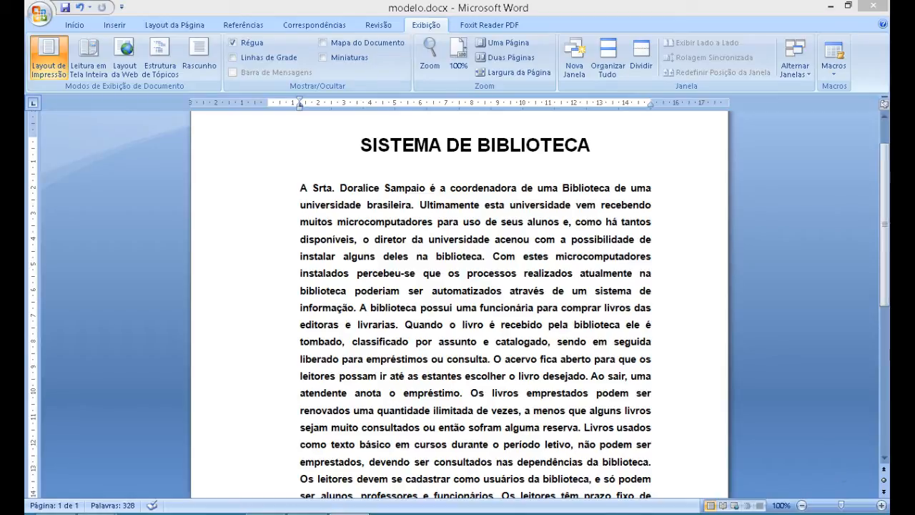
Read through the library case description and highlight the sentence about the employee buying books from publishers and bookstores.
scroll(889, 307, down, 3)
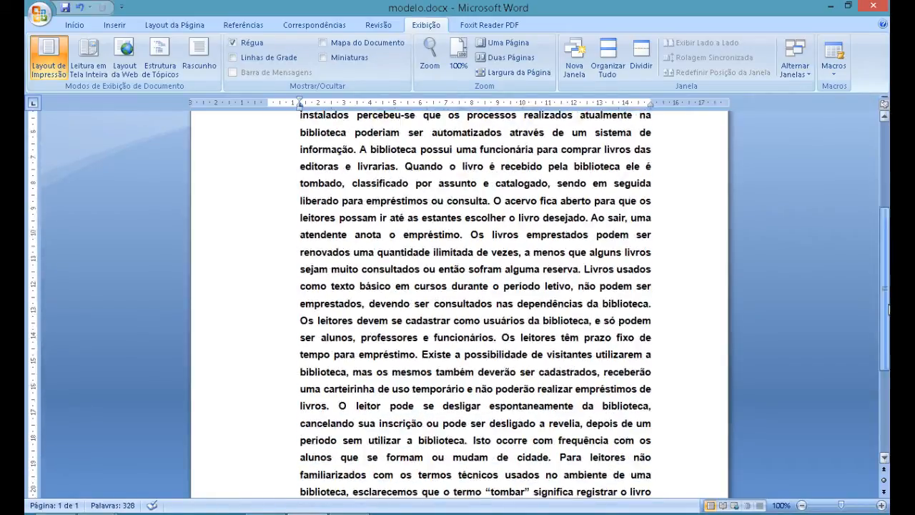
drag(889, 307, 887, 206)
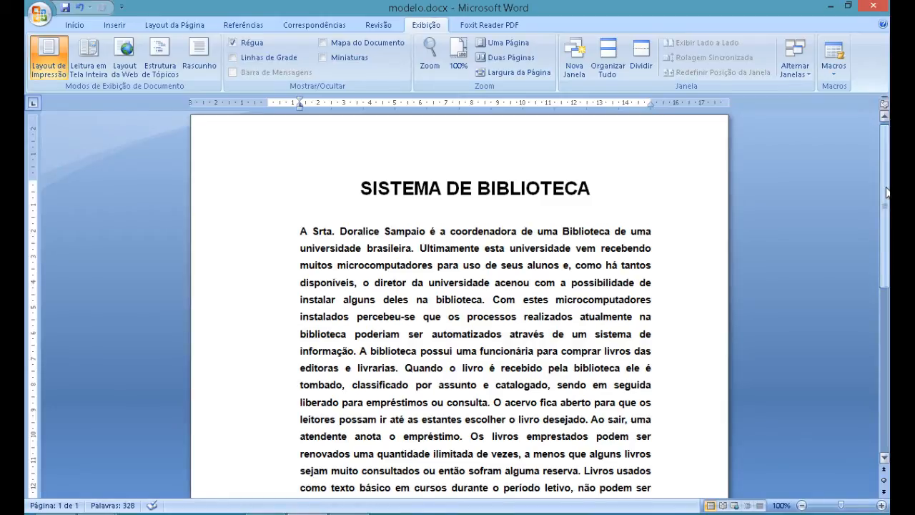
drag(887, 189, 887, 236)
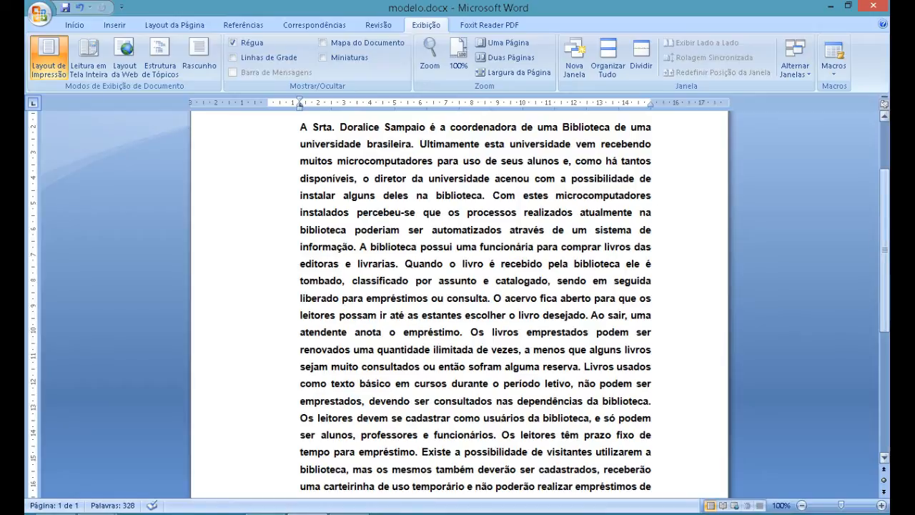
drag(888, 289, 889, 396)
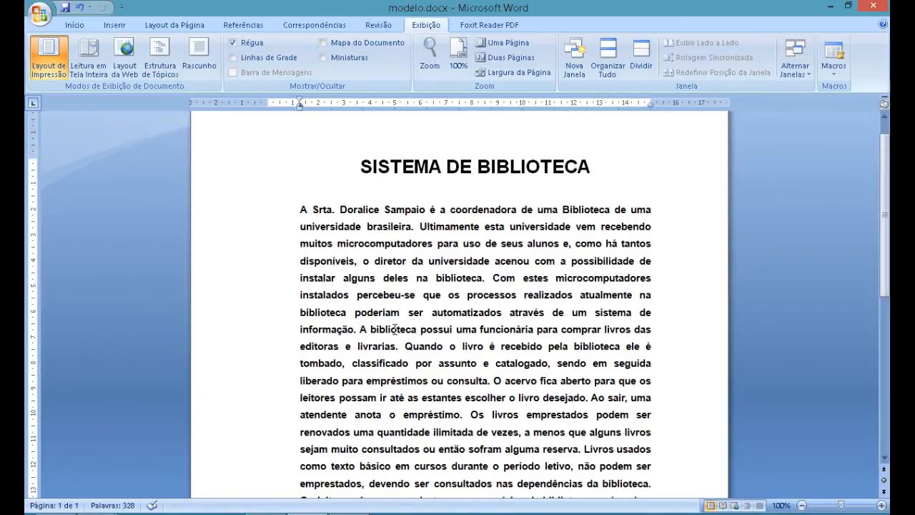
drag(360, 330, 401, 346)
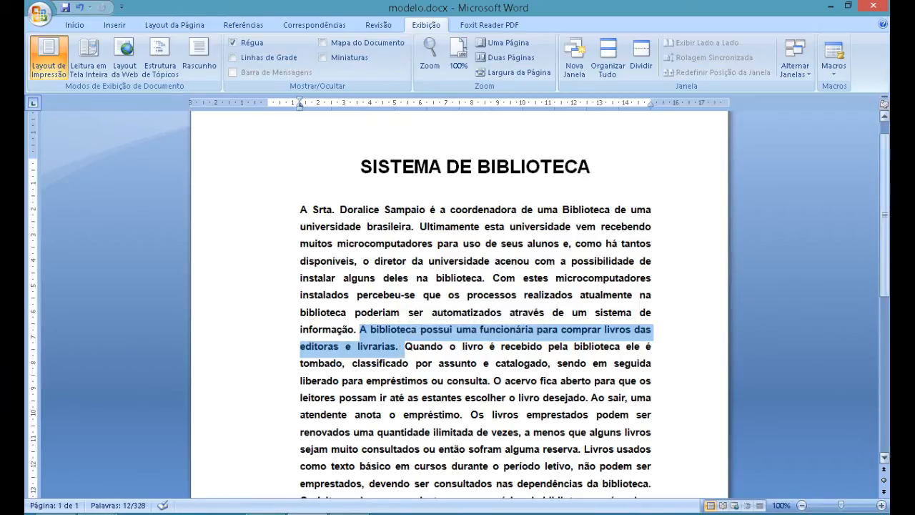
Add the word BIBLIOTECA on its own line below the case description, separated by a blank line.
drag(887, 218, 889, 272)
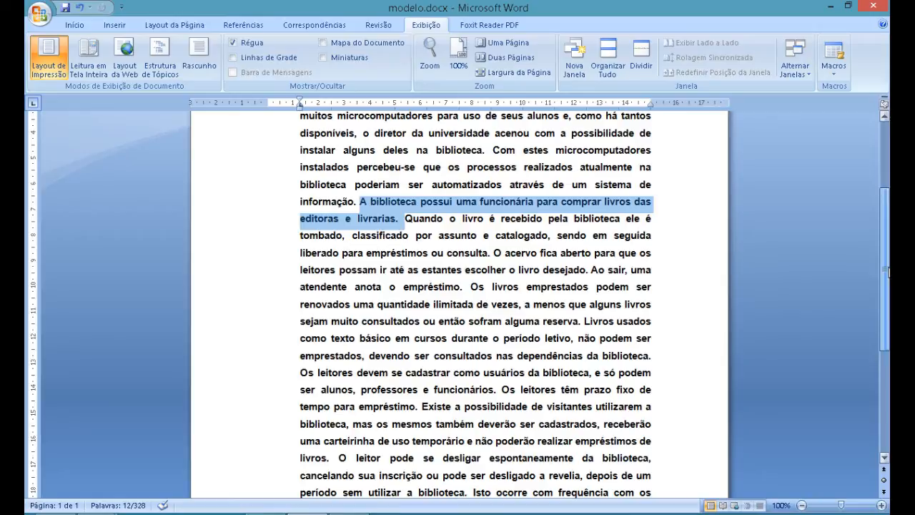
drag(889, 272, 889, 368)
click(399, 422)
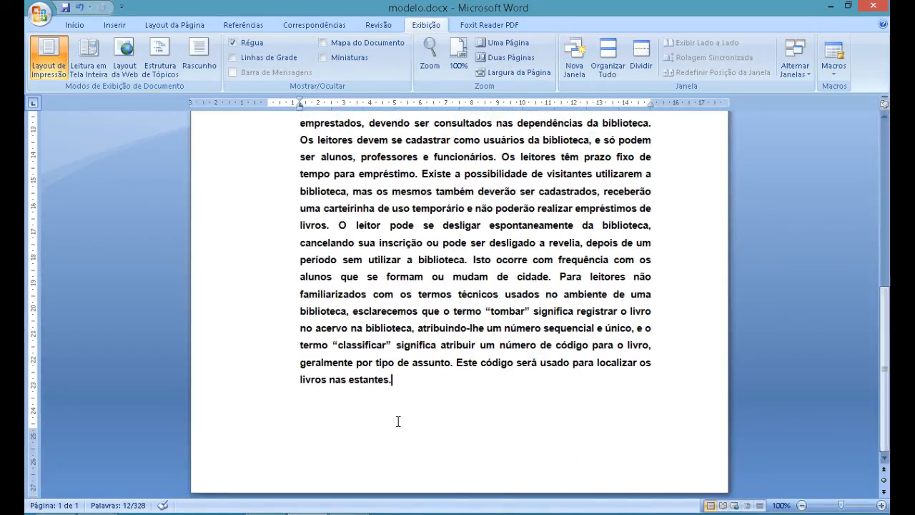
key(Return)
key(Return)
text(Biblioe)
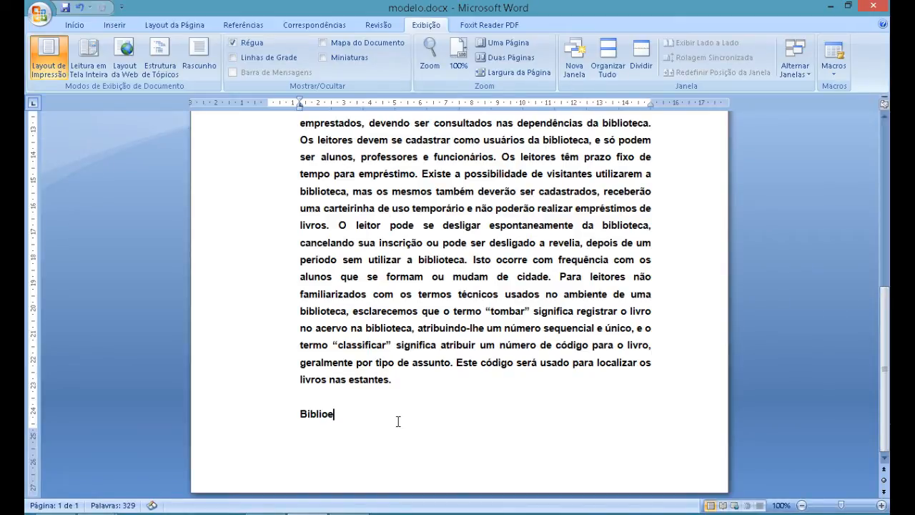
key(BackSpace)
text(teca)
key(shift+Home)
text(Bl)
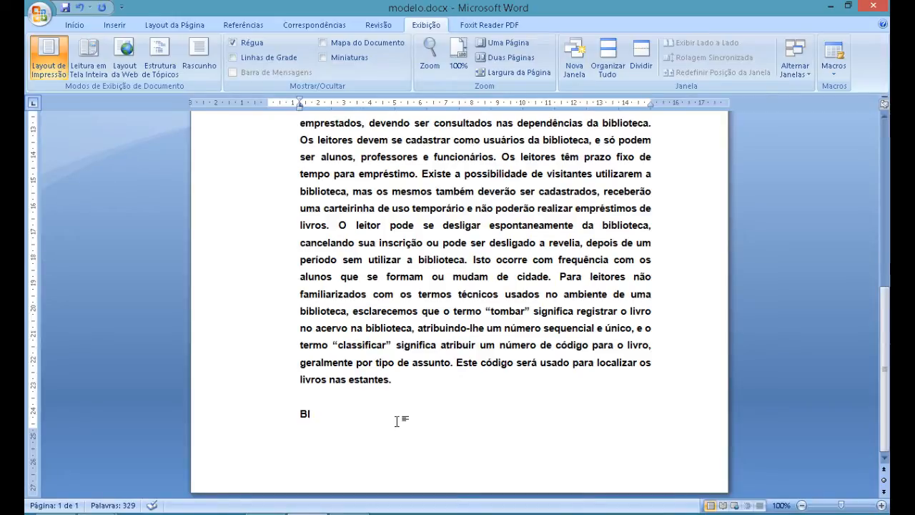
text(BLIOTECA:)
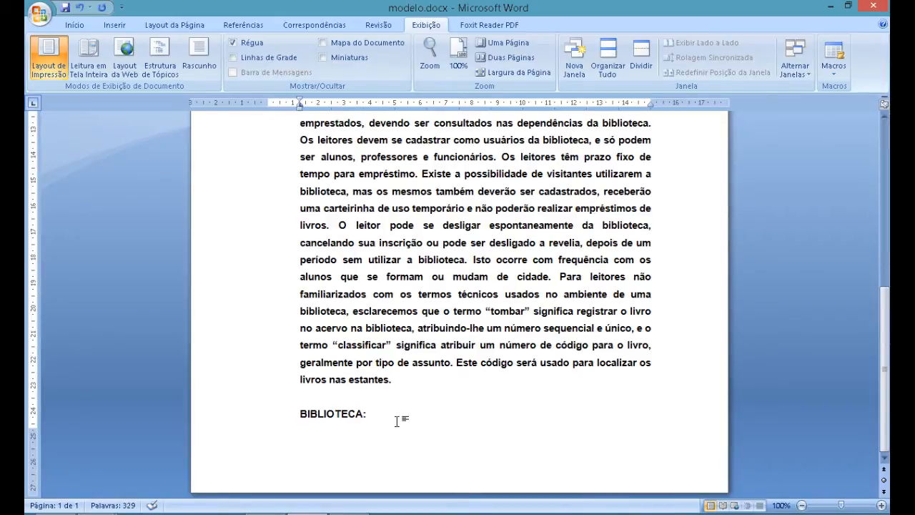
key(BackSpace)
Insert a page break after BIBLIOTECA and enter LIVRO as the first line of the new page.
key(ctrl+Return)
mouse_move(885, 273)
mouse_down()
mouse_move(885, 203)
mouse_move(885, 289)
mouse_up()
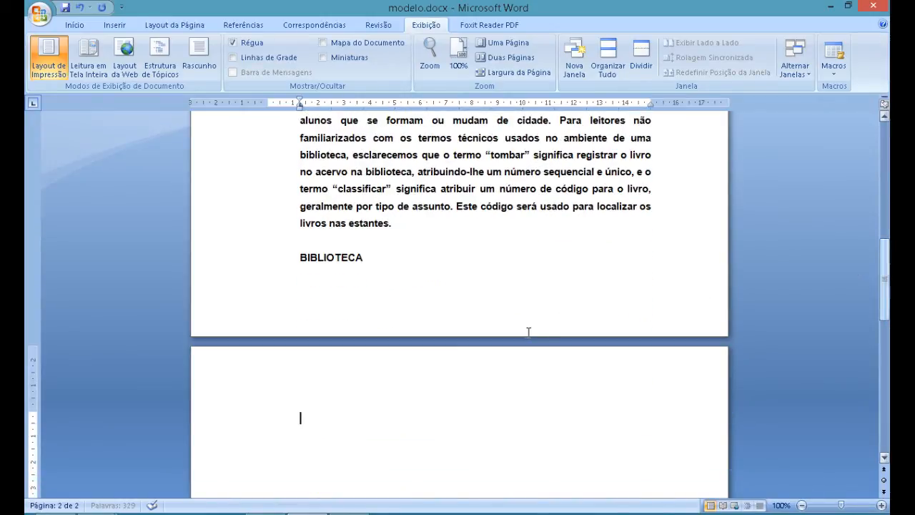
text(LIBR)
key(BackSpace)
key(BackSpace)
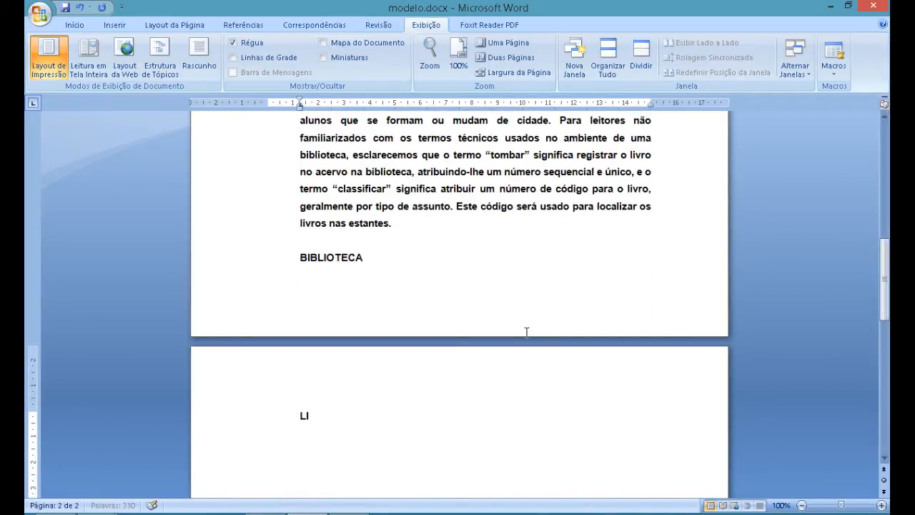
text(VRO)
Add FUNCIONÁRIO on the line below LIVRO.
key(Return)
text(FUNCION;)
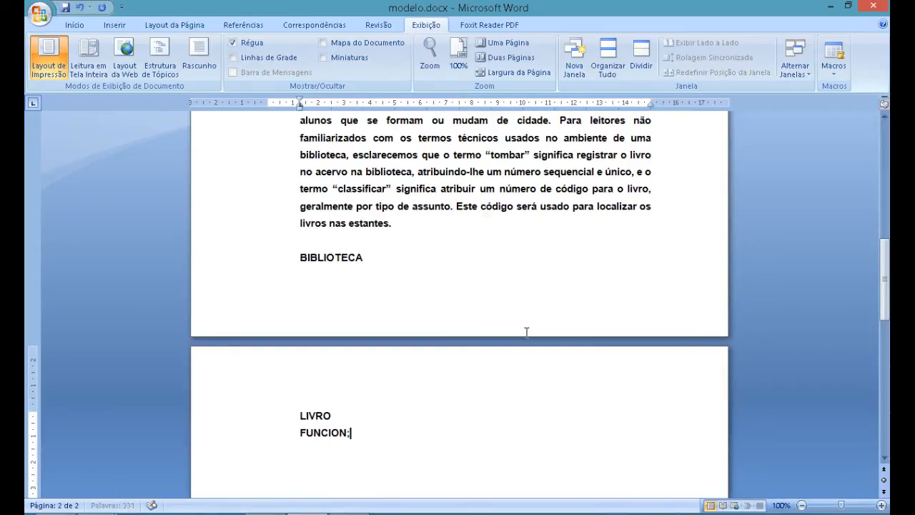
key(BackSpace)
text(AR)
key(BackSpace)
key(BackSpace)
key(BackSpace)
text(NÁRIO)
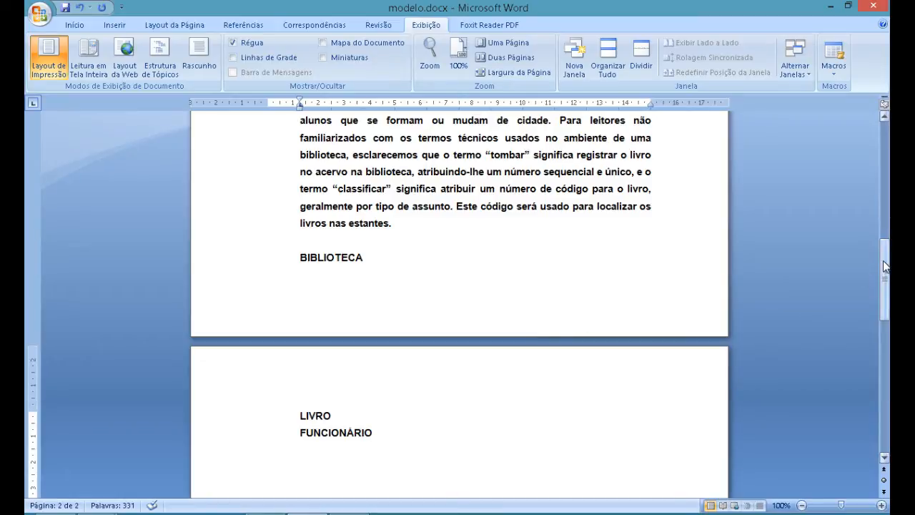
Check the case description again and add EDITORA and LIVRARIA on separate lines below FUNCIONÁRIO.
drag(884, 266, 880, 193)
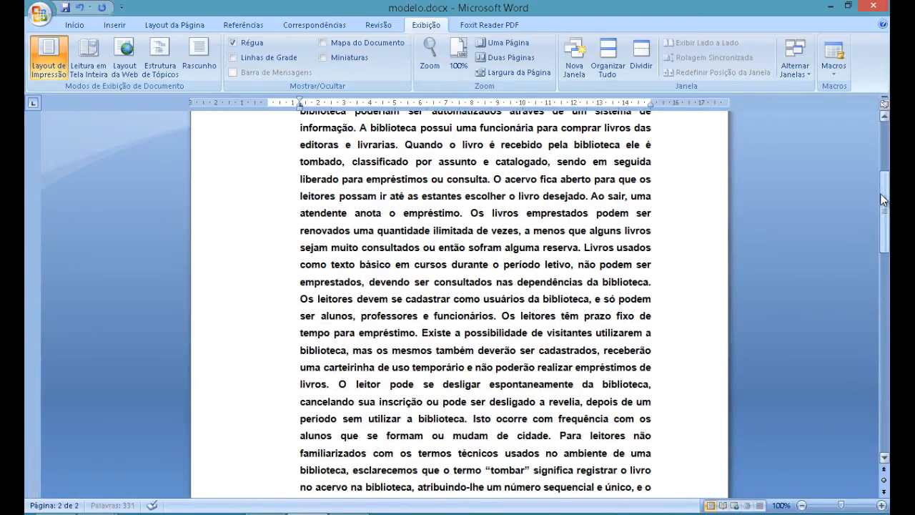
drag(880, 194, 879, 177)
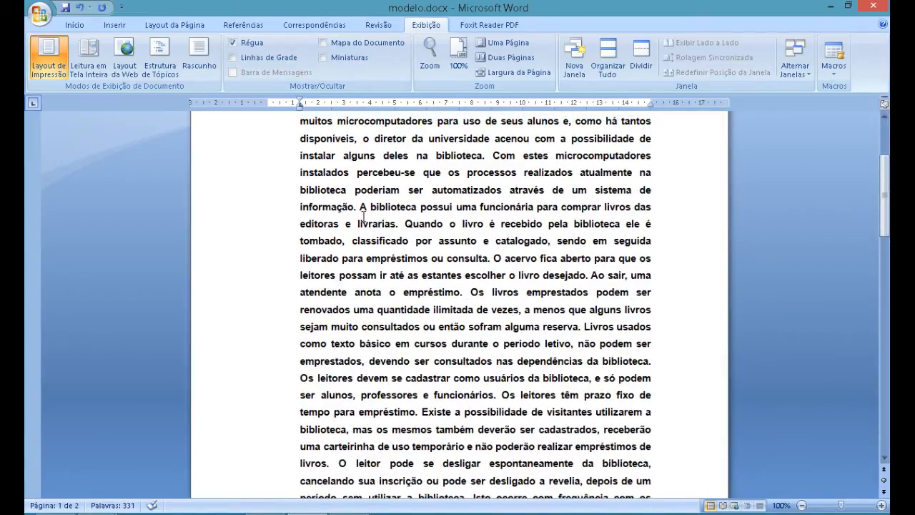
drag(884, 172, 885, 313)
key(Return)
text(E)
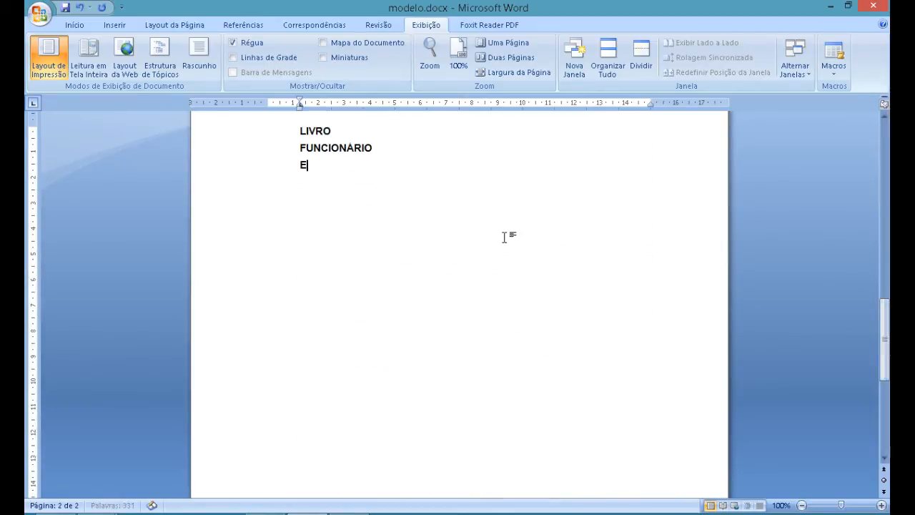
text(DITORA)
key(Return)
text(E)
key(BackSpace)
text(LIV)
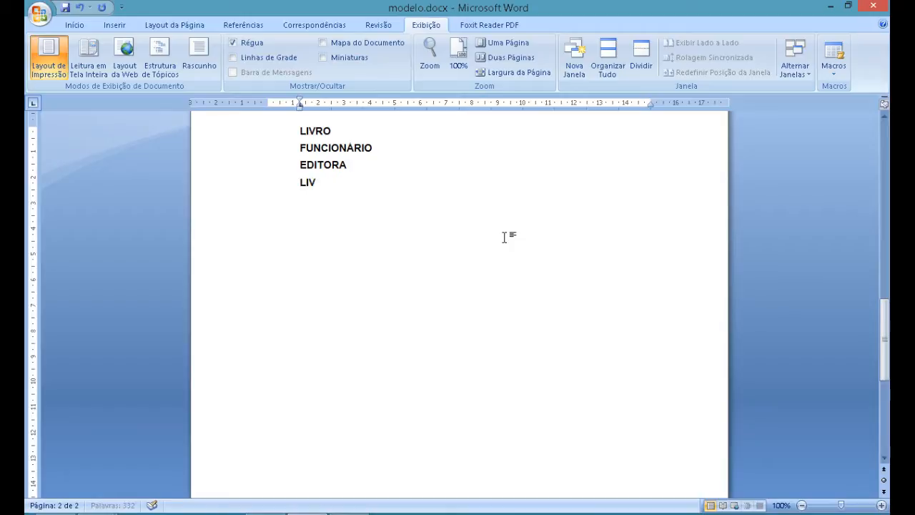
text(RARIA)
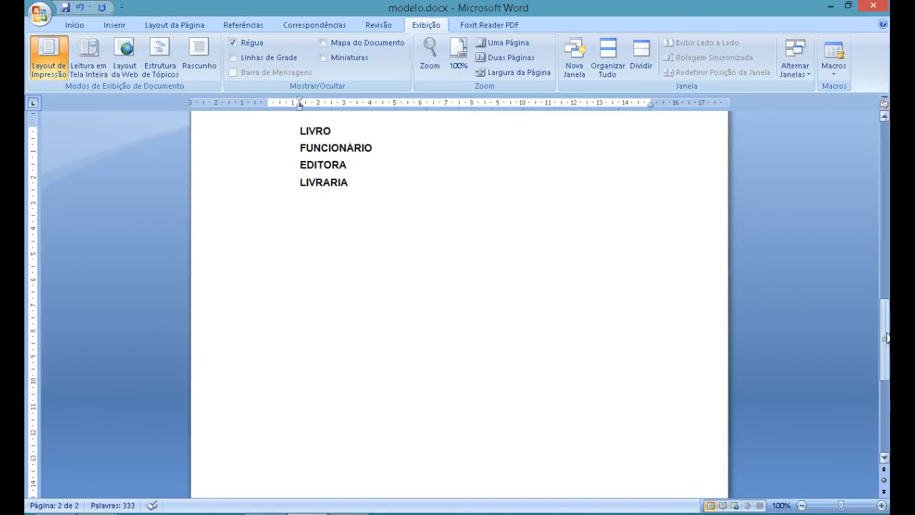
Enlarge the font of the lines from BIBLIOTECA to LIVRARIA by two size increments.
drag(887, 338, 882, 294)
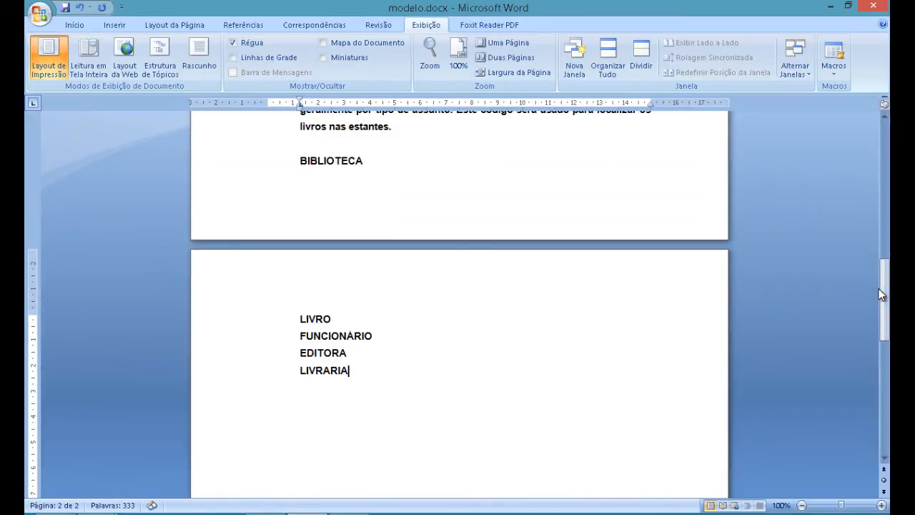
key(ctrl+shift+Up)
key(ctrl+shift+Up)
key(ctrl+shift+Up)
key(ctrl+shift+Up)
key(ctrl+shift+Up)
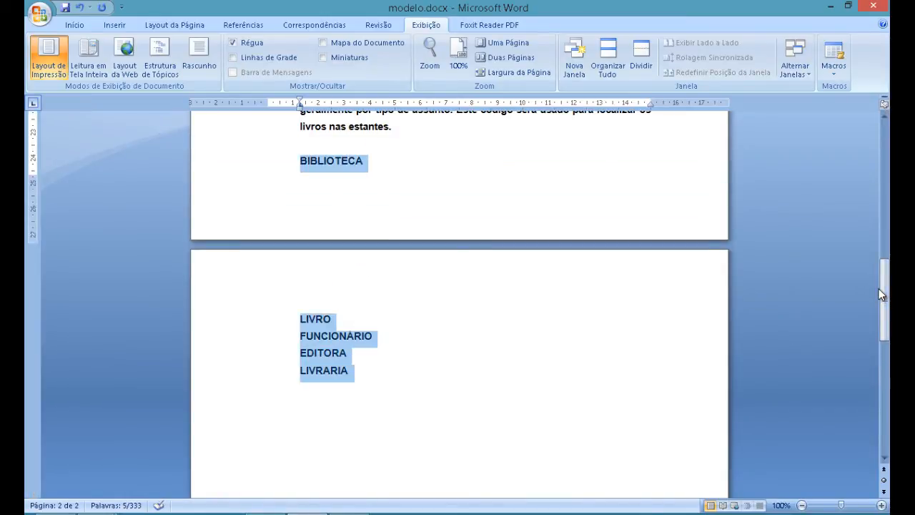
key(ctrl+shift+period)
key(ctrl+shift+period)
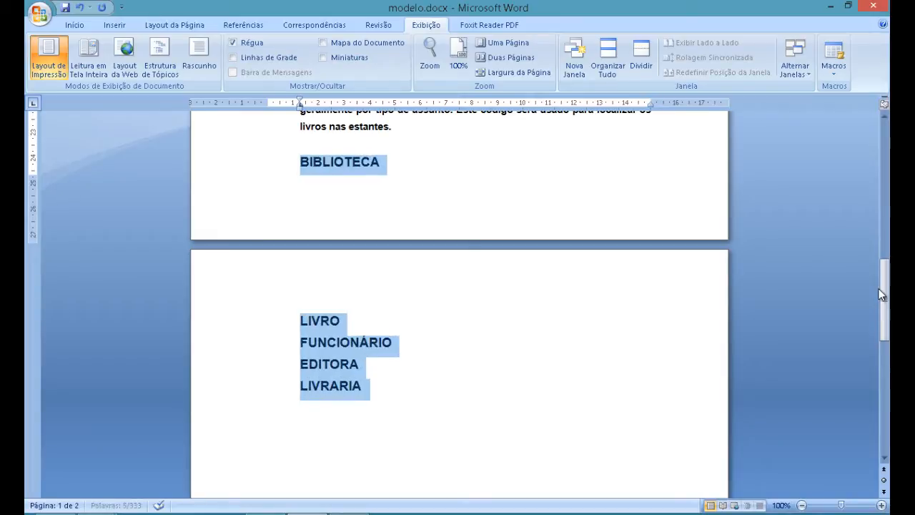
Highlight the sentence from "Quando o livro é recebido" to "empréstimos ou consulta" in the case description.
drag(882, 295, 885, 171)
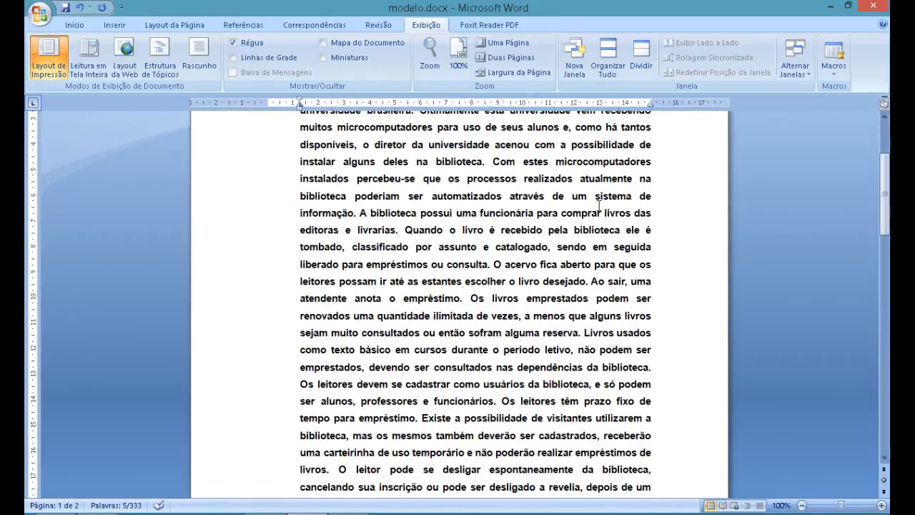
click(404, 230)
drag(427, 231, 504, 244)
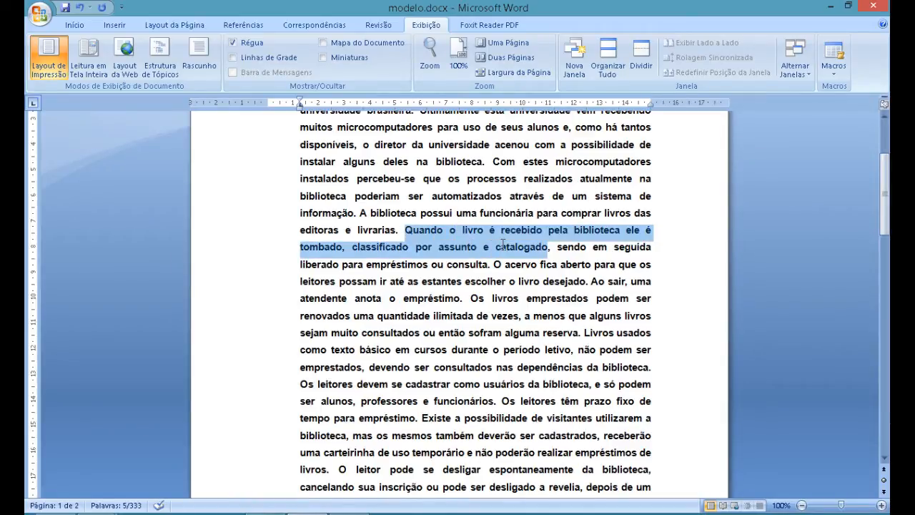
drag(504, 244, 494, 264)
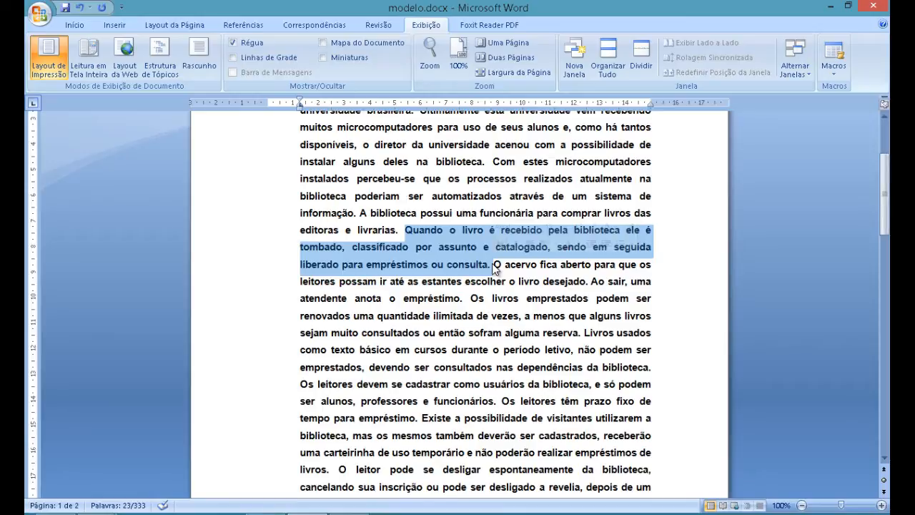
Add EMPRÉSTIMO on a new line below LIVRARIA at the end of the document.
key(ctrl+End)
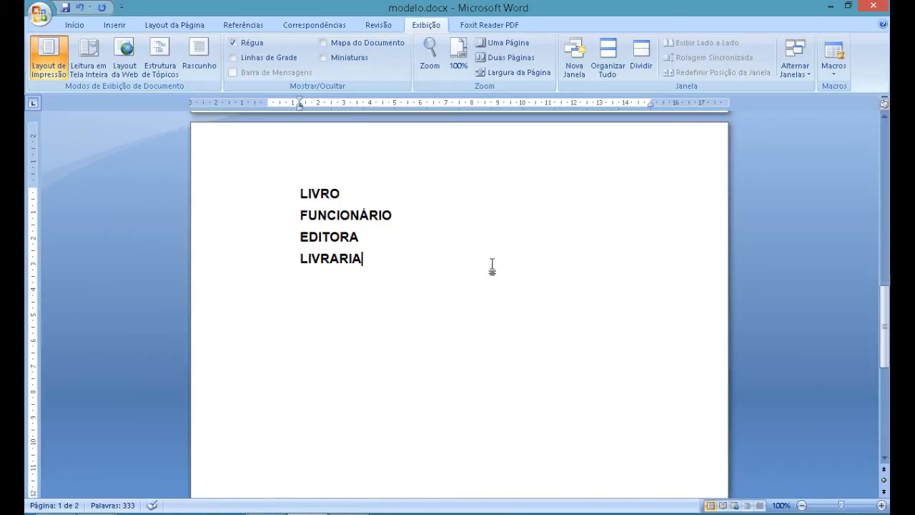
key(Return)
text(e)
key(BackSpace)
text(ep)
key(BackSpace)
key(BackSpace)
text(E)
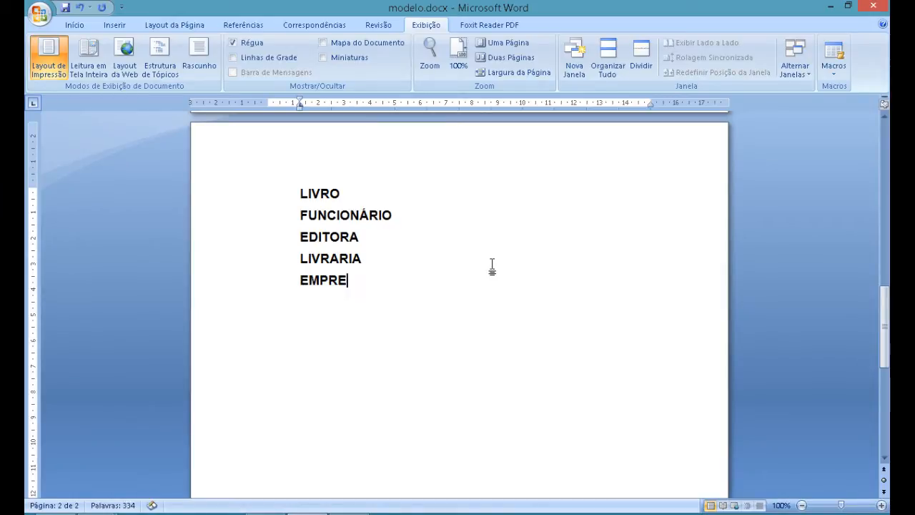
text(MPRÉSTIMO)
Highlight the sentence "O acervo fica aberto para que os leitores possam ir até as estantes escolher o livro desejado.".
scroll(493, 264, up, 15)
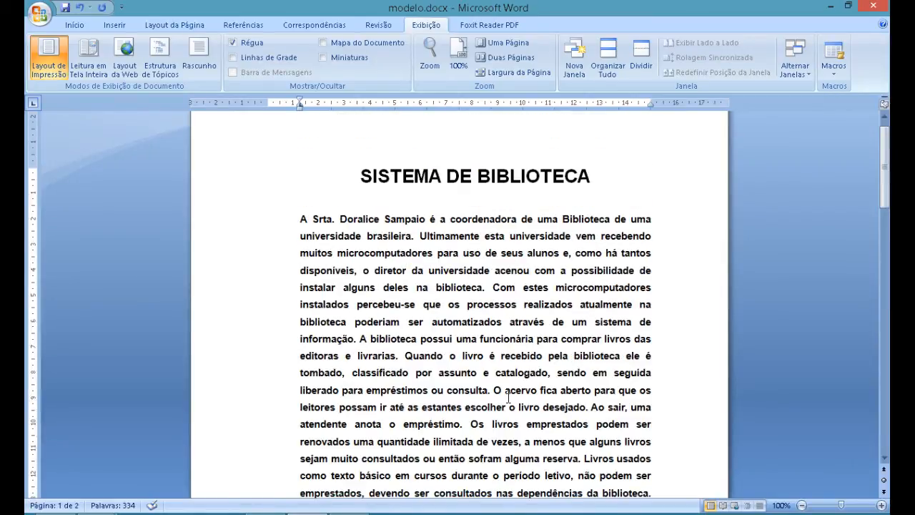
drag(887, 201, 887, 218)
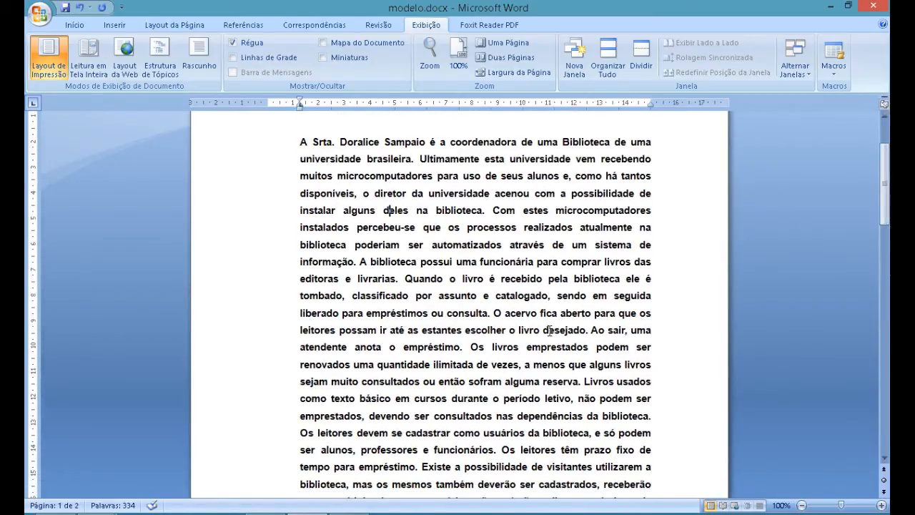
drag(496, 312, 588, 333)
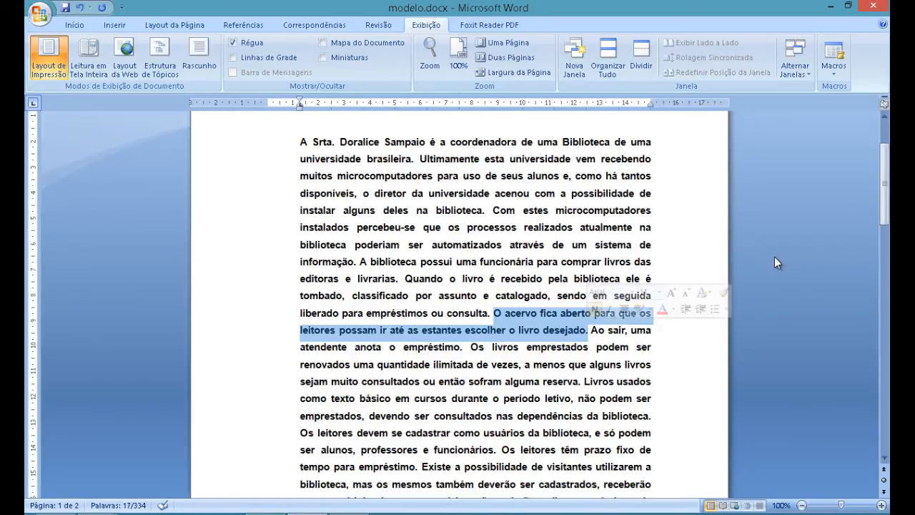
Highlight the sentence saying that readers must register as library users and can only be students, teachers or employees.
drag(887, 206, 887, 219)
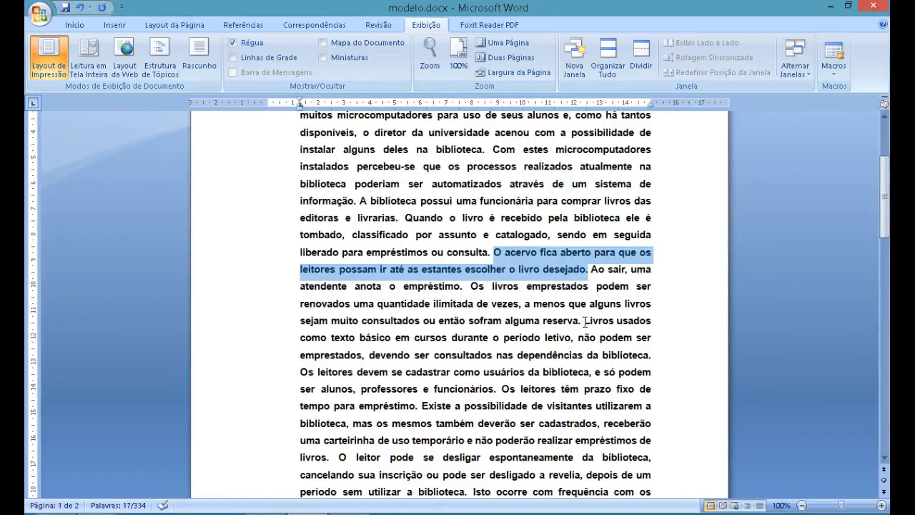
click(301, 371)
drag(320, 369, 500, 390)
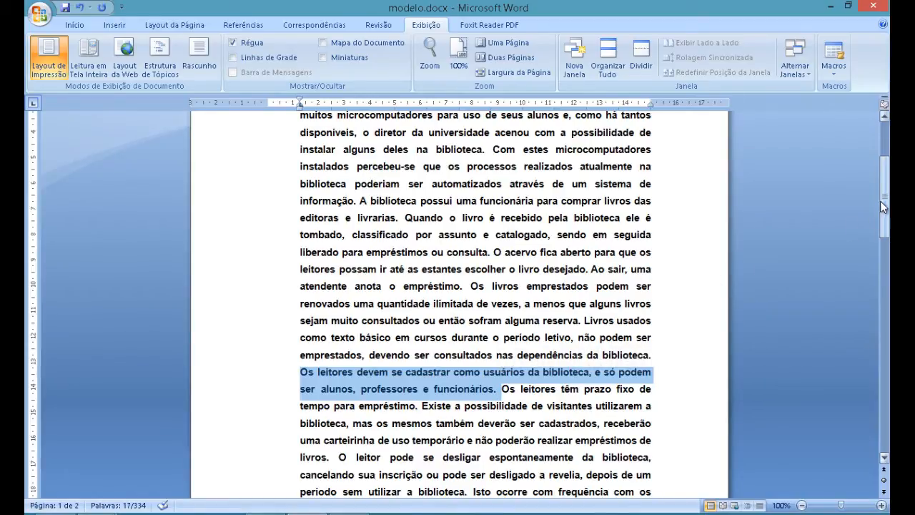
Add USUÁRIO on a new line below EMPRÉSTIMO in the entity list.
drag(880, 200, 885, 254)
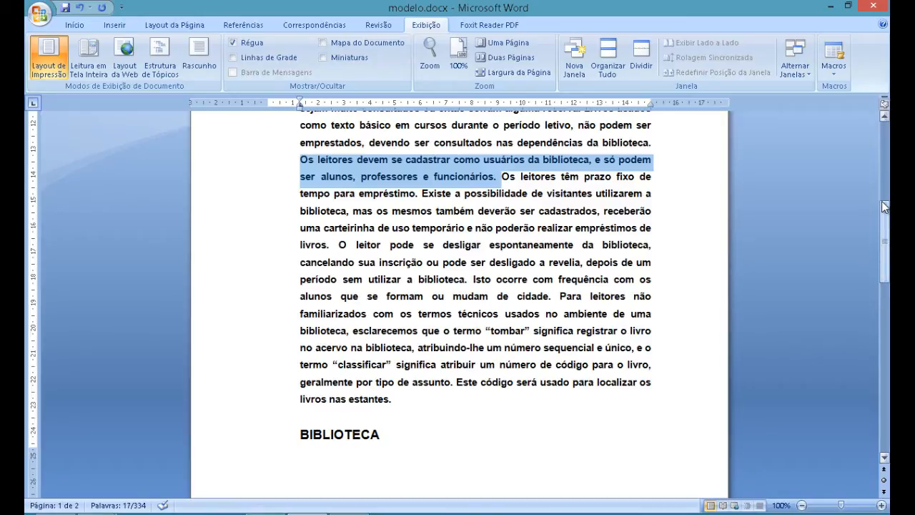
drag(885, 232, 885, 293)
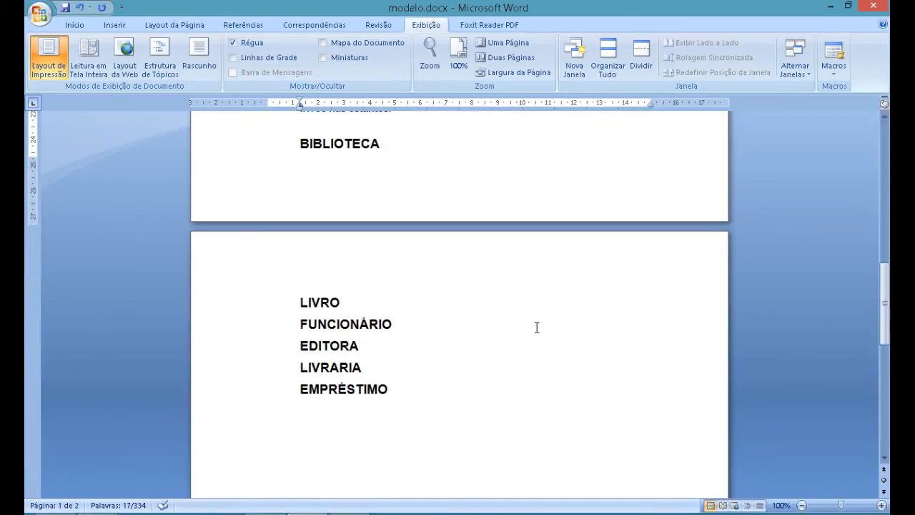
click(430, 394)
key(Return)
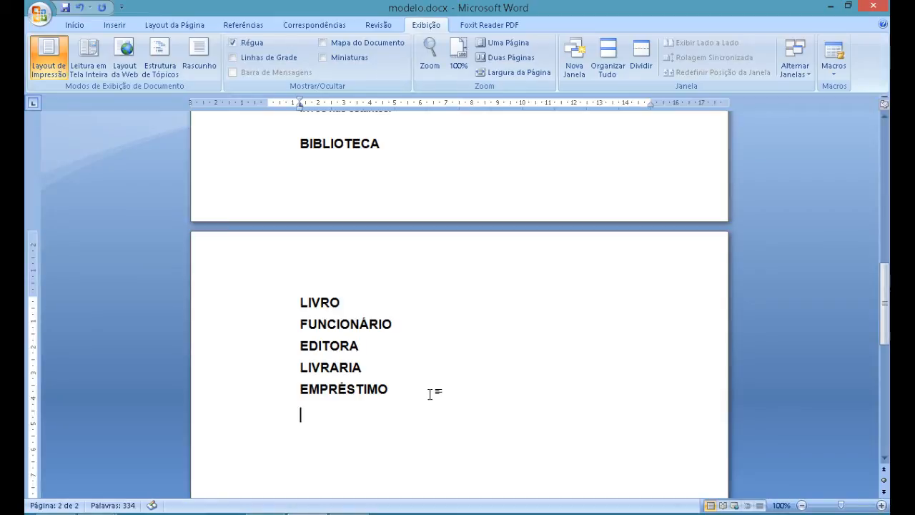
text(USUÁRIO)
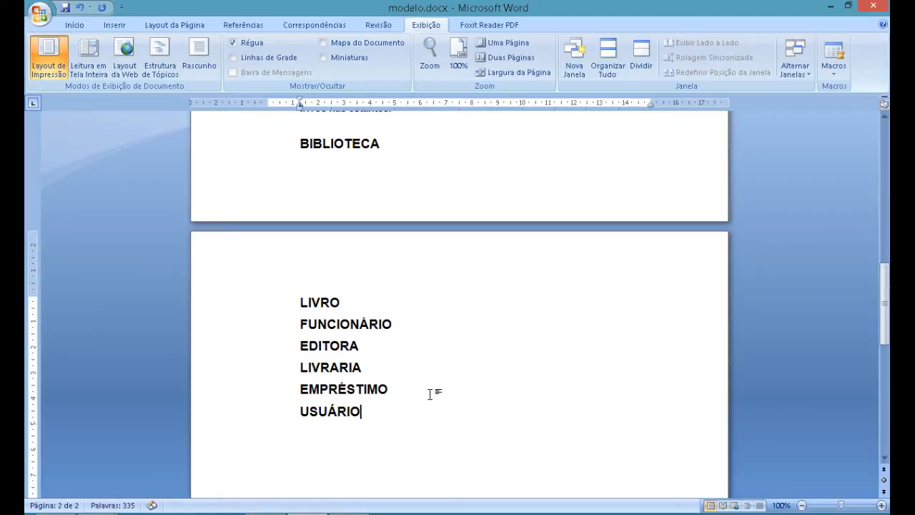
Add TIPO DE USUÁRIO on a new line below USUÁRIO.
key(Return)
text(TIPO DE USU';ARI)
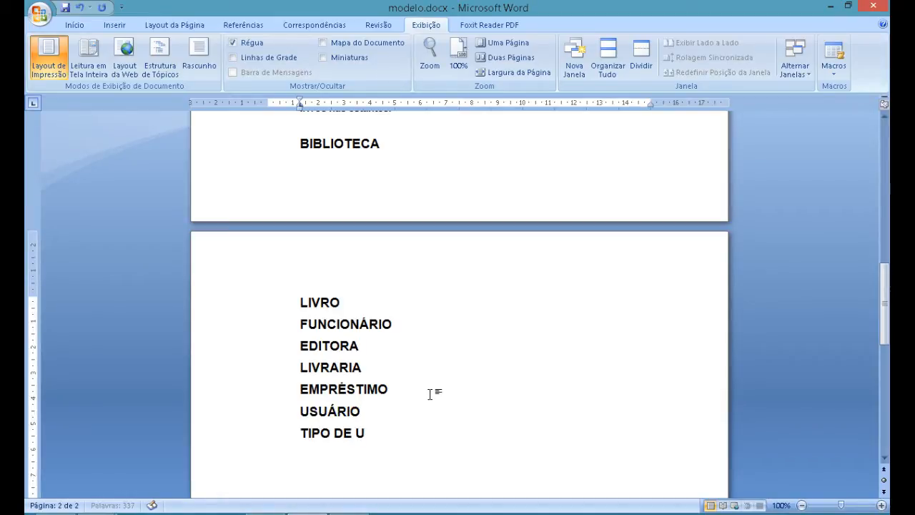
key(BackSpace)
key(BackSpace)
key(BackSpace)
key(BackSpace)
key(BackSpace)
text(ÁRIO)
Highlight the sentence "Ao sair, uma atendente anota o empréstimo." in the case description.
drag(885, 304, 887, 215)
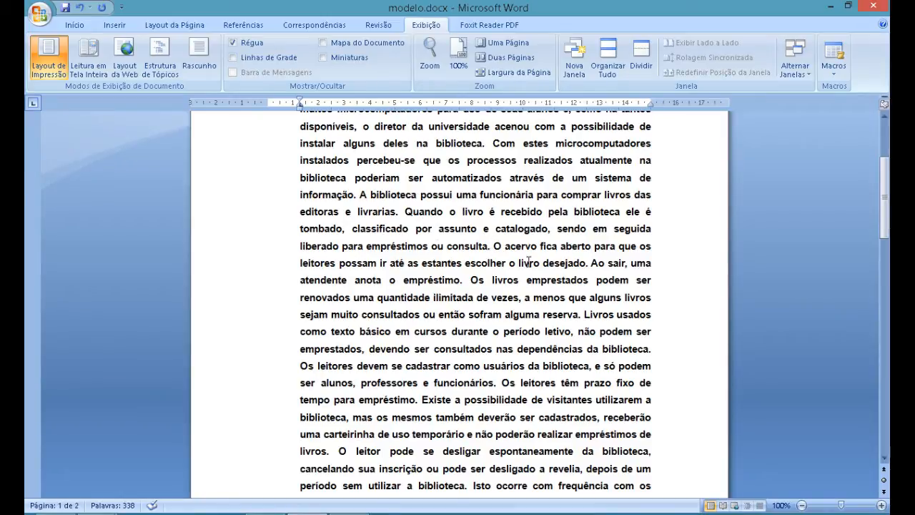
click(592, 262)
drag(608, 268, 463, 280)
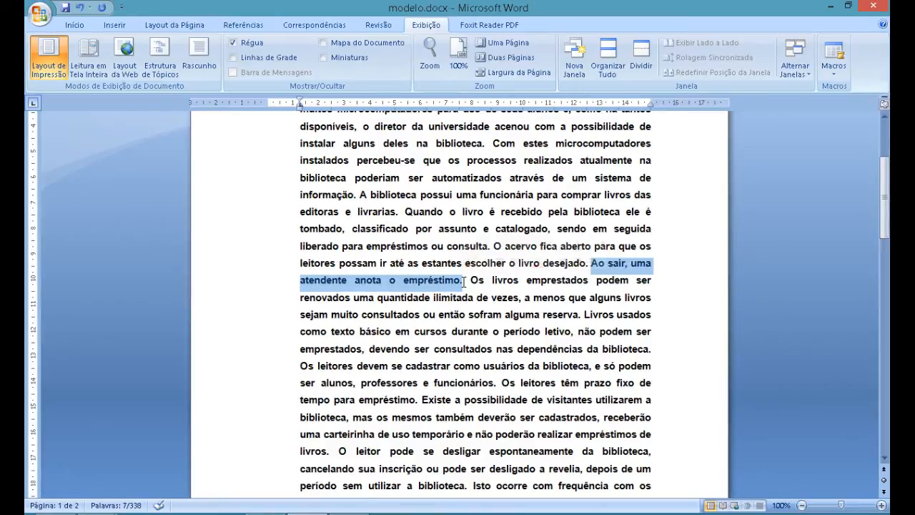
click(464, 281)
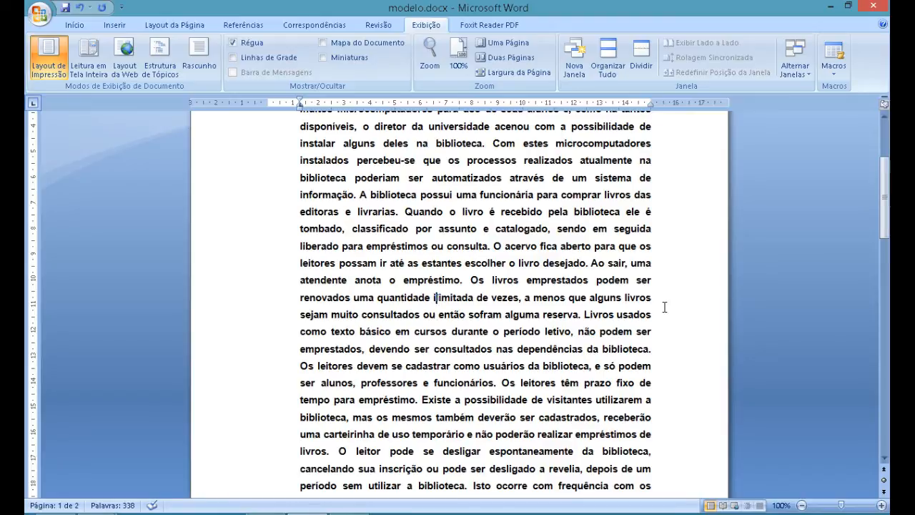
drag(889, 226, 889, 234)
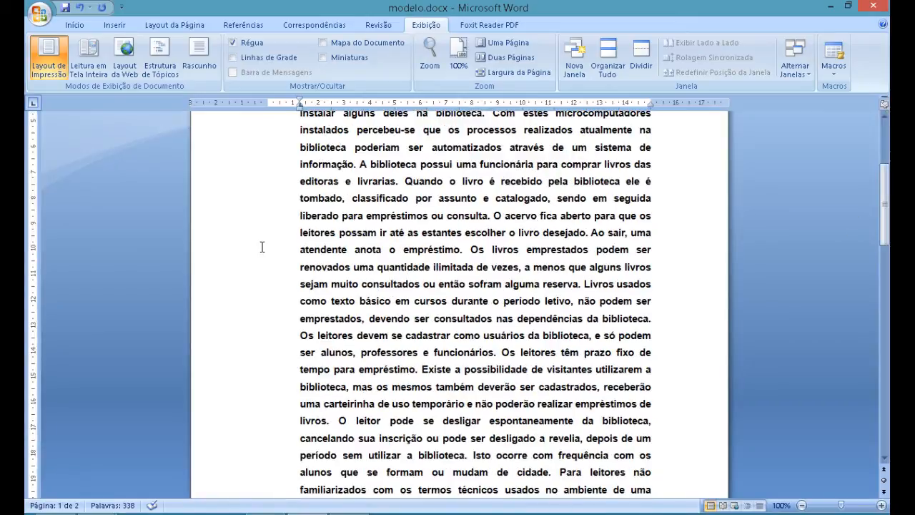
Mark the words "renovados" and "reserva" in the case description and add RESERVA on a new line below TIPO DE USUÁRIO.
double_click(325, 268)
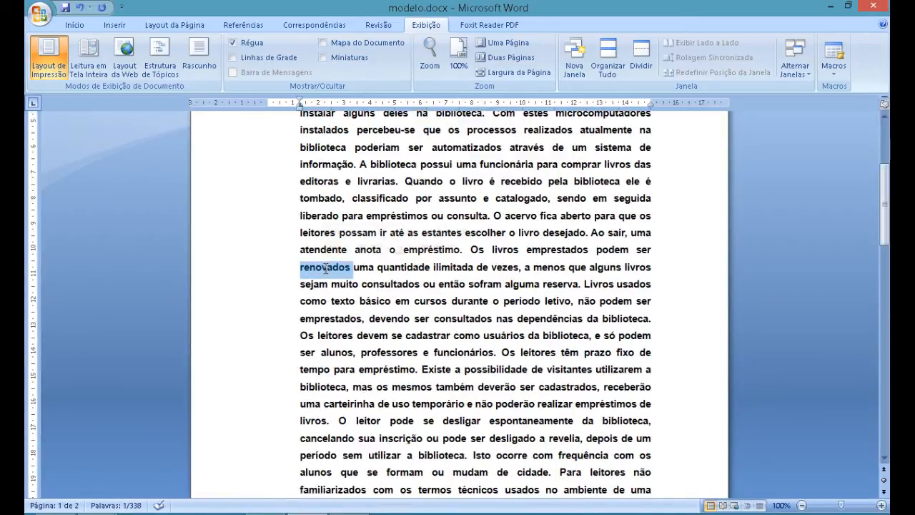
double_click(557, 283)
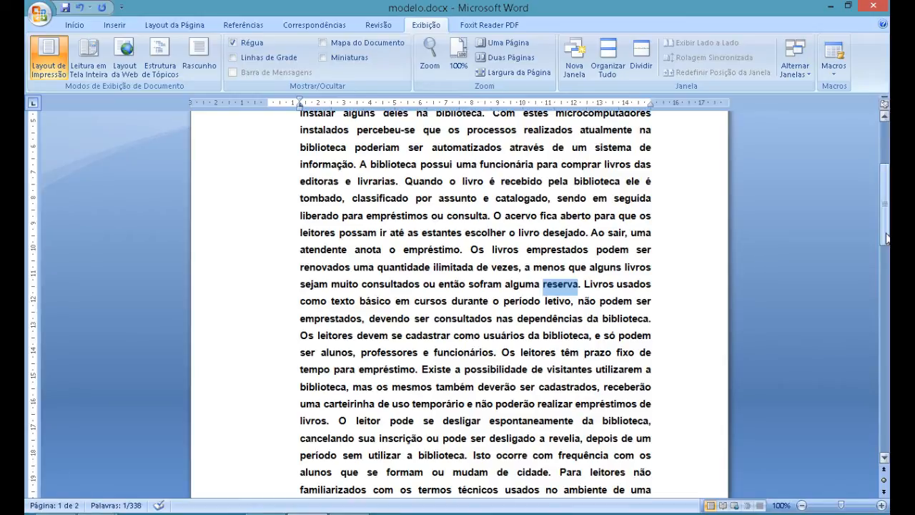
drag(887, 238, 887, 383)
click(480, 228)
key(Return)
text(RESERVA)
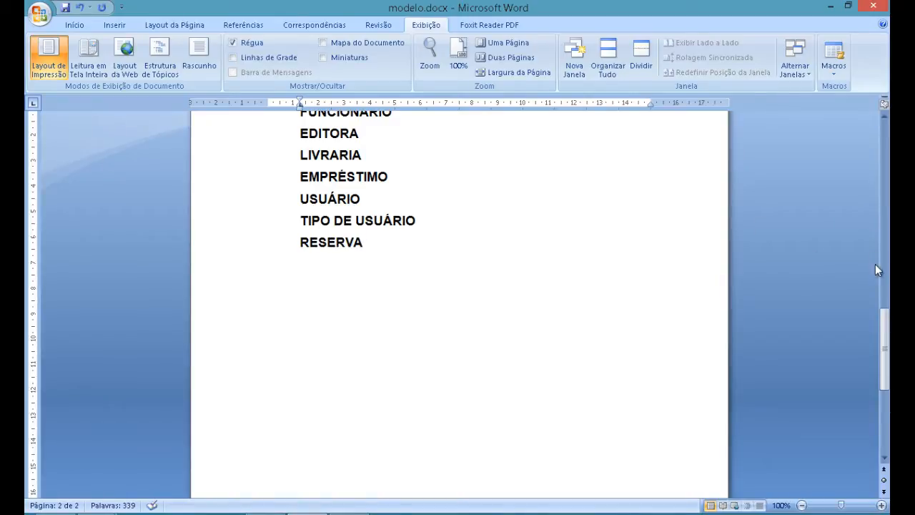
Mark the word "renovados" in the case description and add RENOVAÇÃO on a new line below RESERVA.
drag(887, 322, 887, 197)
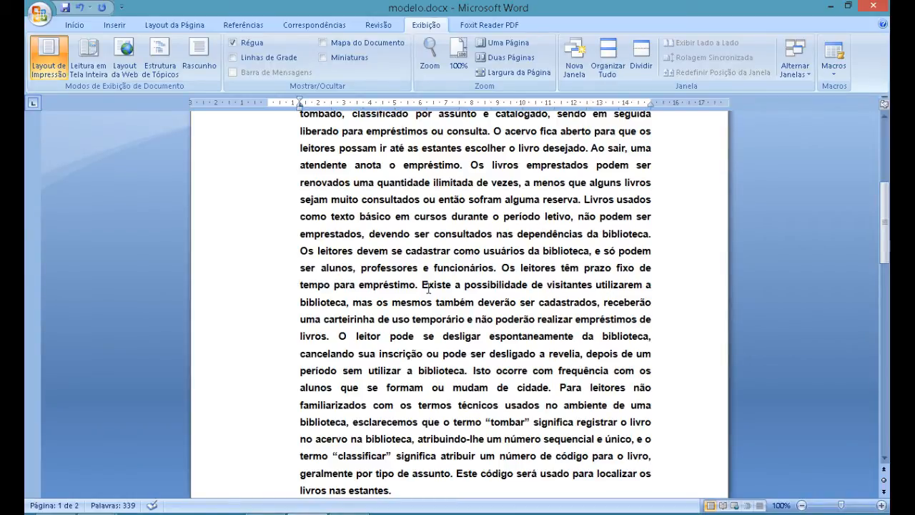
double_click(331, 184)
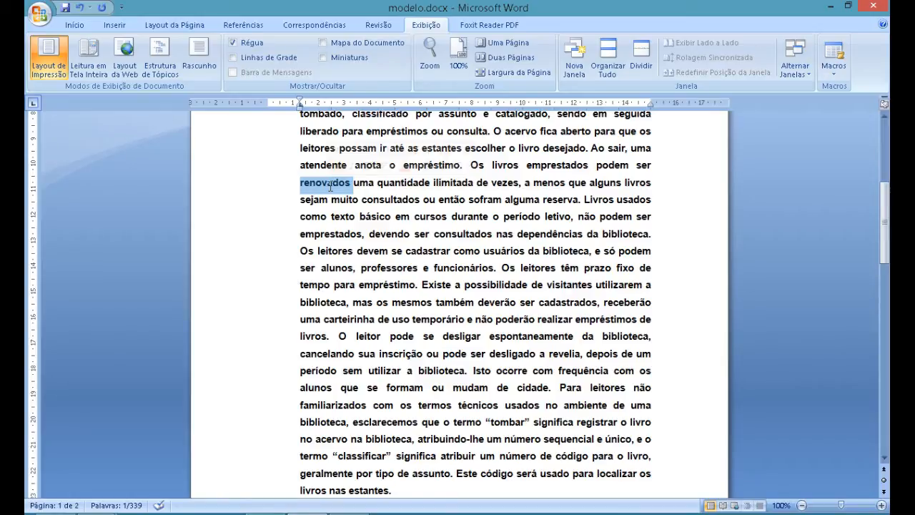
drag(885, 243, 887, 340)
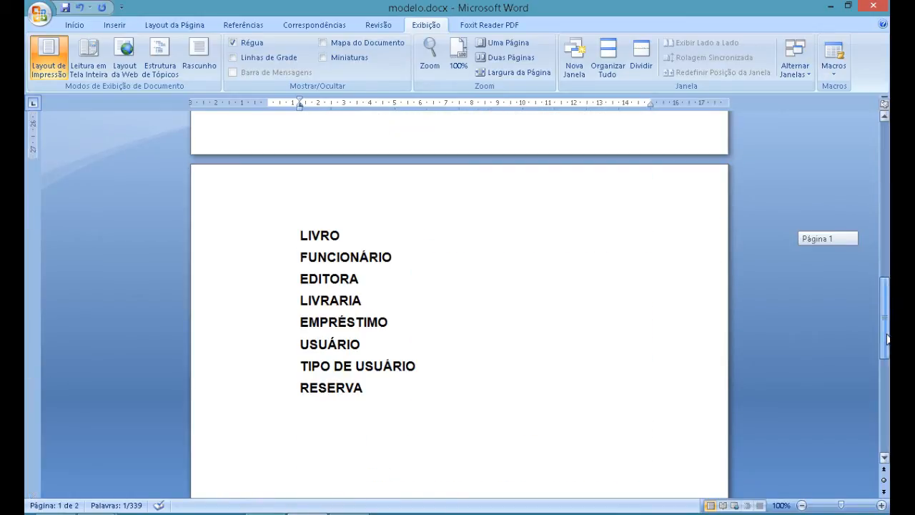
click(401, 391)
key(Return)
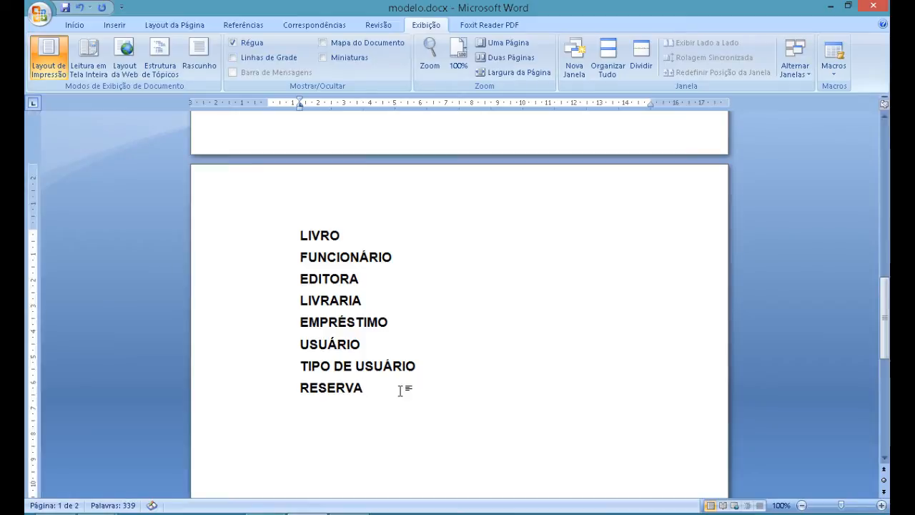
text(RENOVAÇÃO)
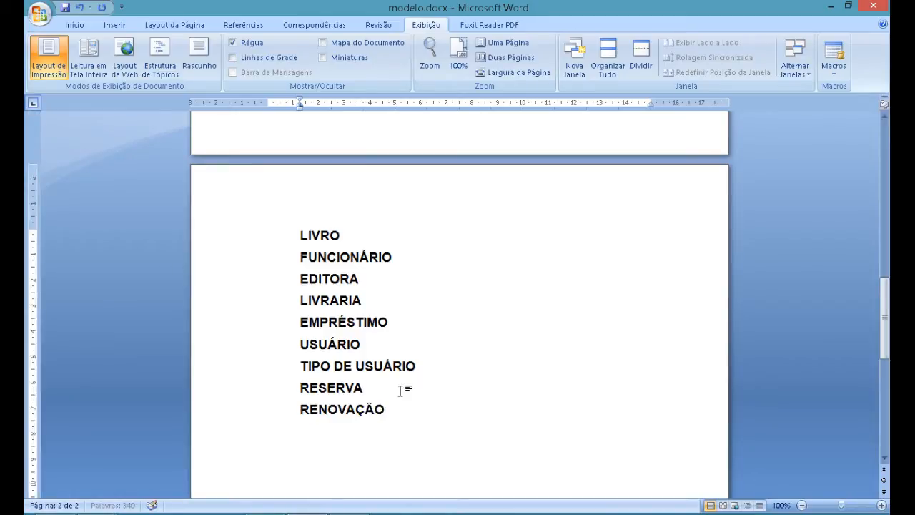
Highlight the sentence from "Livros usados como texto básico" to "nas dependências da biblioteca" in the case description.
drag(887, 317, 887, 207)
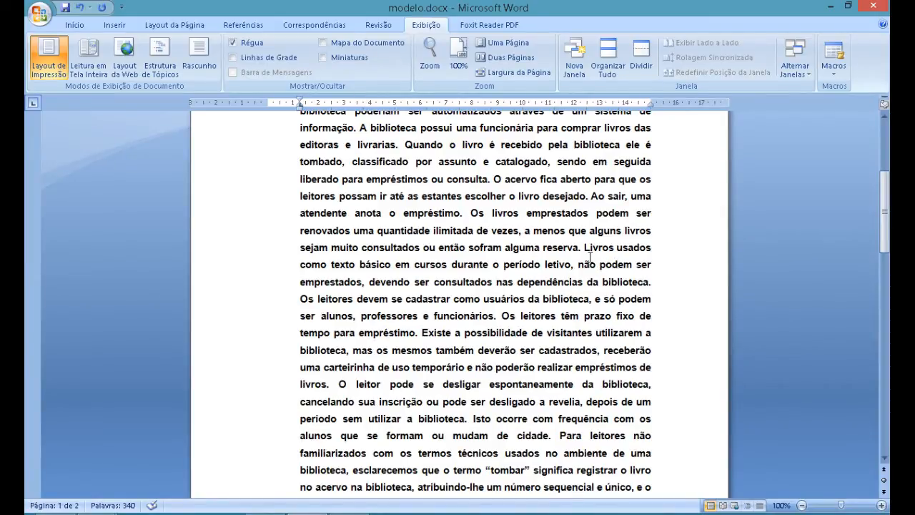
drag(584, 248, 650, 283)
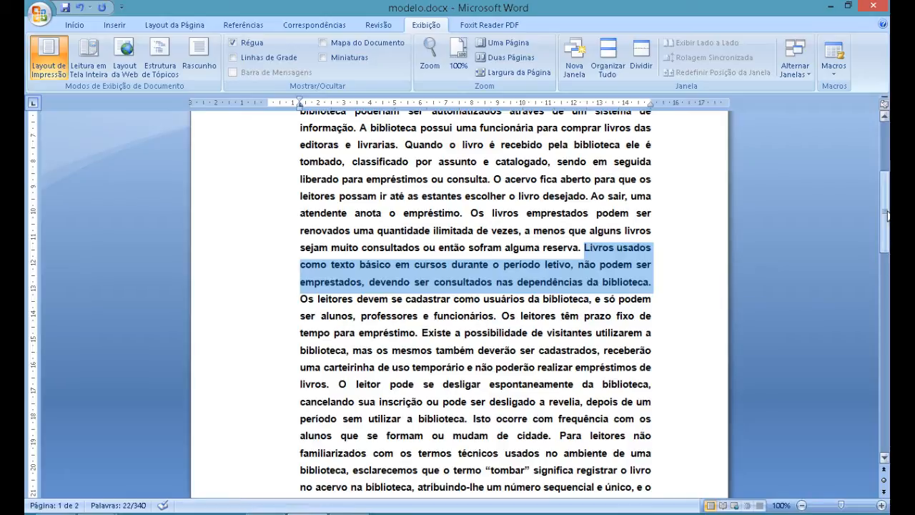
drag(887, 214, 888, 238)
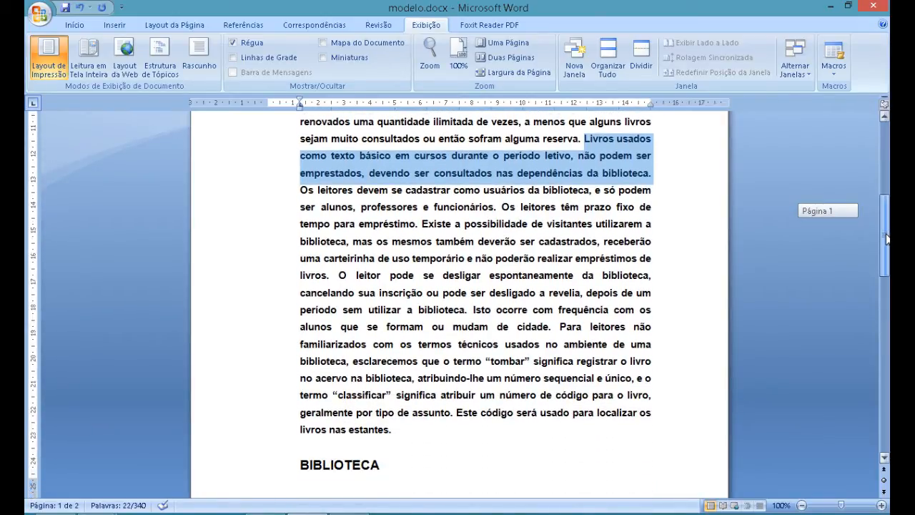
drag(888, 238, 887, 245)
click(310, 147)
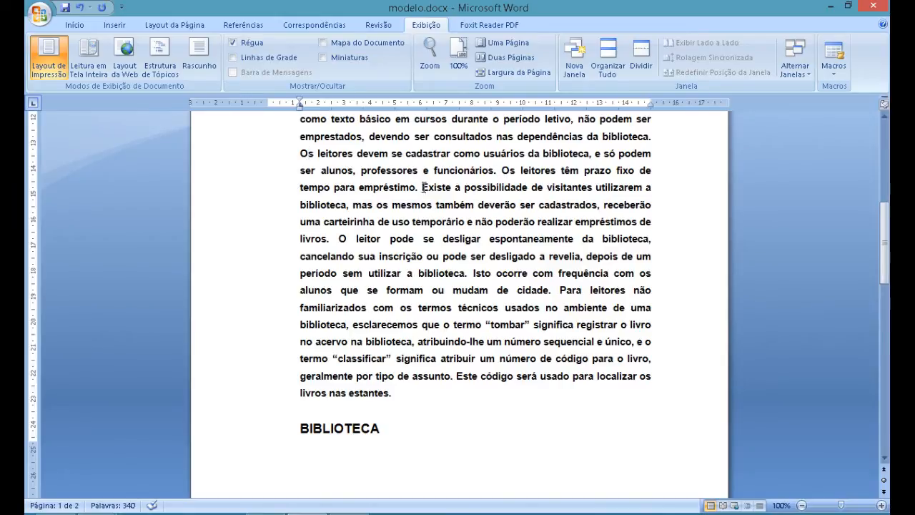
Highlight the sentence about visitors using the library and add VISITANTE on a new line below RENOVAÇÃO.
drag(421, 188, 330, 241)
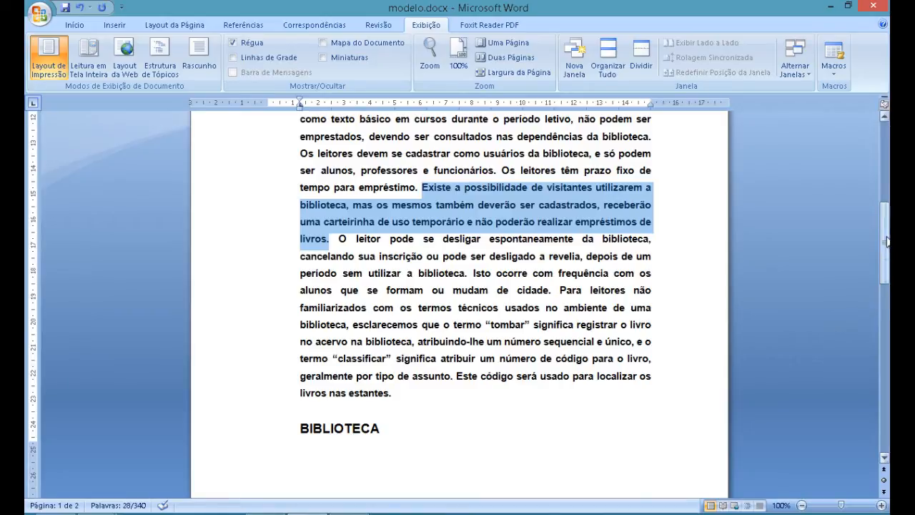
drag(888, 241, 888, 313)
drag(887, 313, 887, 313)
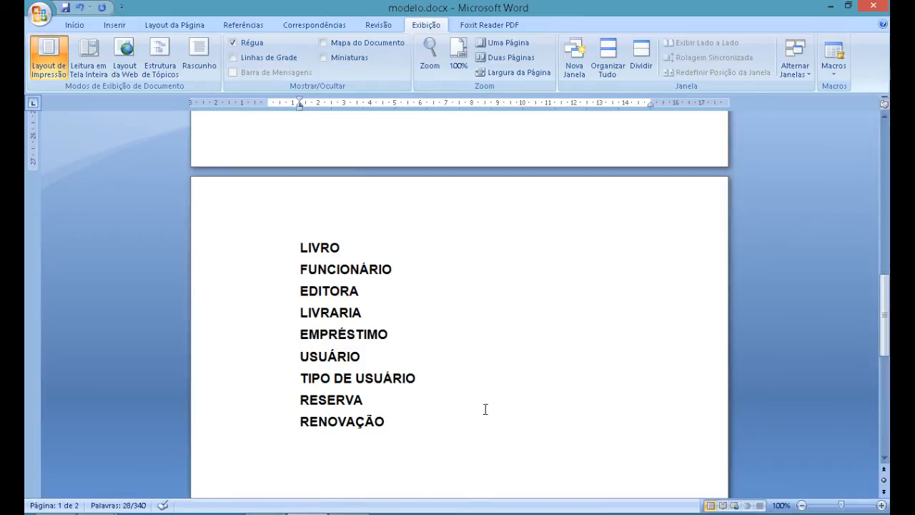
click(477, 409)
key(Return)
text(VISITANTE)
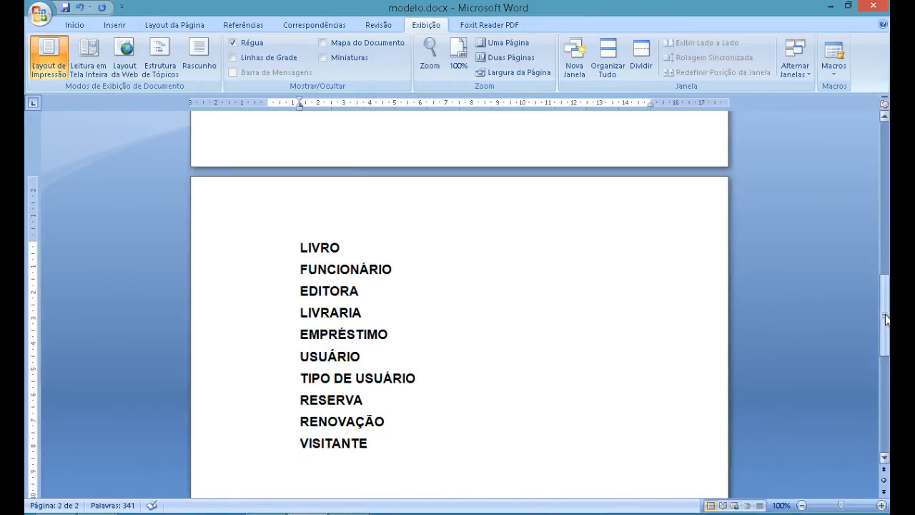
Highlight the word "temporário" and the passage "leitor pode se desligar espontaneamente da biblioteca" in the case description.
drag(886, 323, 875, 231)
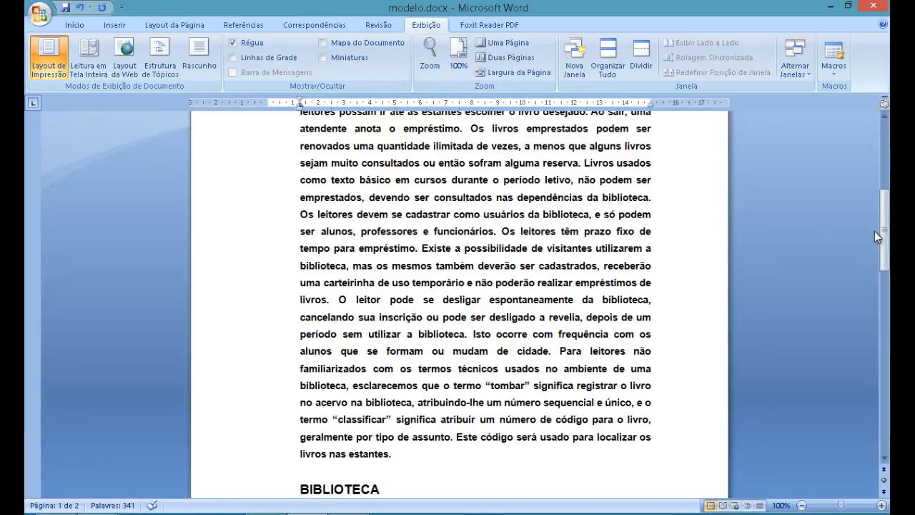
double_click(447, 284)
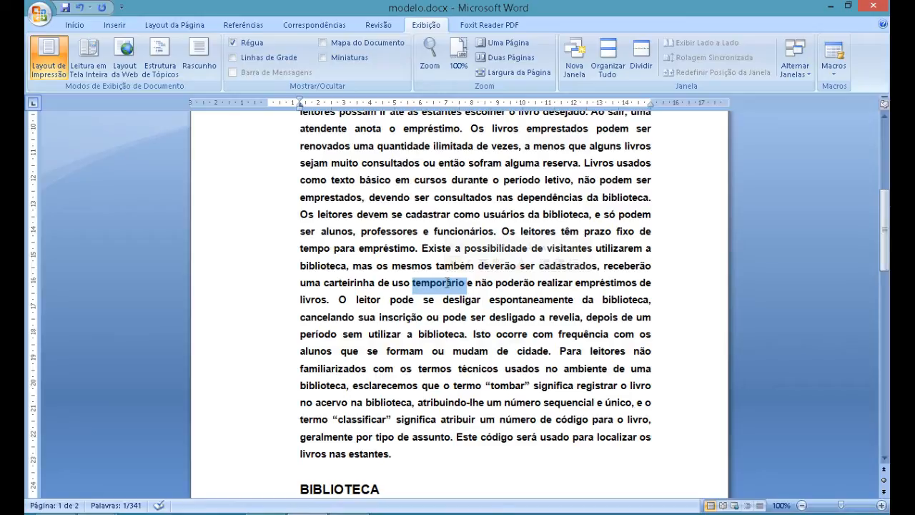
click(360, 300)
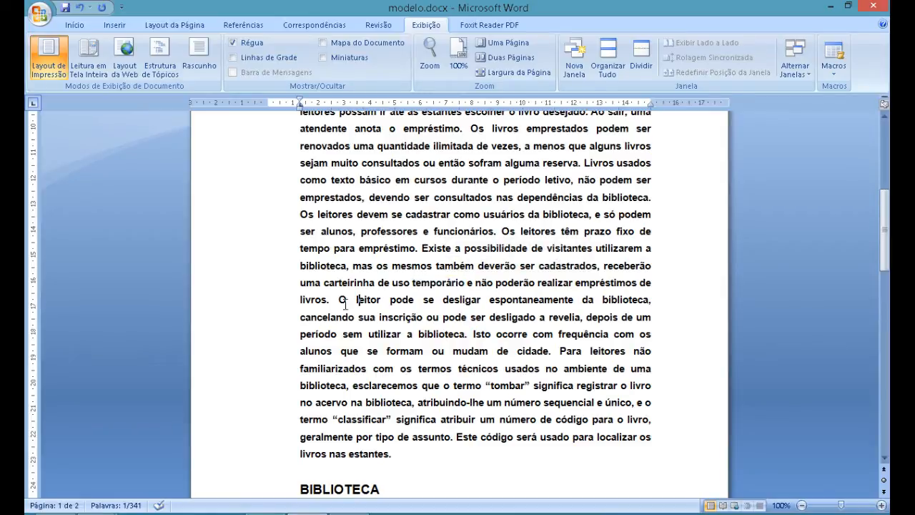
drag(340, 301, 632, 301)
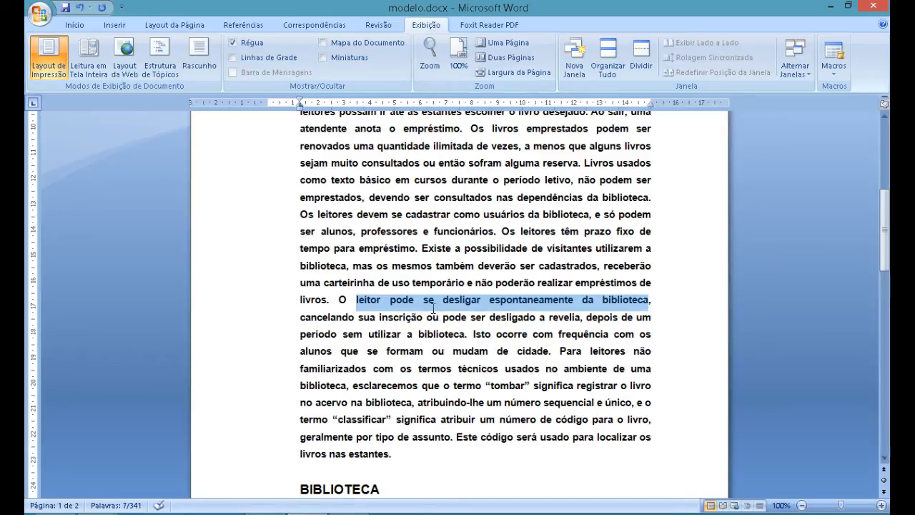
click(318, 349)
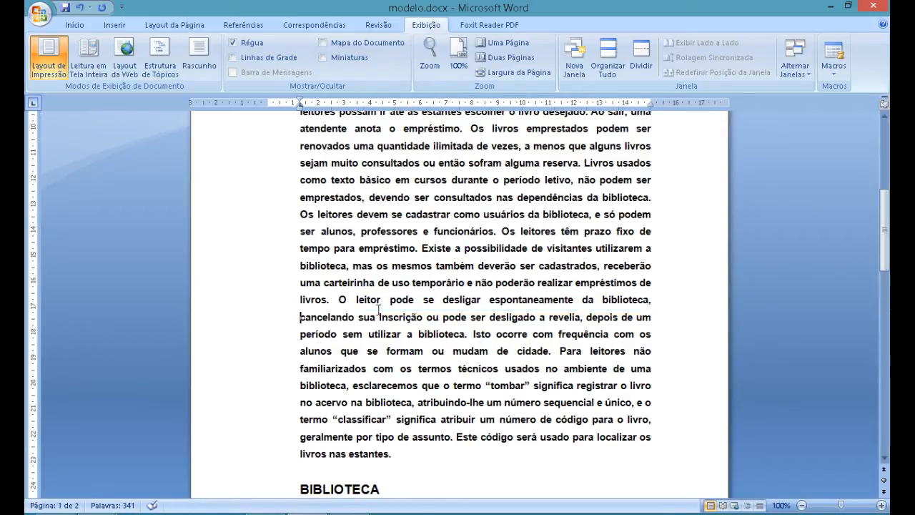
Highlight "sua inscrição ou pode ser desligado a revelia" and the sentence about students who graduate or move to another city.
drag(301, 317, 576, 306)
drag(358, 317, 582, 315)
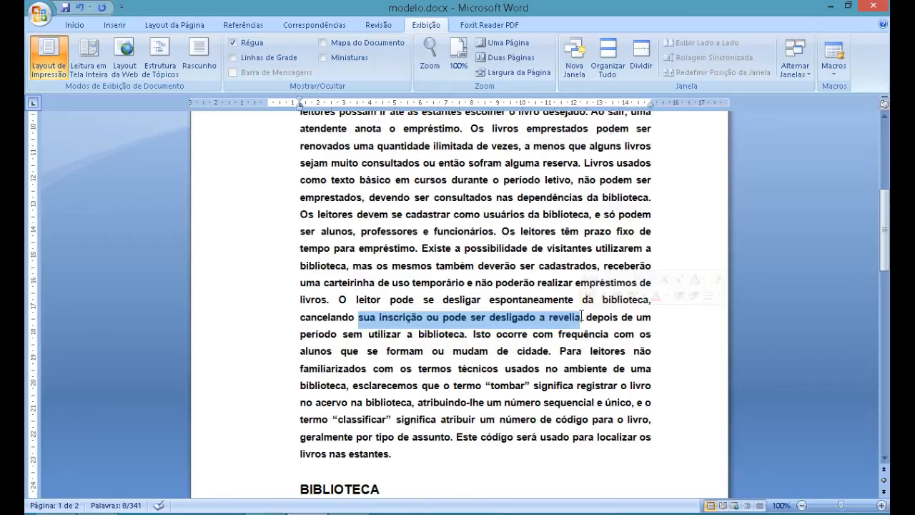
click(582, 317)
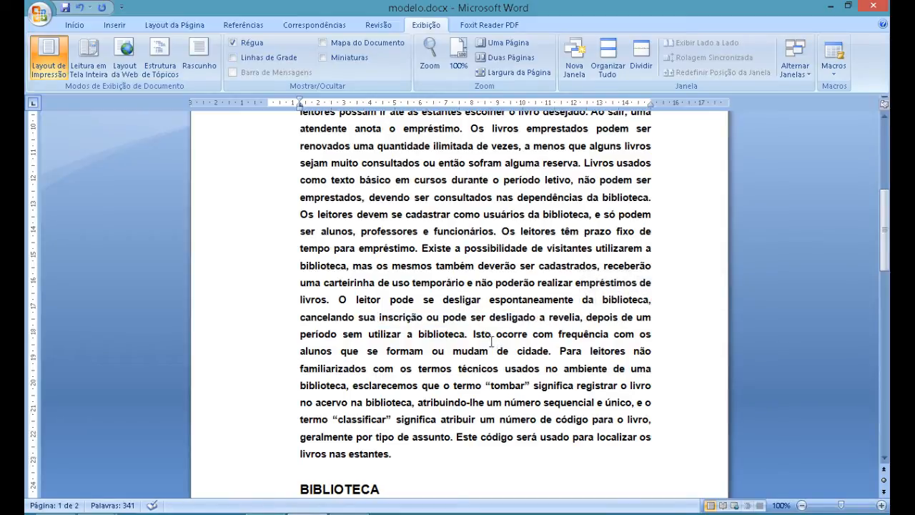
drag(473, 332, 547, 350)
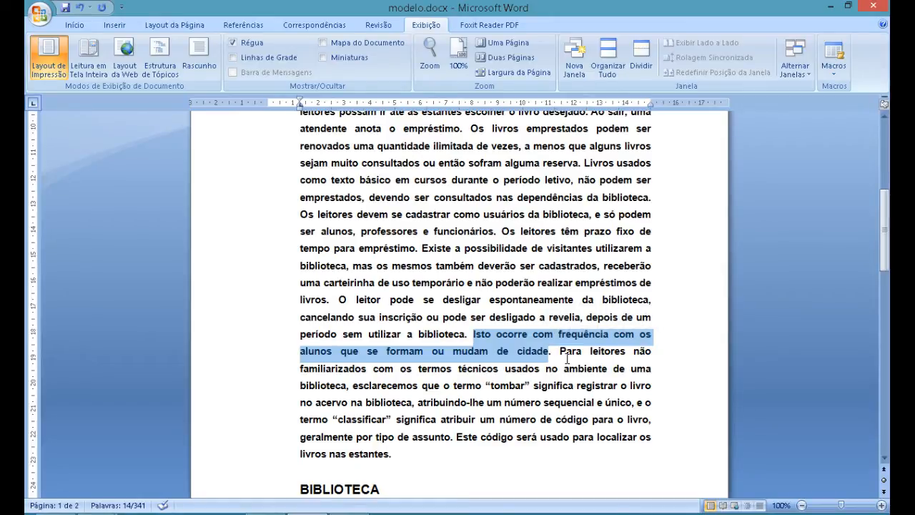
click(556, 351)
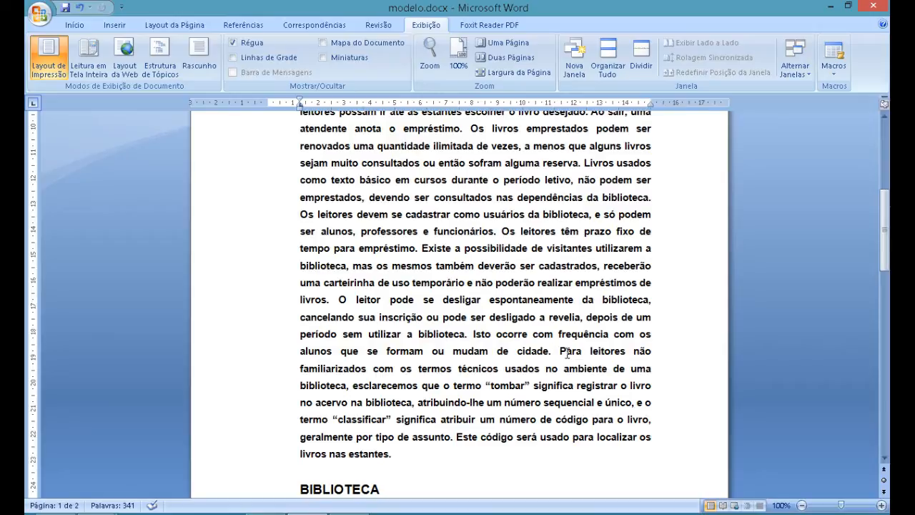
Highlight the word "assunto" in the case description and add ASSUNTO on a new line below VISITANTE.
double_click(429, 437)
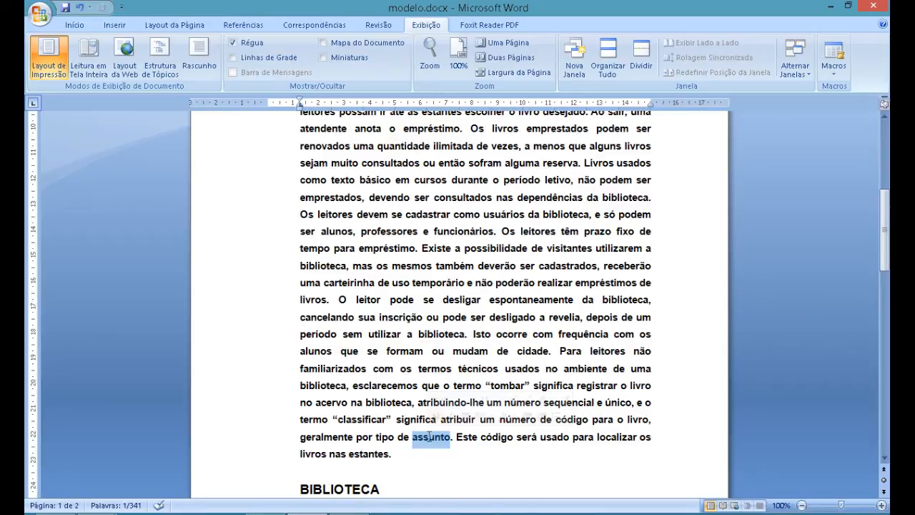
scroll(429, 436, down, 9)
click(429, 436)
key(Down)
key(Return)
text(A)
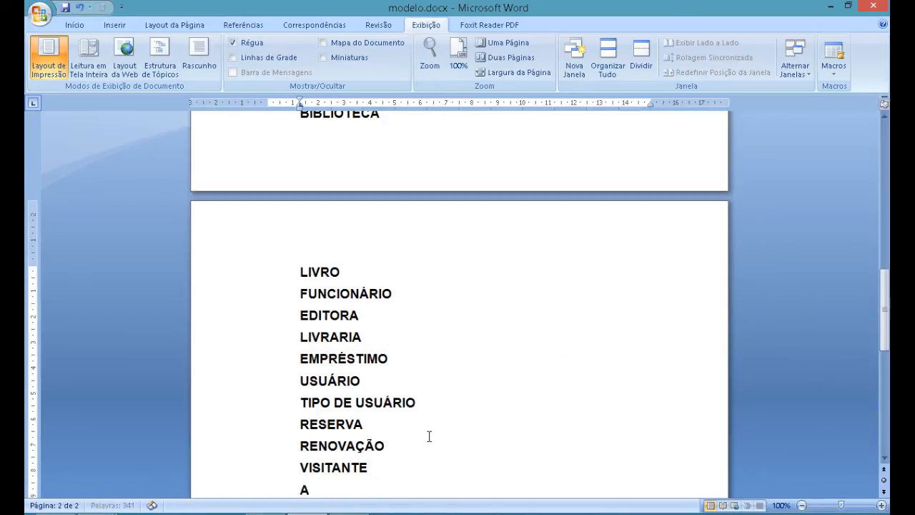
text(SSUNTO)
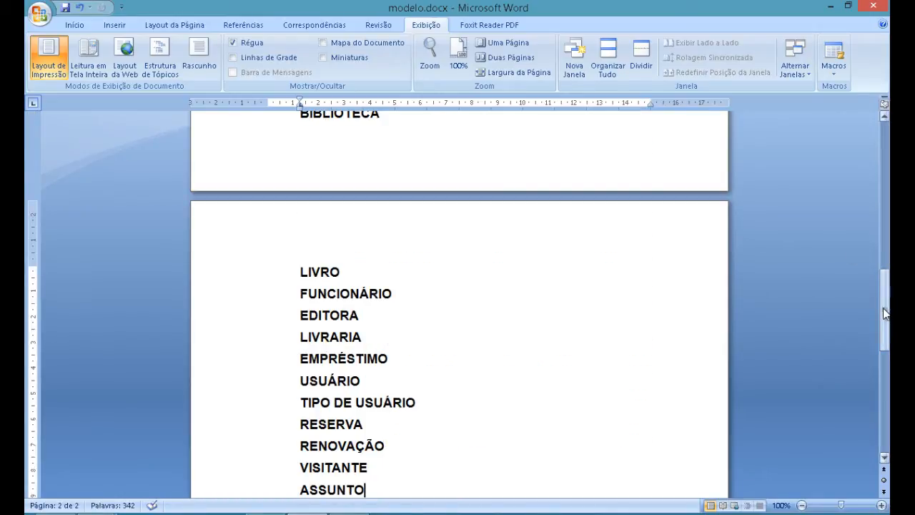
Add a colon after BIBLIOTECA in the entity list and highlight the TIPO DE USUÁRIO line.
drag(885, 313, 879, 224)
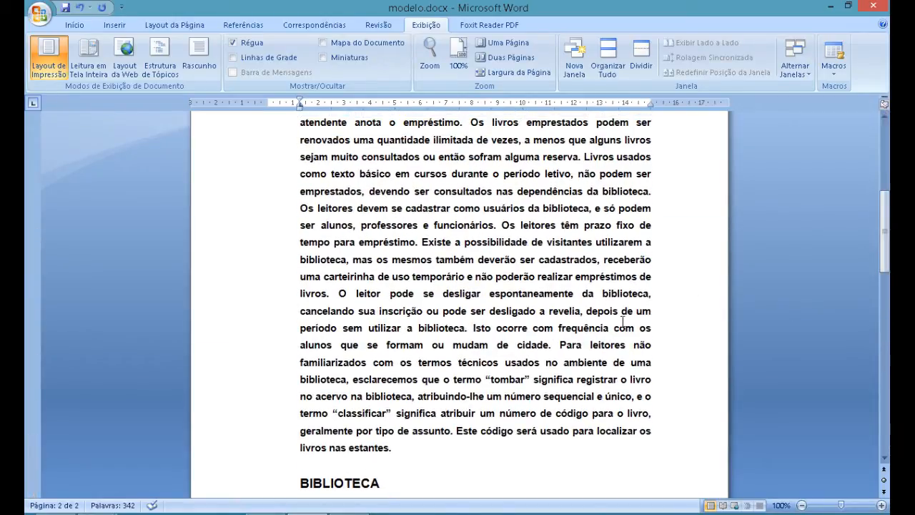
click(455, 432)
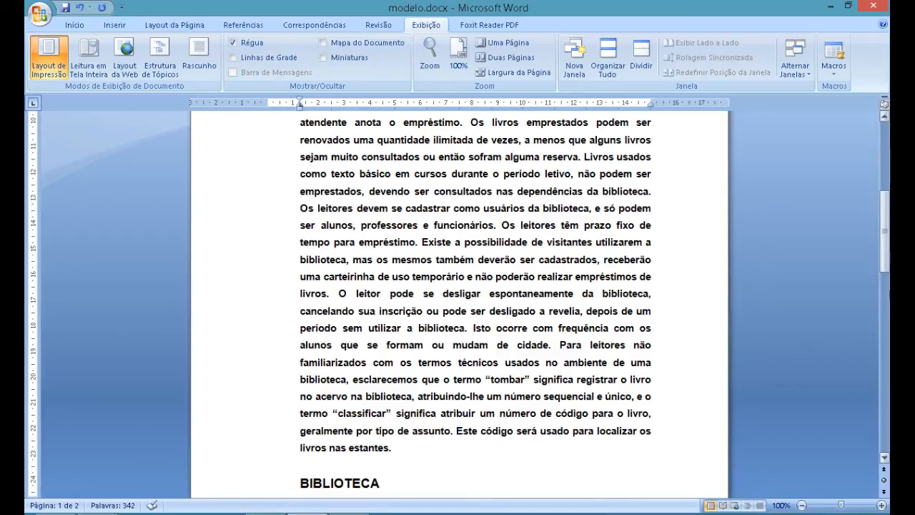
drag(886, 226, 889, 316)
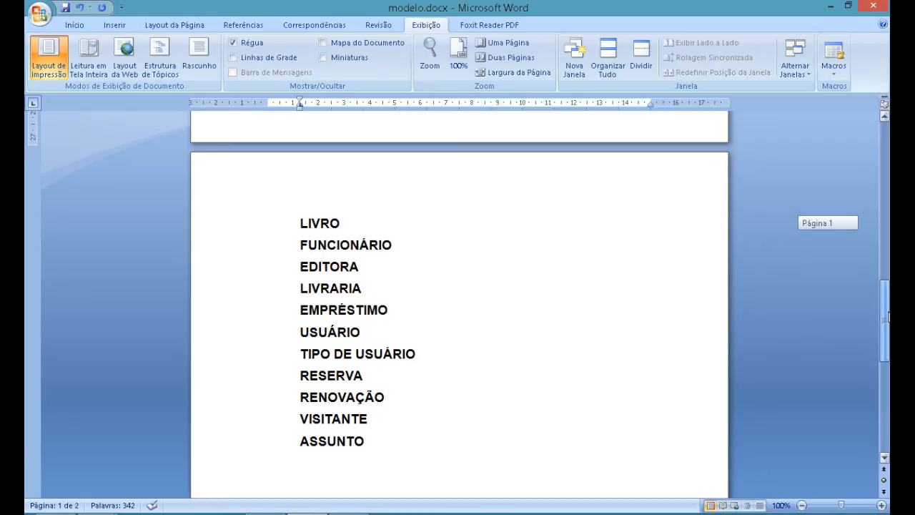
mouse_move(889, 316)
mouse_down()
mouse_move(889, 333)
mouse_move(887, 307)
mouse_up()
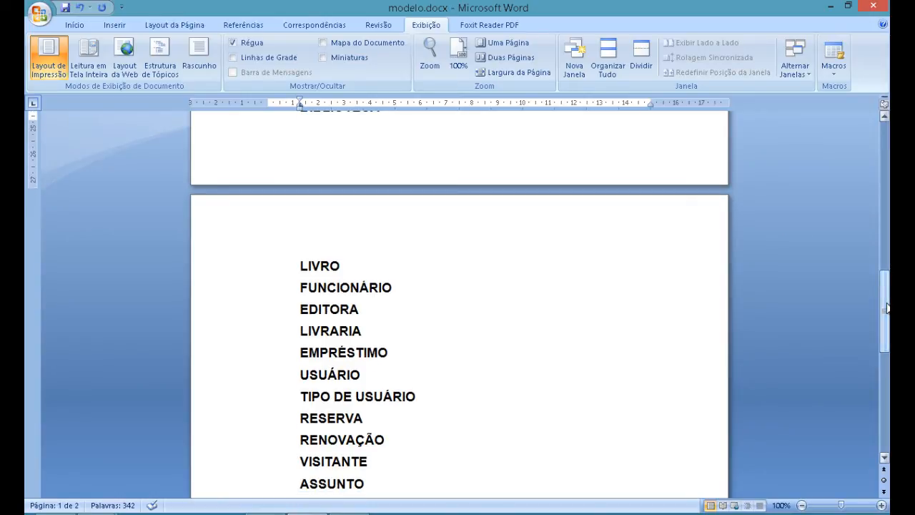
scroll(574, 461, down, 1)
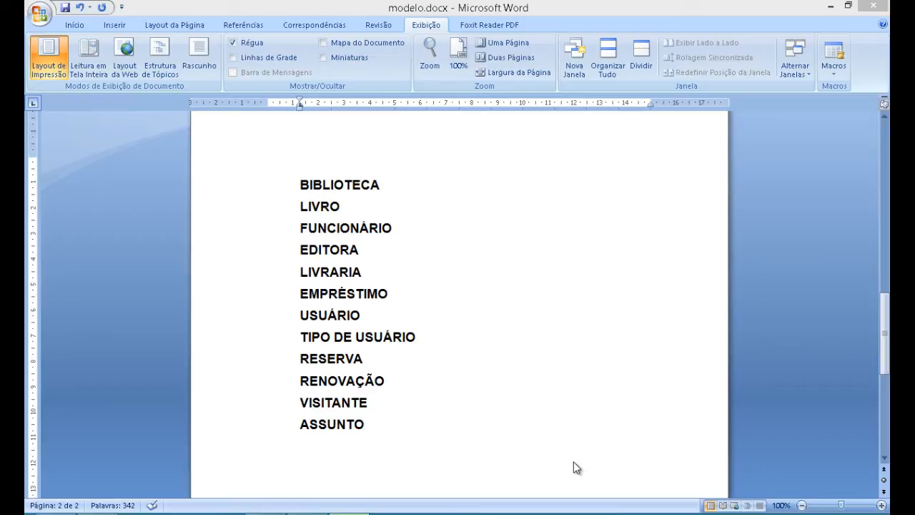
click(372, 187)
click(386, 185)
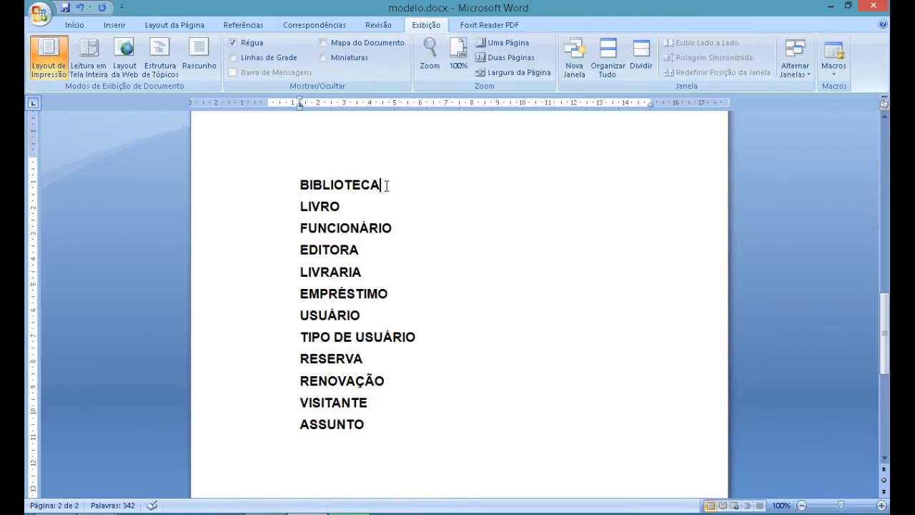
text(:)
triple_click(425, 335)
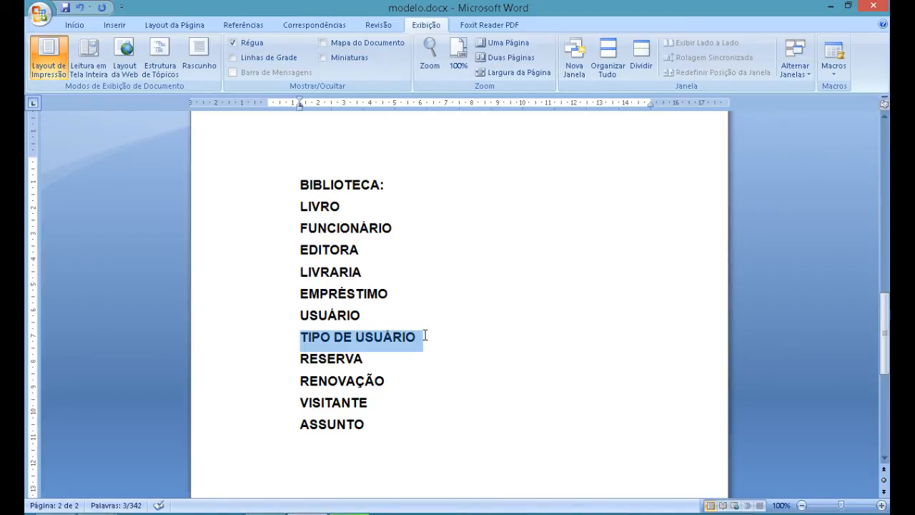
Enter the BIBLIOTECA attributes CÓDIGO, NOME, ENDEREÇO, TELEFONE and E-MAIL after its colon, separated by commas and ending with a period.
click(397, 186)
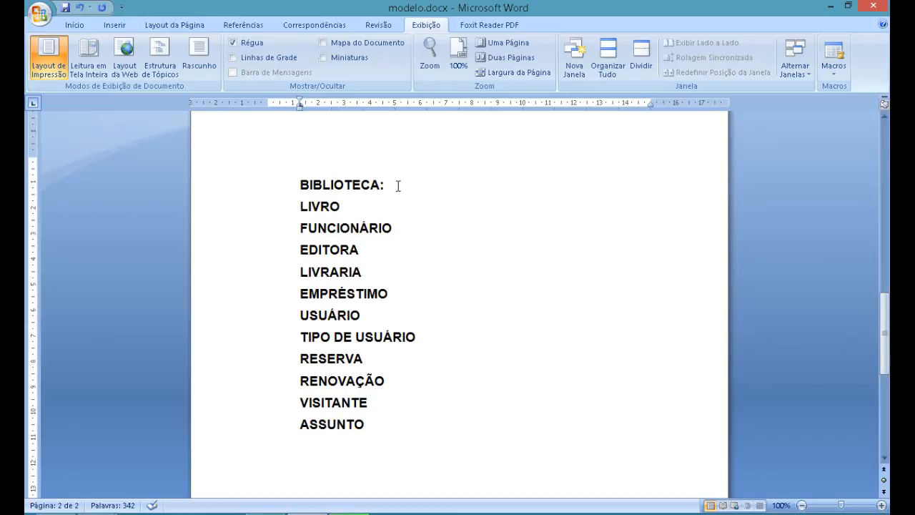
text(CÓDIGO)
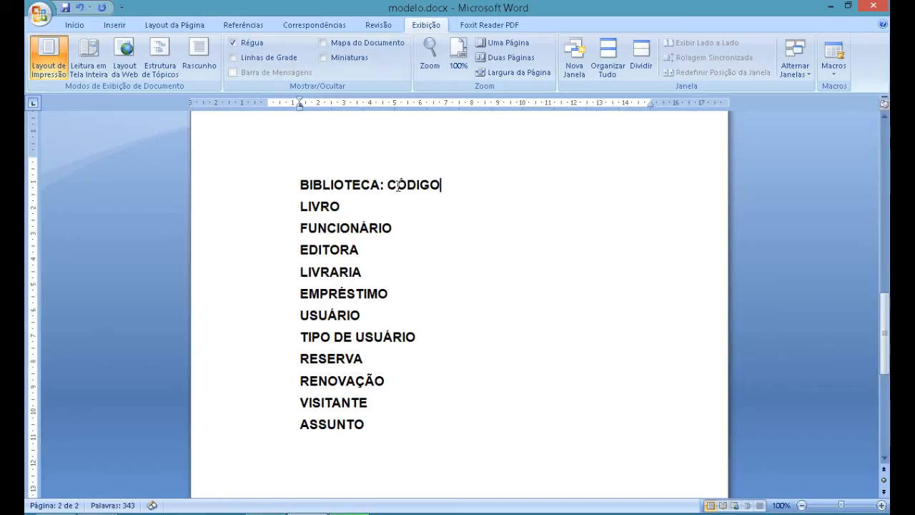
text(, NOME,)
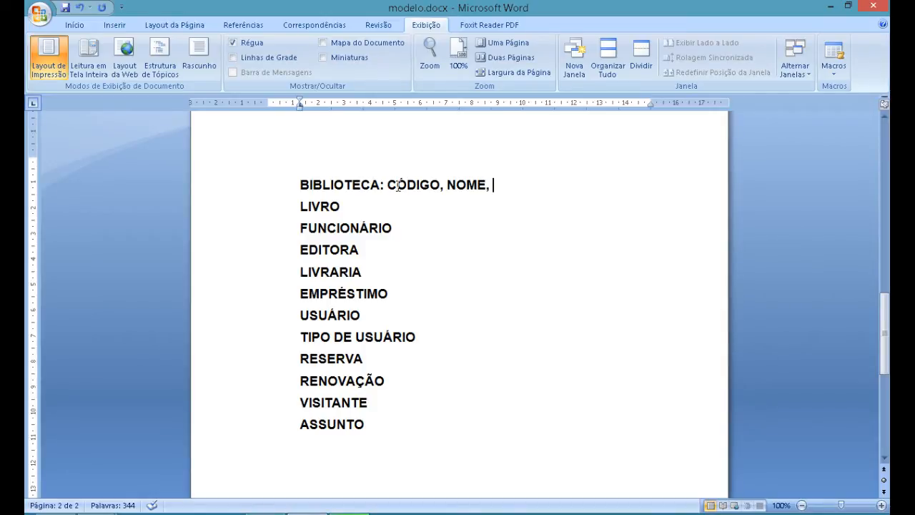
text(ENDEREÇO)
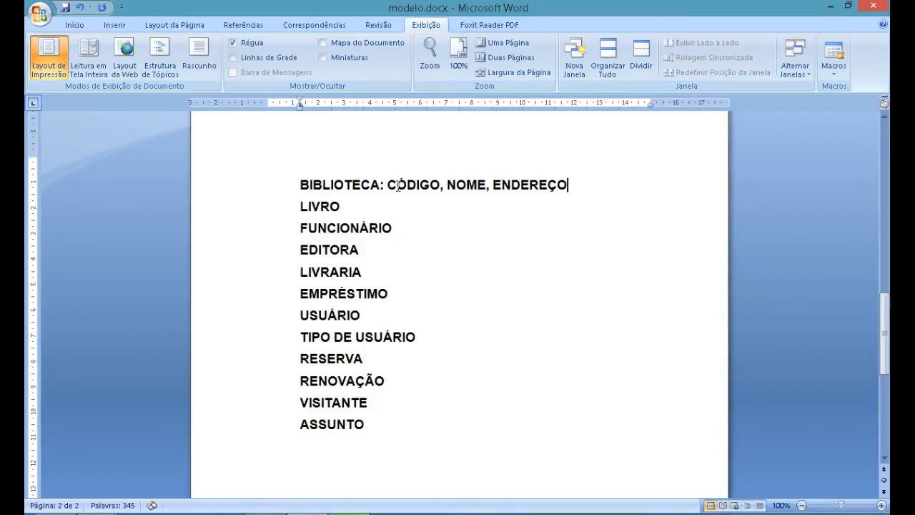
text(, TELEFONE)
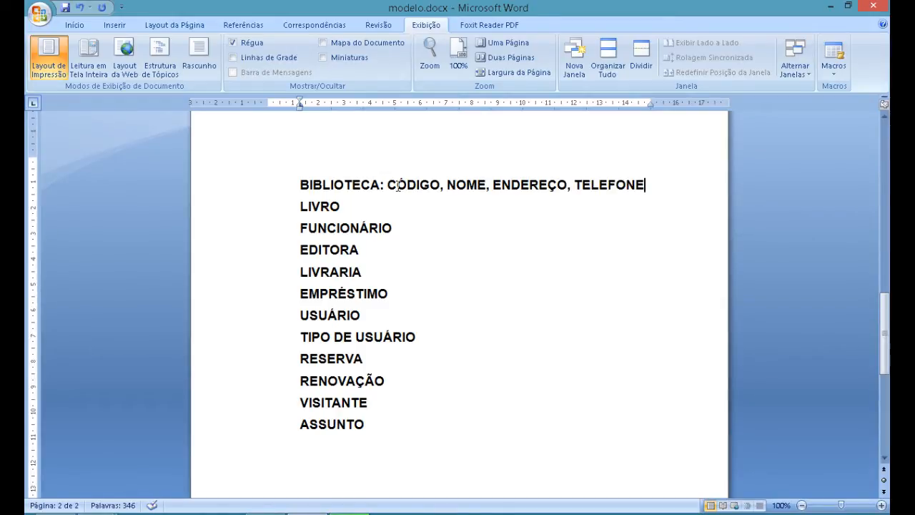
text(, E-MAIL)
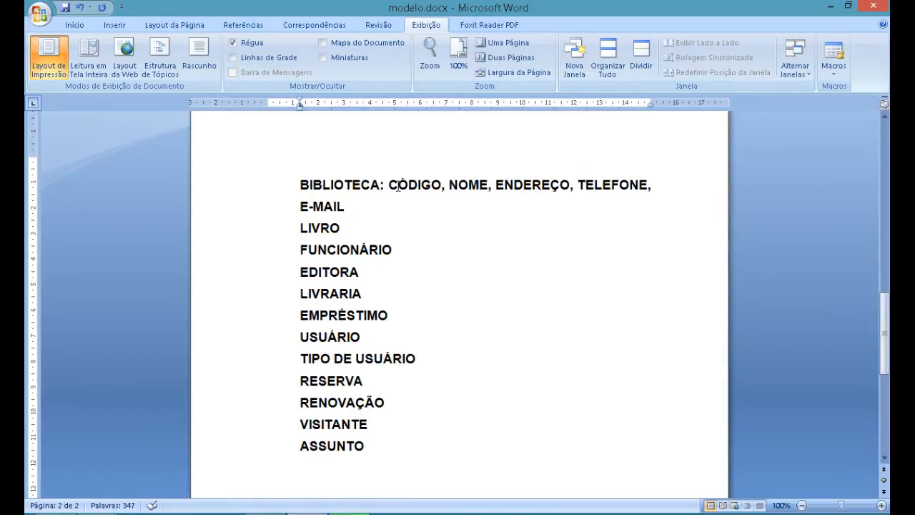
text(.)
Add a colon after LIVRO, followed by the attributes CÓDIGO, CLASSIFICAÇÃO, TÍTULO, AUTORES and ASSUNTOS, separated by commas.
key(Down)
text(: CÓDIGO)
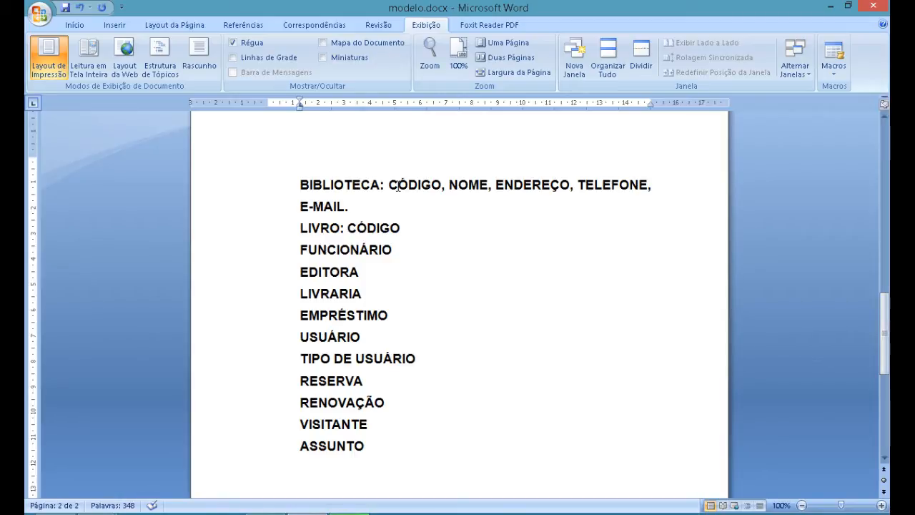
text(, CLASSI)
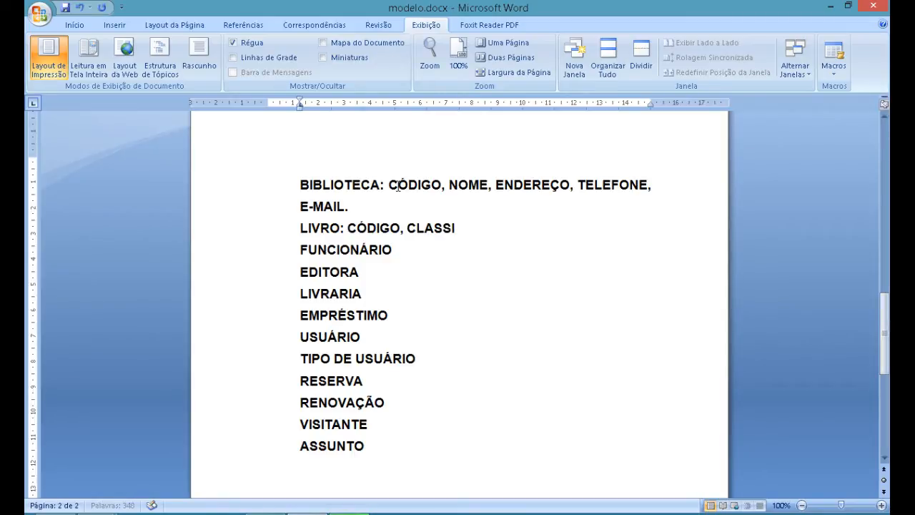
text(FICAÇAO)
key(BackSpace)
key(BackSpace)
text(ÃO)
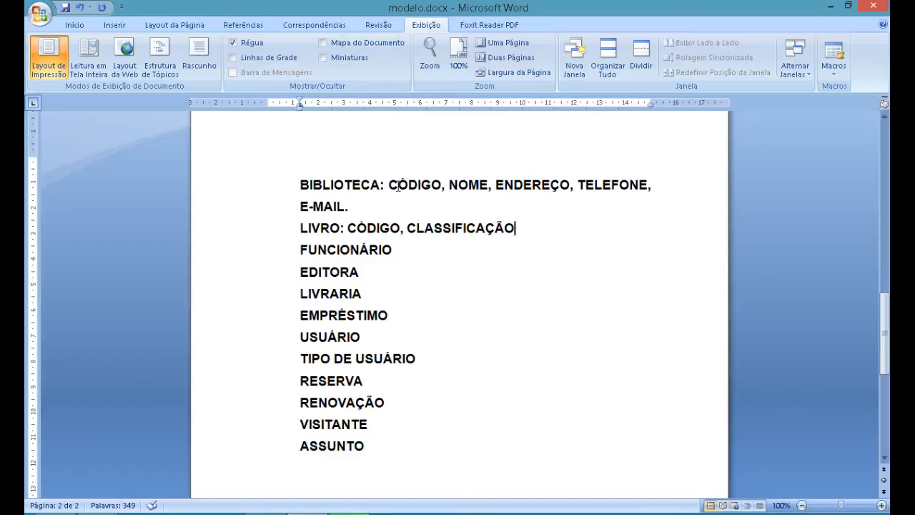
text(, TÍTULO)
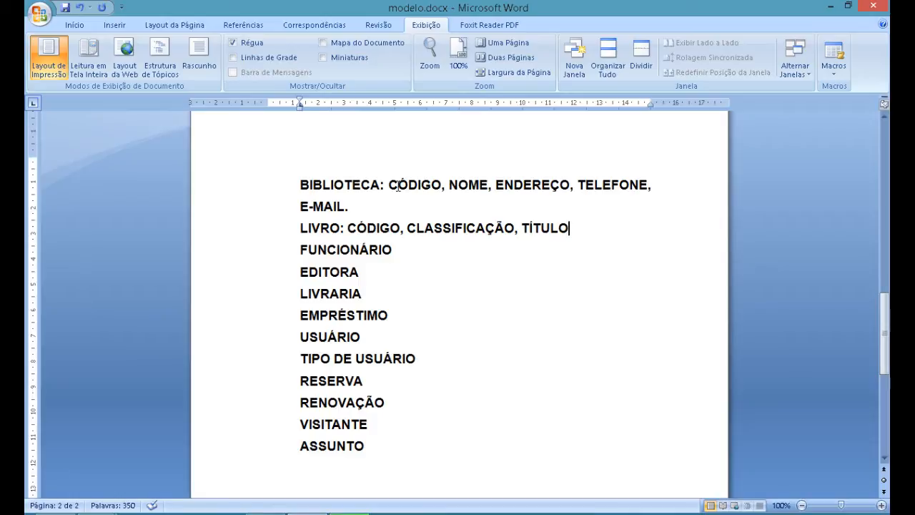
text(, AUTORES, ASSUNTOS)
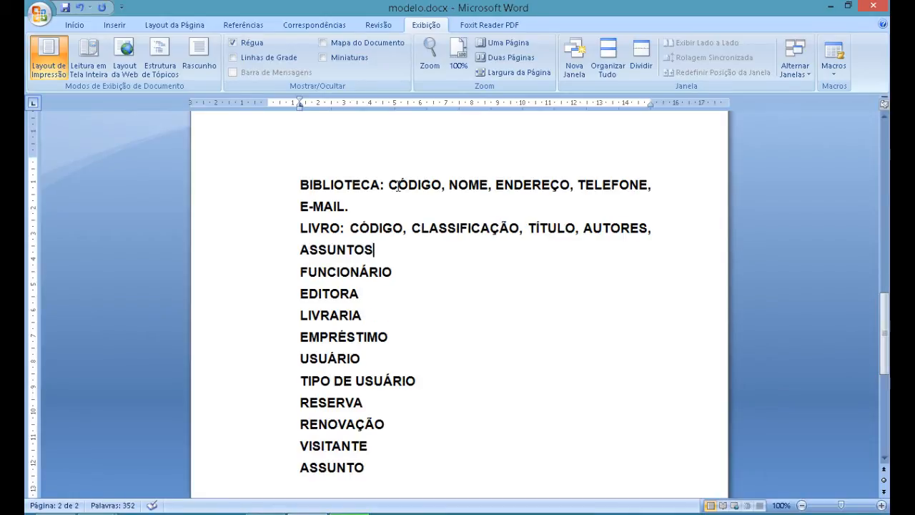
Complete the LIVRO attributes with EDITORA, EDIÇÃO and ANO DE PUBLICAÇÃO, ending with a period, and highlight the whole LIVRO entry.
text(, EDITOR)
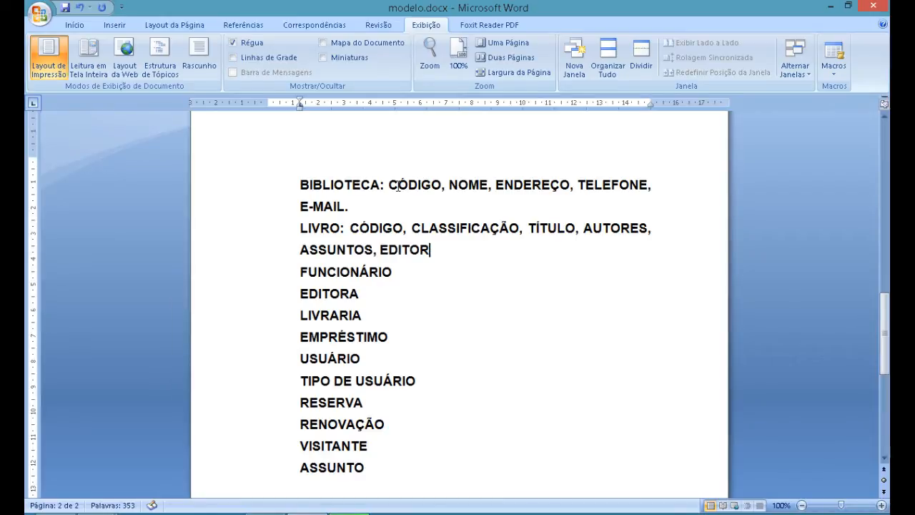
text(A, EDI)
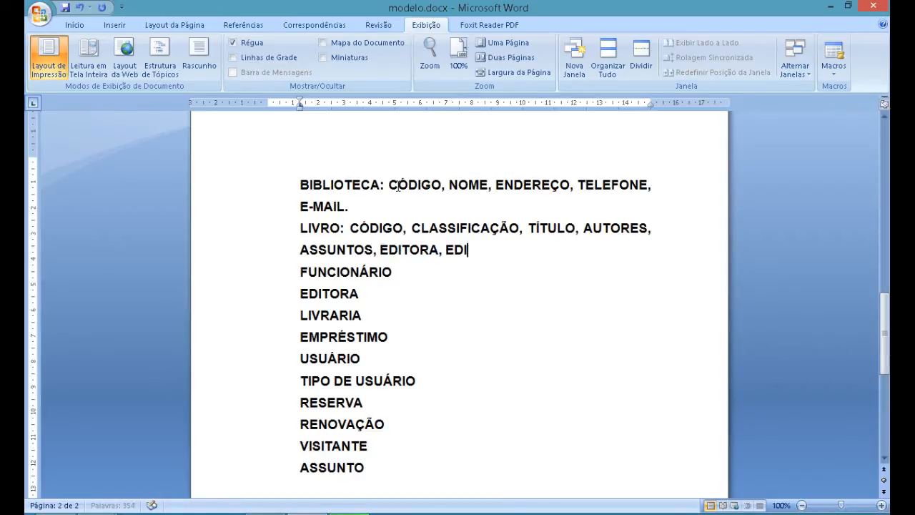
text(ÇÃO)
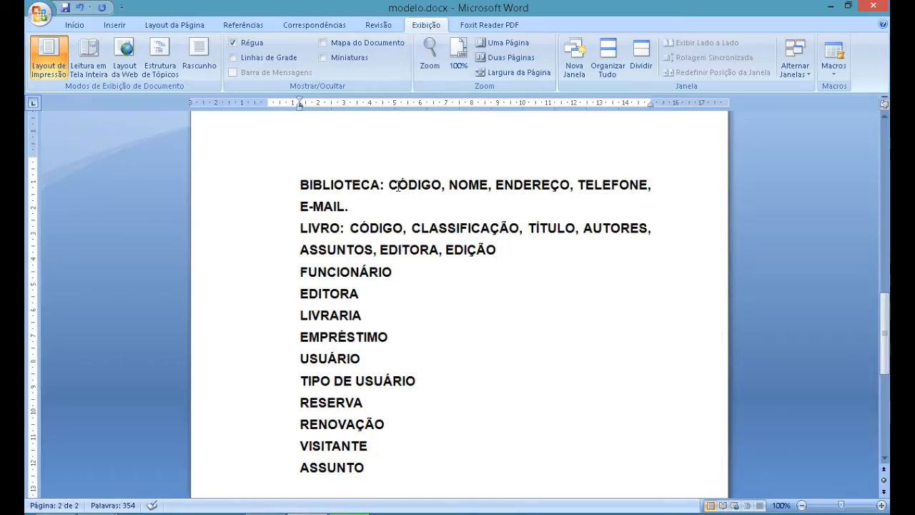
text(, ANO DE P)
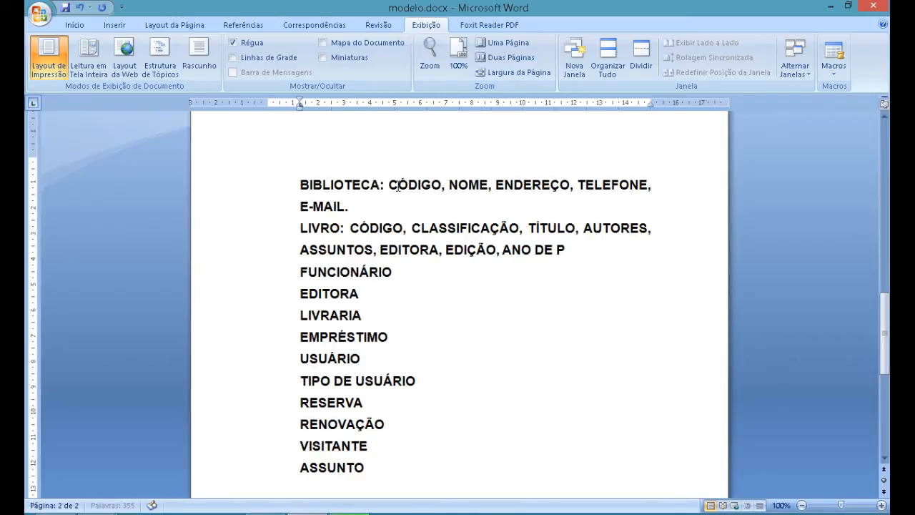
text(UBLICAÇÃO.)
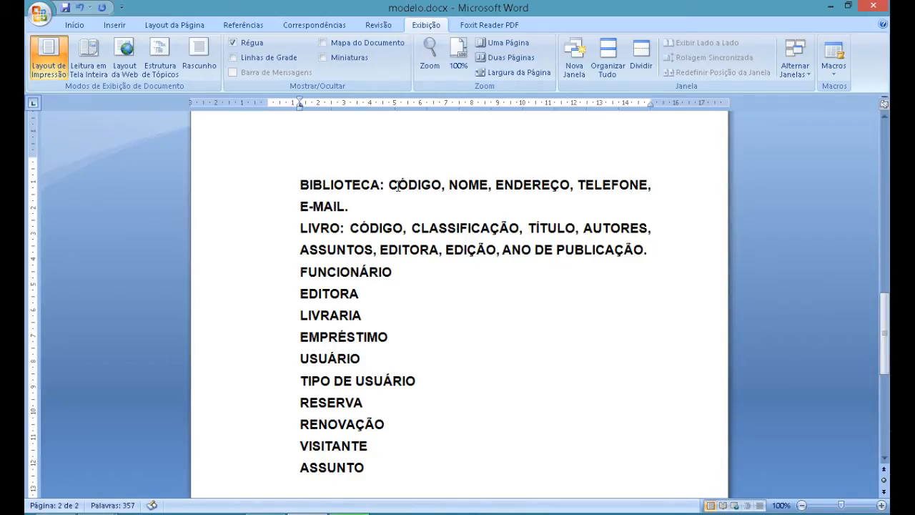
key(shift+Home)
key(shift+Up)
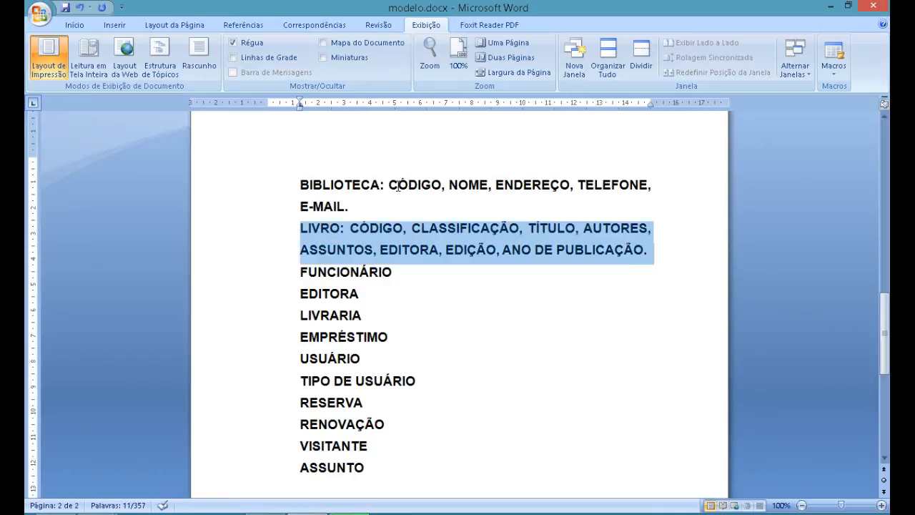
key(Right)
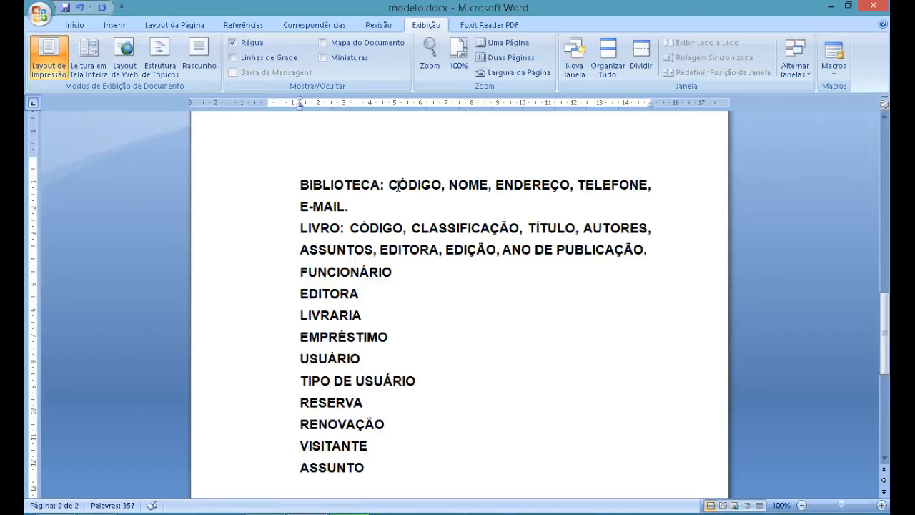
Add a colon after FUNCIONÁRIO, followed by the attributes CÓDIGO, NOME, ENDEREÇO, TELEFONE and E-MAIL, ending with a period.
key(Down)
text(: CÓDIGO)
text(, NOME, )
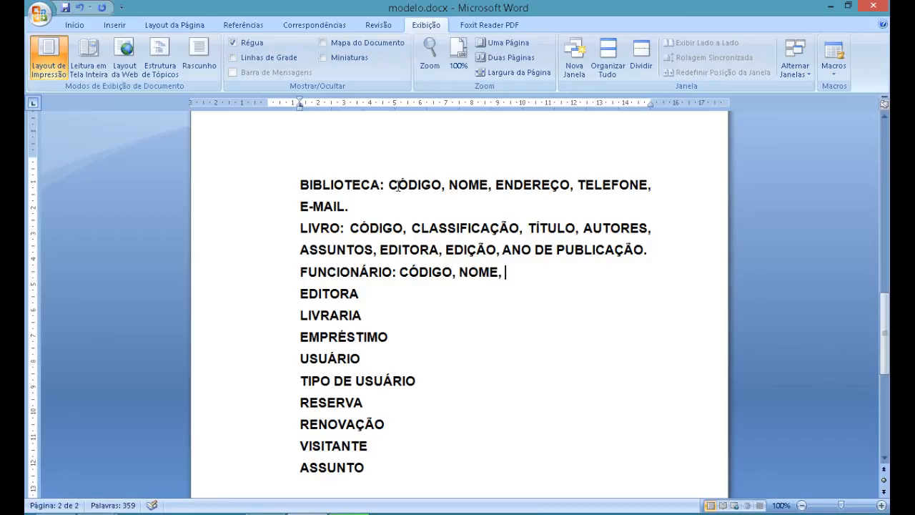
text(ENDEREÇO)
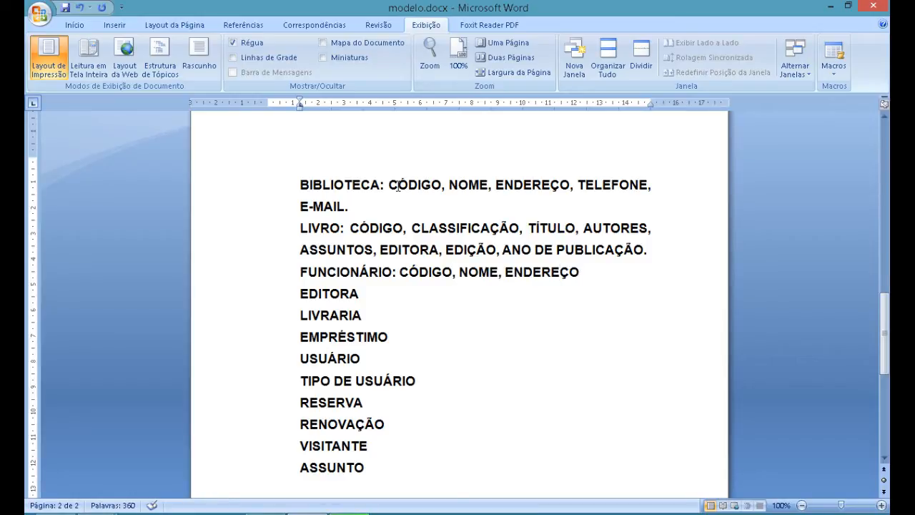
text(, TELEFONE, E-MAIL)
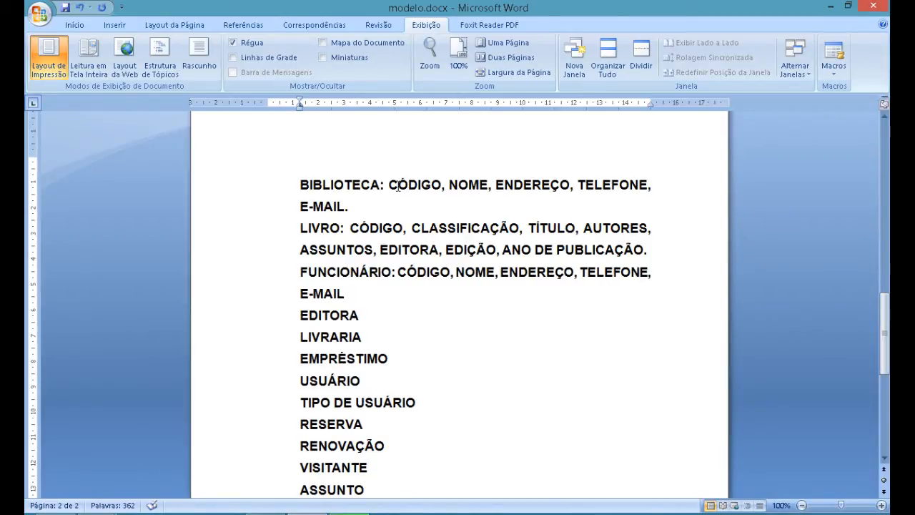
text(.)
Add a colon after EDITORA, followed by the attributes CNPJ, NOME, ENDEREÇO, TELEFONE and E-MAIL, ending with a period.
key(Down)
key(End)
text(: CN)
text(P)
key(BackSpace)
text(NPJ, NOME,)
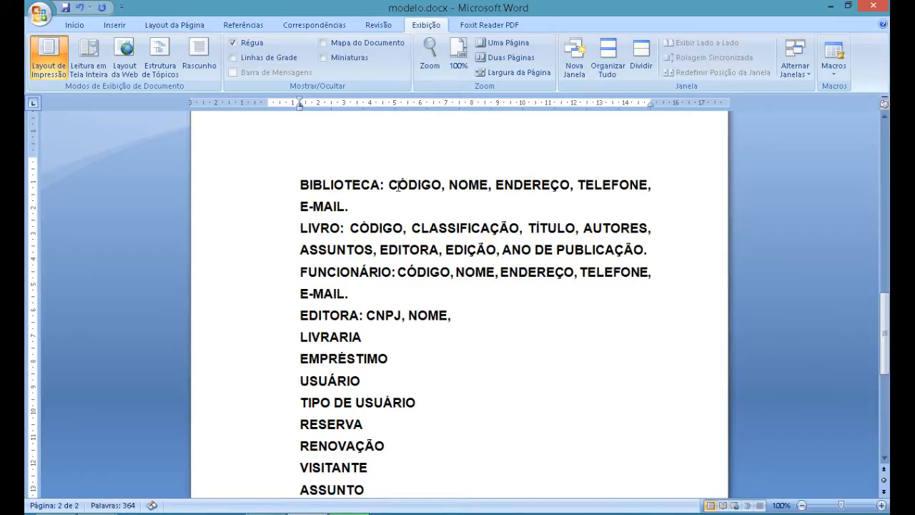
text( ENDERE)
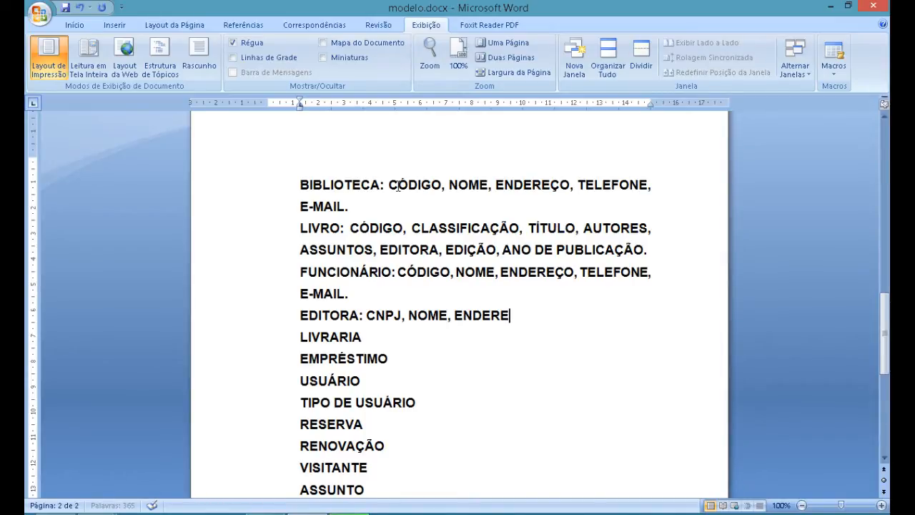
text(ÇO, TELEFONE, E-MAIL.)
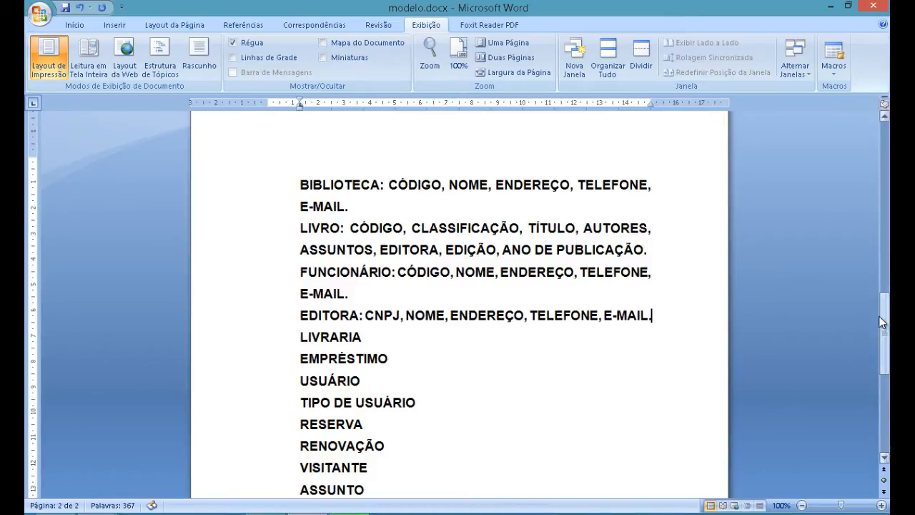
drag(887, 327, 888, 340)
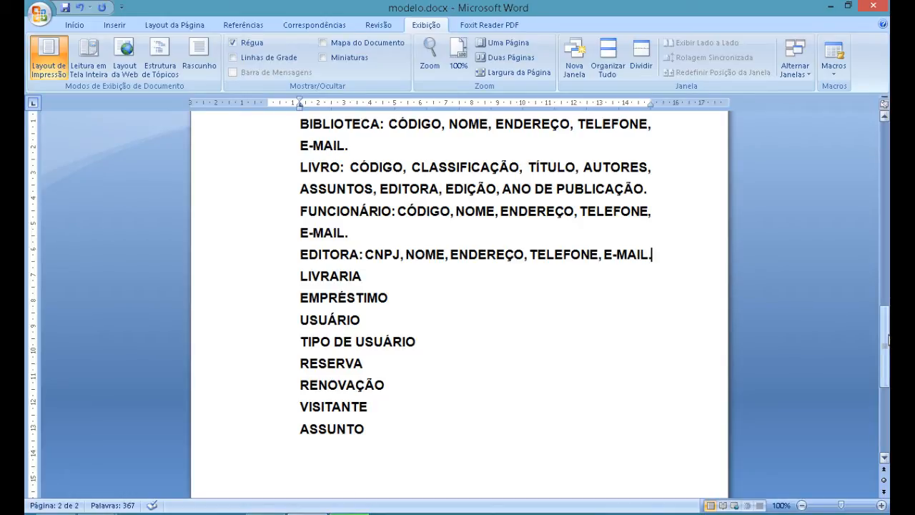
Add a colon after LIVRARIA, followed by the attributes CNPJ, NOME, ENDEREÇO, TELEFONE and E-MAIL, ending with a period.
key(Down)
text(: CNPJ, NOME, ENDERE)
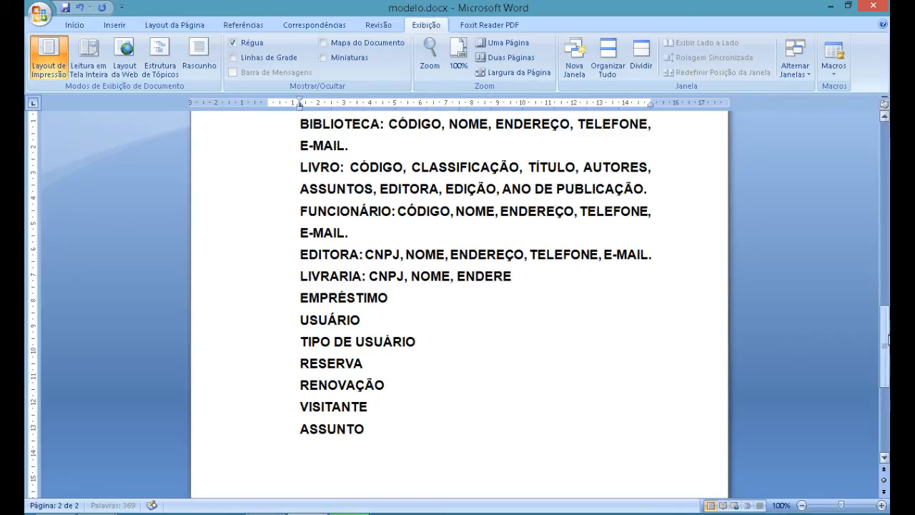
text(ÇO, TELEFON)
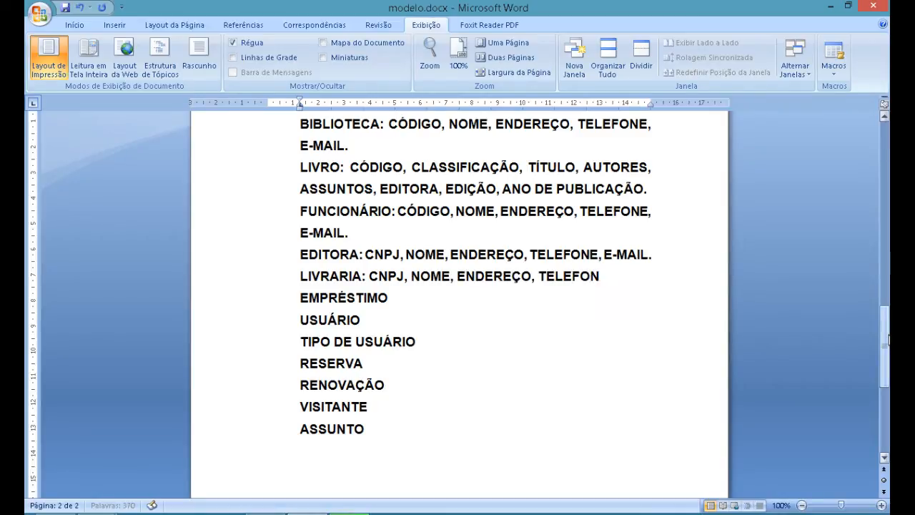
text(E, E-MAIL.)
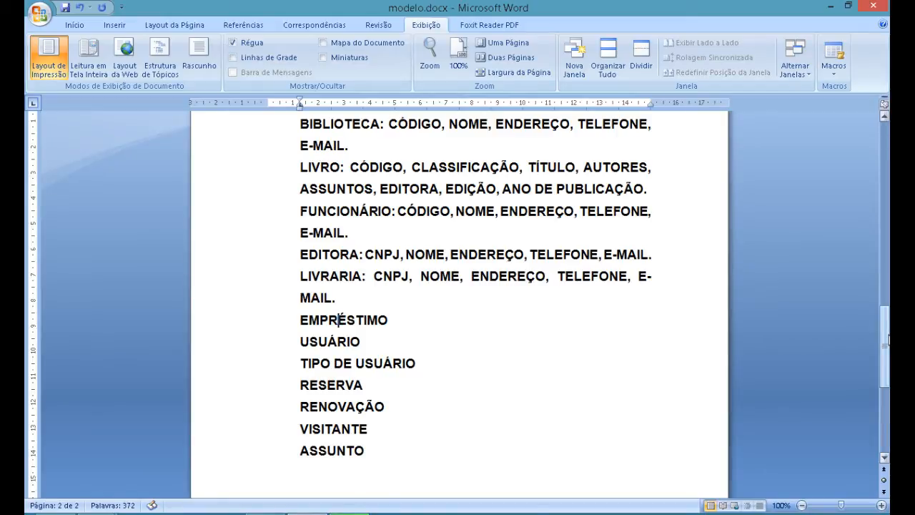
Highlight the attribute CNPJ in the EDITORA entry.
key(End)
key(Up)
key(Up)
key(Up)
key(Left)
key(Left)
key(shift+Right)
key(shift+Right)
key(shift+Right)
key(shift+Right)
key(shift+Right)
key(shift+Left)
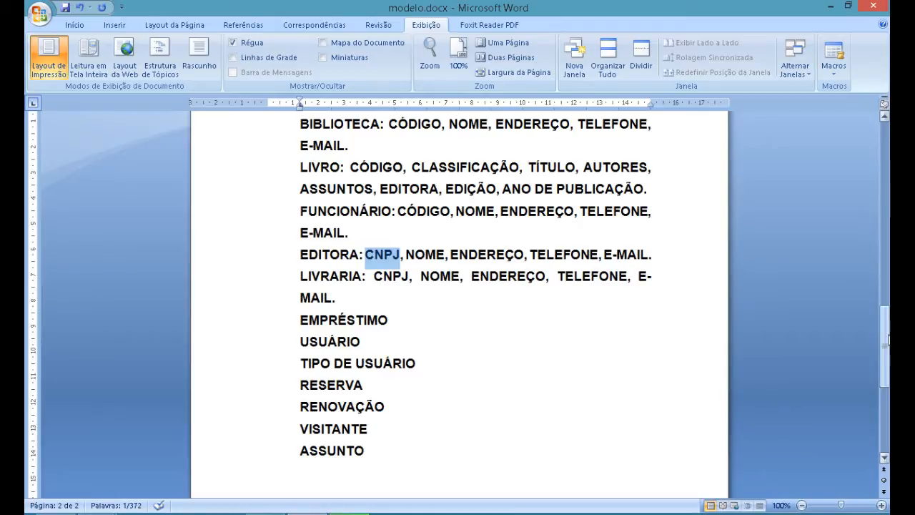
Add a colon after EMPRÉSTIMO, followed by the attributes CÓDIGO, USUÁRIO and LIVRO, separated by commas.
key(Down)
key(Down)
key(Down)
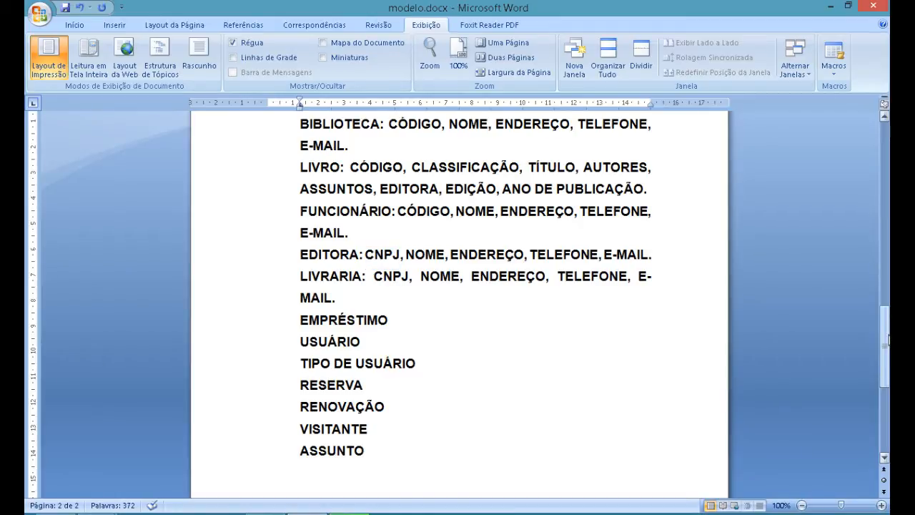
text(: CÓDIGO,)
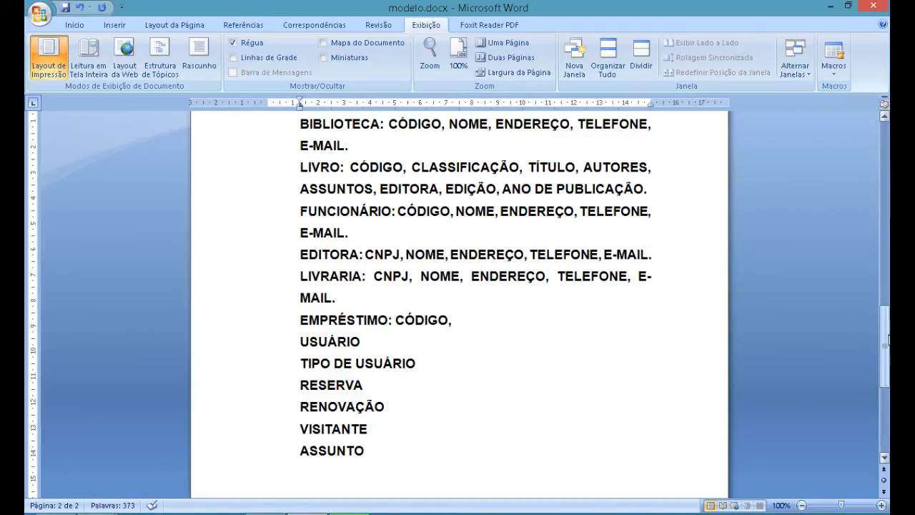
text( USUÁRIO)
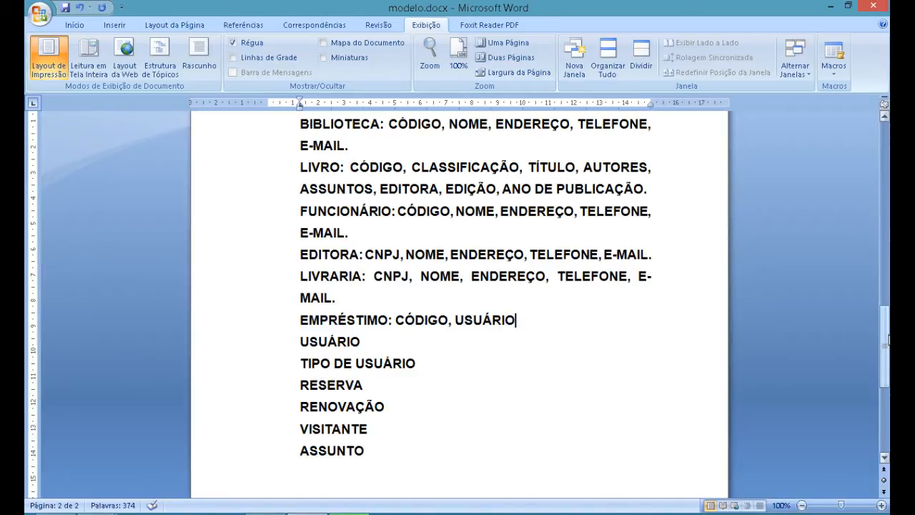
text(, LIRO)
key(BackSpace)
key(BackSpace)
text(VRO, )
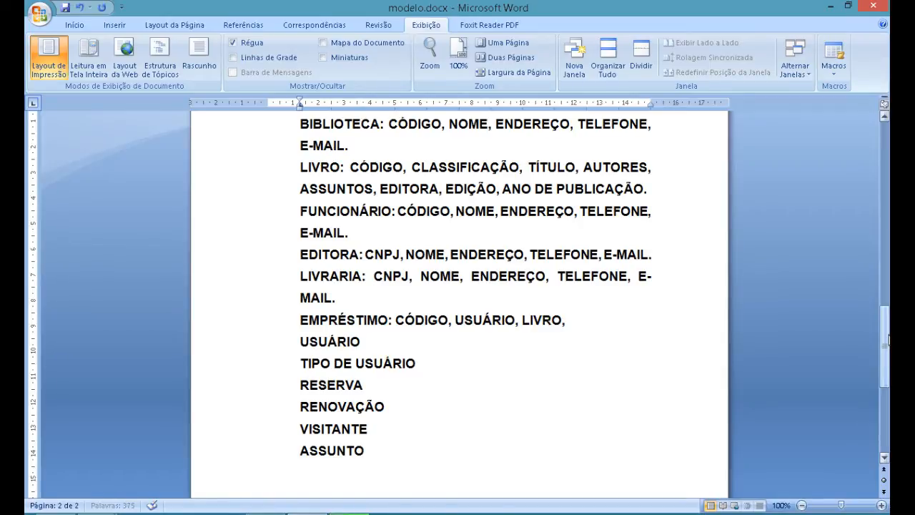
Complete the EMPRÉSTIMO attributes with DATA DE EMPRÉSTIMO and DATA DE DEVOLUÇÃO, ending with a period.
text(DATA )
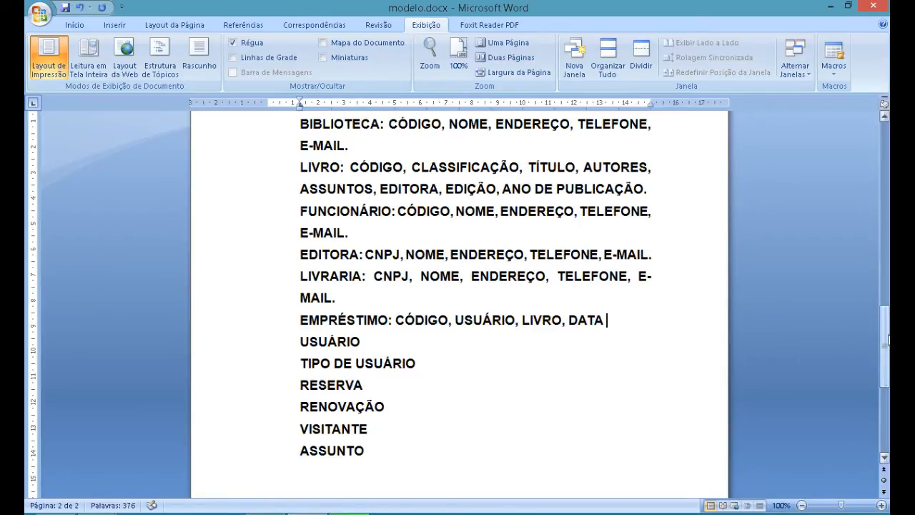
text(DE EMPREST)
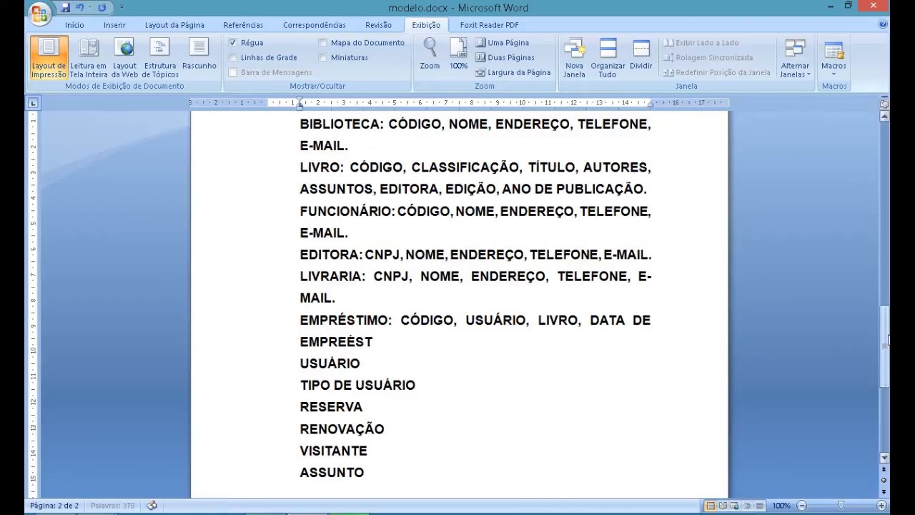
key(BackSpace)
key(BackSpace)
key(BackSpace)
text(ÉSTIMO, DATA DE)
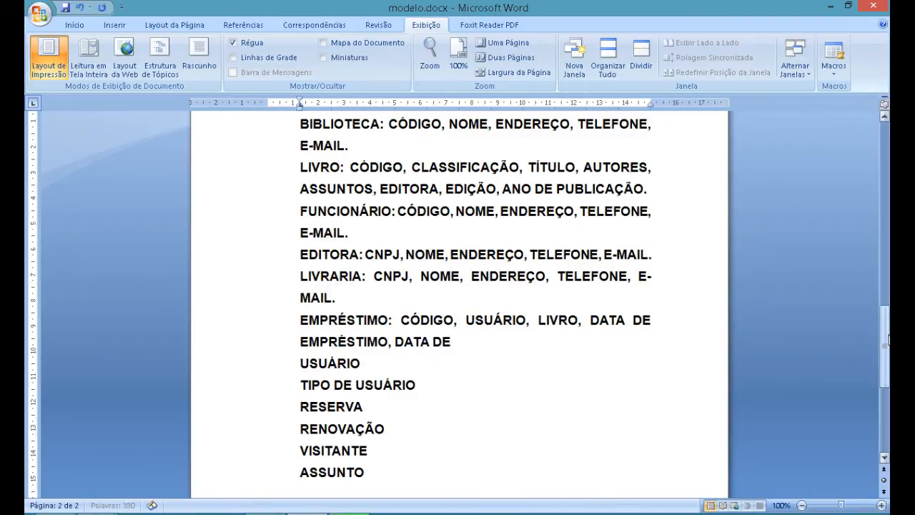
text( DEVOLUÇÃO)
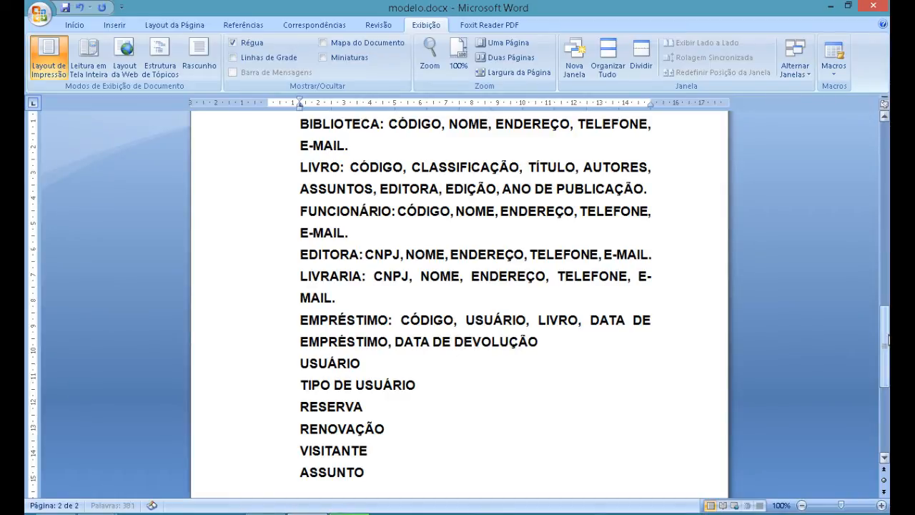
text(.)
Add a colon after USUÁRIO, followed by the attributes CÓDIGO, NOME, ENDEREÇO, TELEFONE and E-MAIL, ending with a period.
key(Down)
text(: CÓDIGO)
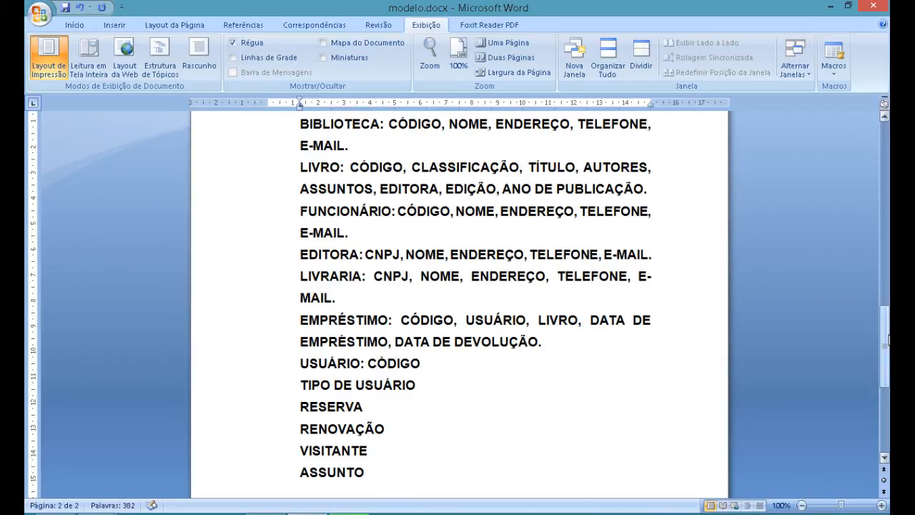
text(, NOME, DN)
key(BackSpace)
key(BackSpace)
text(E)
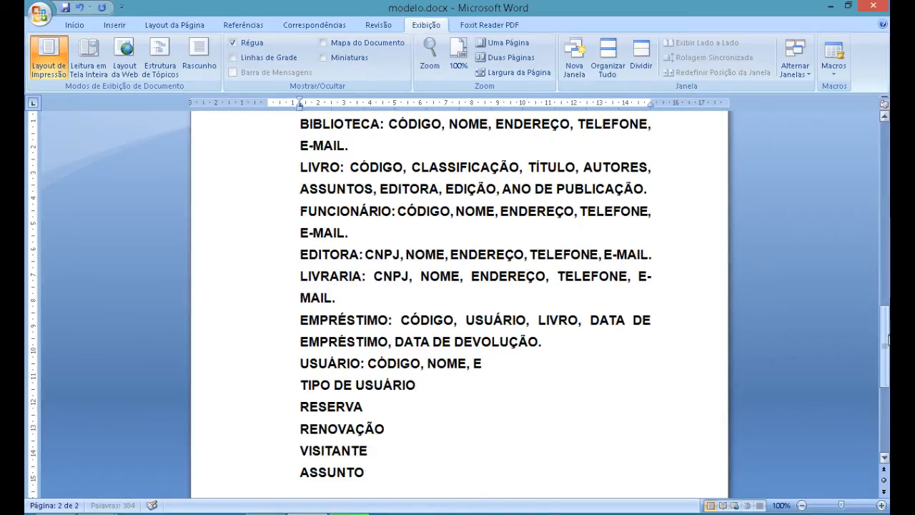
text(NDERE)
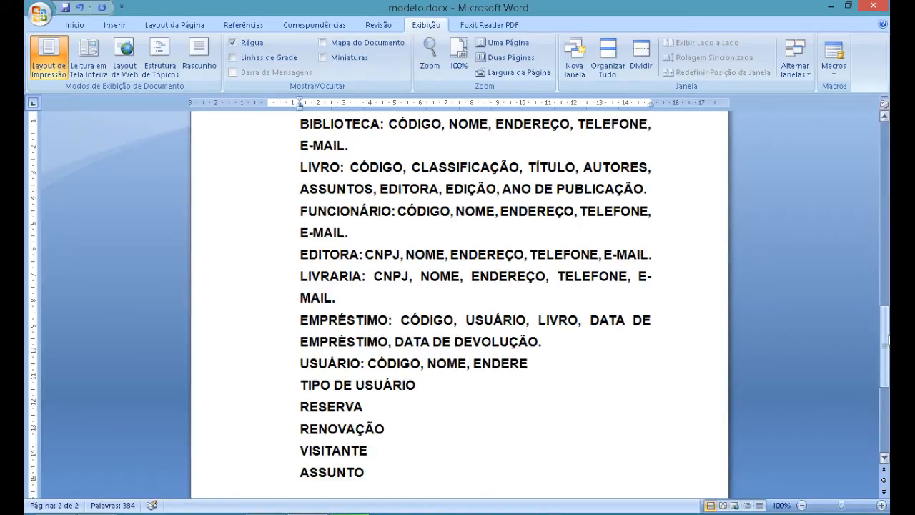
text(ÇO, TEL)
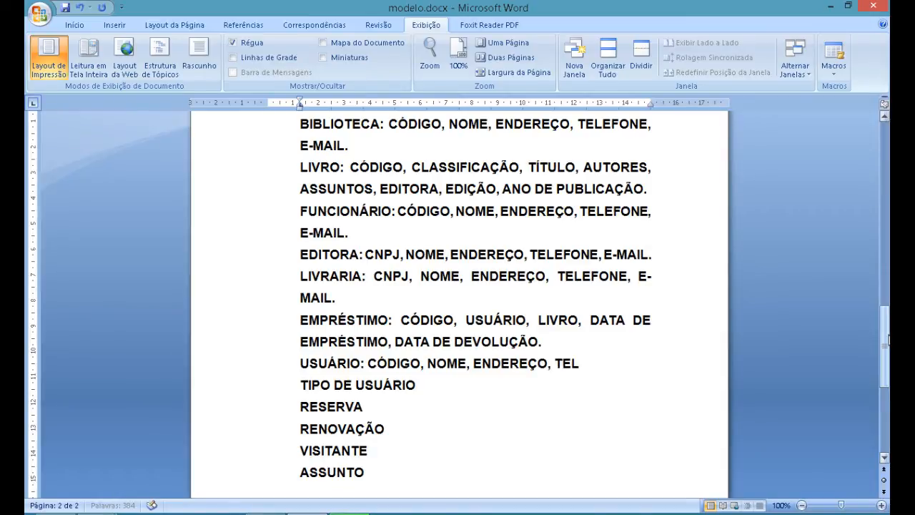
text(EFONE, E-MAIL.)
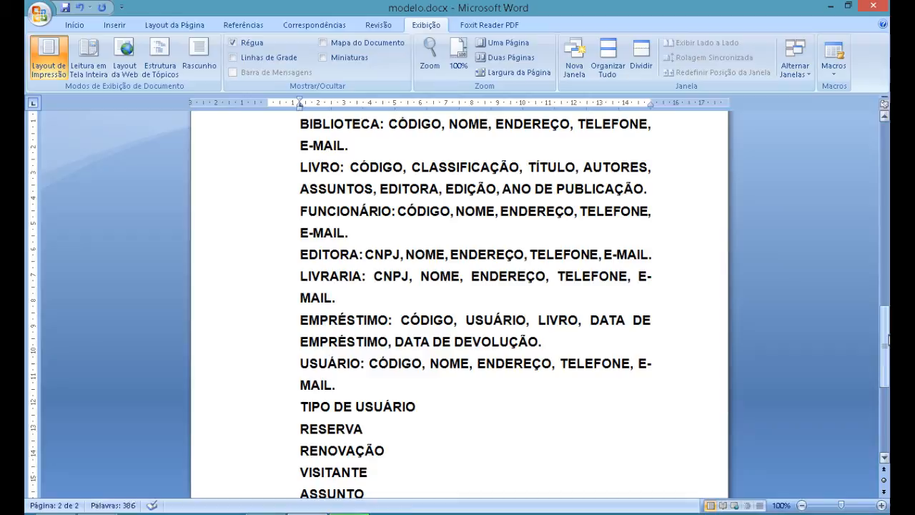
Add a colon after TIPO DE USUÁRIO, followed by the attributes CÓDIGO and NOME, ending with a period.
key(Down)
key(End)
text(:)
text(CÓDIGO)
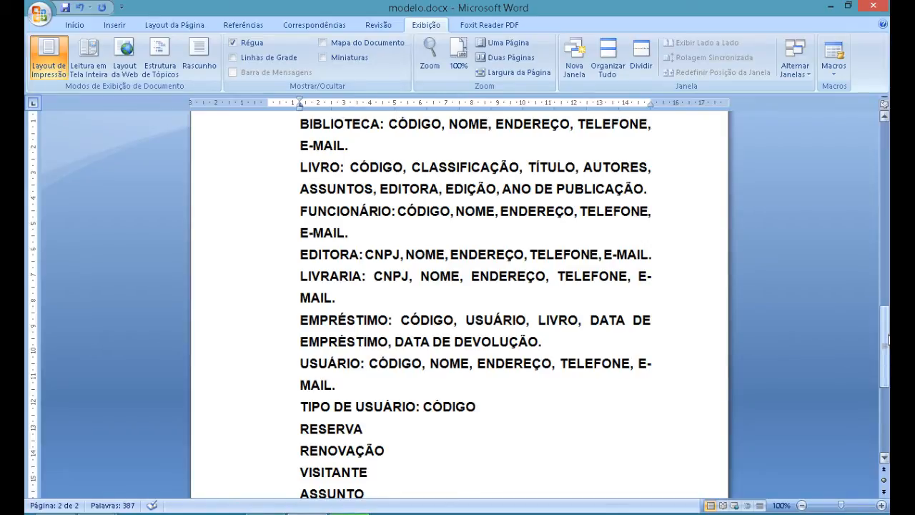
text(, NOME.)
Add a colon after RESERVA, followed by the attributes CÓDIGO, USUÁRIO and LIVRO, separated by commas.
key(Down)
text(:)
text(C)
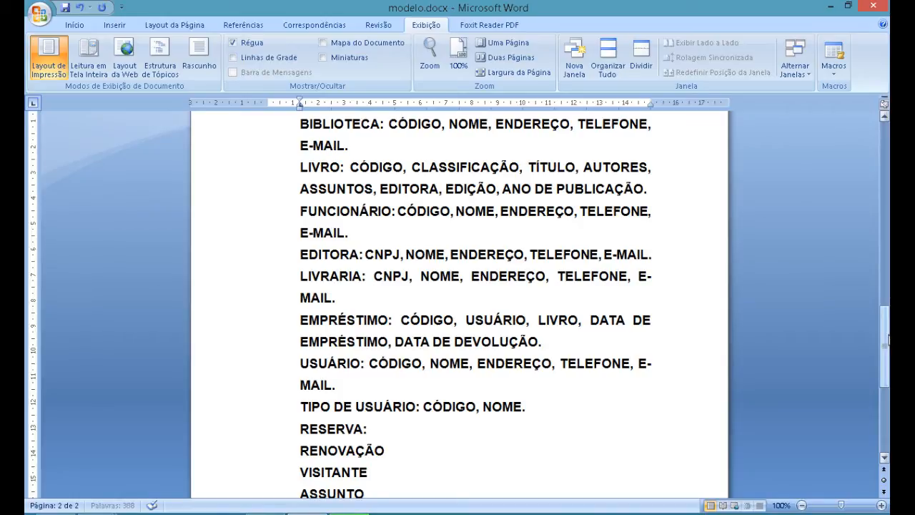
text(ÓDIGO, USU';AR)
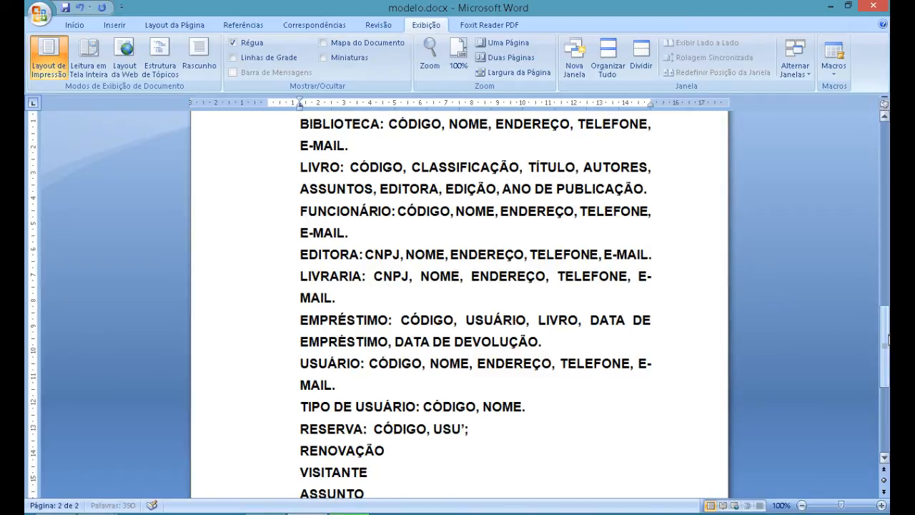
key(BackSpace)
key(BackSpace)
key(BackSpace)
key(BackSpace)
text(ÁRIO, LIVRO)
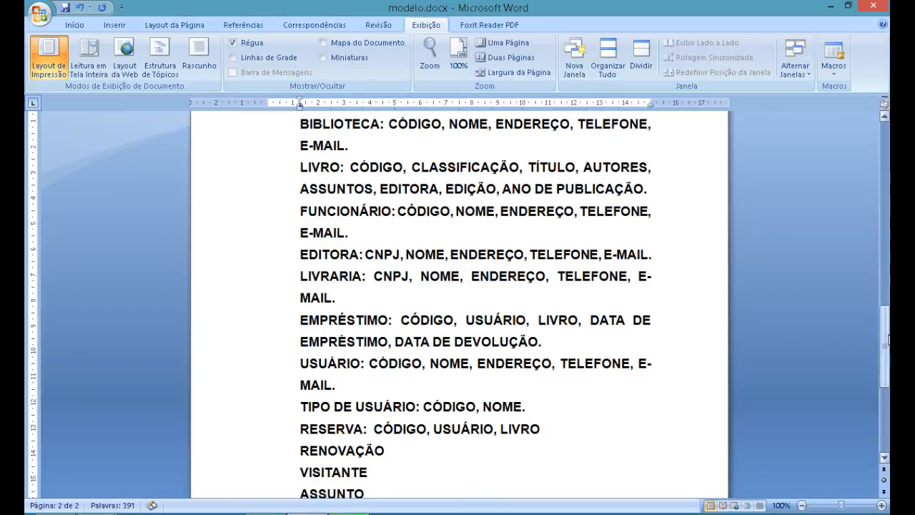
Complete the RESERVA attributes with DATA DA RESERVA and DATA DA LIBERAÇÃO DO LIVRO, ending with a period.
text(, DATA DA RESER)
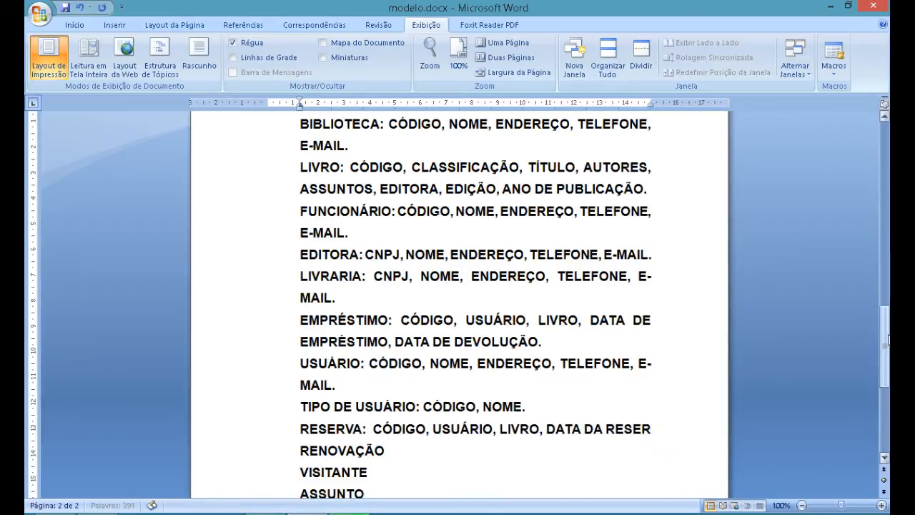
text(VA, DATA DA POS)
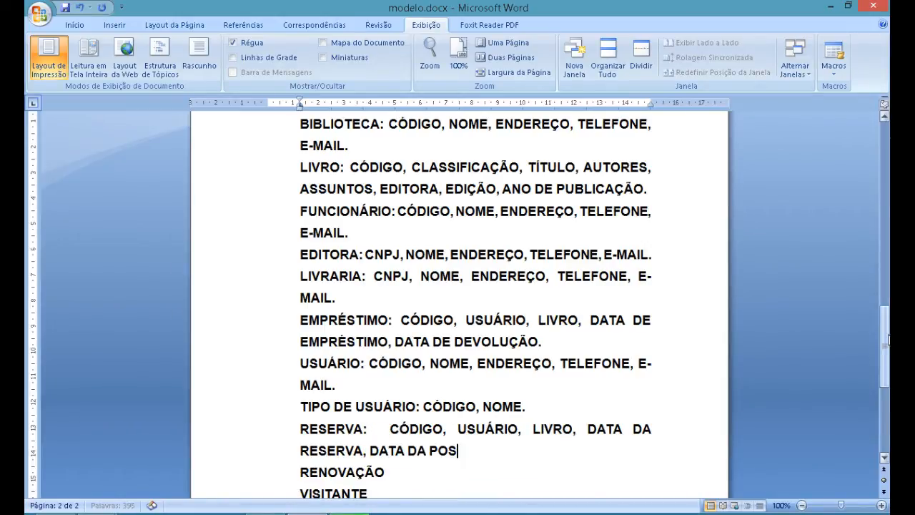
key(BackSpace)
key(BackSpace)
key(BackSpace)
text(LIBERA)
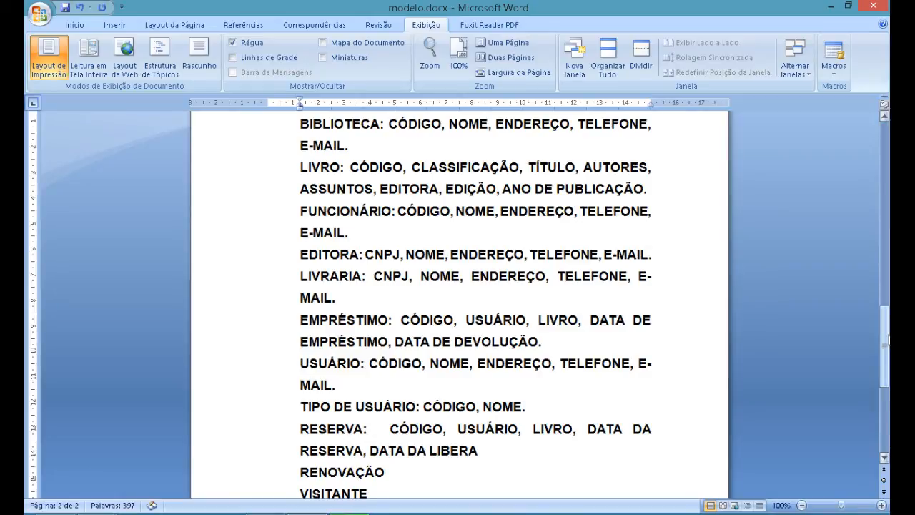
key(BackSpace)
key(BackSpace)
key(BackSpace)
text(ERAÇÃO DO LIVRO.)
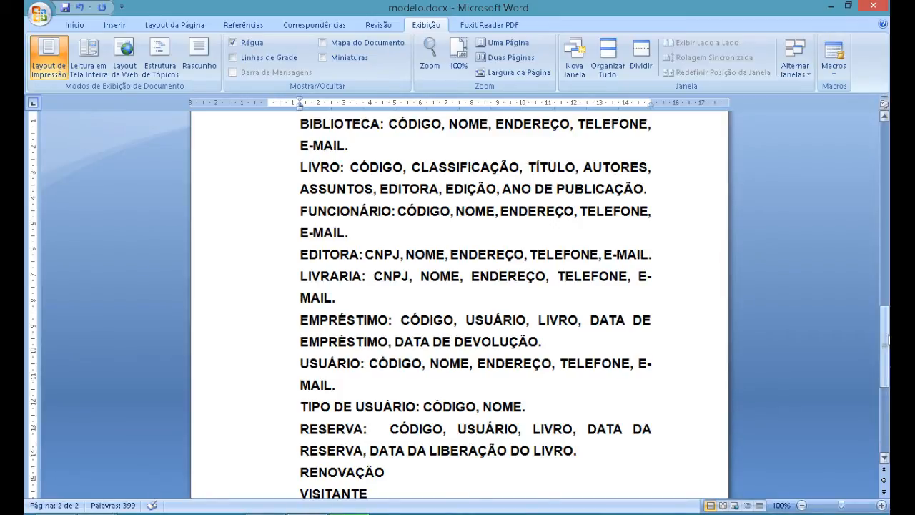
Add a colon after RENOVAÇÃO, followed by CÓDIGO, USUÁRIO, LIVRO and the word DATA, separated by commas.
key(Down)
key(Down)
key(Down)
key(Up)
key(Up)
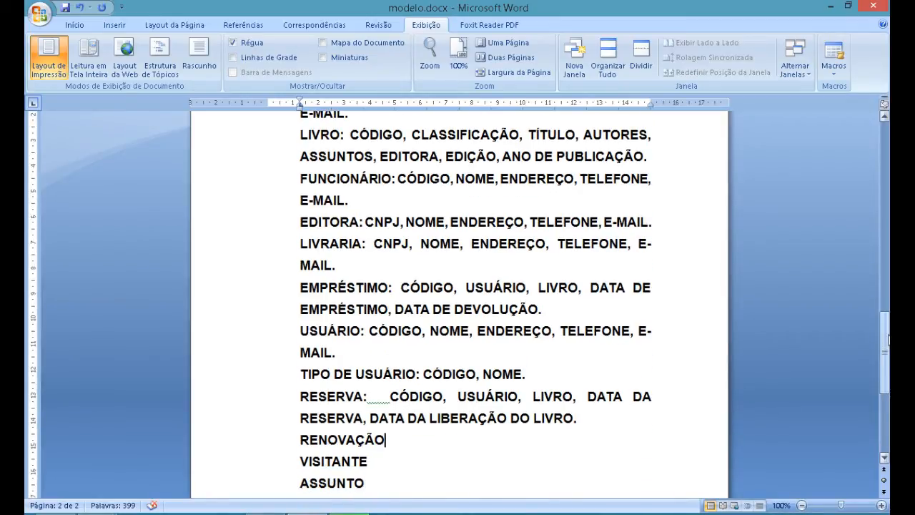
text(: CÓDIGO)
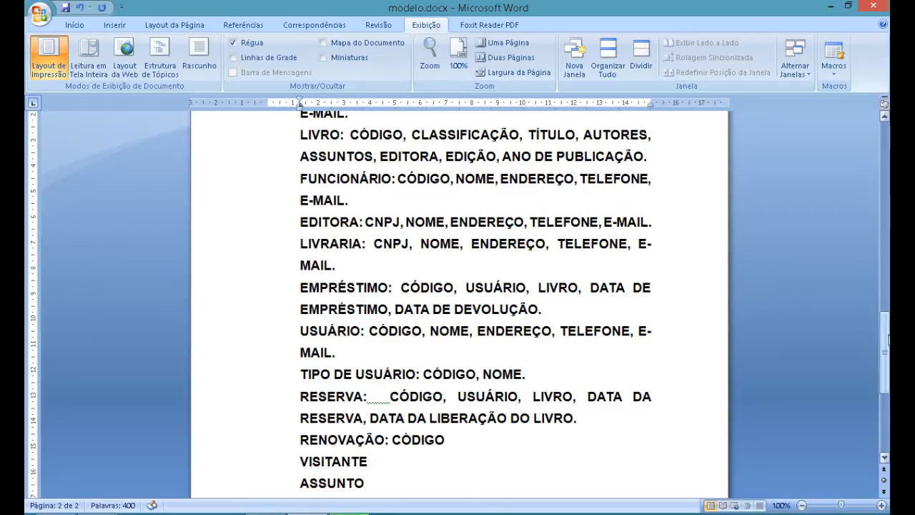
text(, USU)
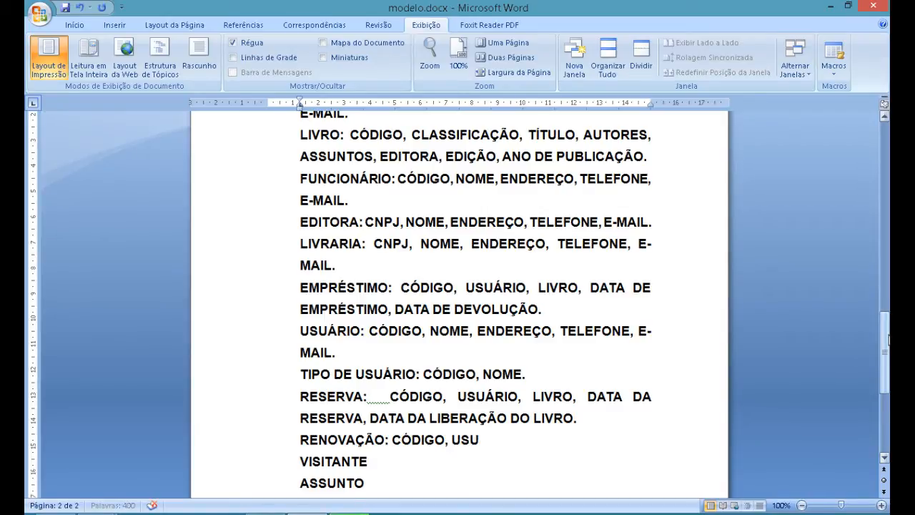
text(ÁRIO, LIR)
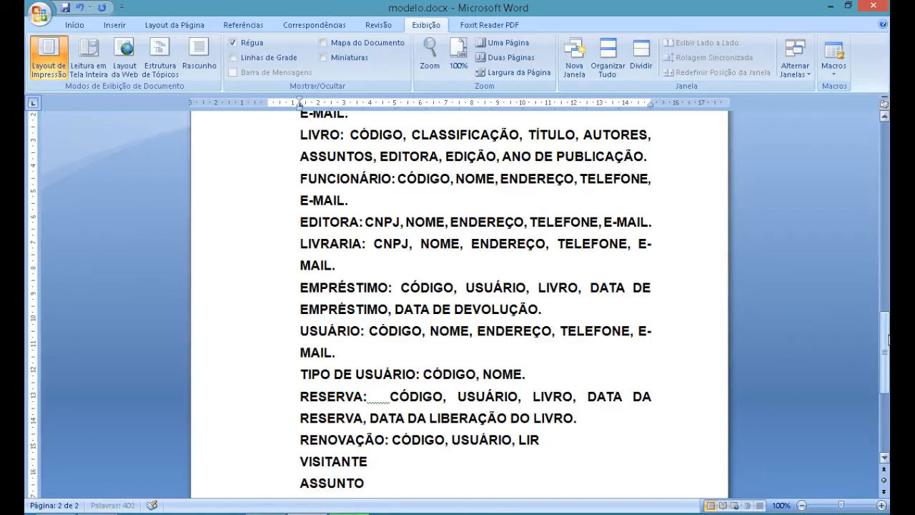
key(BackSpace)
text(VRO, DATA)
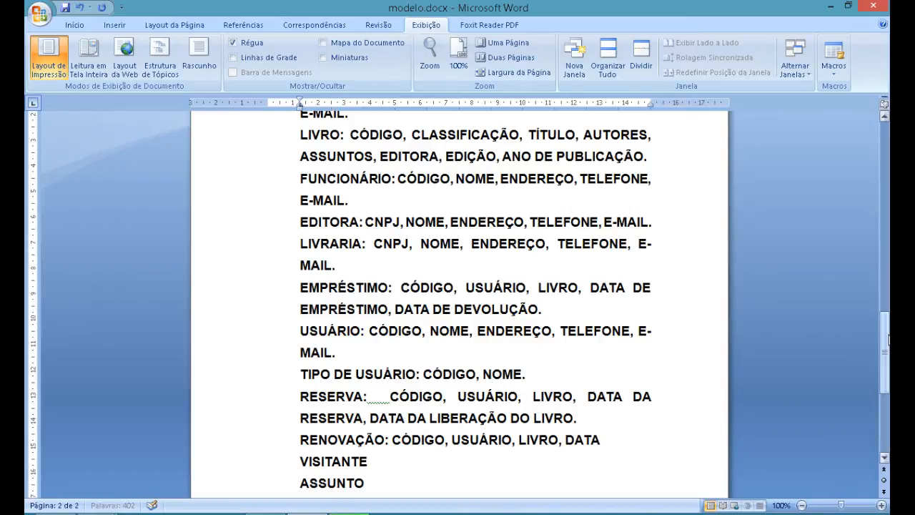
Complete the RENOVAÇÃO attributes so they end with "DATA DA RENOVAÇÃO E DATA DE DEVOLUÇÃO." and highlight the whole RENOVAÇÃO entry.
text( DA RENOVAÇ)
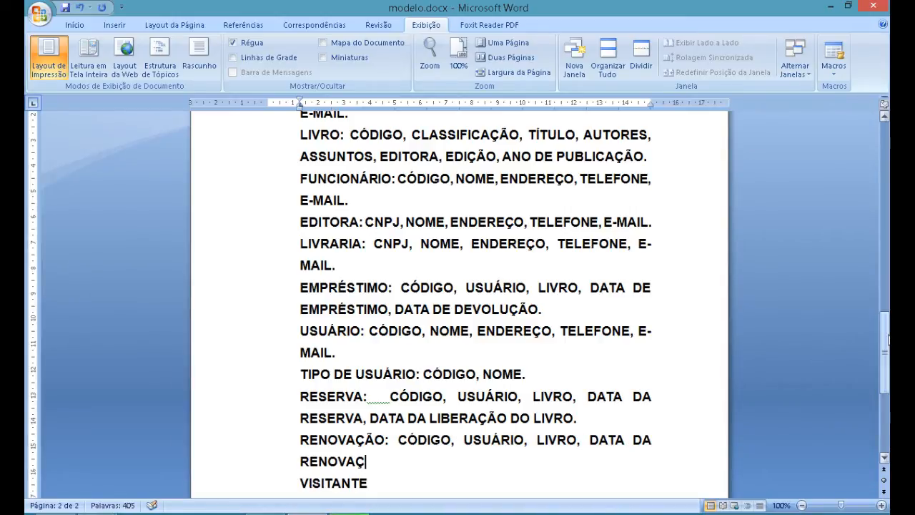
text(ÃO)
key(BackSpace)
key(BackSpace)
text(ÃO E)
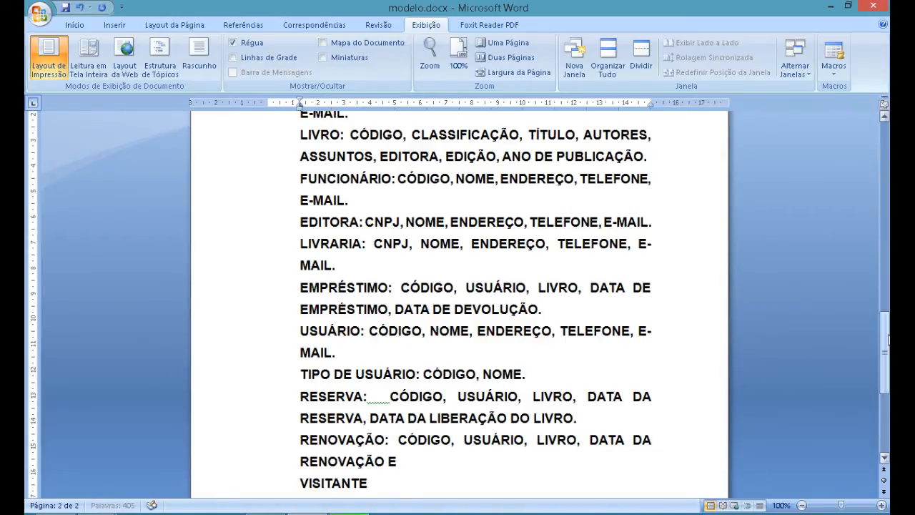
text( DATA DE DEVO)
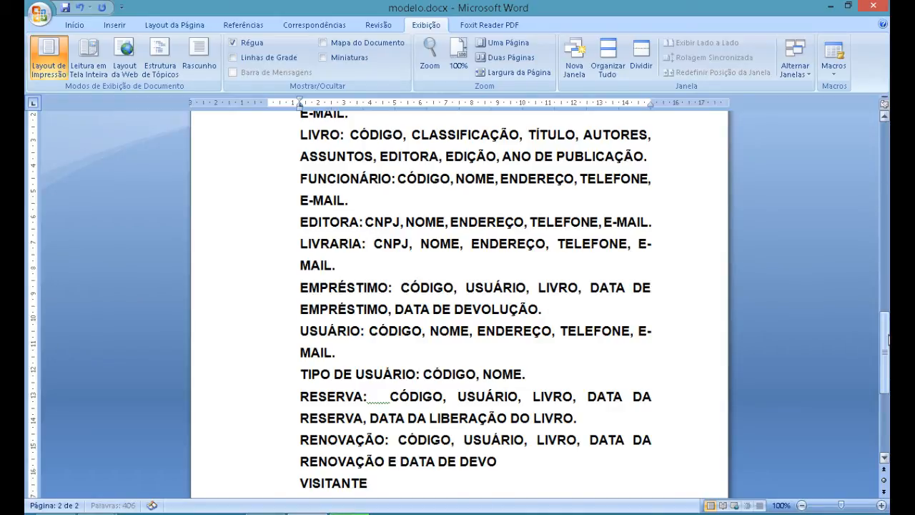
text(LUÇÃO.)
key(shift+Home)
key(shift+Up)
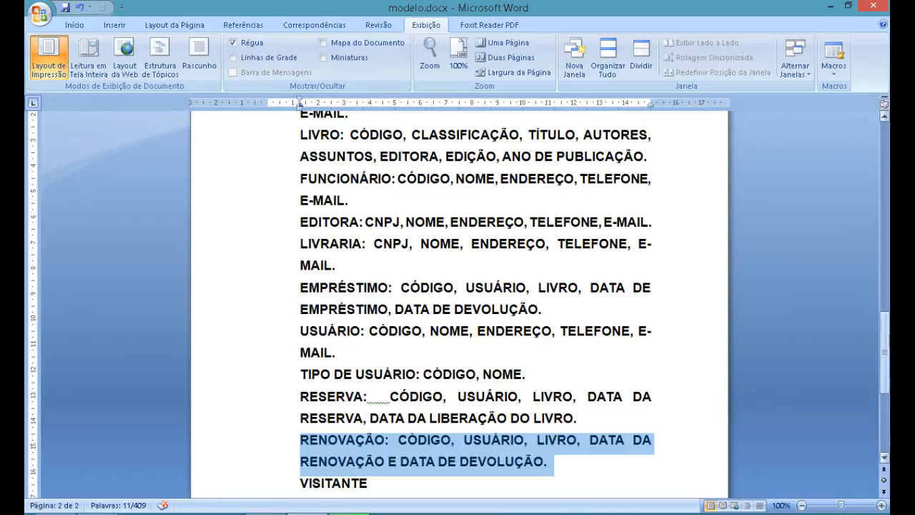
drag(885, 333, 885, 361)
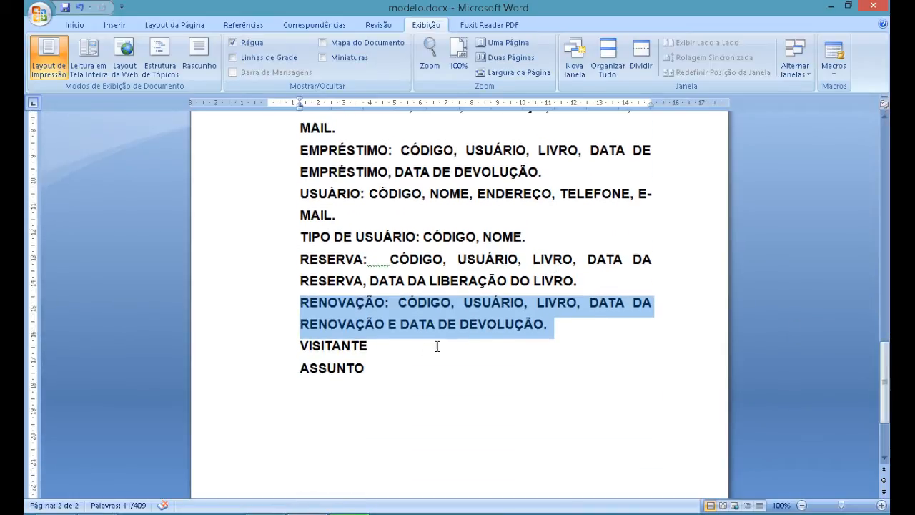
Add a colon after VISITANTE, followed by the attributes "CÓDIGO, NOME E DATA DE VISITA.".
click(394, 345)
text(:)
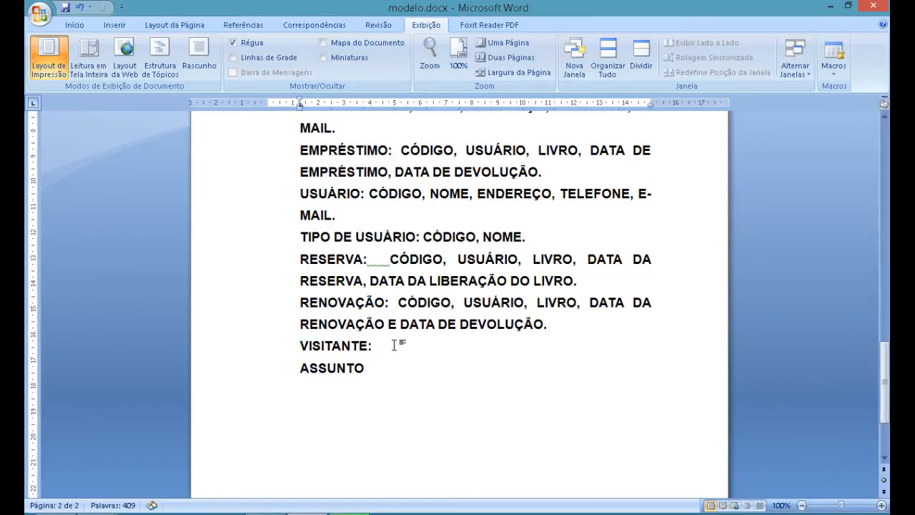
text( CÓDIGO, NOME)
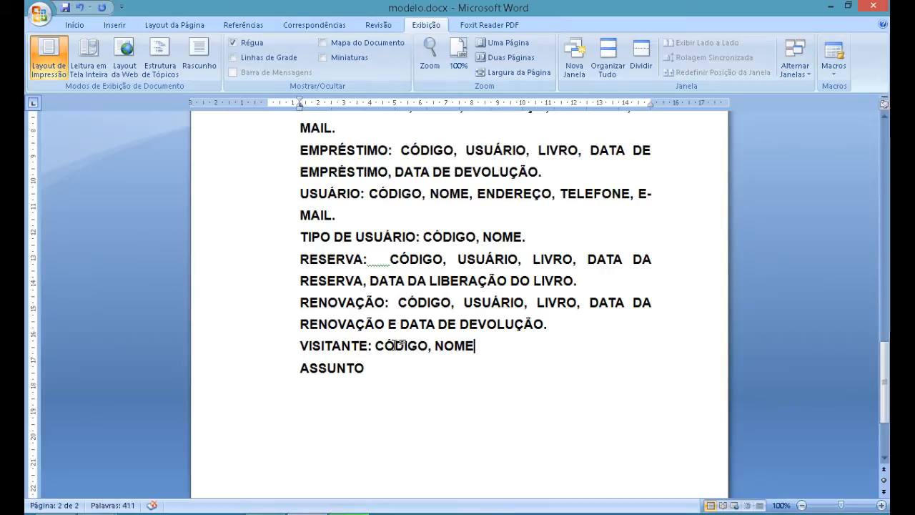
text(,)
key(BackSpace)
text(E DATA DE VISITA.)
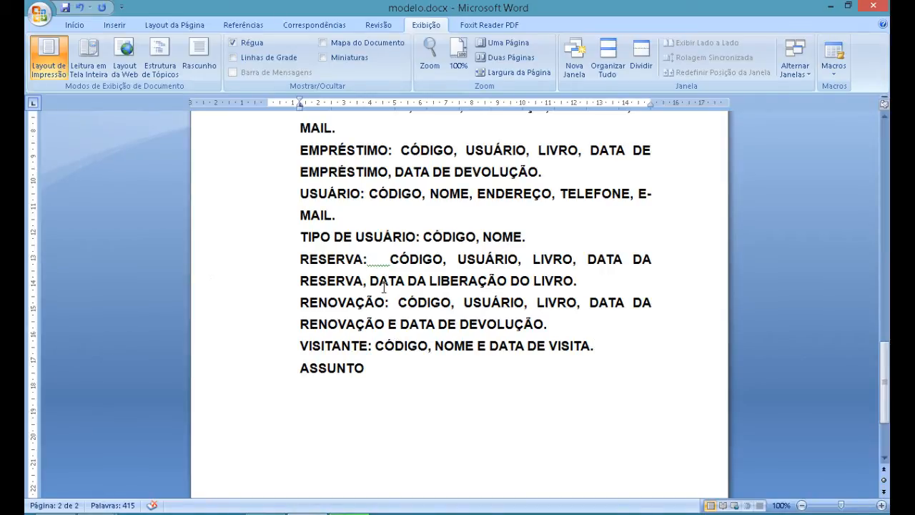
Remove the extra spaces between "RESERVA:" and CÓDIGO, leaving a single space.
double_click(374, 259)
key(Delete)
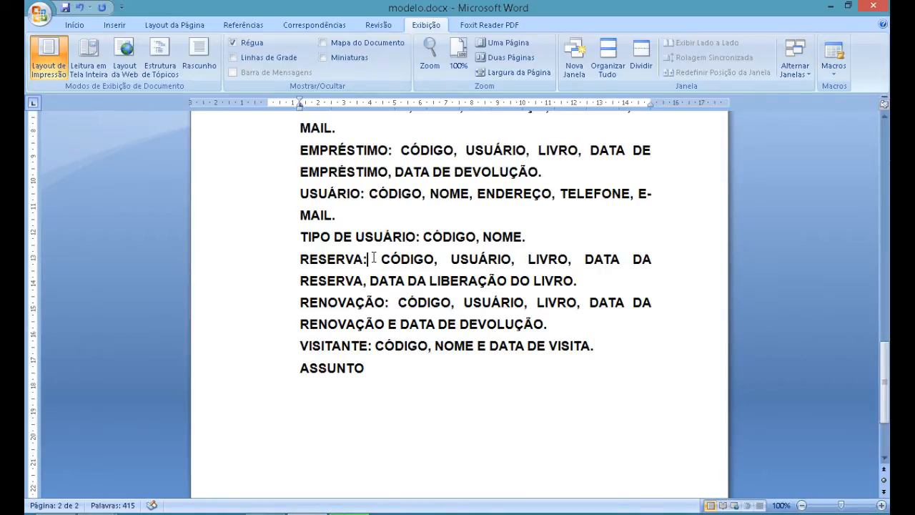
key(Delete)
Add a colon after ASSUNTO, followed by the attributes "CÓDIGO, NOME.".
key(Down)
key(Down)
key(Down)
key(Down)
key(Down)
text(:)
click(384, 236)
click(394, 365)
text(CÓ)
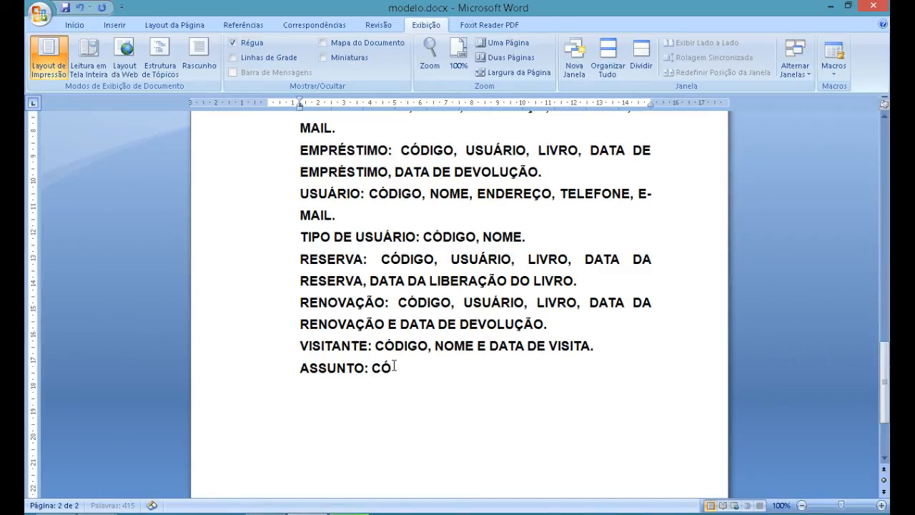
text(DIGO, NOME.)
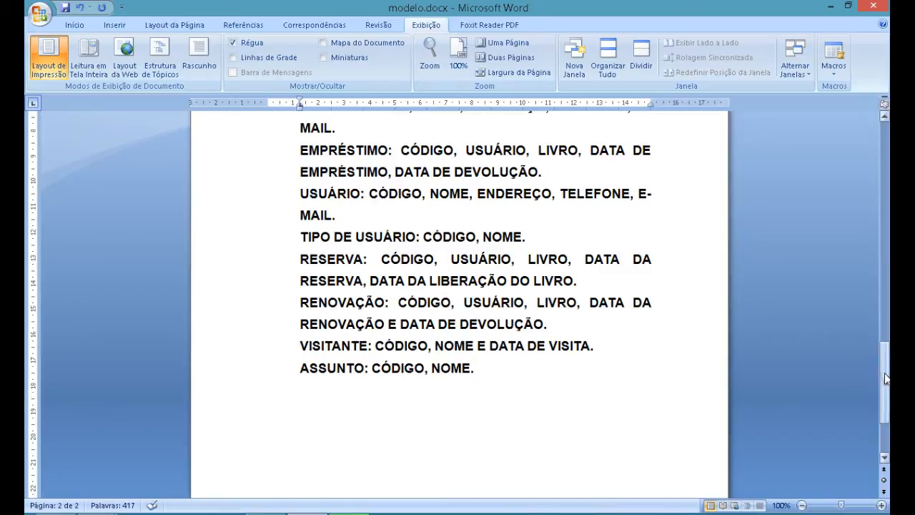
Review the attributes of the BIBLIOTECA and LIVRO entries at the start of the entity list.
drag(886, 376, 880, 332)
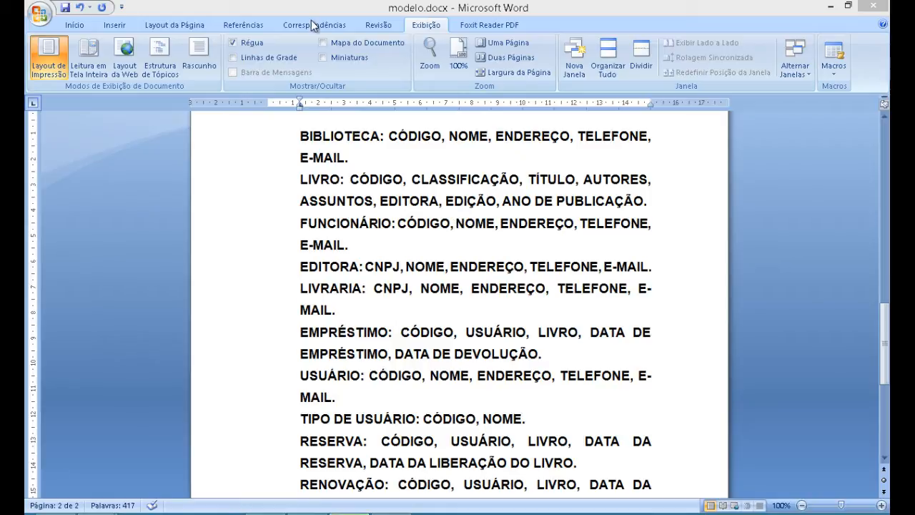
click(316, 138)
click(422, 136)
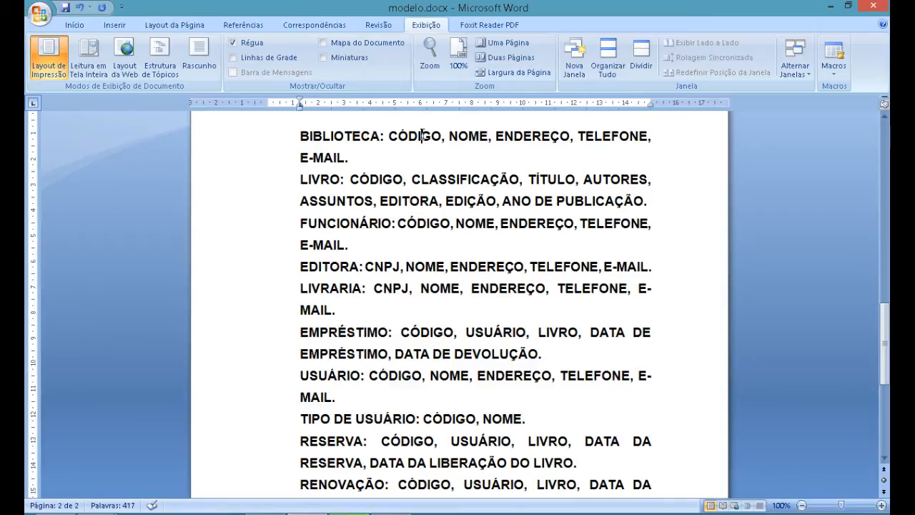
click(479, 139)
click(516, 136)
click(612, 135)
triple_click(309, 147)
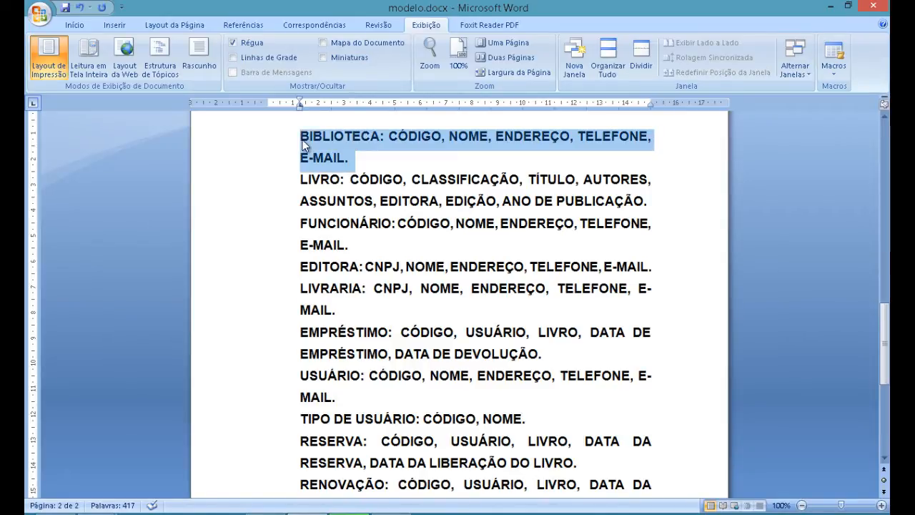
click(379, 178)
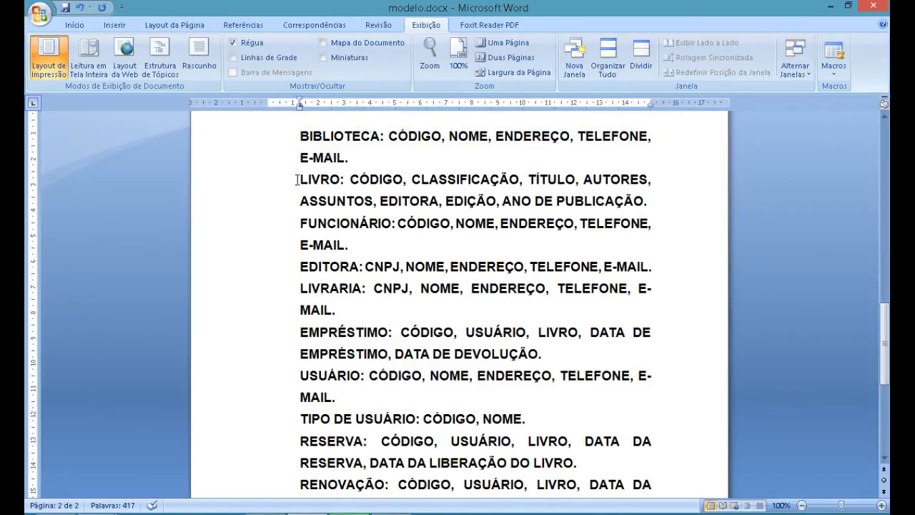
drag(300, 179, 350, 179)
click(372, 179)
click(481, 181)
click(548, 180)
click(348, 201)
Insert a new line directly below the LIVRO entry and write the entity name AUTOR in uppercase.
click(653, 198)
key(Return)
text(autor)
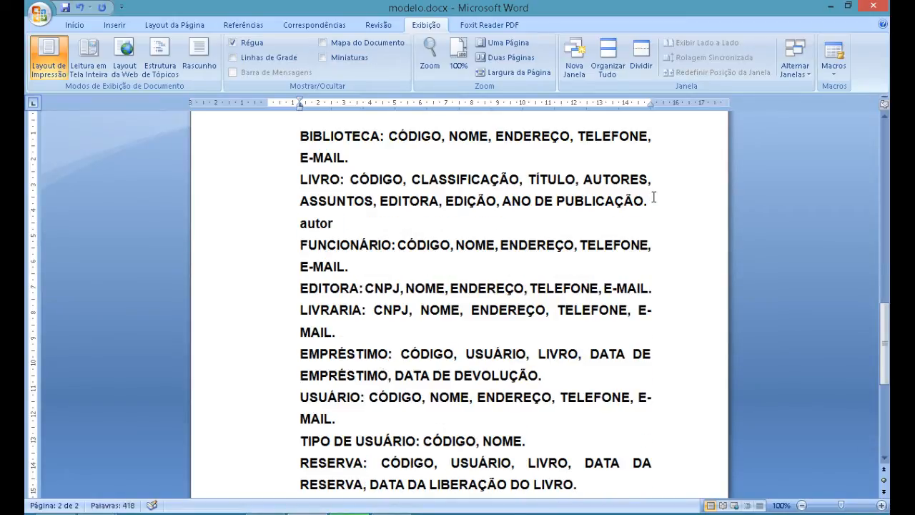
key(shift+Home)
text(autor)
key(shift+Home)
text(AUTOR)
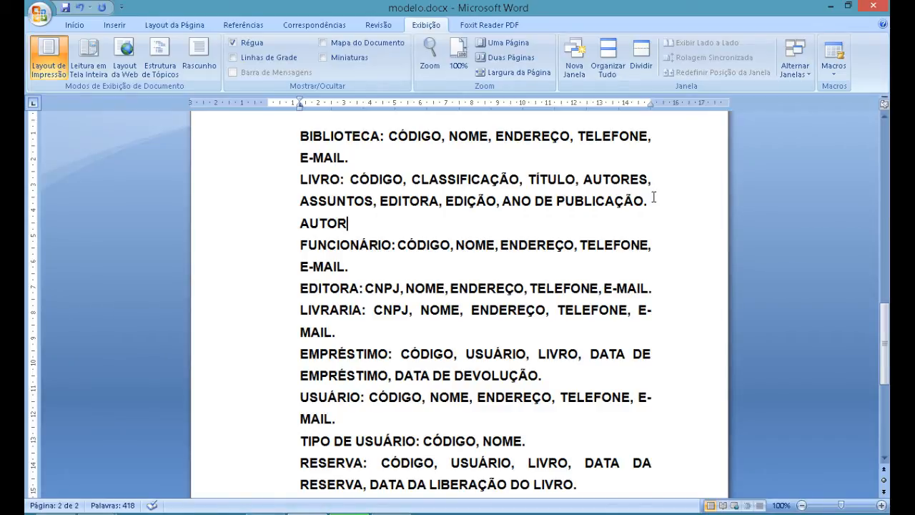
Complete the AUTOR line with ": CÓDIGO, NOME E DATA NASCIMENTO." and highlight the entire entry.
text(: CÓD)
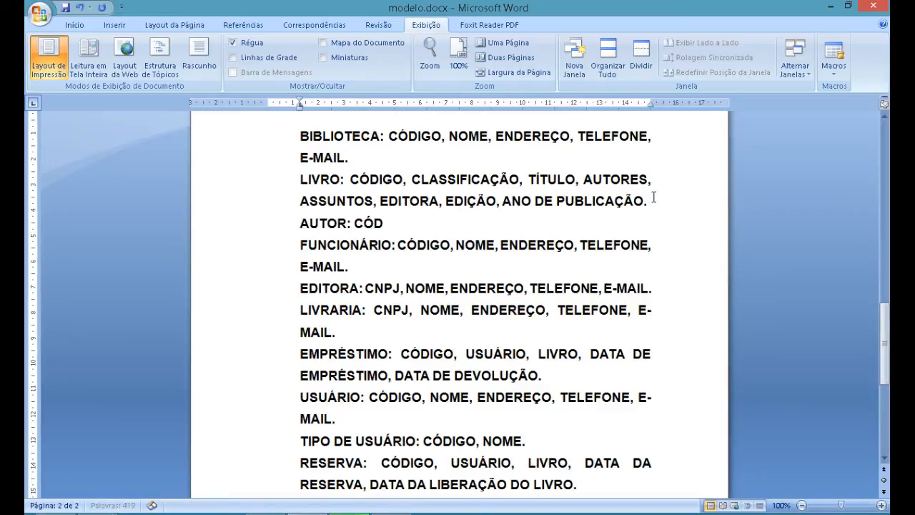
text(IGO, NOME)
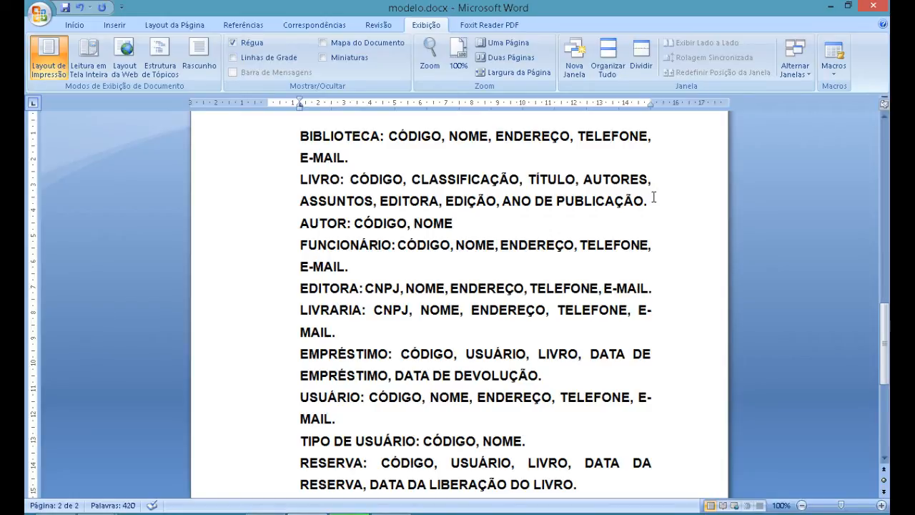
text( E DATA NASCIMENTO.)
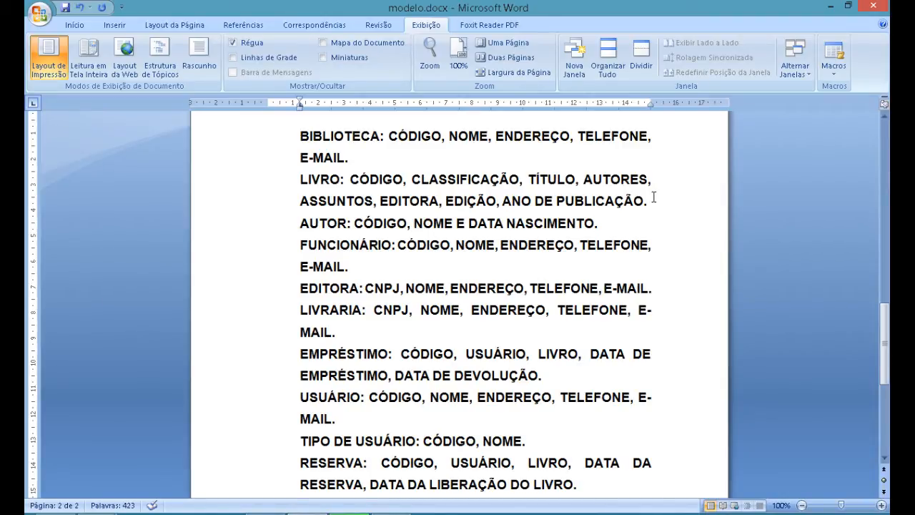
key(shift+Home)
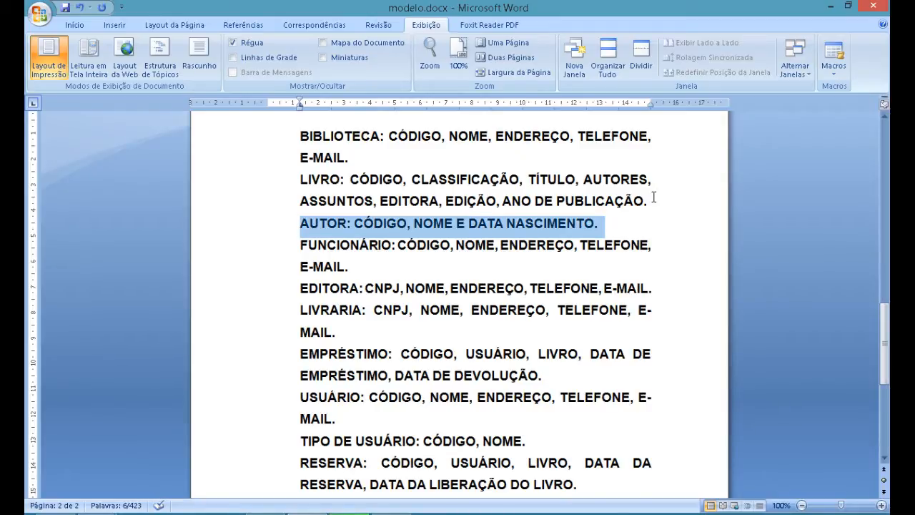
Highlight the two-line FUNCIONÁRIO entry in the entity list.
key(Down)
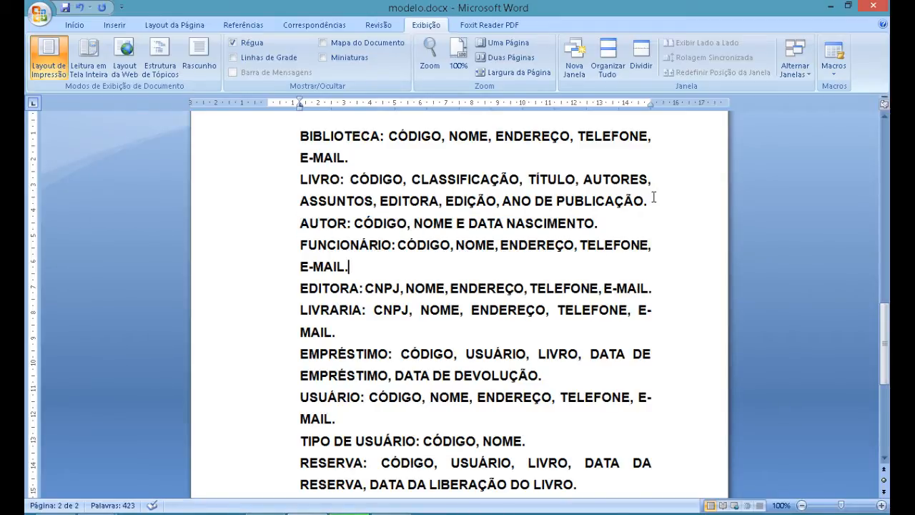
key(shift+Home)
key(shift+Up)
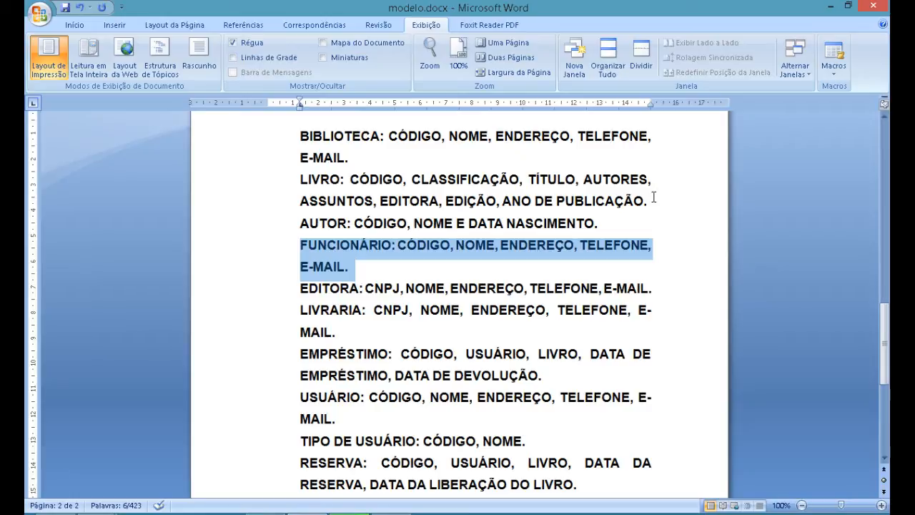
Move the USUÁRIO entry from below EMPRÉSTIMO to a new line directly below the FUNCIONÁRIO entry.
key(Down)
key(Down)
key(Down)
key(Down)
key(Down)
key(Down)
key(Down)
key(Down)
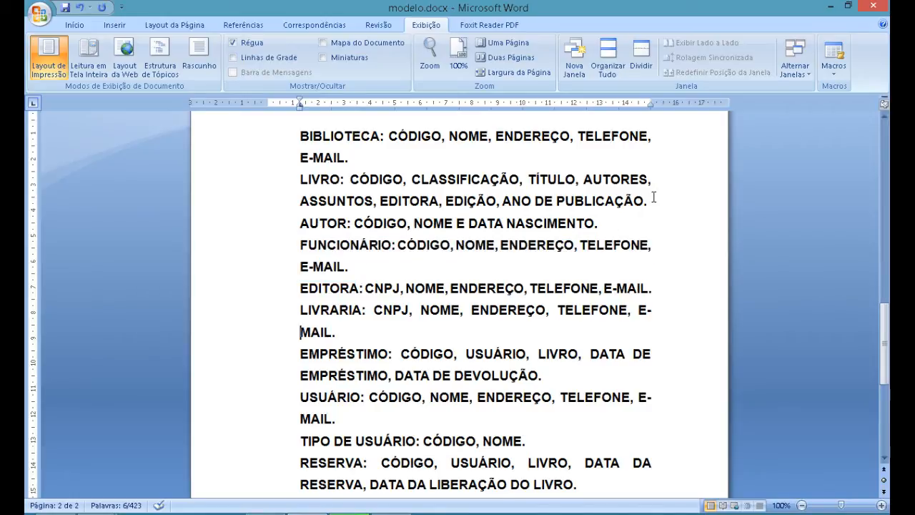
key(End)
key(Up)
key(shift+Home)
key(shift+Up)
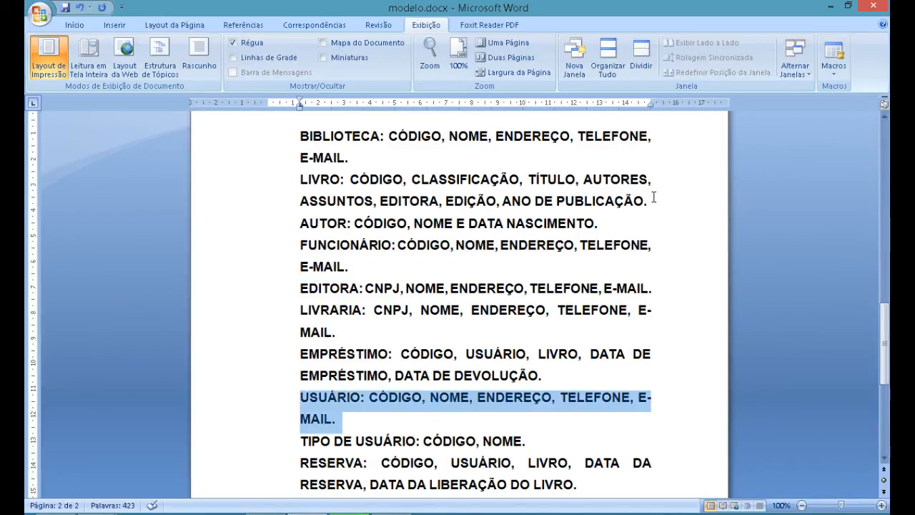
key(shift+Up)
key(shift+Down)
key(ctrl+x)
key(Up)
key(Up)
key(Up)
key(Up)
key(Up)
key(Up)
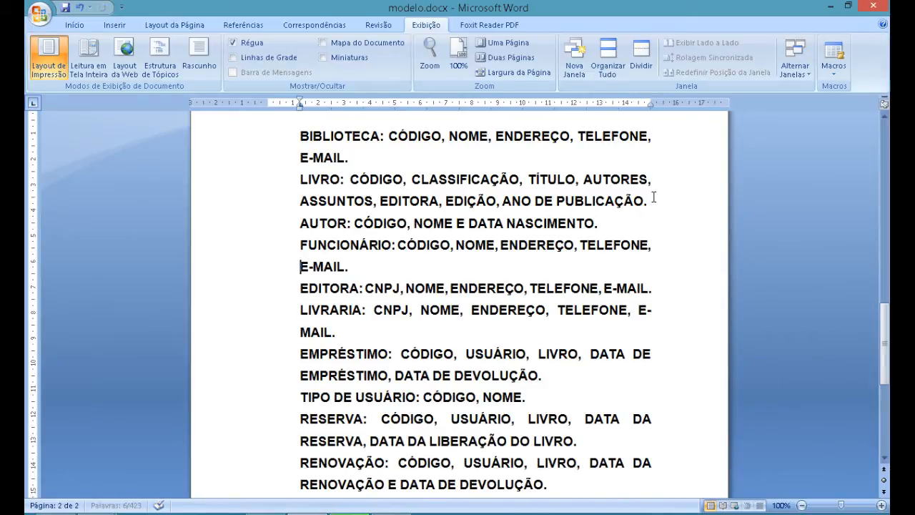
key(End)
key(Return)
key(ctrl+v)
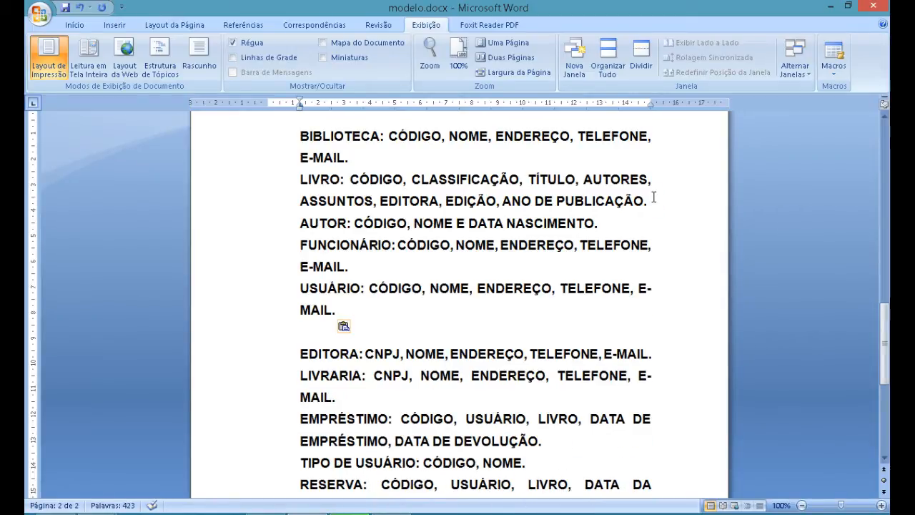
Highlight the FUNCIONÁRIO and USUÁRIO entries together to compare their attributes.
key(Up)
key(End)
key(shift+Up)
key(shift+Up)
key(shift+Up)
key(shift+Up)
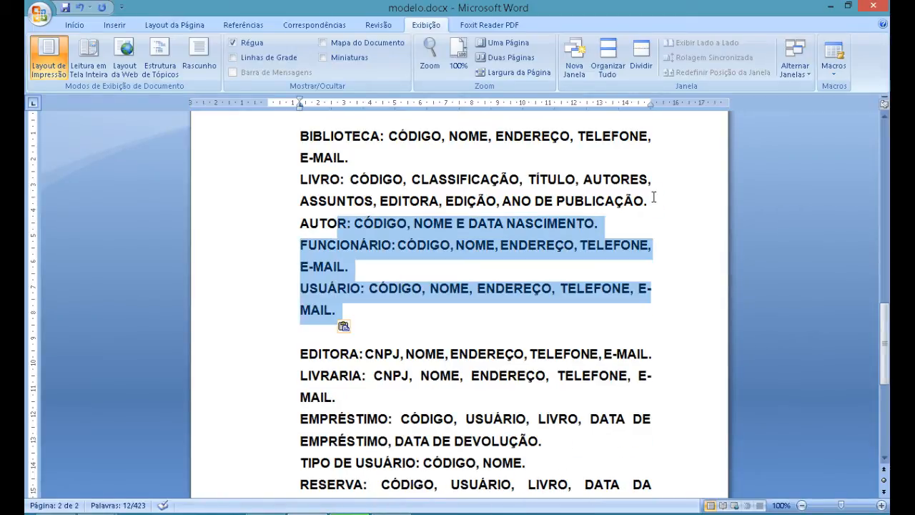
key(shift+Down)
key(shift+Home)
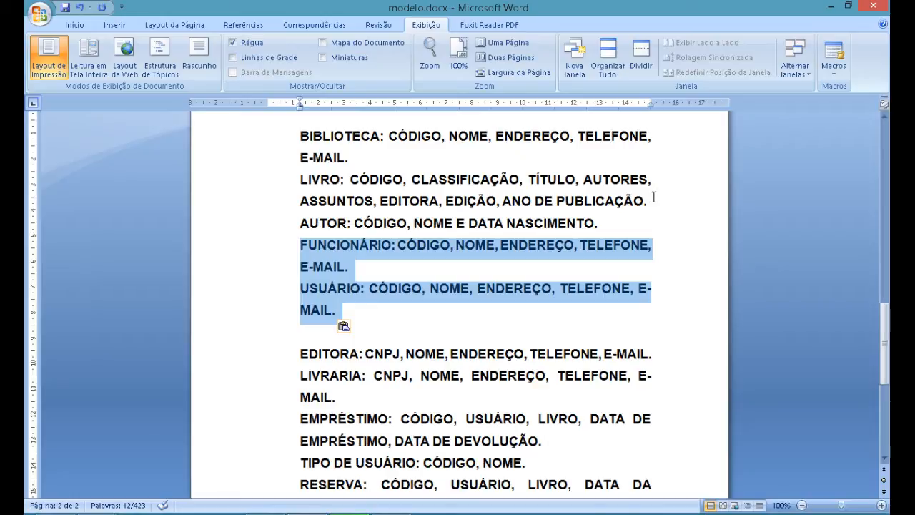
Move the TIPO DE USUÁRIO entry between FUNCIONÁRIO and USUÁRIO and delete the blank line below it.
key(Down)
key(Down)
key(Down)
key(Down)
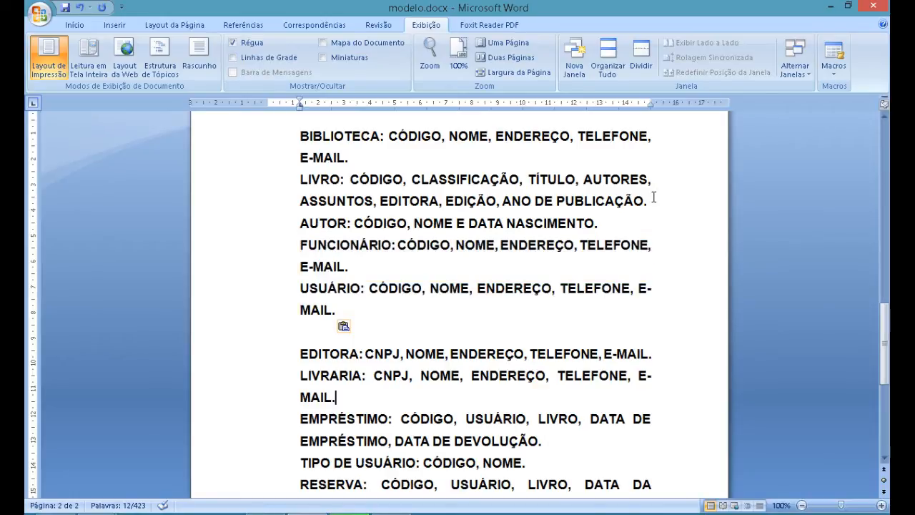
key(Down)
key(Down)
key(Down)
key(End)
key(shift+Home)
key(Delete)
key(Up)
key(Up)
key(Up)
key(Up)
key(Up)
key(Up)
key(Up)
key(Up)
key(Up)
key(Up)
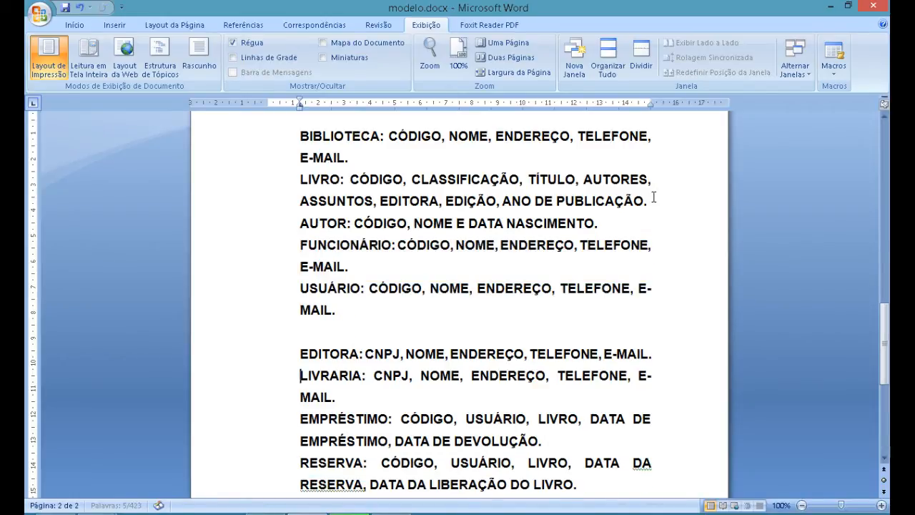
key(Return)
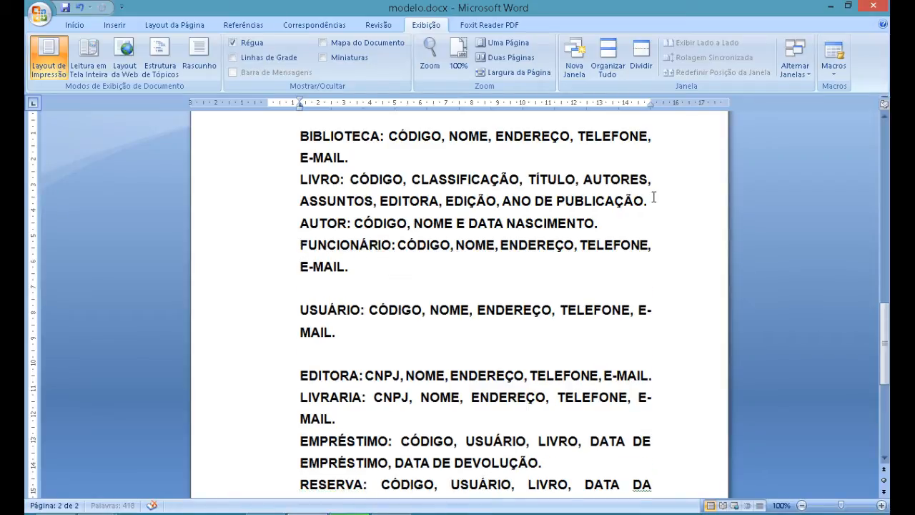
key(ctrl+v)
key(Up)
key(End)
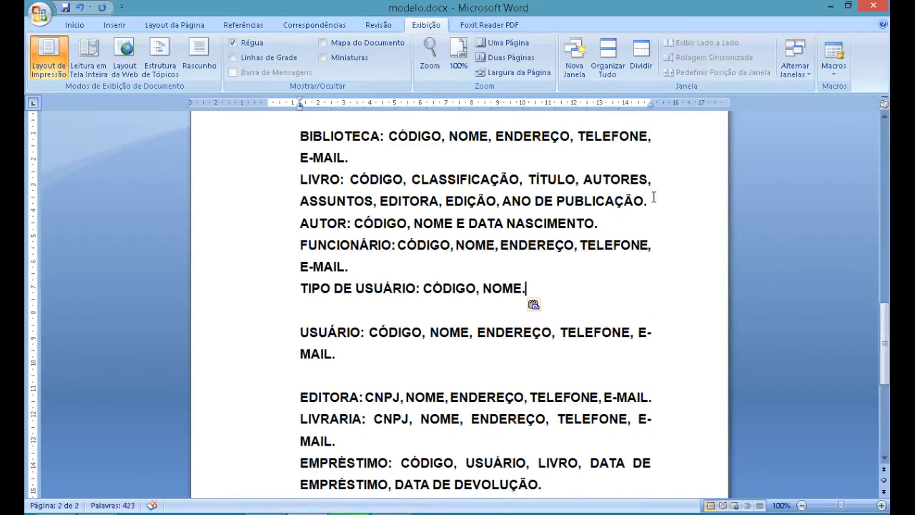
key(Delete)
Highlight the FUNCIONÁRIO entry and the USUÁRIO entry one after the other.
key(Up)
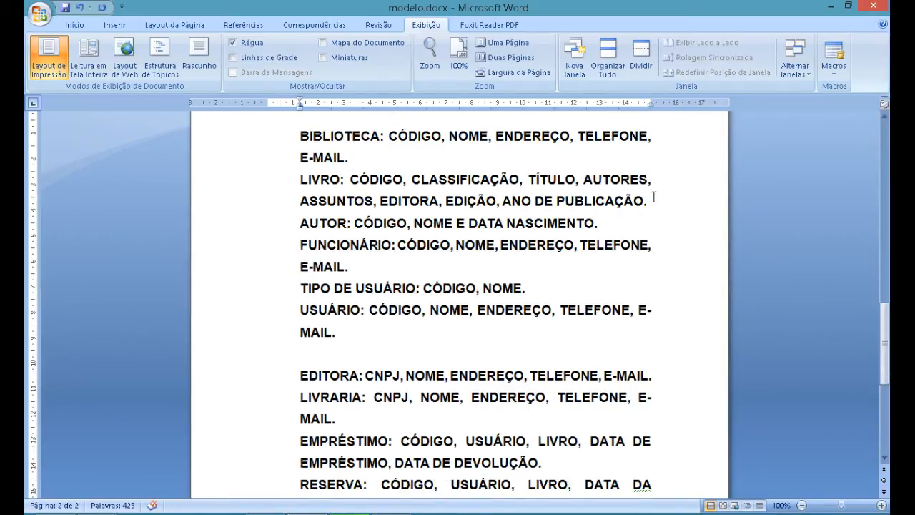
key(shift+Home)
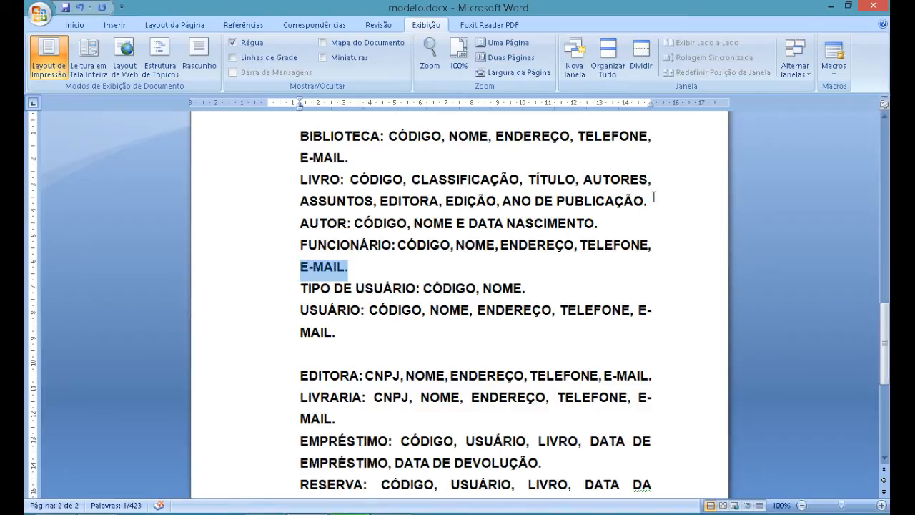
key(shift+Up)
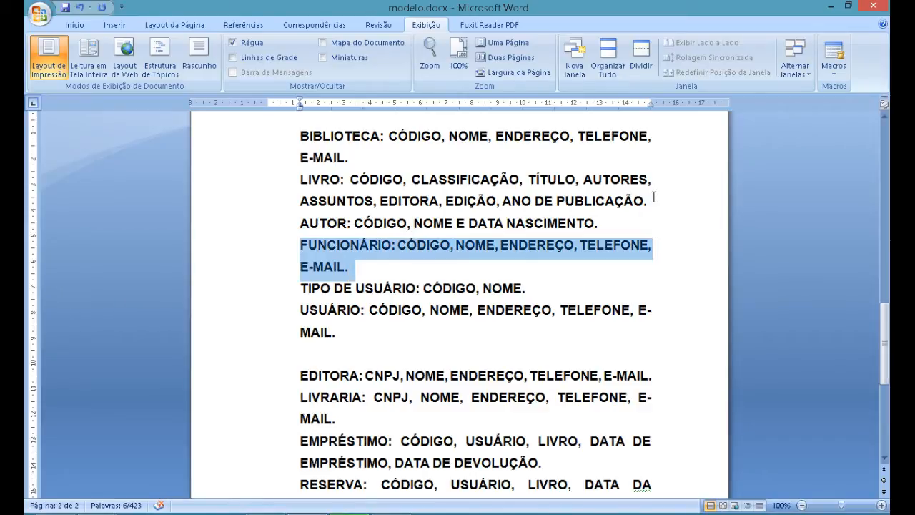
key(Down)
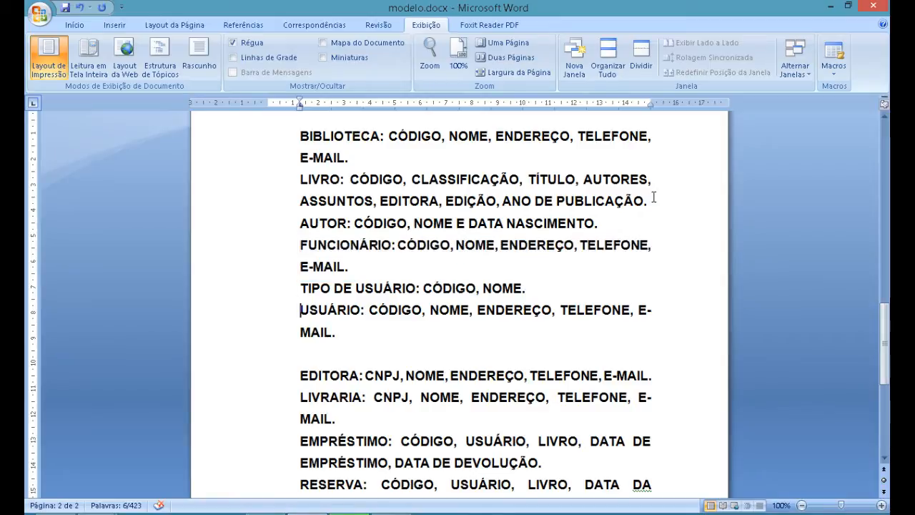
key(shift+Down)
key(shift+Down)
Add the attribute TIPO DO USUÁRIO after E-MAIL in the USUÁRIO entry, preceded by a comma.
key(Up)
key(Up)
key(Down)
key(Down)
key(Down)
key(Left)
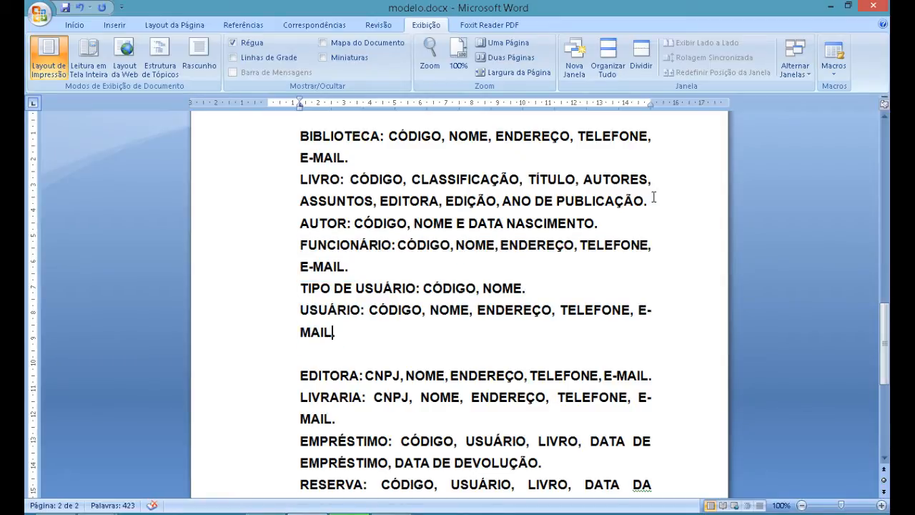
text(, TIPO)
text( DO USUÁRI)
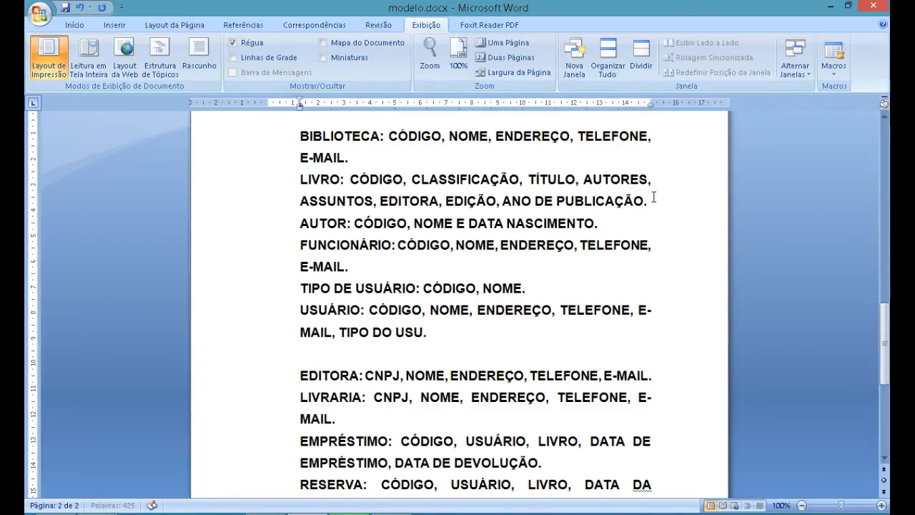
text(O)
key(Up)
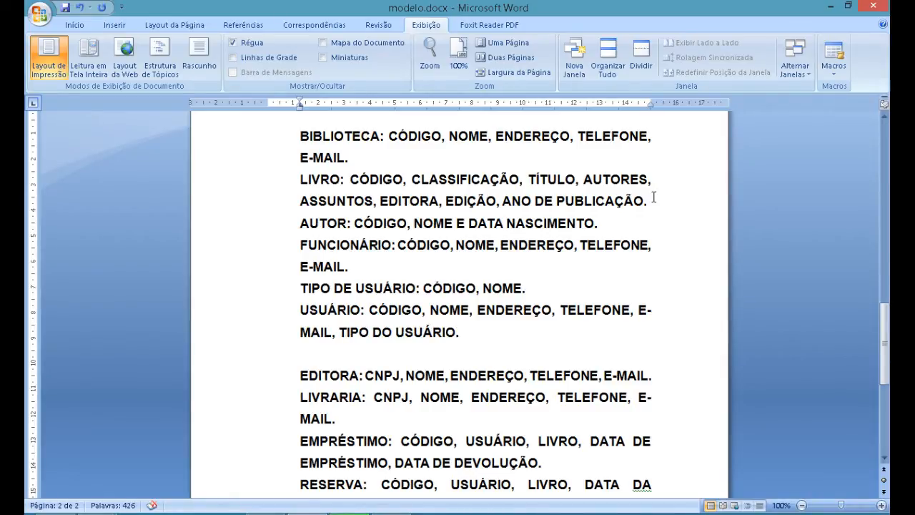
Delete the whole FUNCIONÁRIO entry from the entity list.
key(End)
key(Up)
key(shift+Home)
key(shift+Up)
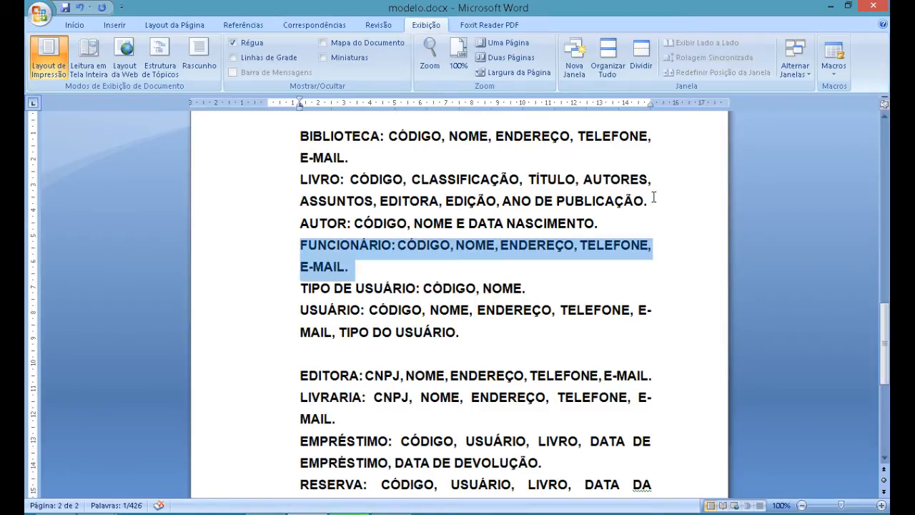
key(Delete)
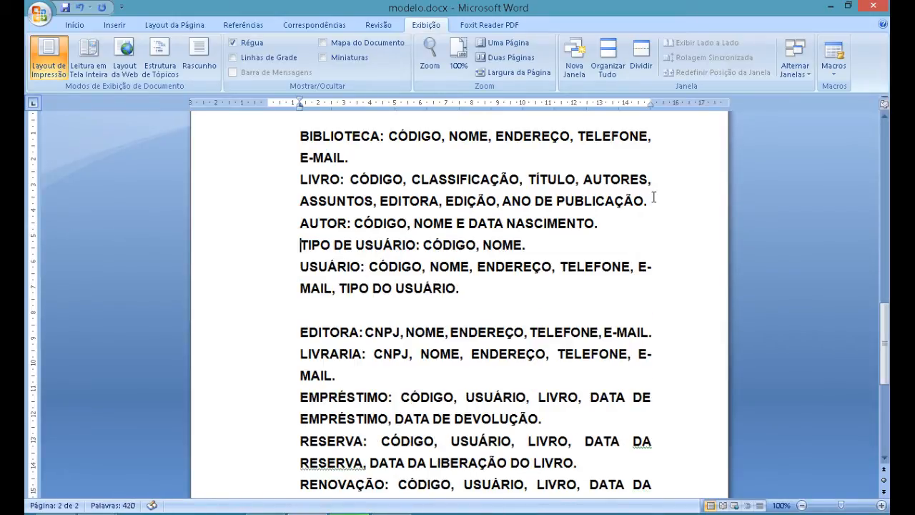
Delete the blank line between the USUÁRIO and EDITORA entries.
key(Down)
key(Down)
key(Down)
key(Up)
key(End)
key(Delete)
Insert a blank line between the LIVRARIA and EMPRÉSTIMO entries.
key(Down)
key(Down)
key(Down)
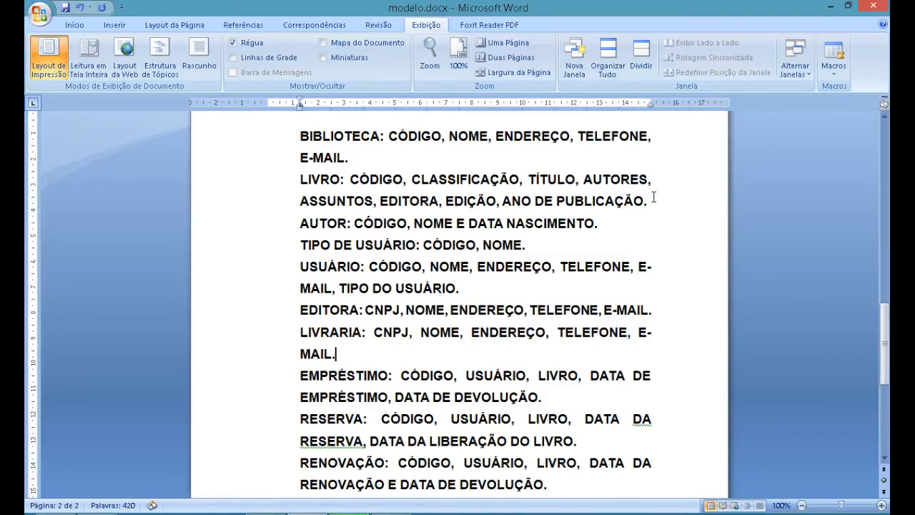
key(Return)
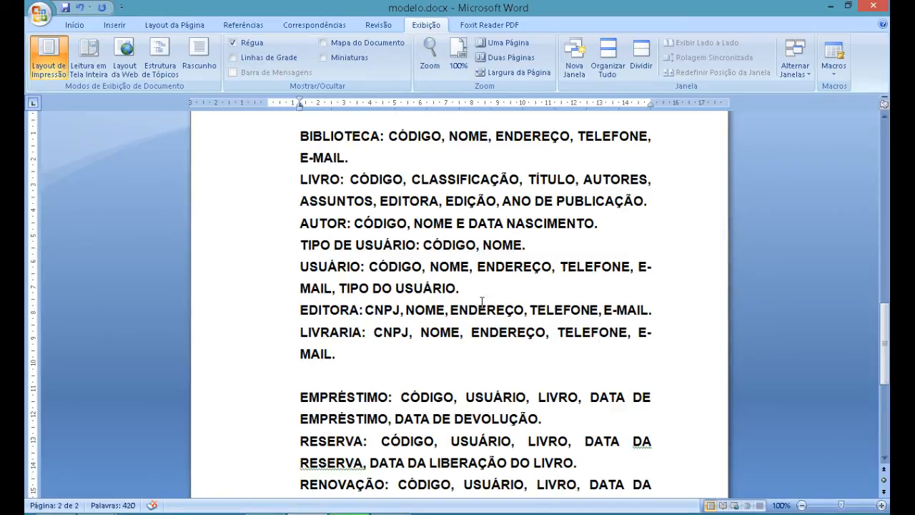
Compare the attributes of the EDITORA and LIVRARIA entries and insert a blank line above EDITORA.
click(451, 309)
double_click(390, 332)
double_click(439, 332)
double_click(500, 332)
click(583, 332)
drag(329, 351, 293, 320)
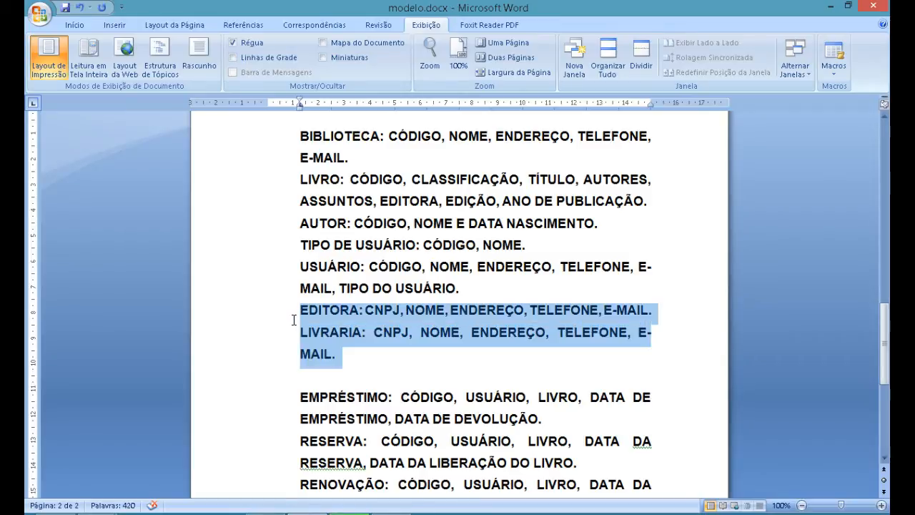
click(292, 316)
key(Return)
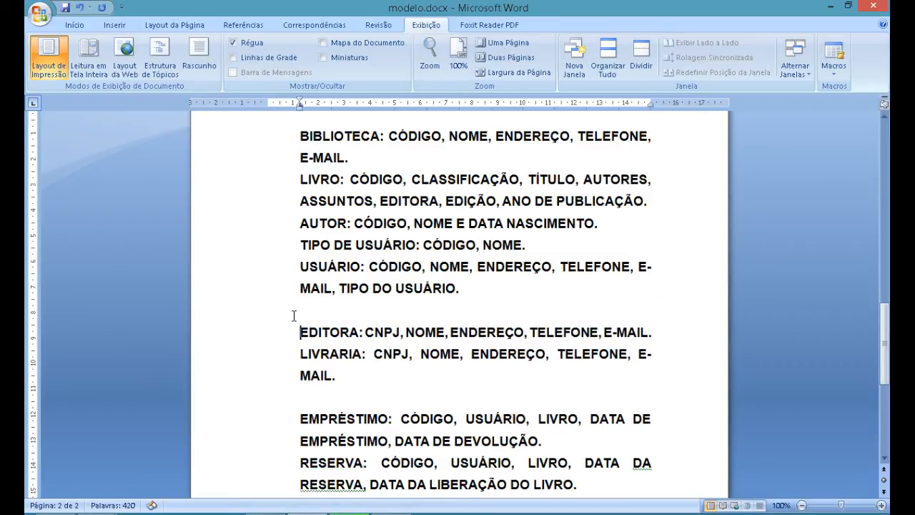
Start a new entry "FORNECEDOR:" on its own line directly above EDITORA.
drag(880, 339, 880, 367)
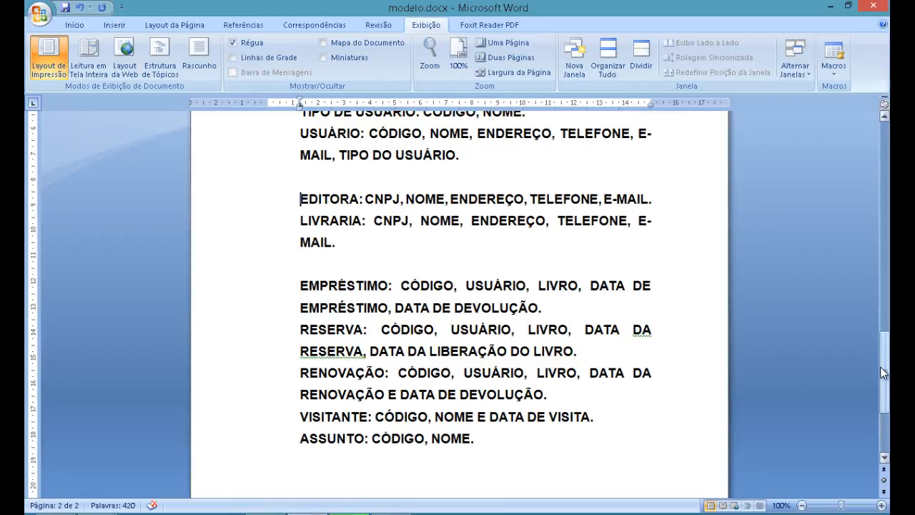
key(Return)
key(Up)
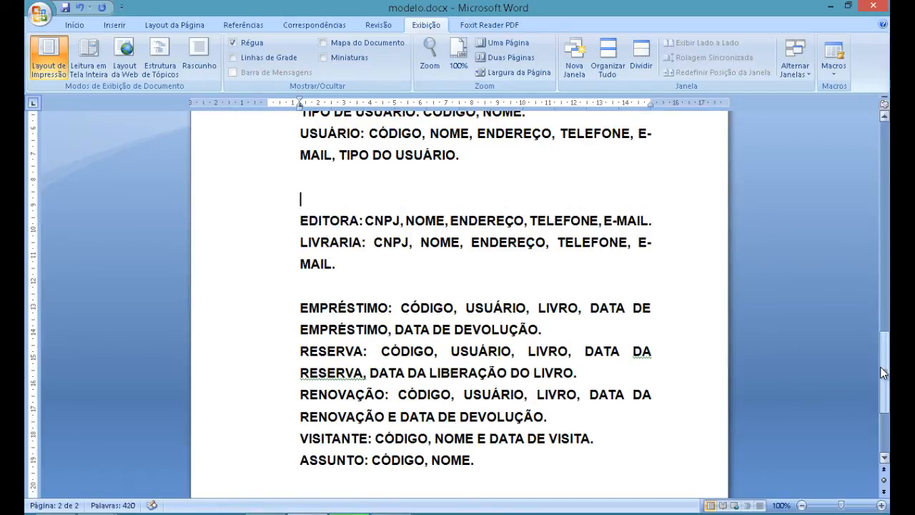
text(FORNECEDOR)
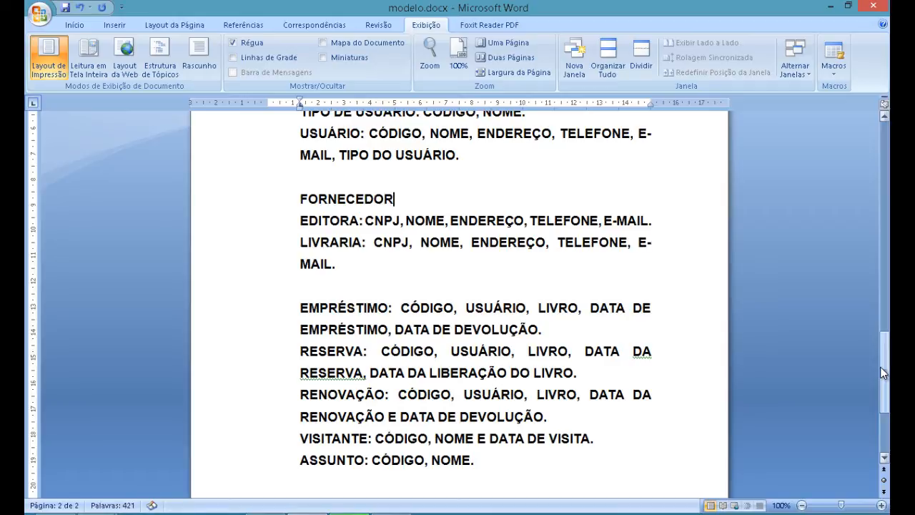
text(:)
Copy the attribute list CNPJ, NOME, ENDEREÇO, TELEFONE, E-MAIL from the EDITORA entry into the FORNECEDOR entry.
key(Down)
key(Left)
key(Left)
key(Left)
key(Left)
key(shift+End)
key(ctrl+c)
key(Up)
key(End)
key(ctrl+v)
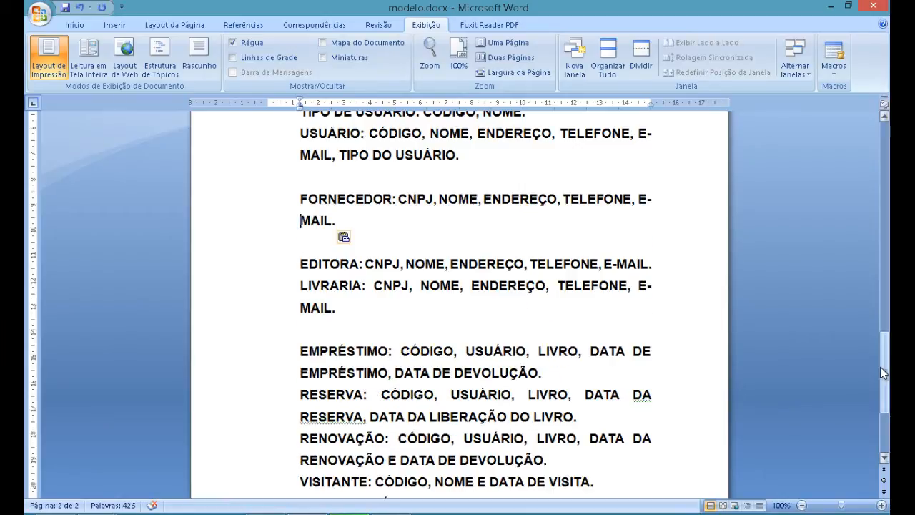
Append the note "– TANTO EDITORA COMO LIVRARIA" to the end of the FORNECEDOR entry.
key(Up)
key(Down)
key(End)
text(--)
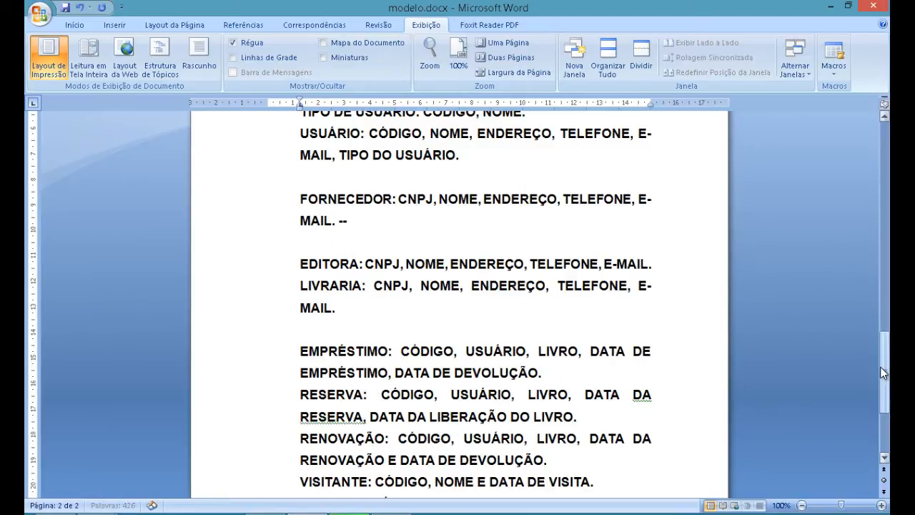
text( TANTO EDITA)
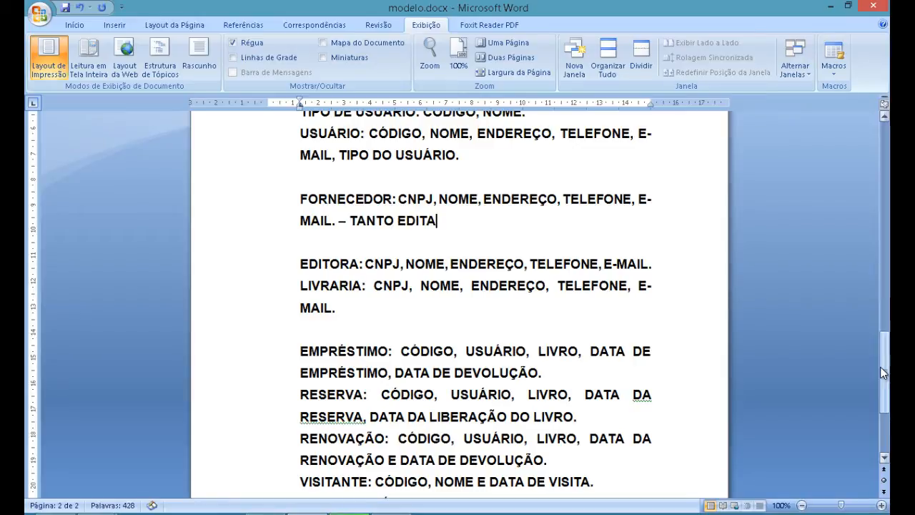
key(BackSpace)
text(ORA COMO LI)
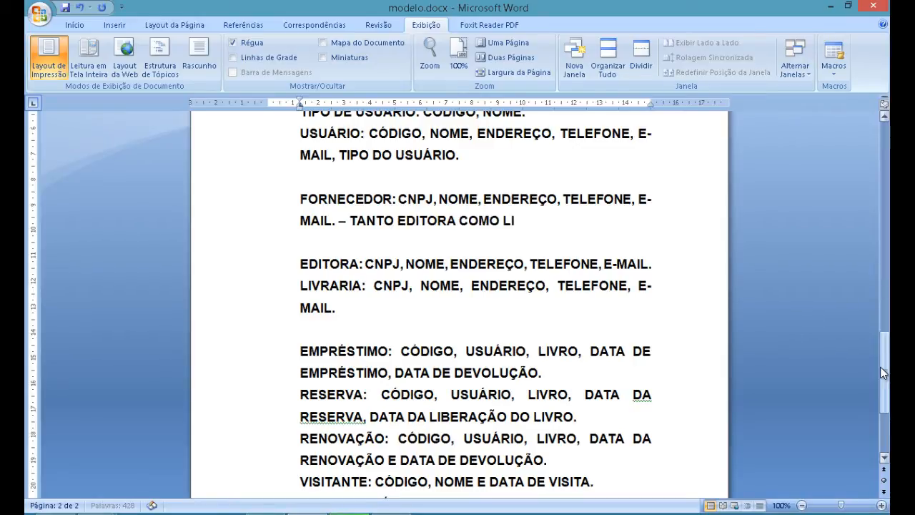
text(VRARIA)
Delete the EDITORA and LIVRARIA entries, leaving one blank line between FORNECEDOR and EMPRÉSTIMO.
key(Down)
key(Down)
key(Down)
key(Down)
key(Down)
key(Left)
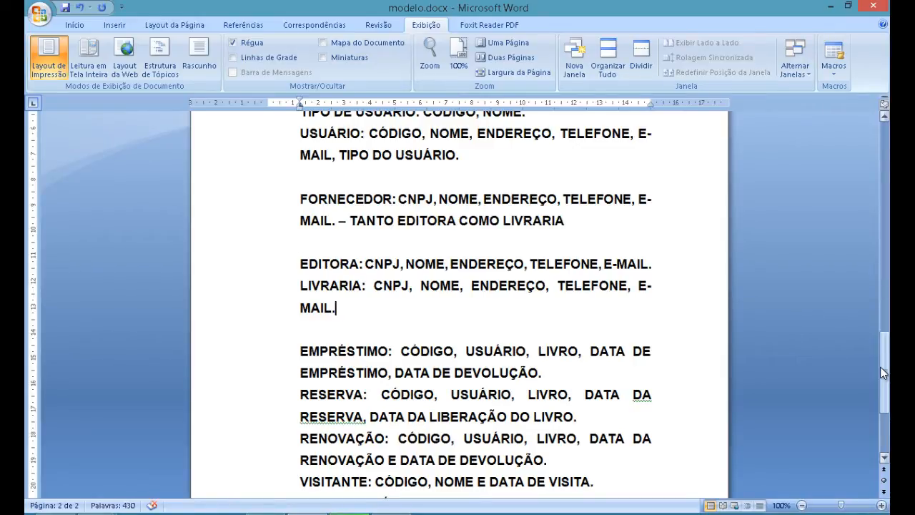
key(shift+Home)
key(shift+Up)
key(shift+Up)
key(shift+Up)
key(shift+Up)
key(shift+Down)
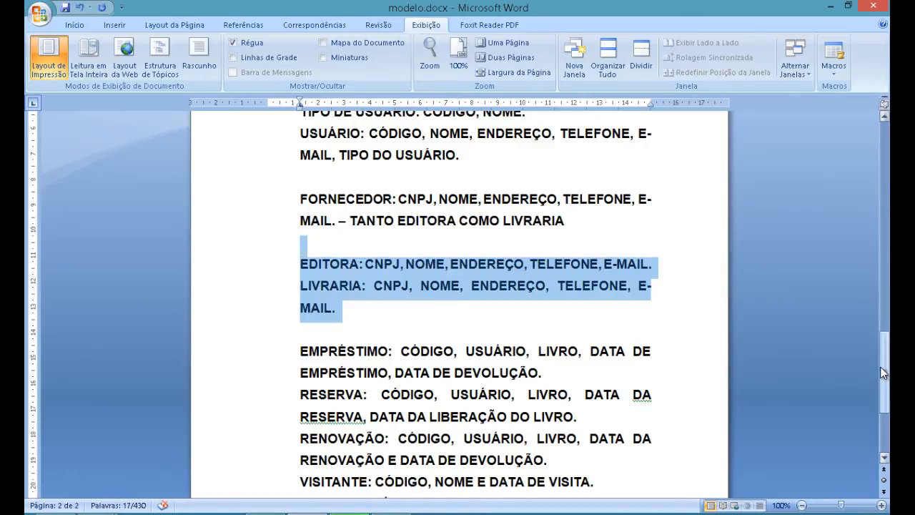
key(Delete)
key(Delete)
key(ctrl+z)
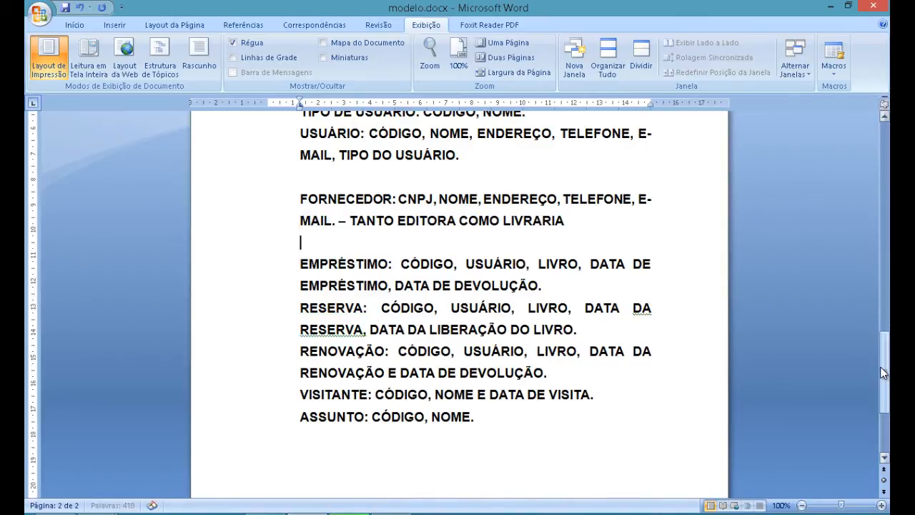
Delete the blank line between the USUÁRIO and FORNECEDOR entries.
key(Up)
key(Up)
key(Up)
key(Delete)
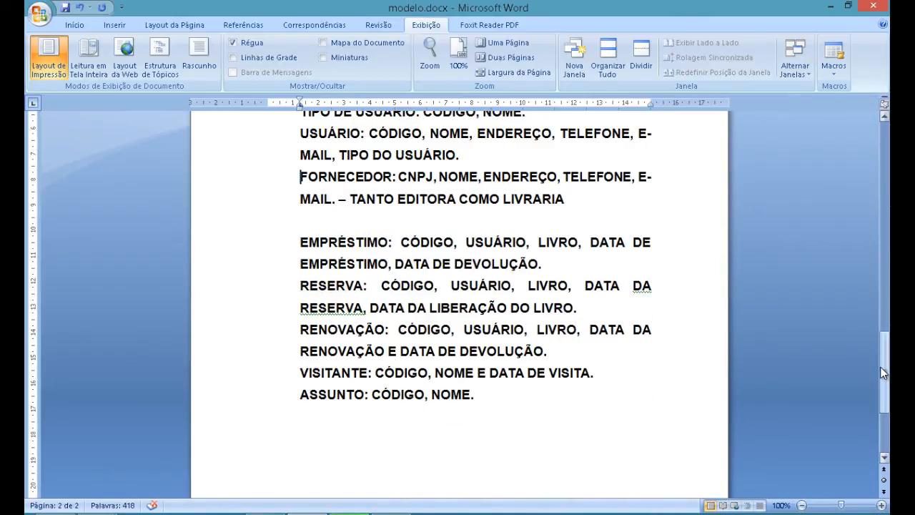
Review the EMPRÉSTIMO attributes and delete the blank line above that entry.
key(Down)
key(Down)
key(Down)
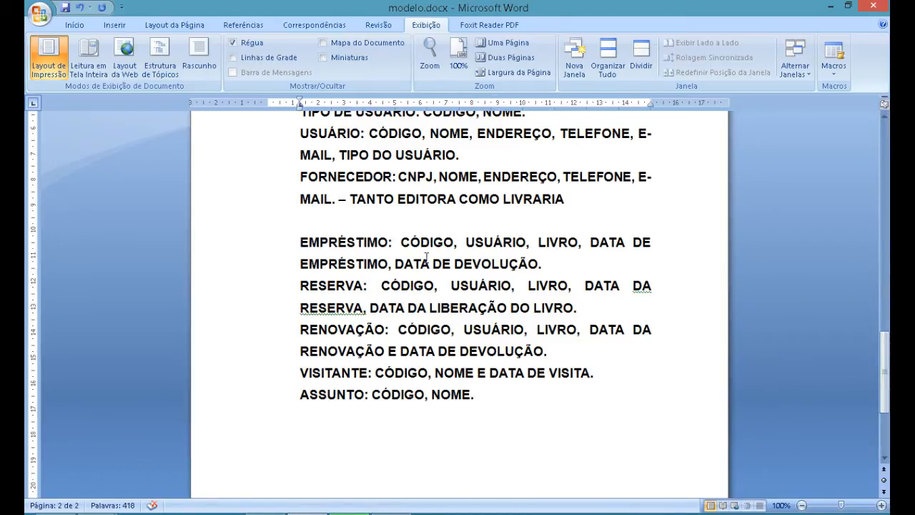
click(434, 243)
click(446, 261)
click(522, 220)
key(Delete)
Insert a blank line above the RESERVA entry and review its attributes.
key(Down)
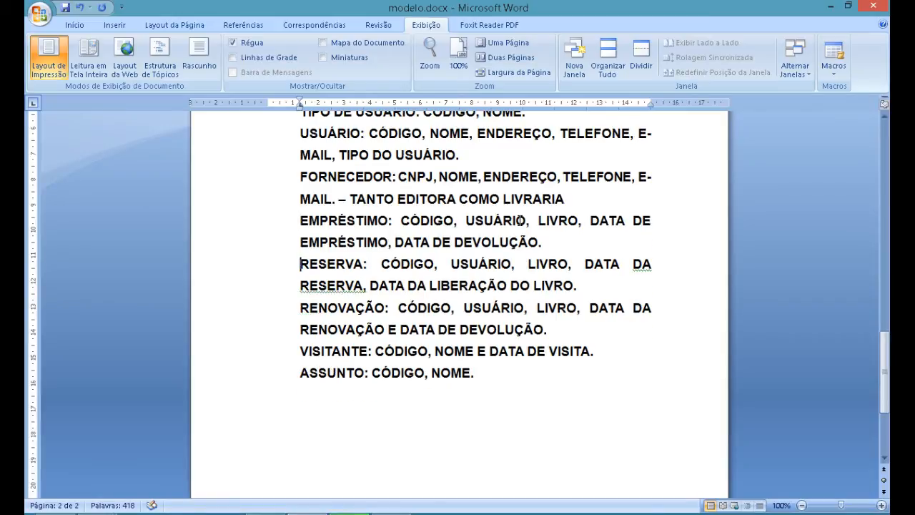
key(Return)
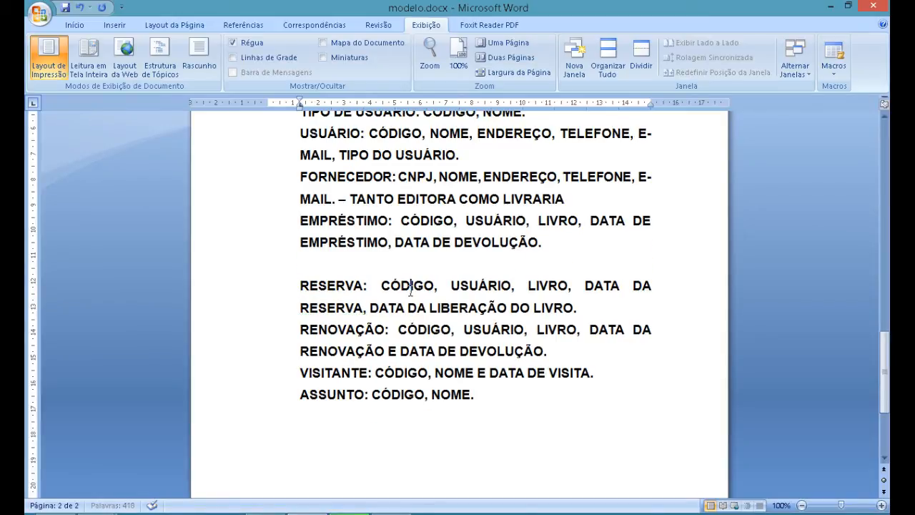
click(481, 289)
click(548, 285)
click(419, 309)
Move the RENOVAÇÃO entry between EMPRÉSTIMO and RESERVA and delete the blank line below it.
triple_click(570, 349)
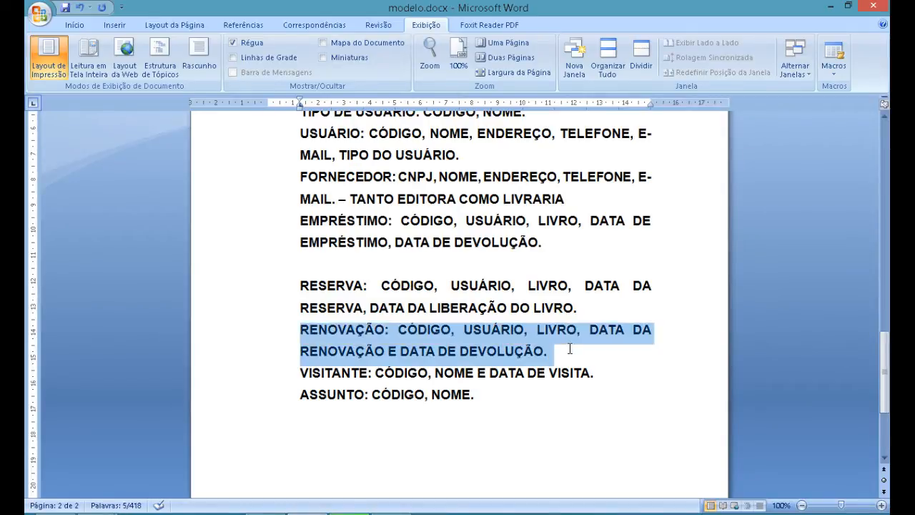
key(ctrl+x)
key(Up)
key(Up)
key(Up)
key(ctrl+v)
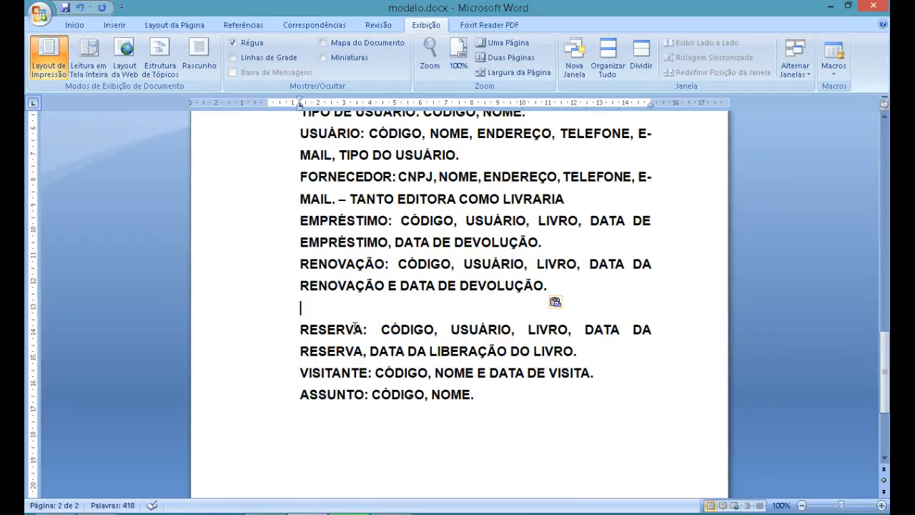
key(Delete)
Insert a blank line above the VISITANTE entry and remove it again.
key(Down)
key(Down)
key(Return)
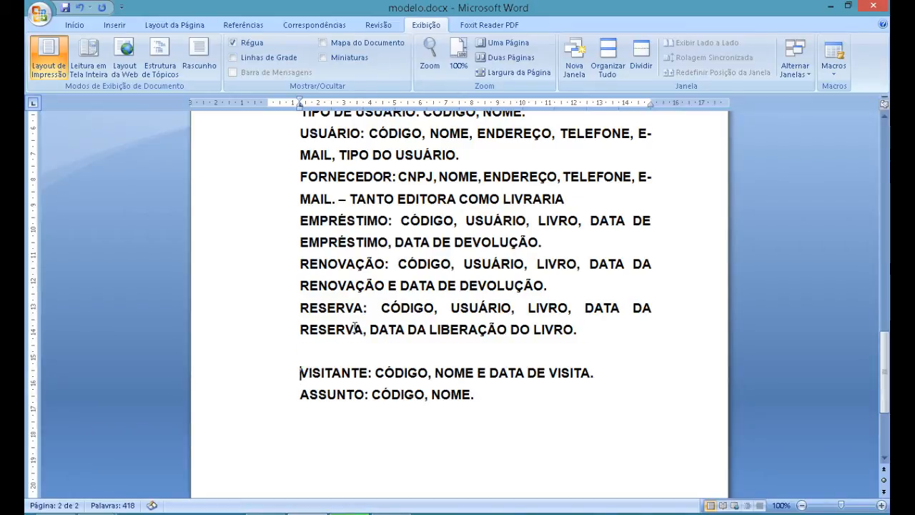
key(End)
key(Up)
key(Up)
key(Down)
key(Delete)
Insert a blank line above the ASSUNTO entry and remove it again.
key(Down)
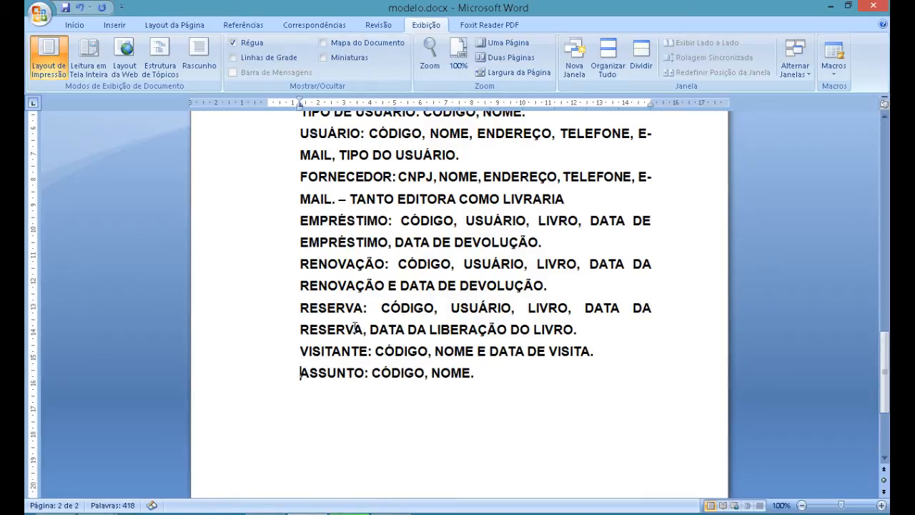
key(Return)
key(Up)
key(Delete)
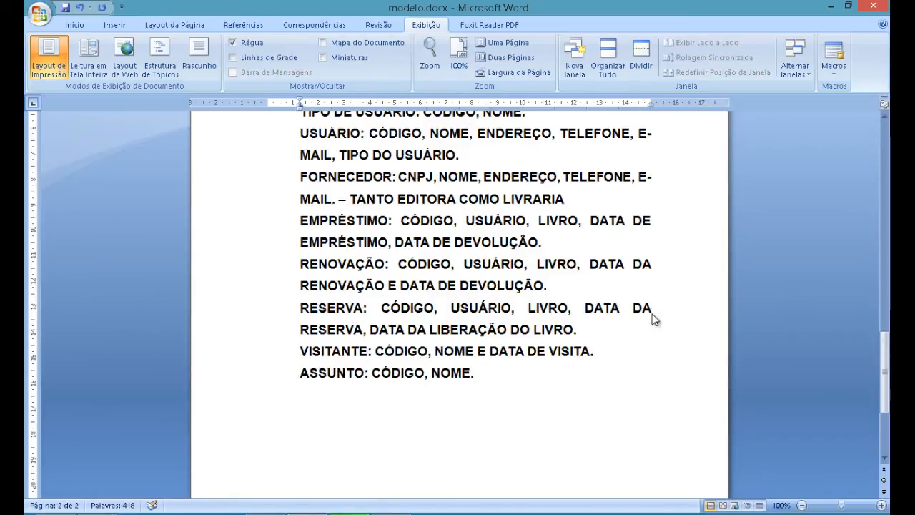
drag(885, 380, 885, 353)
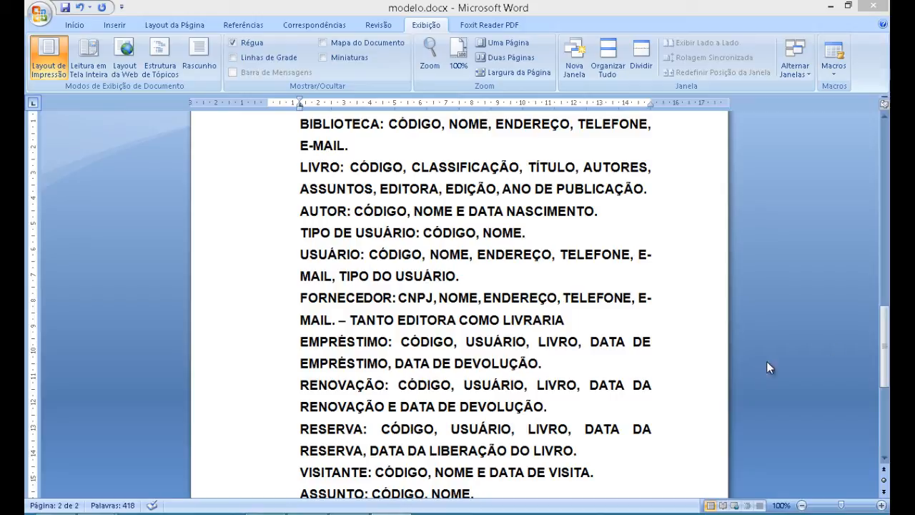
mouse_move(886, 316)
mouse_down()
mouse_move(886, 342)
mouse_move(886, 300)
mouse_up()
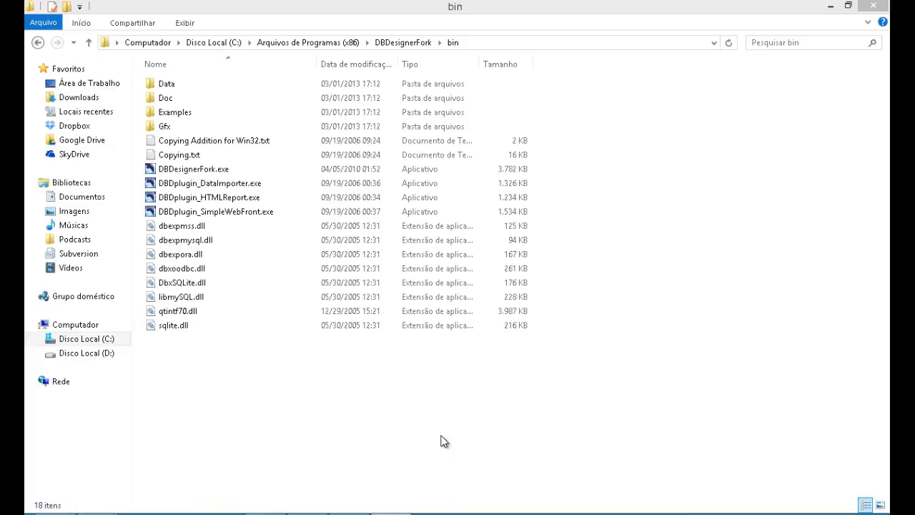
In File Explorer, highlight everything in the DBDesignerFork bin folder from sqlite.dll up to Data, and clear the selection.
click(170, 329)
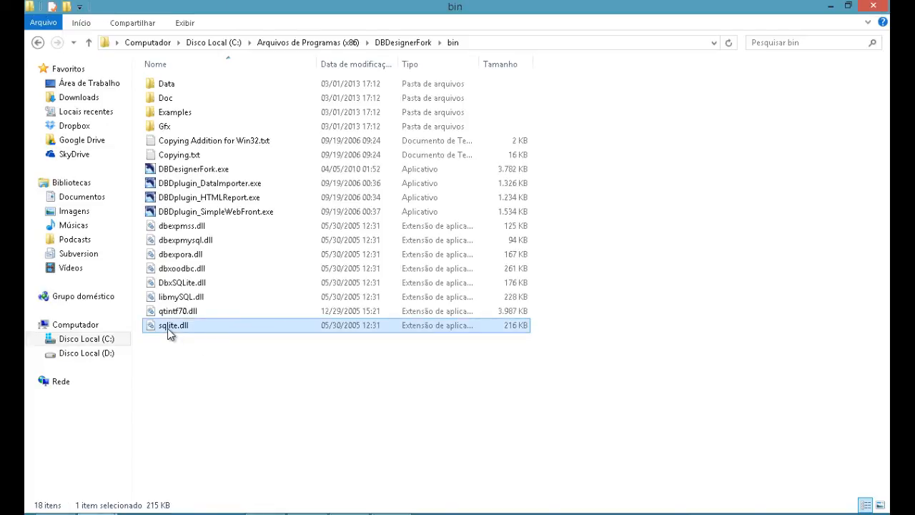
key(shift+Up)
key(shift+Up)
key(shift+Up)
key(shift+Up)
key(shift+Up)
key(shift+Up)
key(shift+Up)
key(shift+Up)
key(shift+Up)
key(shift+Up)
key(shift+Up)
key(shift+Up)
key(shift+Up)
key(shift+Up)
key(shift+Up)
key(shift+Up)
key(shift+Up)
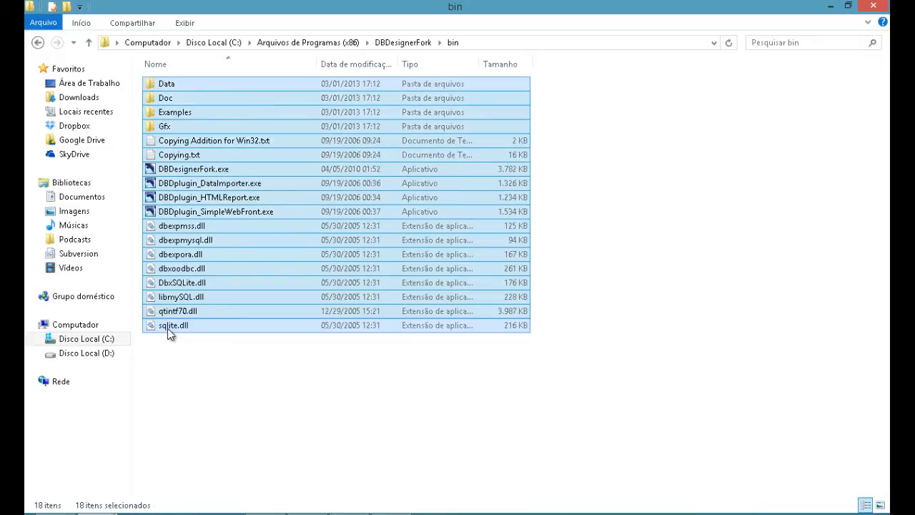
click(255, 429)
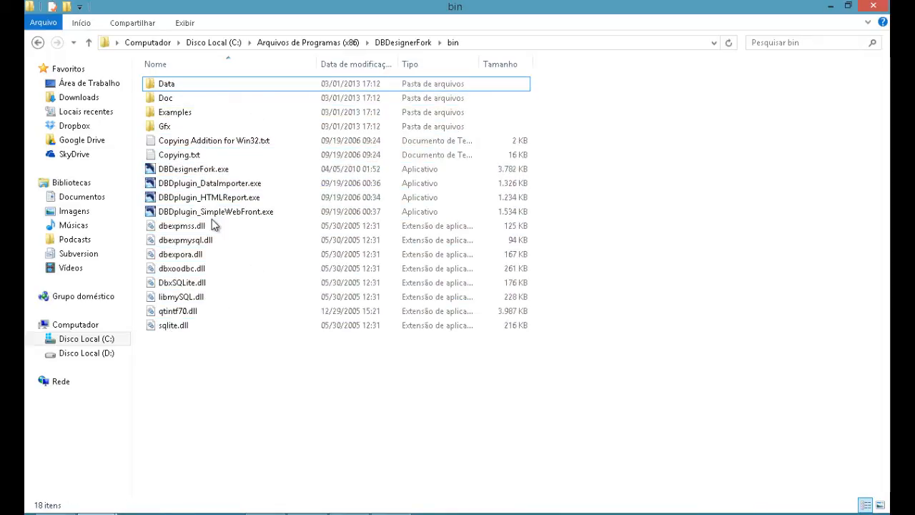
Launch DBDesigner Fork by running DBDesignerFork.exe from the bin folder.
click(184, 174)
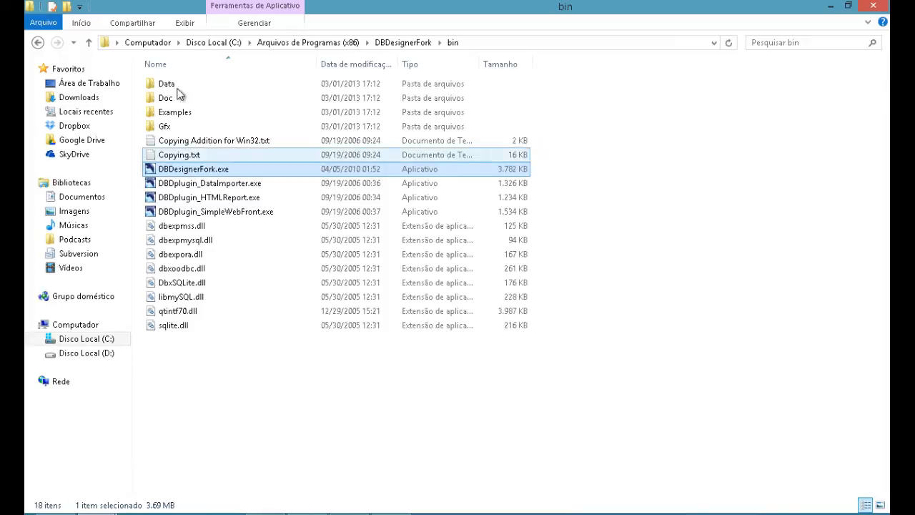
double_click(191, 170)
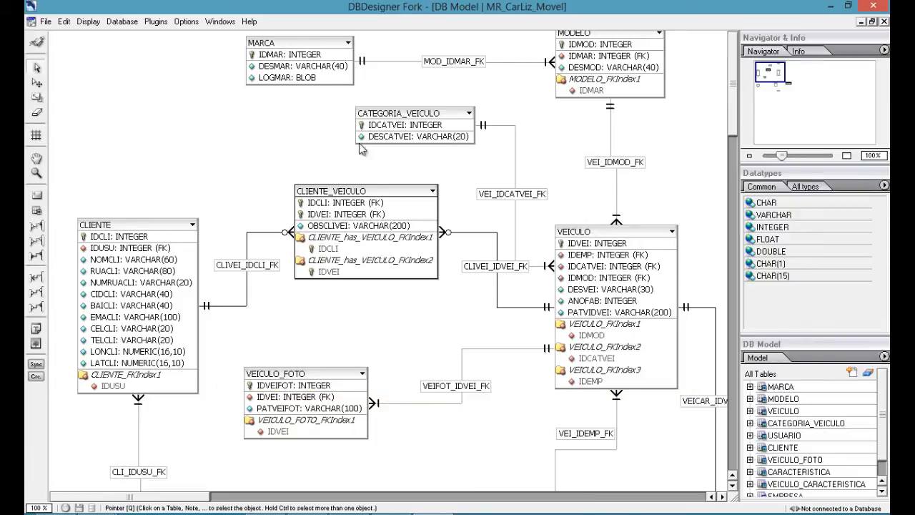
Close the MR_CarLiz_Movel model and create a new empty database model.
click(885, 22)
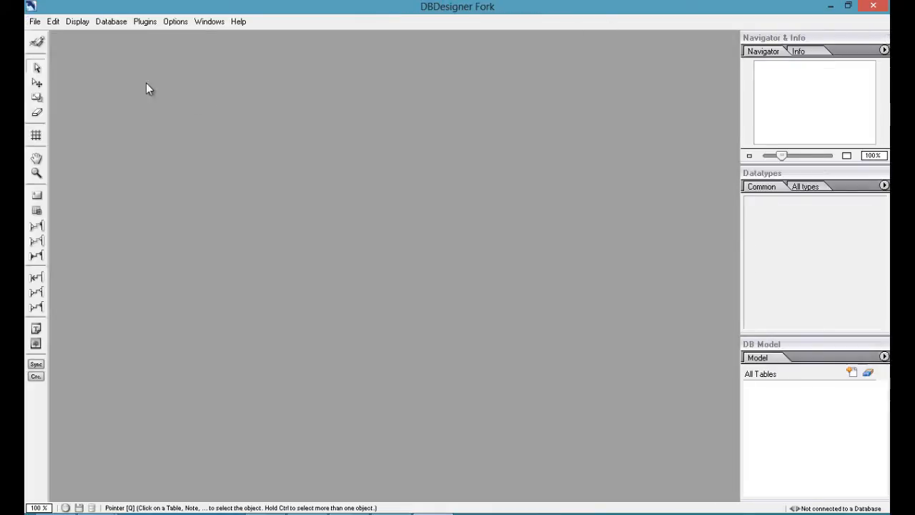
click(34, 22)
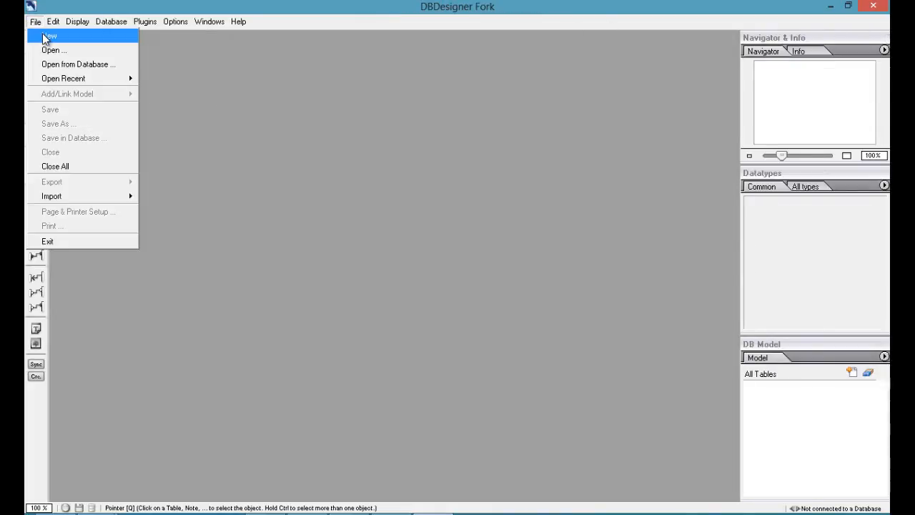
click(45, 35)
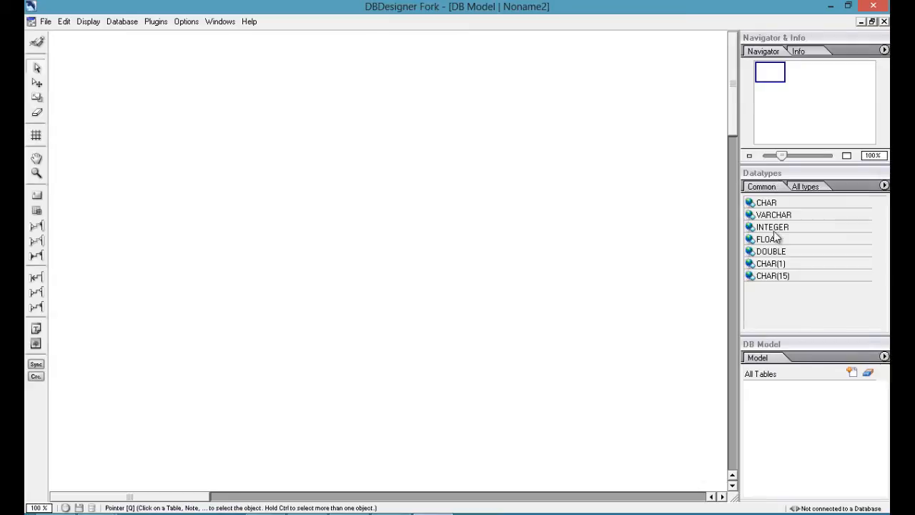
Inspect the CHAR common data type and the notation options available for displaying the model's relations.
click(771, 205)
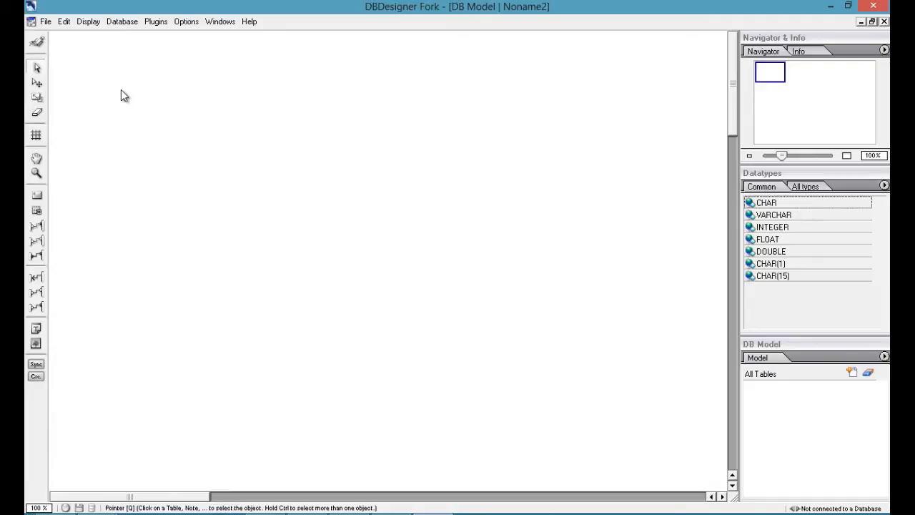
click(88, 23)
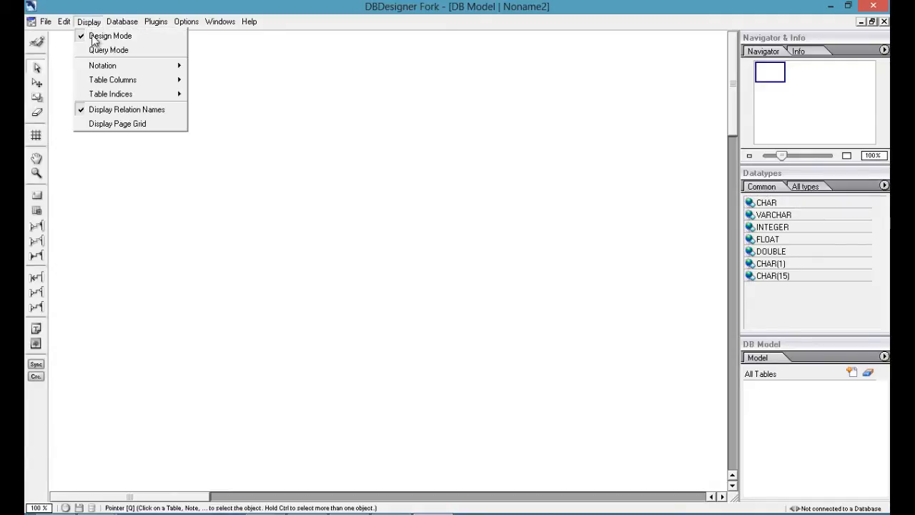
mouse_move(122, 64)
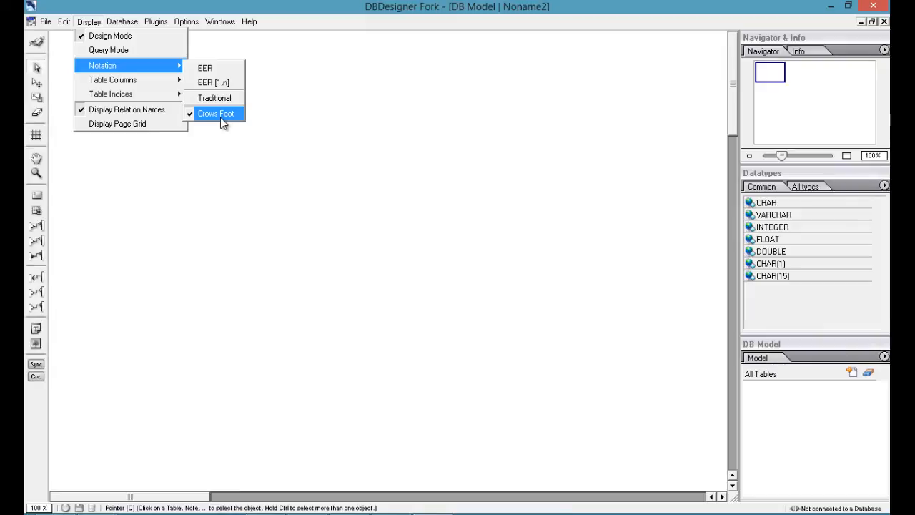
click(251, 207)
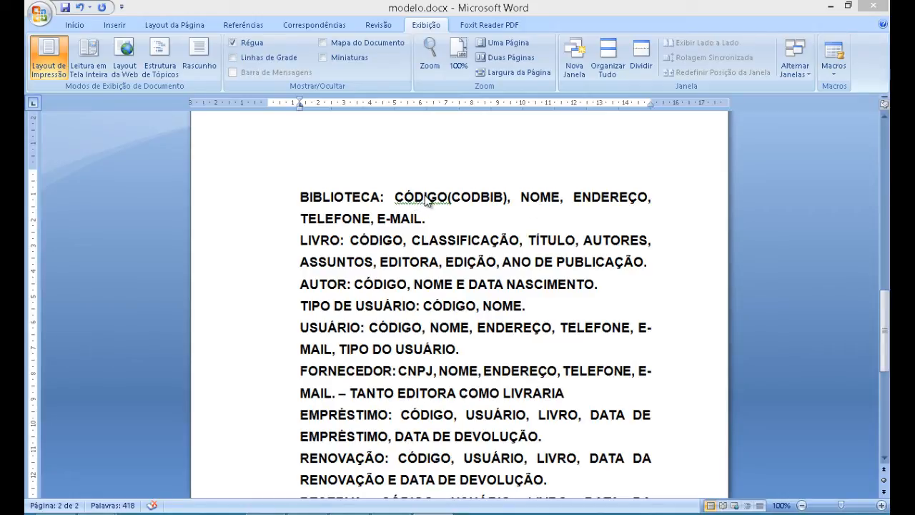
In modelo.docx in Word, highlight part of CÓDIGO and the abbreviation CODBIB in the BIBLIOTECA entry.
drag(414, 195, 396, 198)
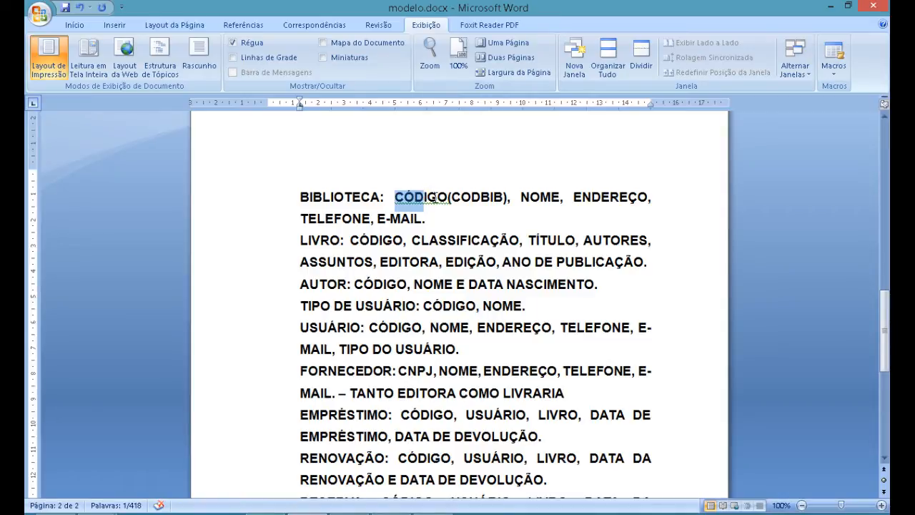
click(503, 197)
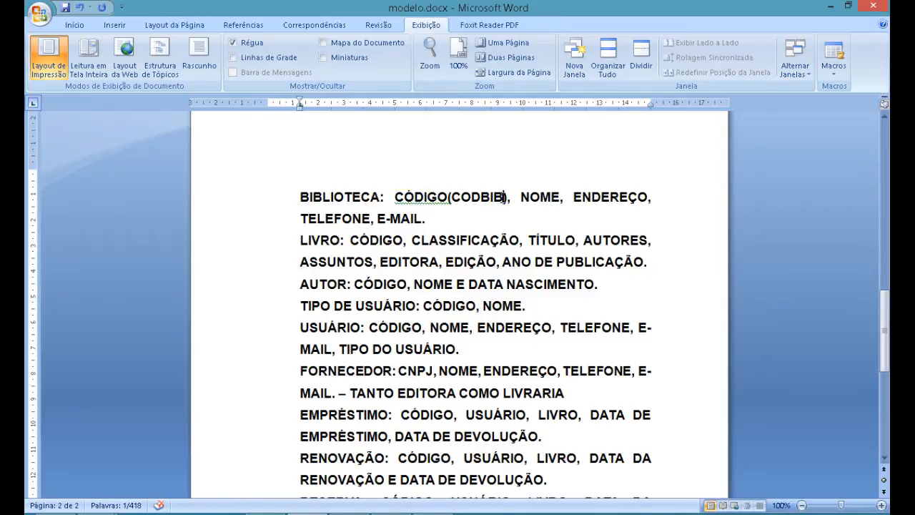
drag(504, 196, 451, 197)
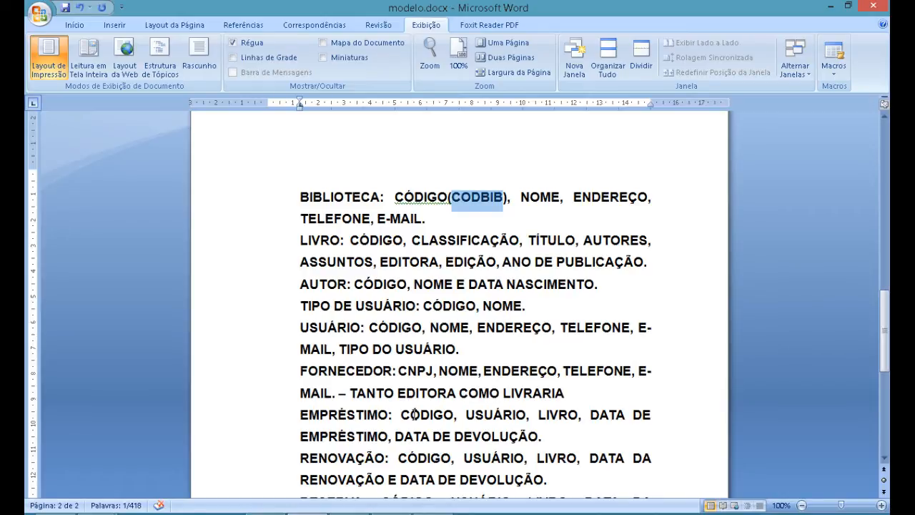
Switch back to DBDesigner Fork and place a new table in the upper part of the empty model.
click(392, 514)
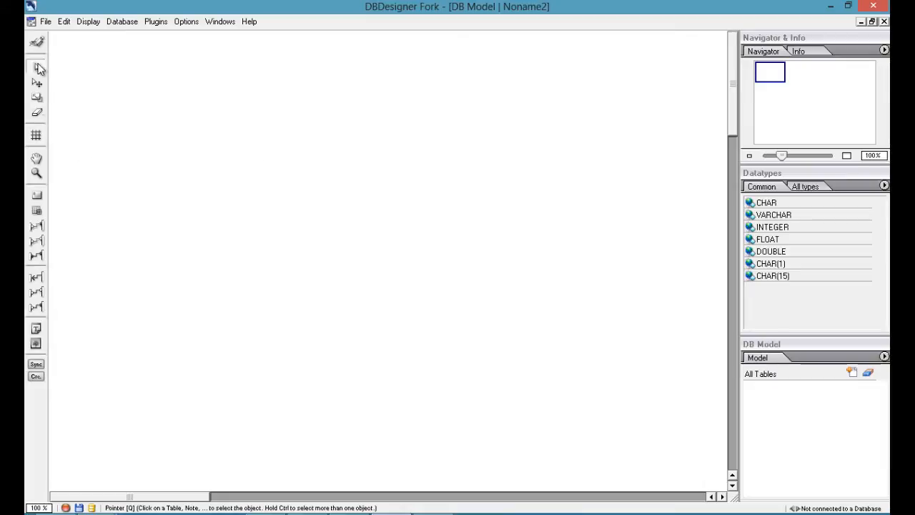
click(37, 213)
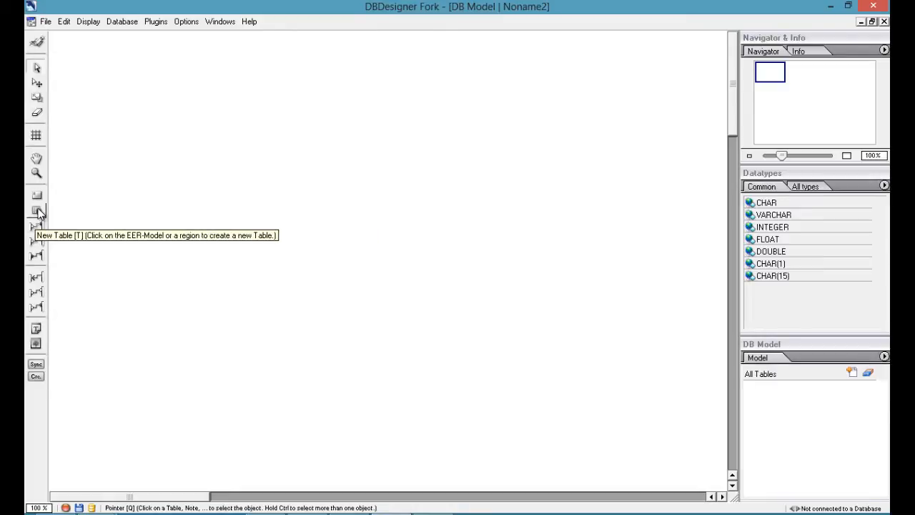
click(37, 212)
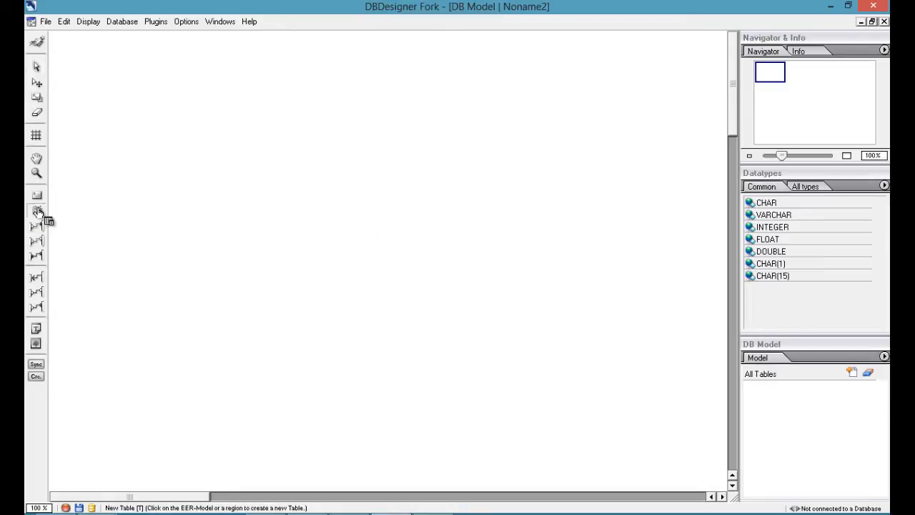
click(237, 104)
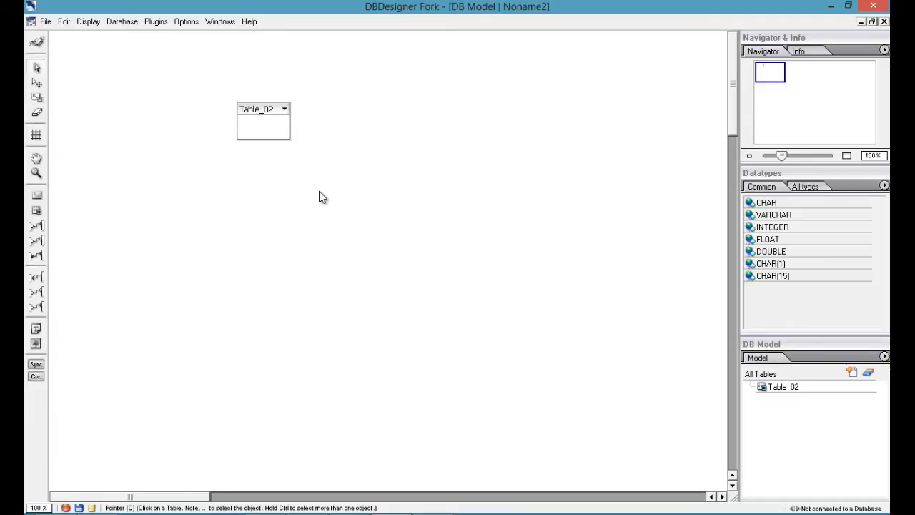
Open the new table in the Table Editor, move the editor window fully into view and close it.
click(257, 106)
double_click(257, 106)
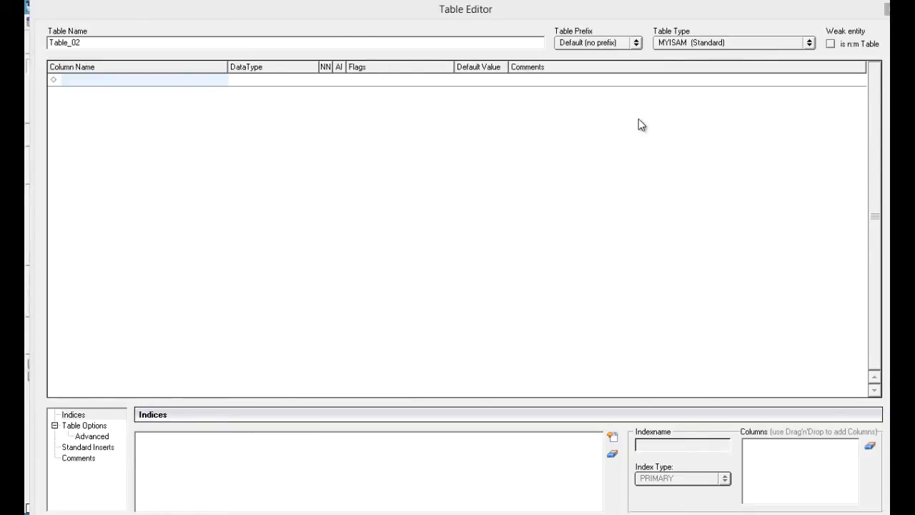
click(597, 13)
drag(540, 24, 541, 26)
drag(848, 14, 768, 87)
drag(662, 95, 736, 33)
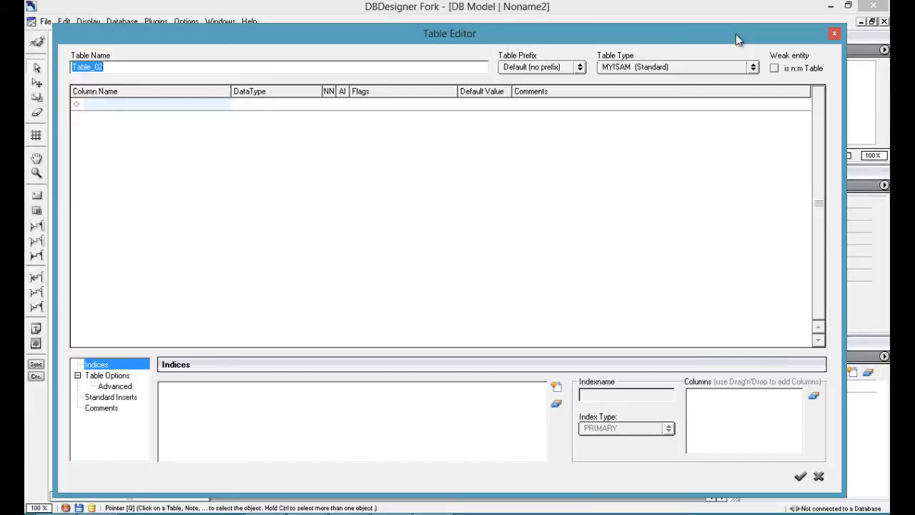
click(834, 34)
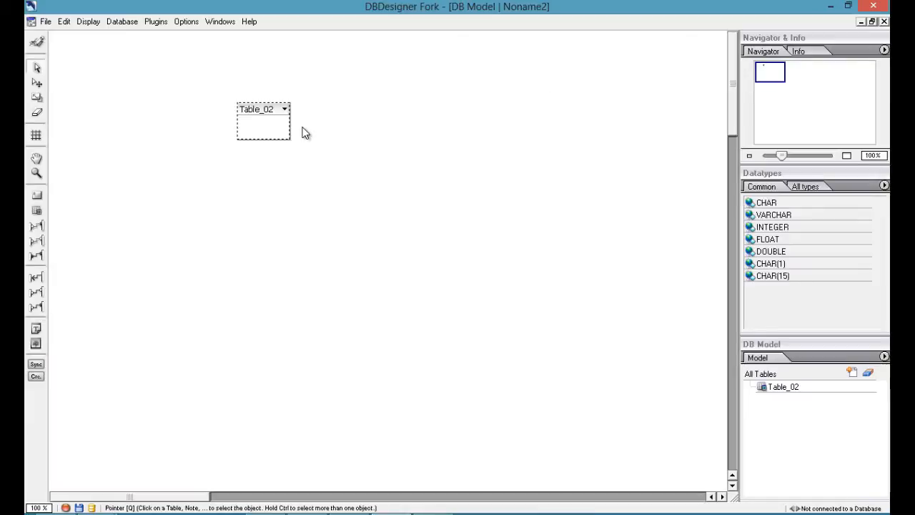
Reopen the new table for editing and rename it BIBLIOTECA.
right_click(270, 116)
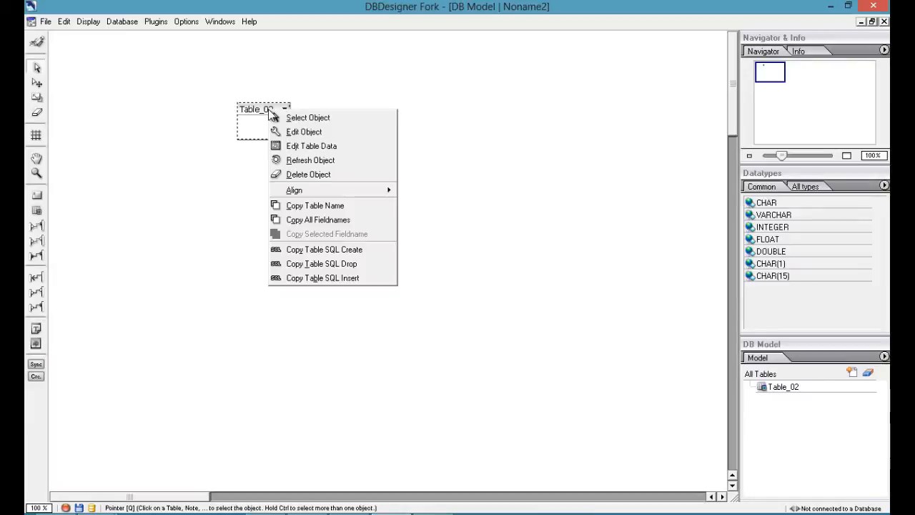
click(296, 136)
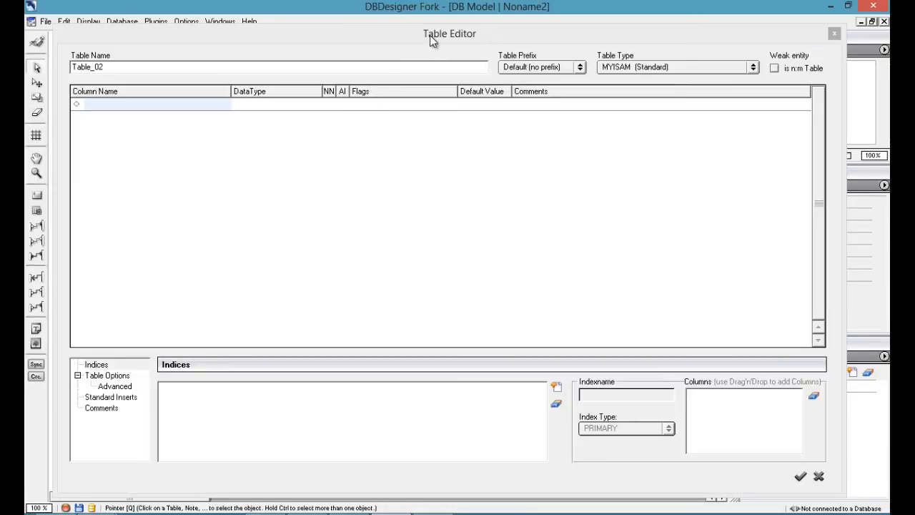
text(bib)
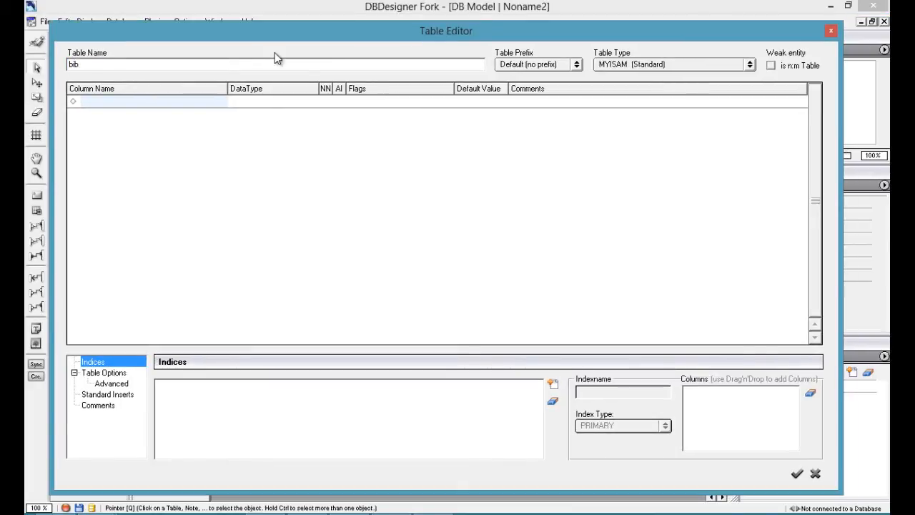
text(li)
key(shift+Home)
text(BiBLIOTECA)
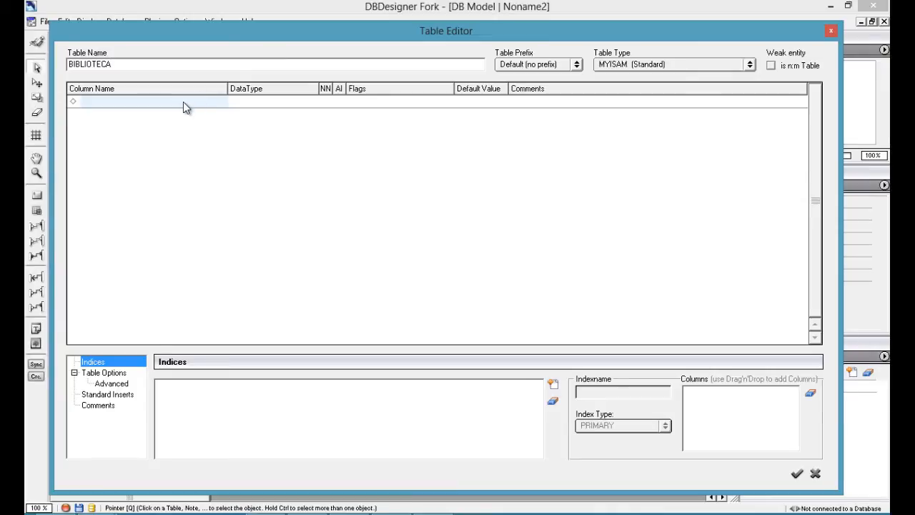
Add CODBIB as the first column of the BIBLIOTECA table.
click(183, 102)
double_click(183, 102)
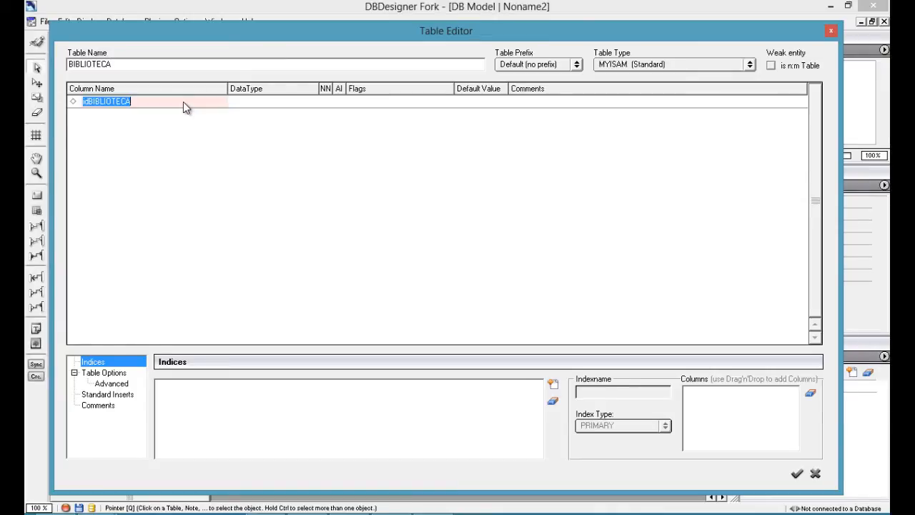
text(CODBIB)
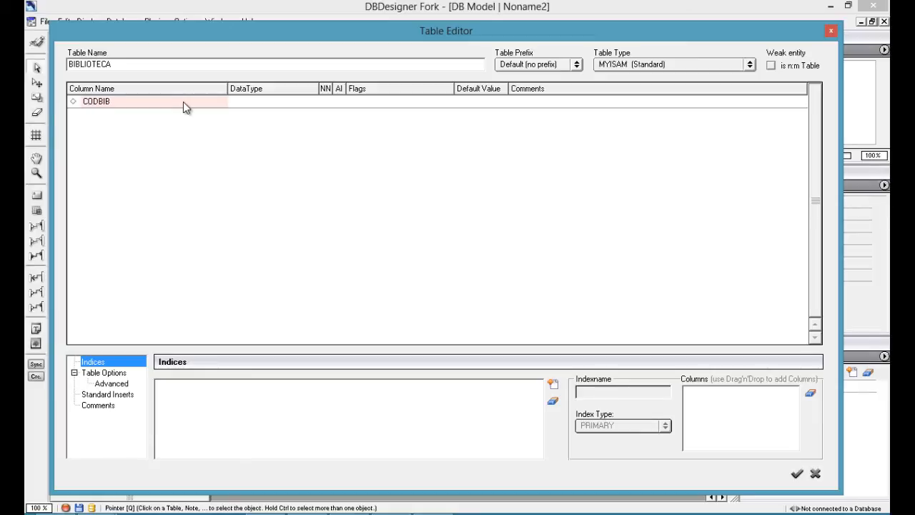
key(Return)
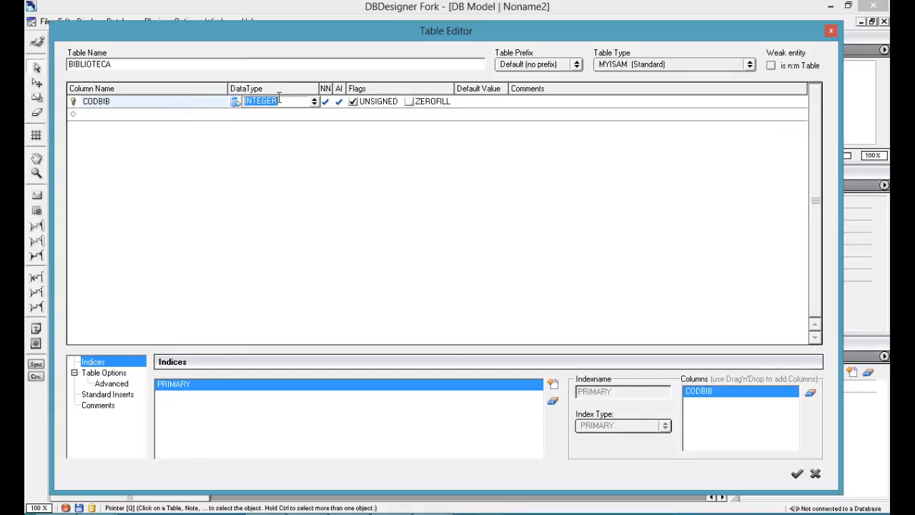
Browse the data types available for CODBIB, leaving INTEGER selected.
click(314, 102)
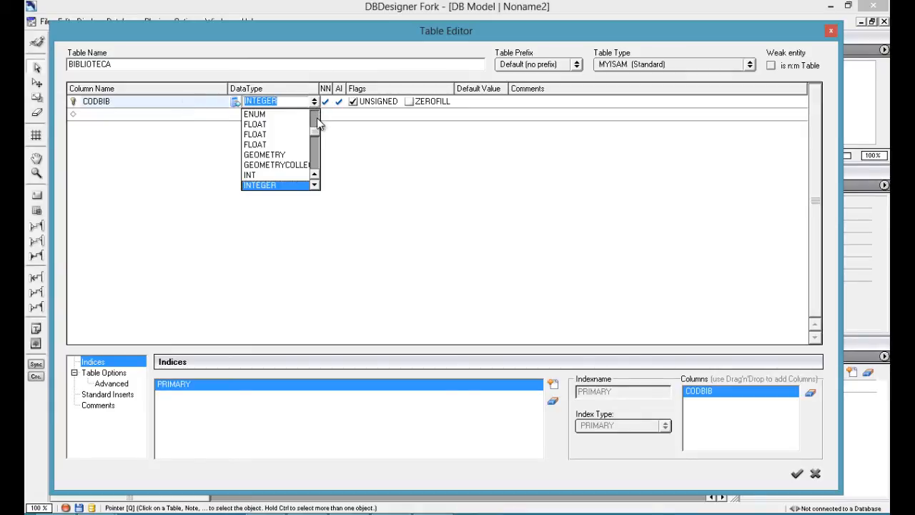
mouse_move(315, 130)
mouse_down()
mouse_move(313, 119)
mouse_move(314, 139)
mouse_up()
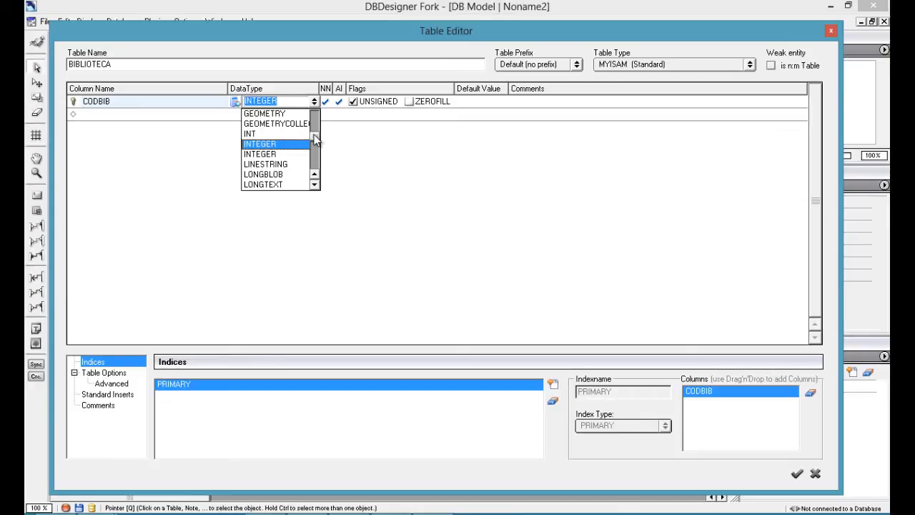
click(171, 106)
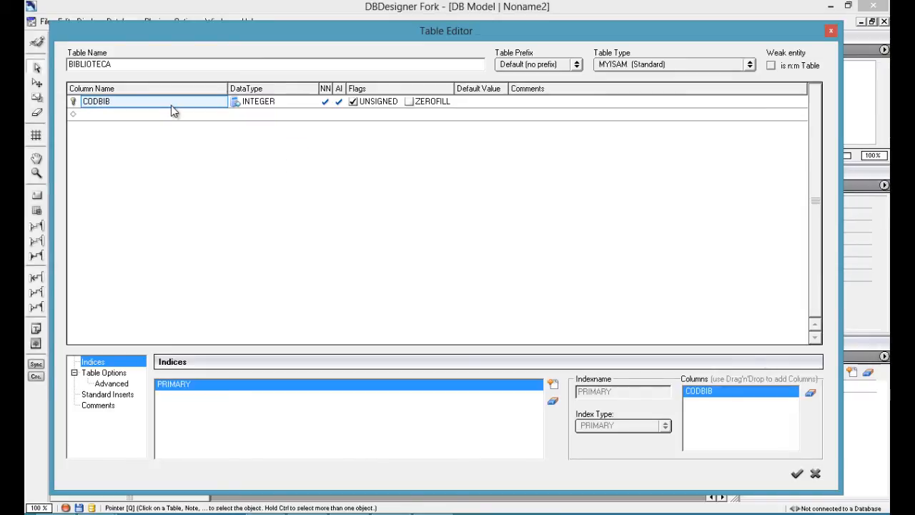
click(273, 102)
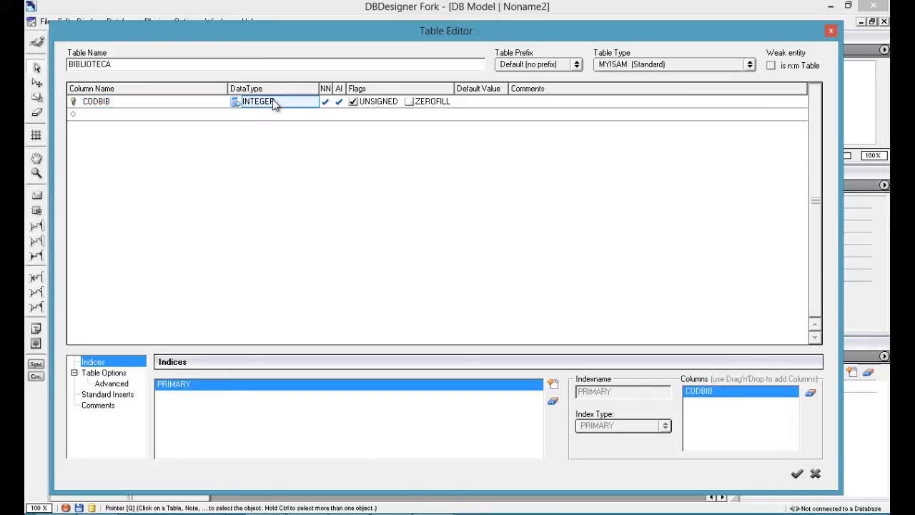
click(280, 103)
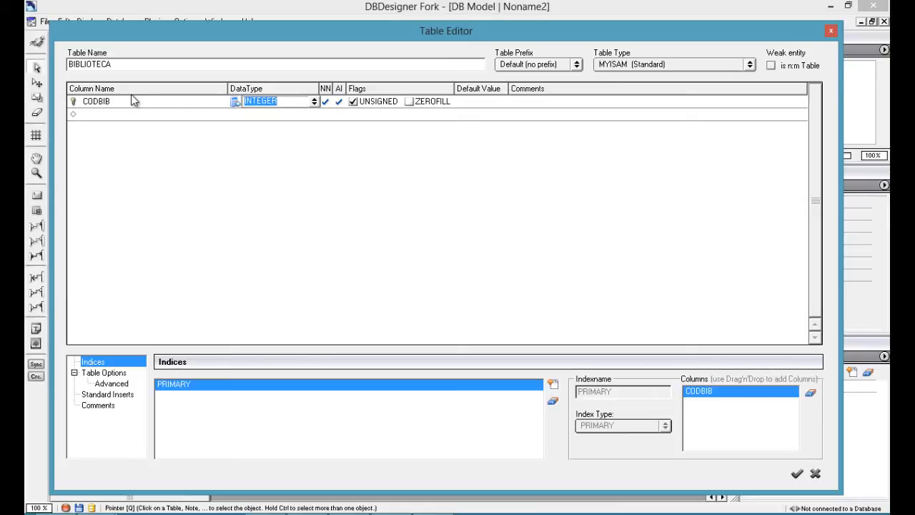
Toggle the primary key on CODBIB off and on again, and turn off its auto-increment.
click(115, 101)
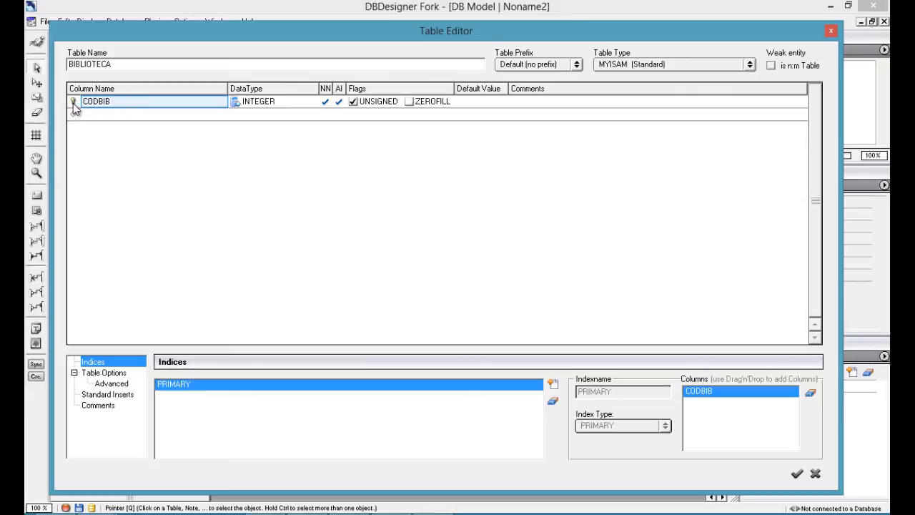
click(73, 103)
click(73, 103)
click(339, 104)
Enter CÓDIGO DA BIBLIOTECA as the comment of the CODBIB column.
click(537, 102)
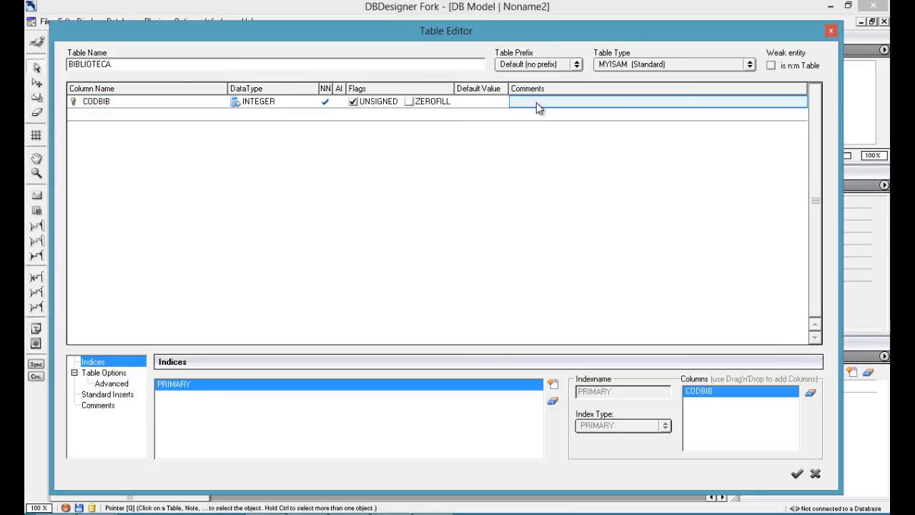
text(CÓDIGO)
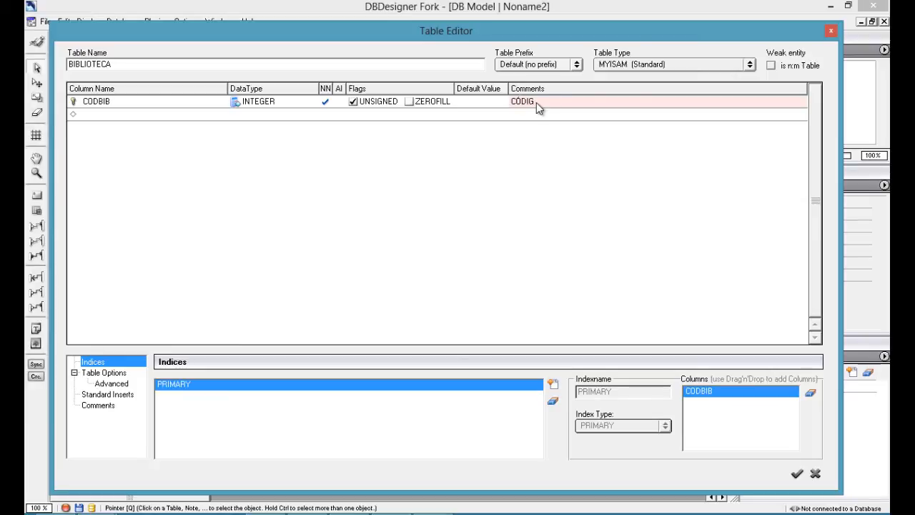
text( DA BIBLIOTECA)
key(Return)
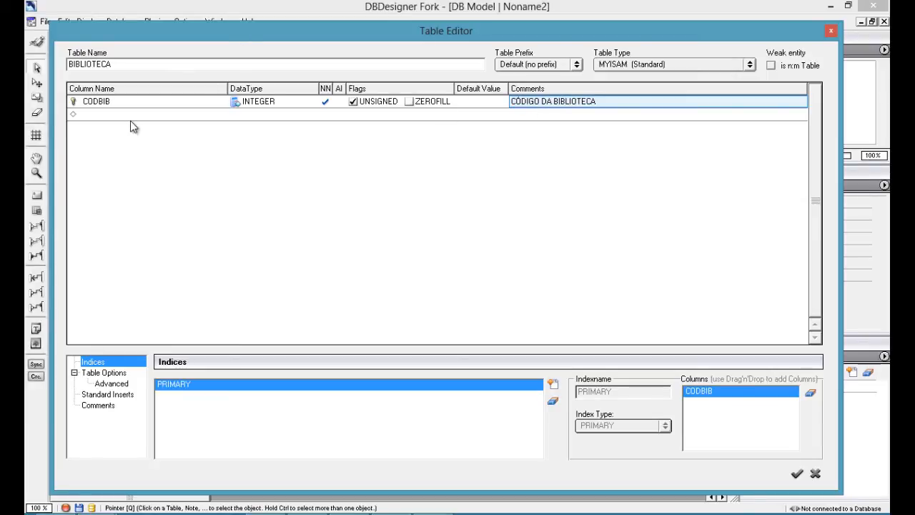
Add a second column named NOMBIB with the data type VARCHAR(40).
click(112, 116)
text(N)
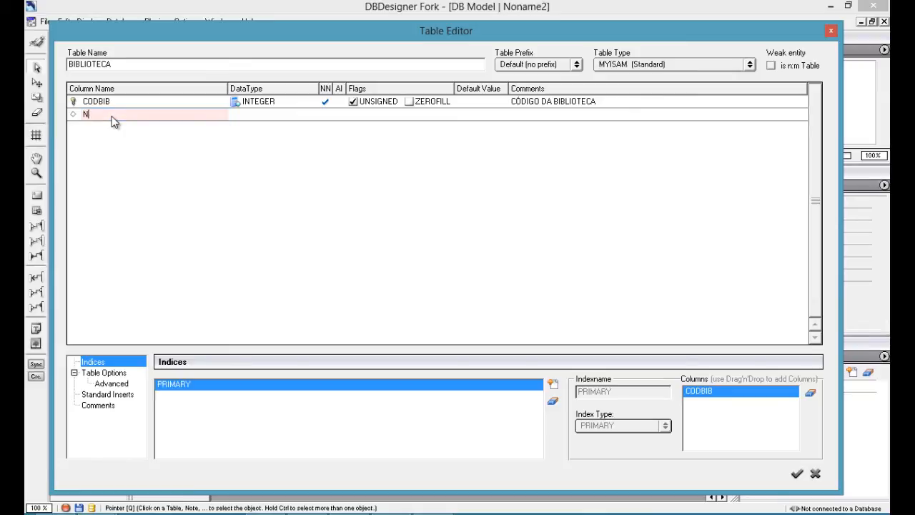
text(OMBIB)
key(Tab)
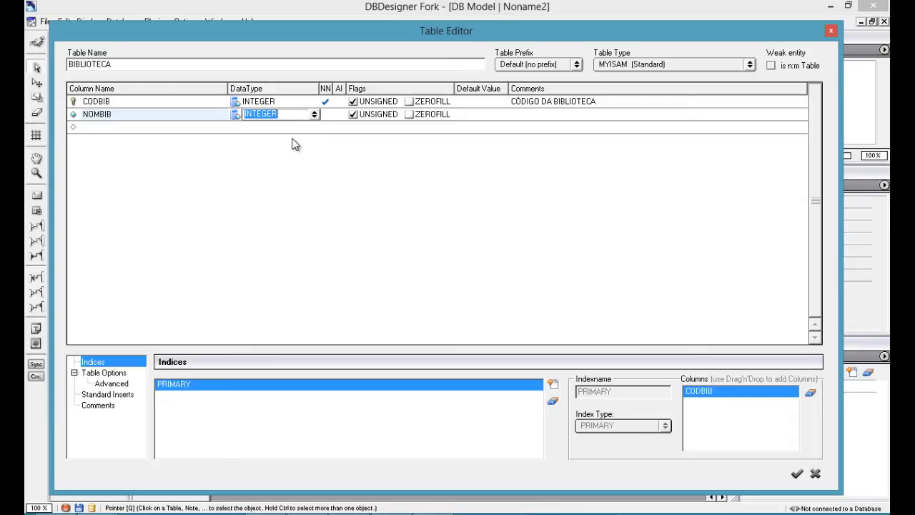
text(VARCHAR())
key(Left)
text(40)
key(Return)
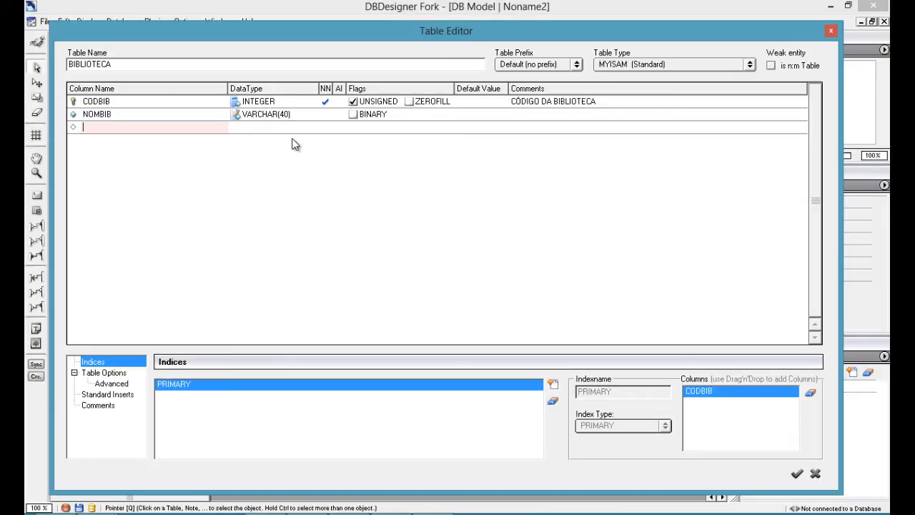
Make the NOMBIB column not null and enter NOME DA BIBLIOTECA as its comment.
click(324, 116)
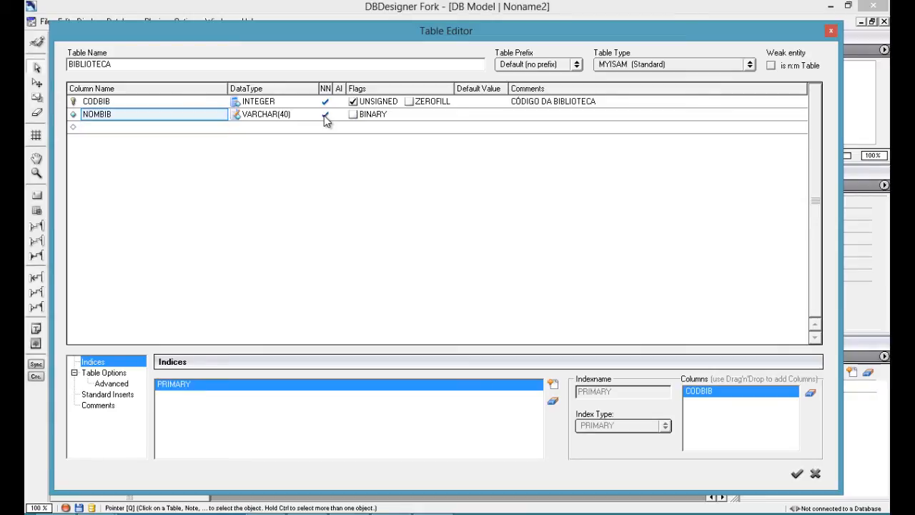
click(550, 117)
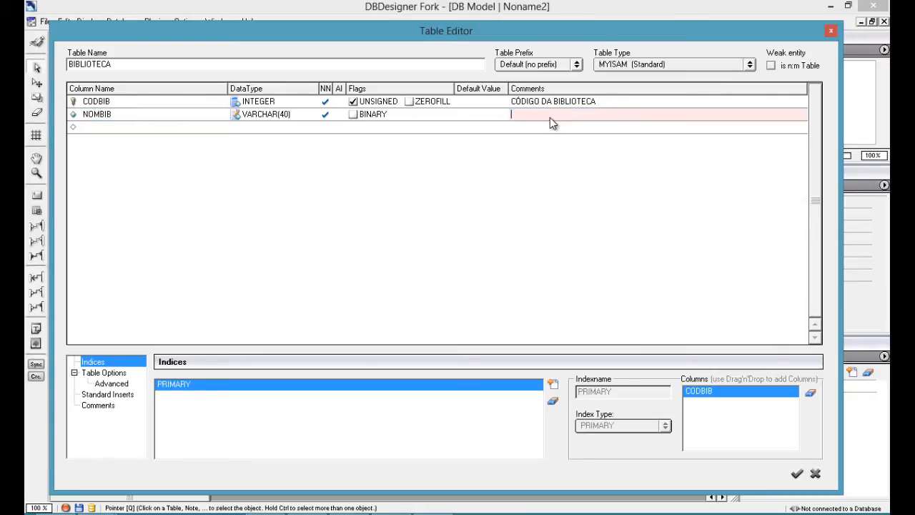
text(NOME DA BIBLIOTECA)
key(Return)
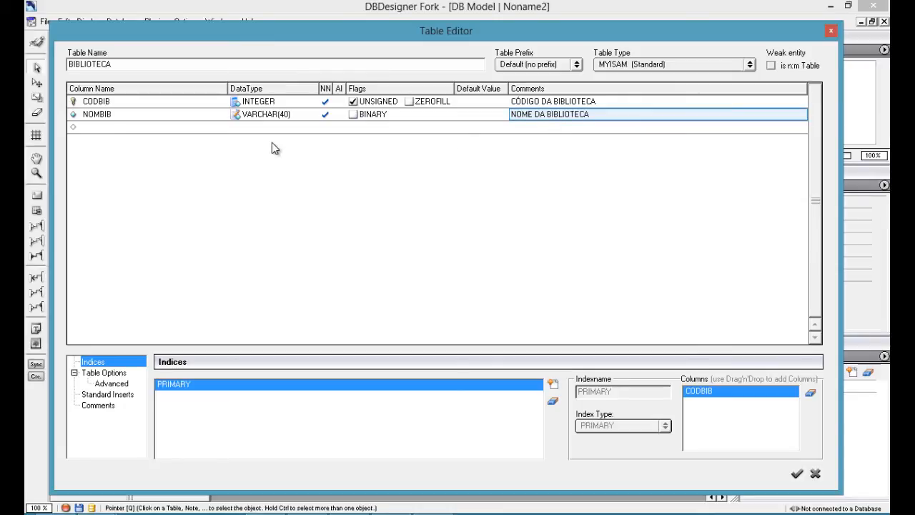
Add a third column named ENDBIB with the data type VARCHAR(100).
click(121, 126)
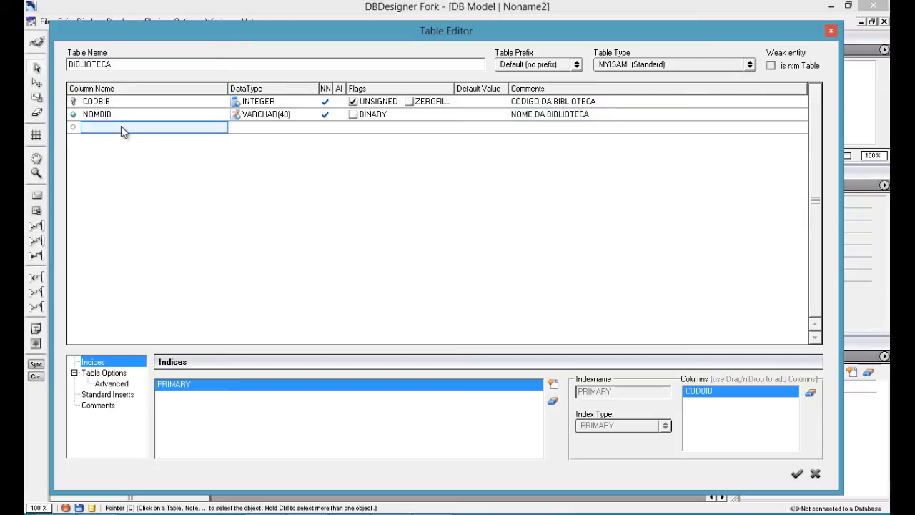
text(END)
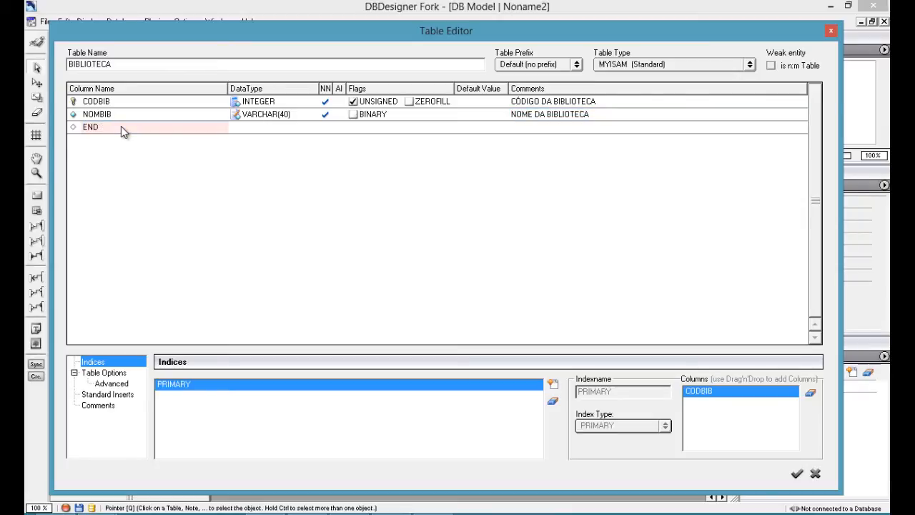
text(EIB)
key(Return)
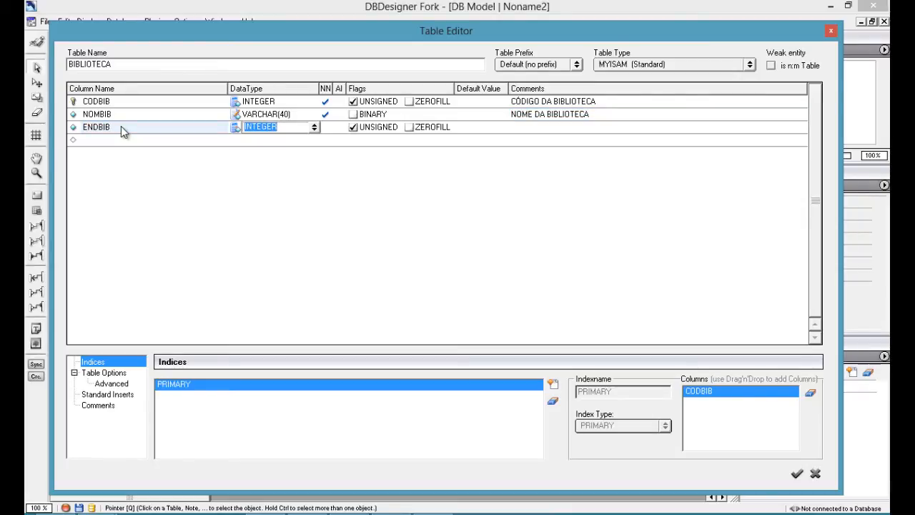
text(VARCHAR()
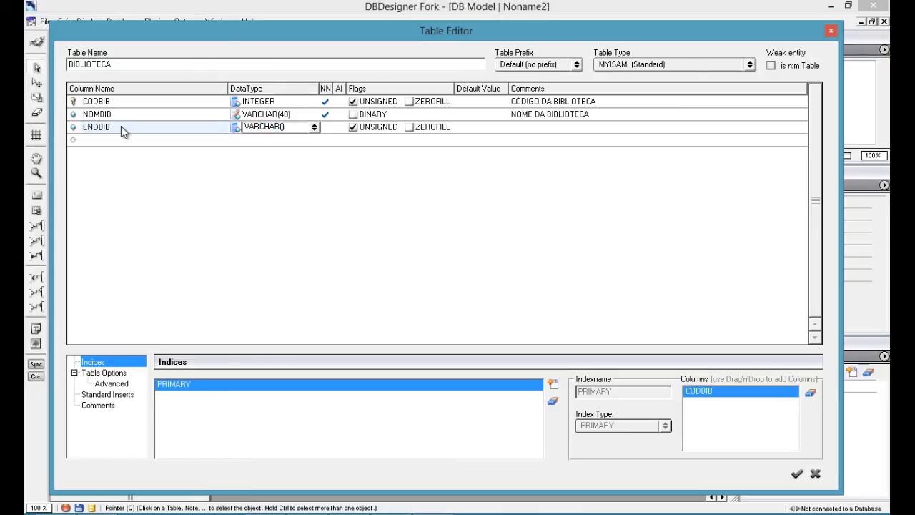
text(100))
key(Return)
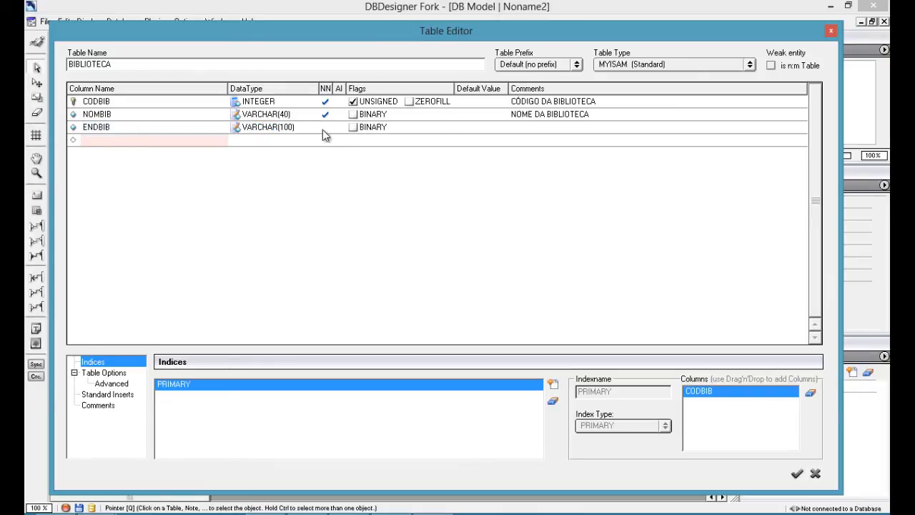
Enter ENDEREÇO DA BIBLIOTECA as the comment of the ENDBIB column.
click(561, 127)
text(ENBDERE)
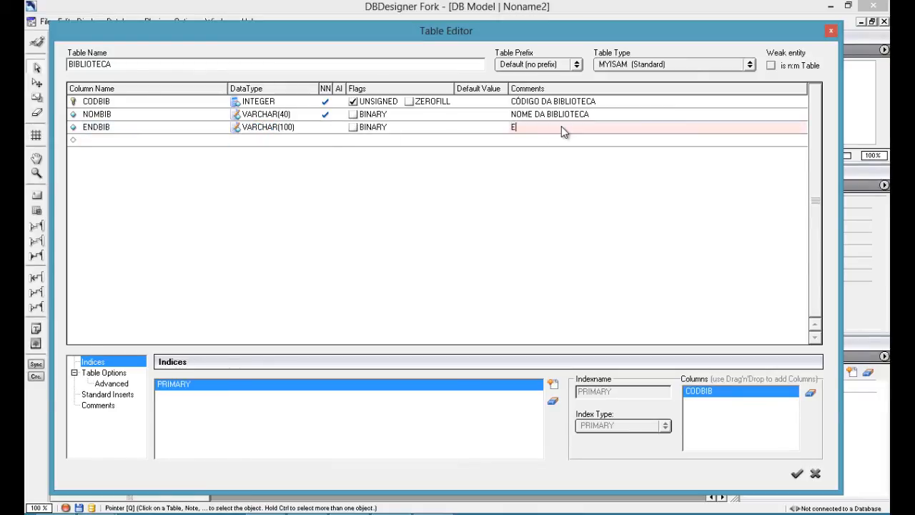
key(BackSpace)
key(BackSpace)
key(BackSpace)
key(BackSpace)
key(BackSpace)
text(DEREÇO DA BIBLIOTECA)
key(Return)
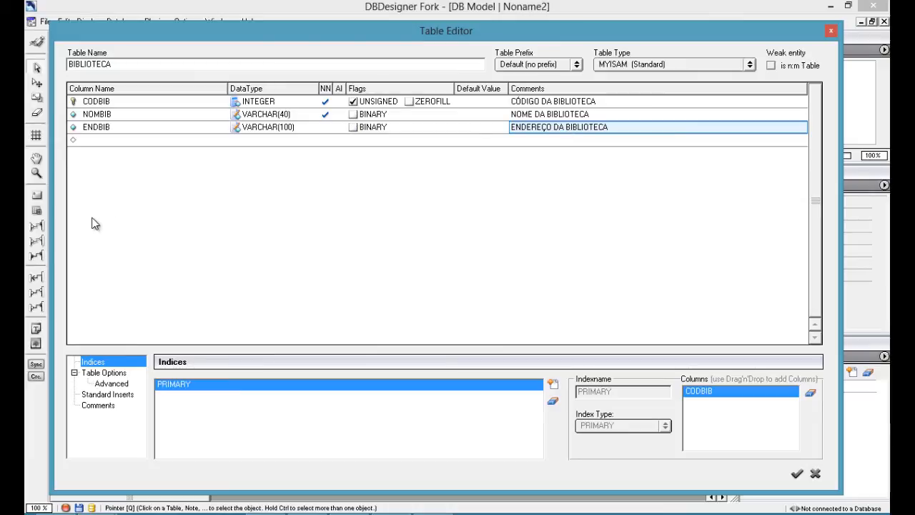
Add a fourth column named TELBIB with the data type VARCHAR(20).
click(112, 141)
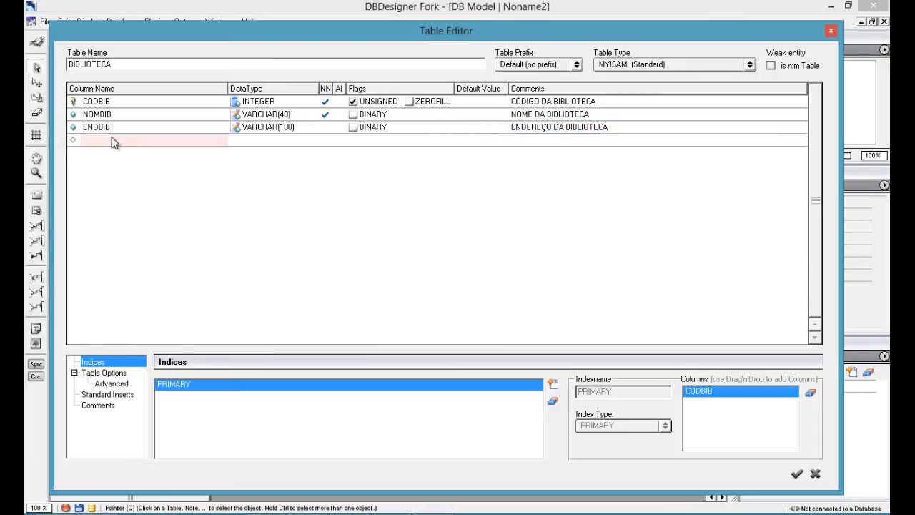
text(TELBIB)
key(Tab)
text(VAR)
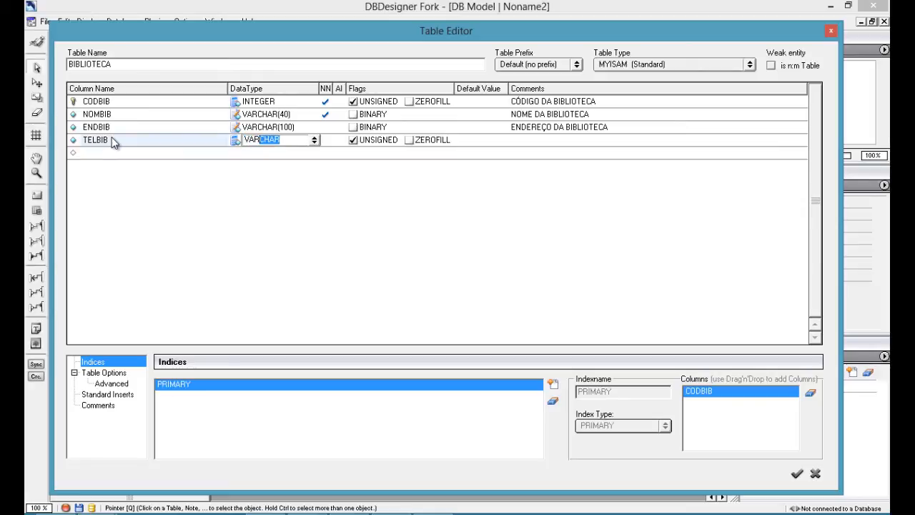
text(CHAR(20))
key(Return)
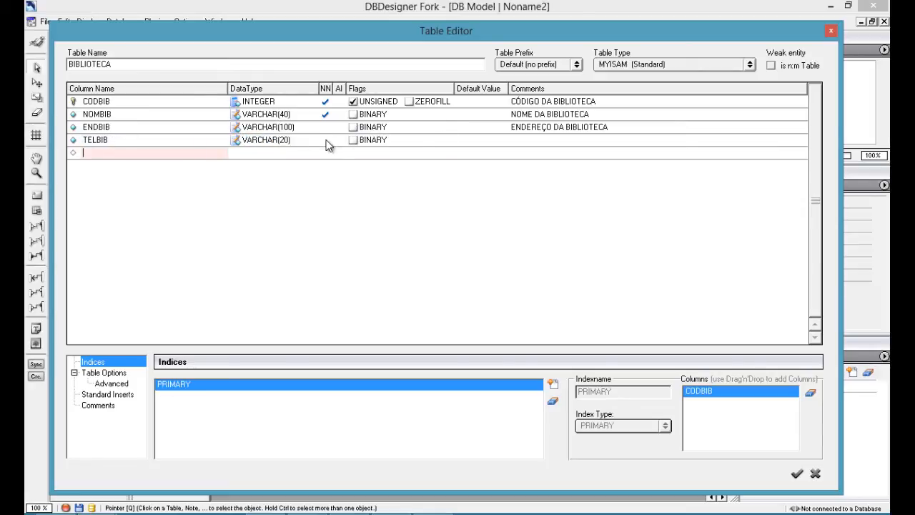
Enter TELEFONE DA BIBLIOTECA as the comment of the TELBIB column.
click(555, 142)
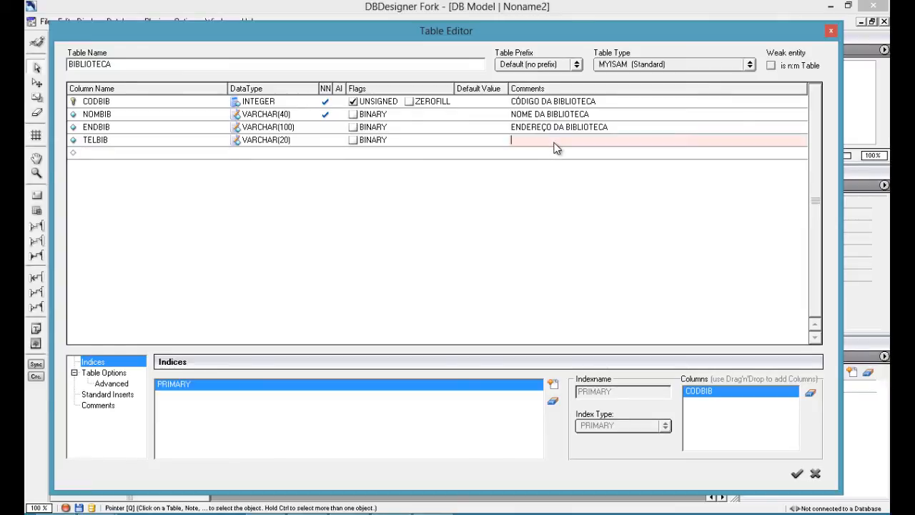
text(TELEFONE DA)
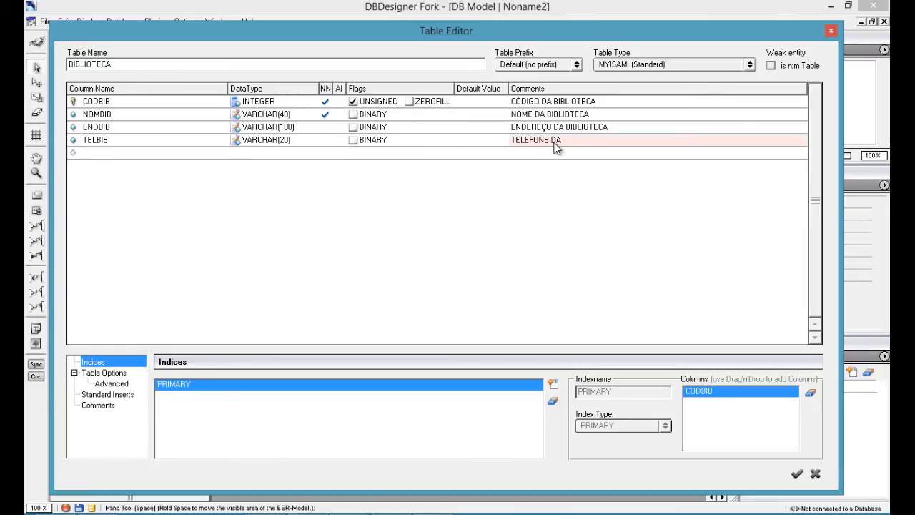
text( BIBLIOTECA)
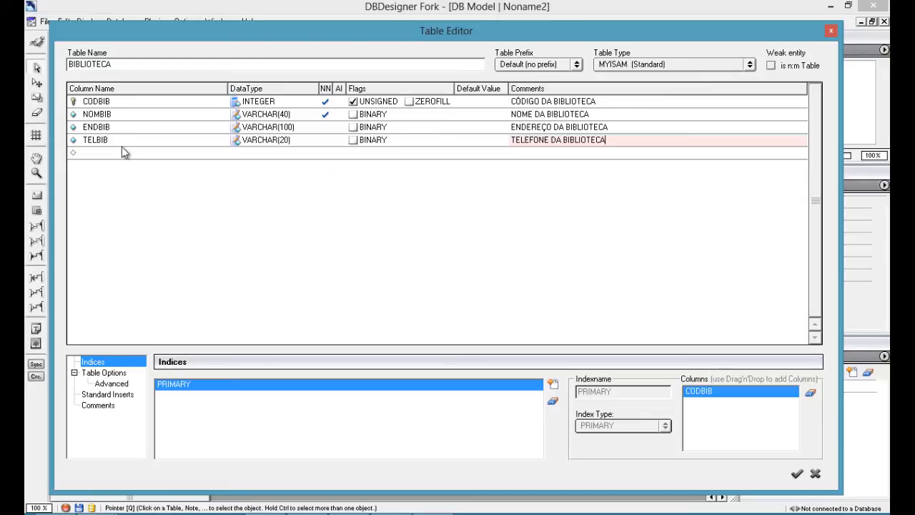
click(98, 141)
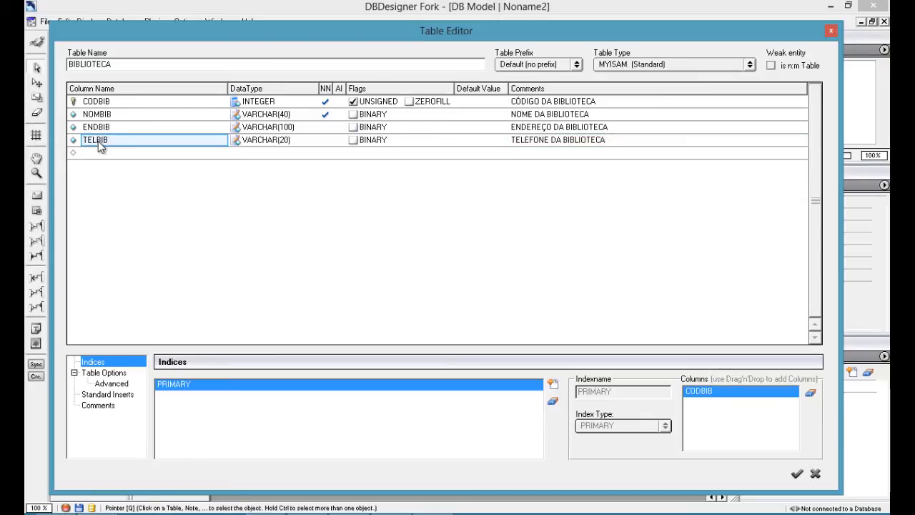
Add a fifth column named EMABIB with the data type VARCHAR(100).
click(101, 154)
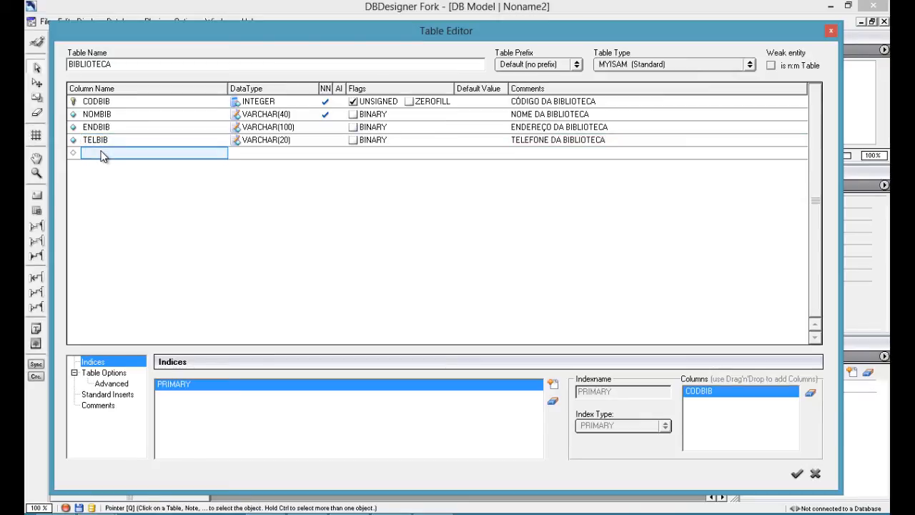
click(101, 152)
text(E)
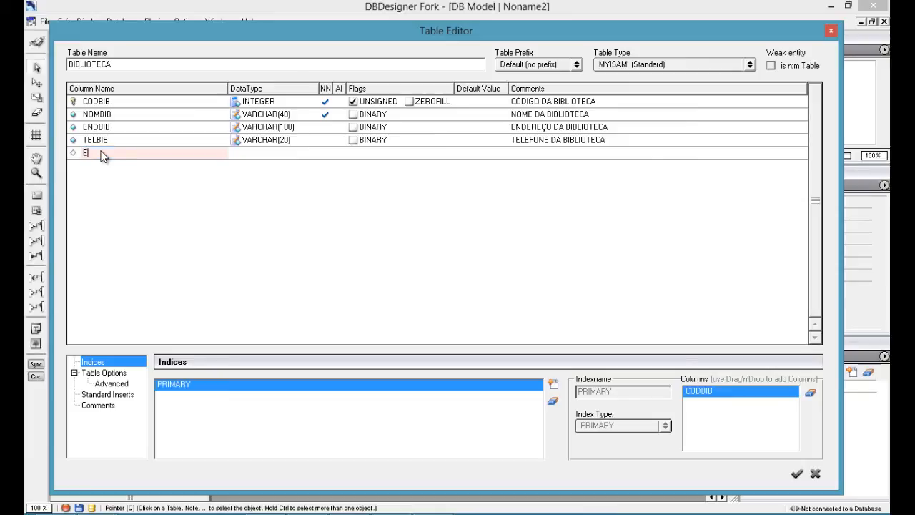
text(MABIB)
key(Tab)
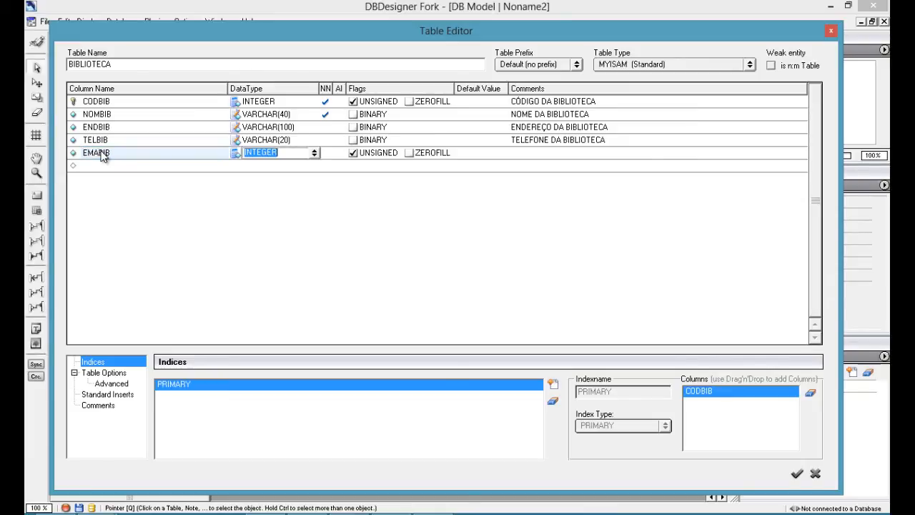
text(VARCHAR()100)
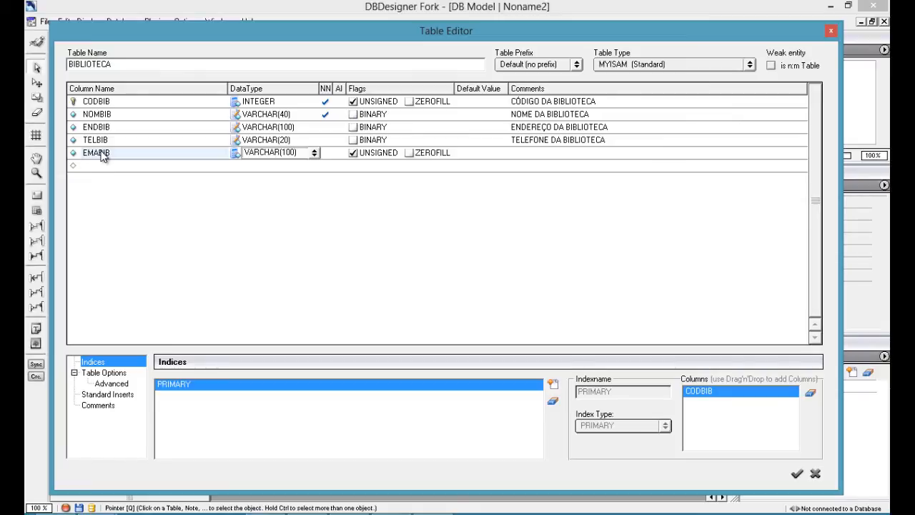
key(Return)
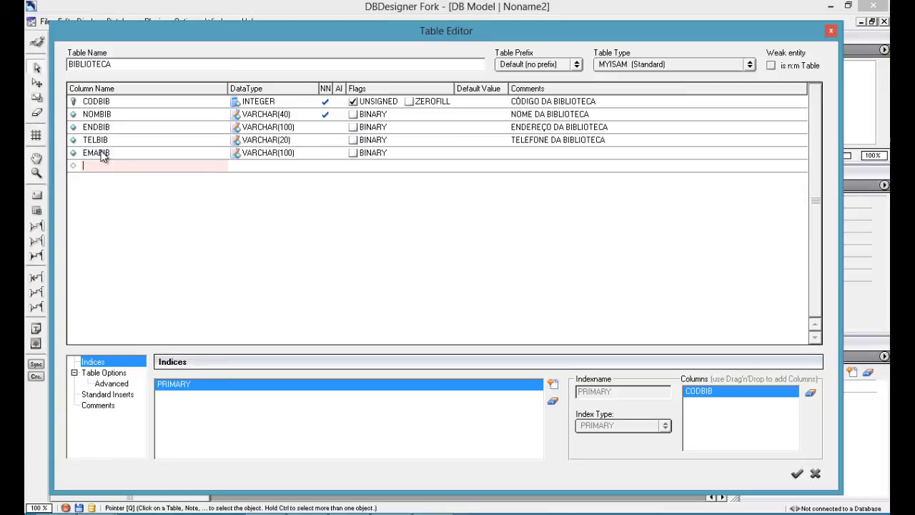
Review the VARCHAR lengths of the EMABIB, TELBIB, ENDBIB and NOMBIB columns without changing them.
double_click(289, 153)
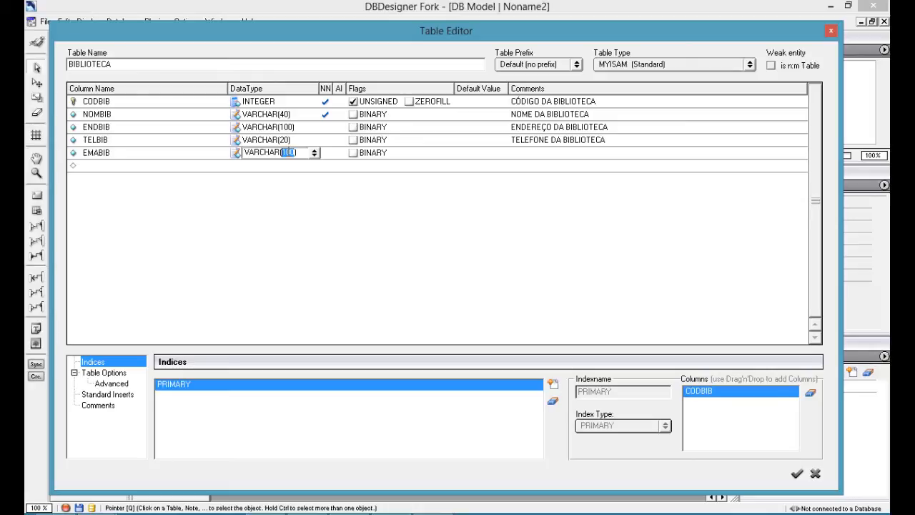
double_click(284, 141)
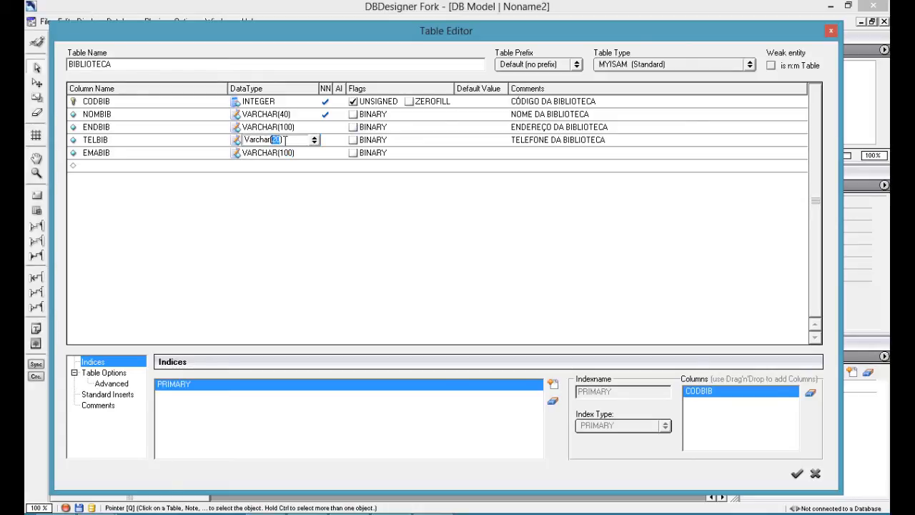
double_click(287, 127)
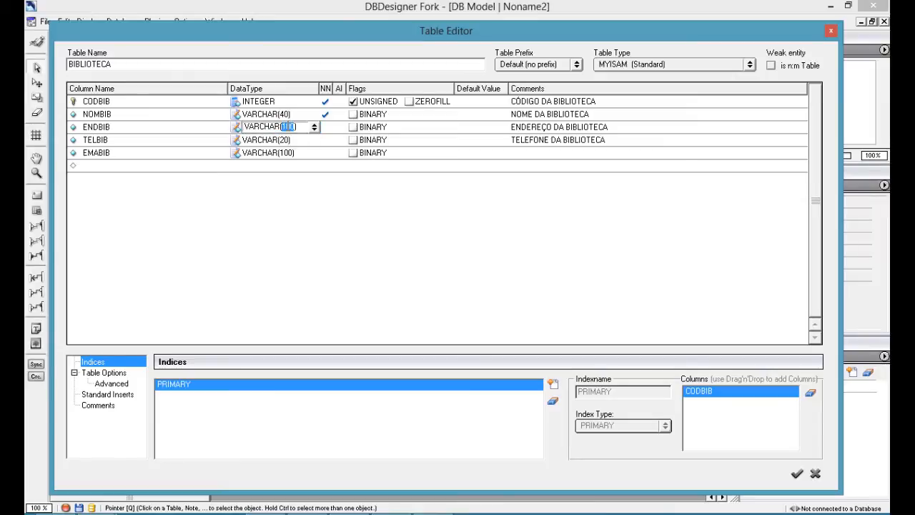
double_click(285, 114)
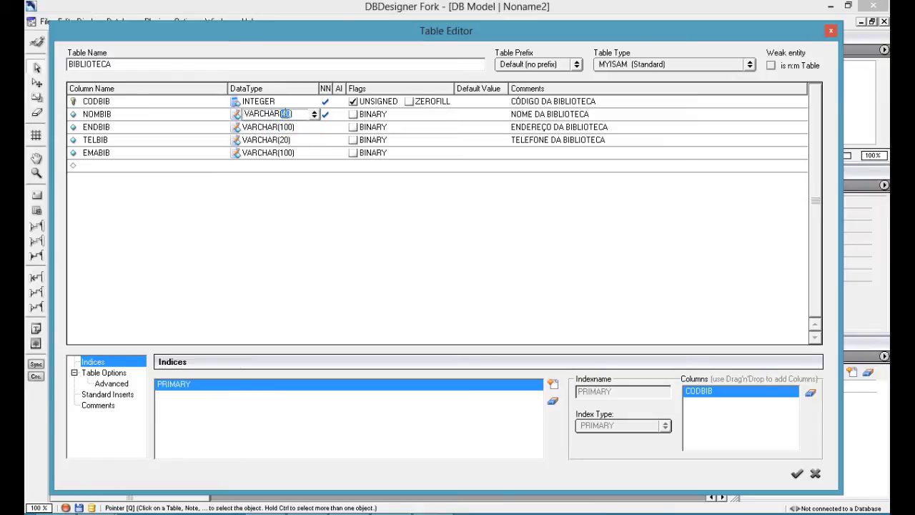
Enter E-MAIL DA BIBLIOTECA as the comment of the EMABIB column.
double_click(560, 152)
text(E)
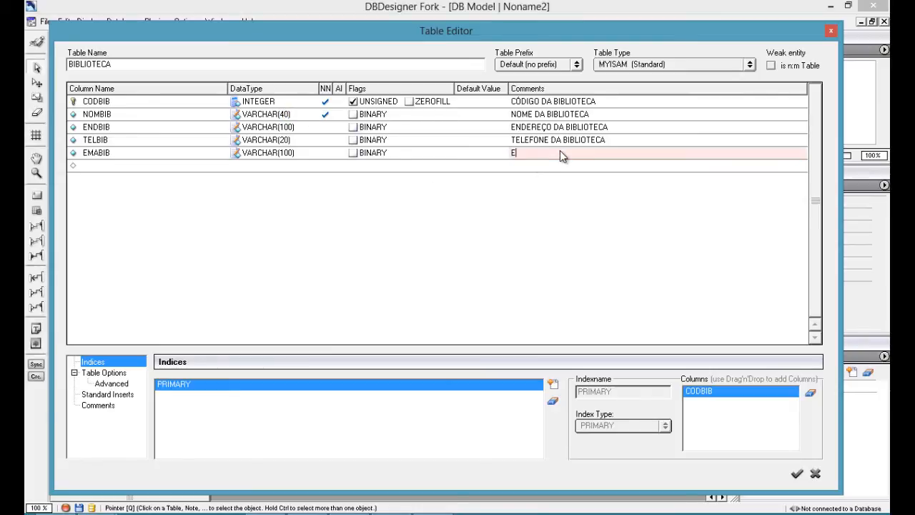
text(-MAIL DA BIBLIOTECA)
Apply the table definition and move the BIBLIOTECA table up and to the right on the canvas.
click(799, 472)
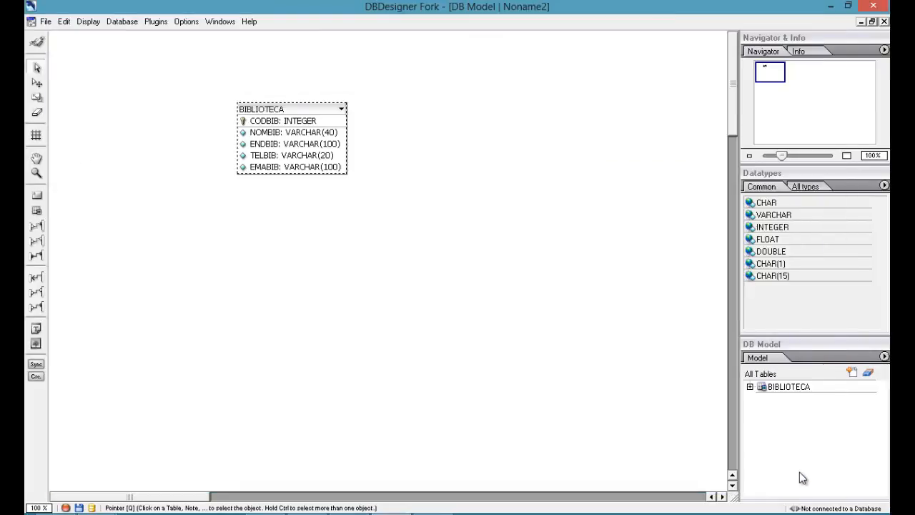
drag(269, 110, 336, 74)
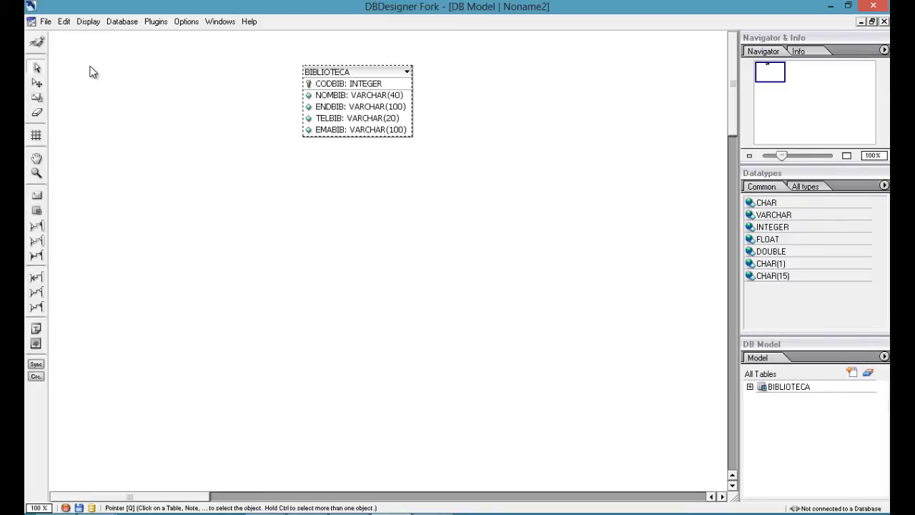
Save the model to the desktop as MODELO_BIBLIOTECA, in the DB-Model XML file format.
click(46, 22)
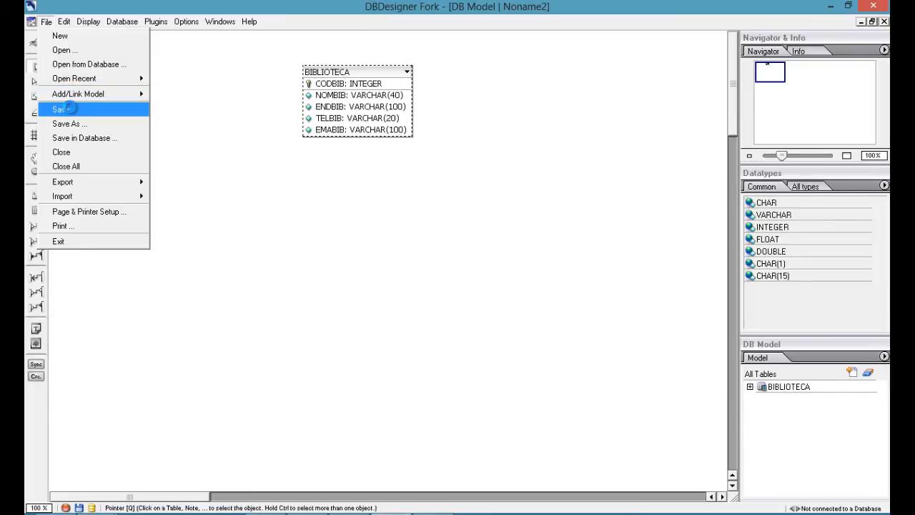
click(70, 110)
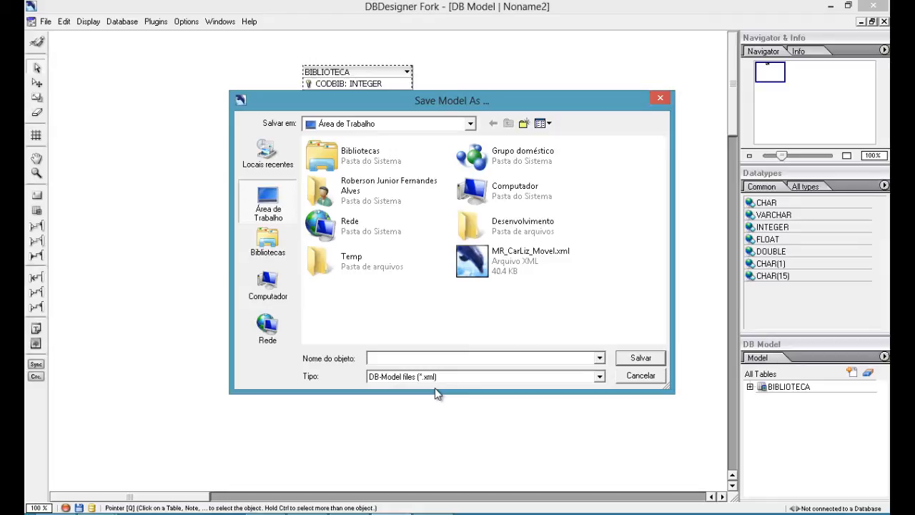
text(MODELO_)
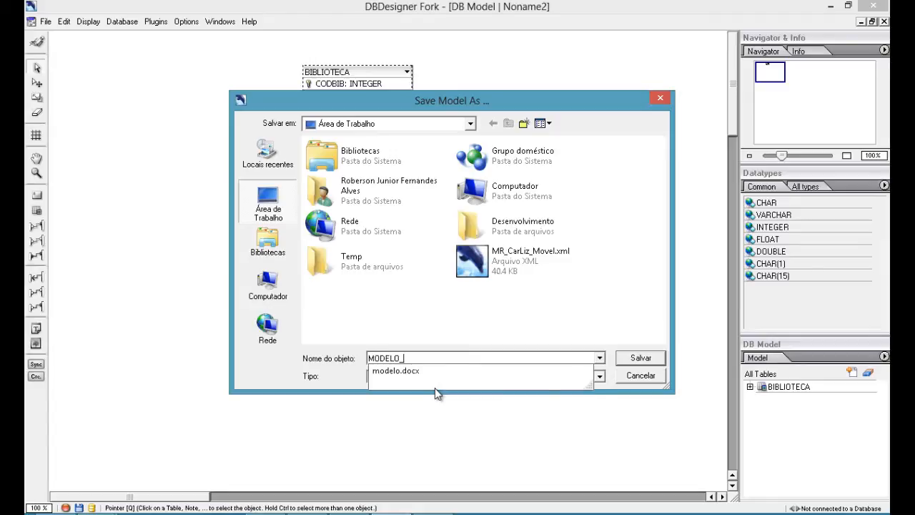
text(BIBLIOTECA)
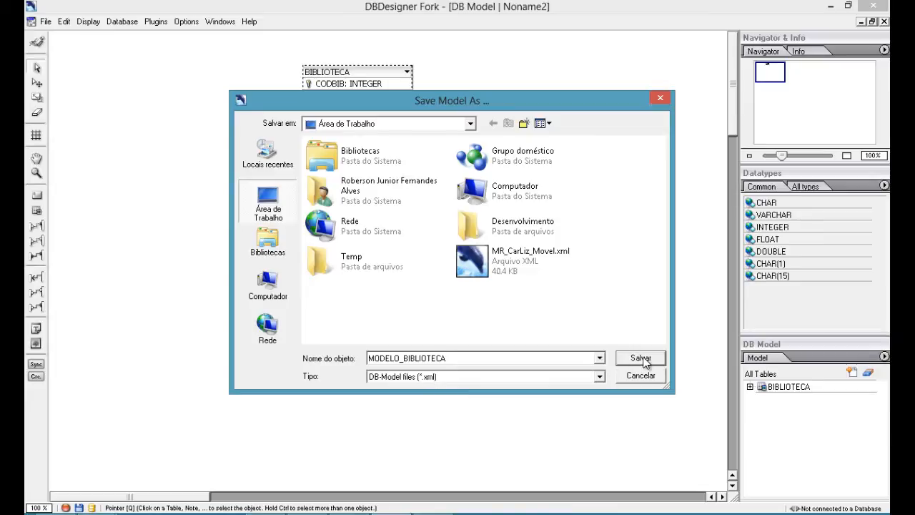
click(505, 377)
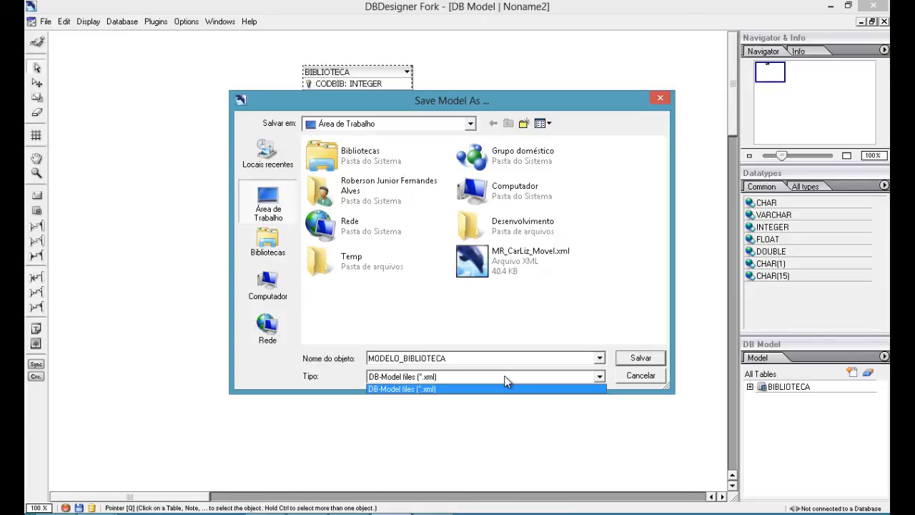
click(505, 376)
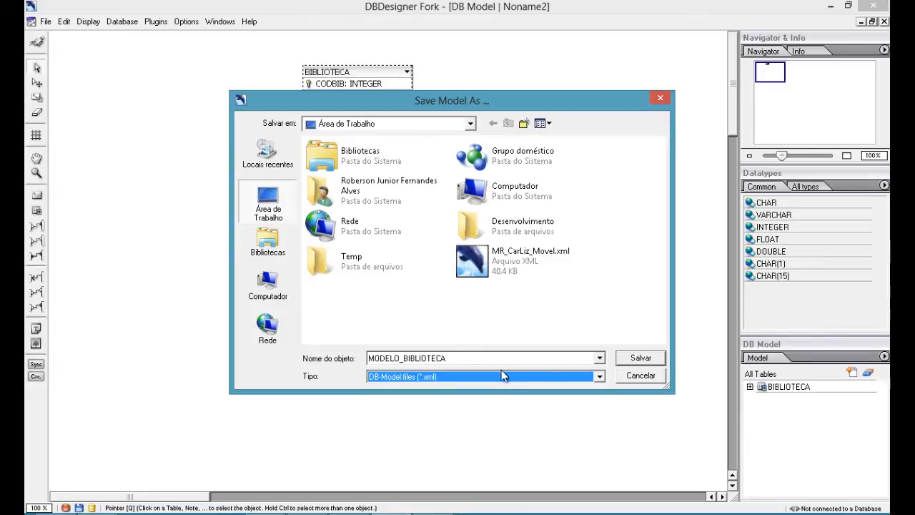
click(640, 358)
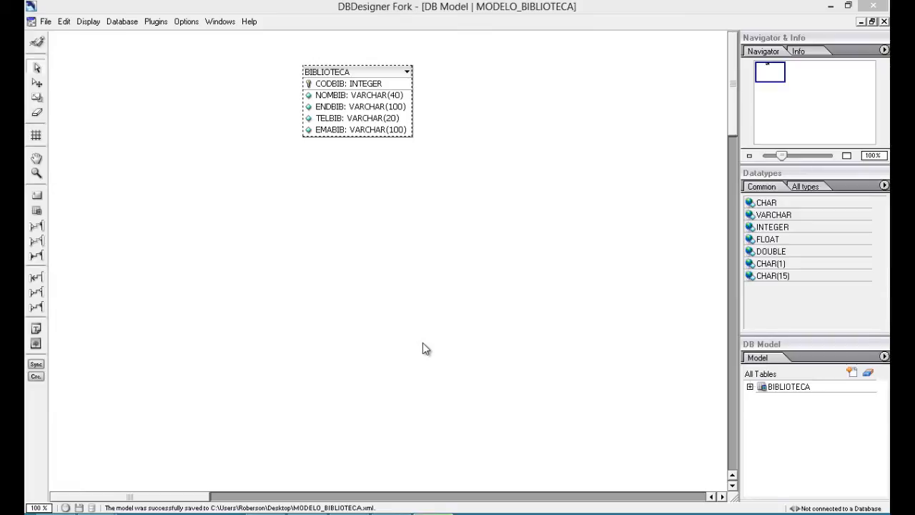
Open the BIBLIOTECA table for editing and delete its ENDBIB column.
double_click(348, 90)
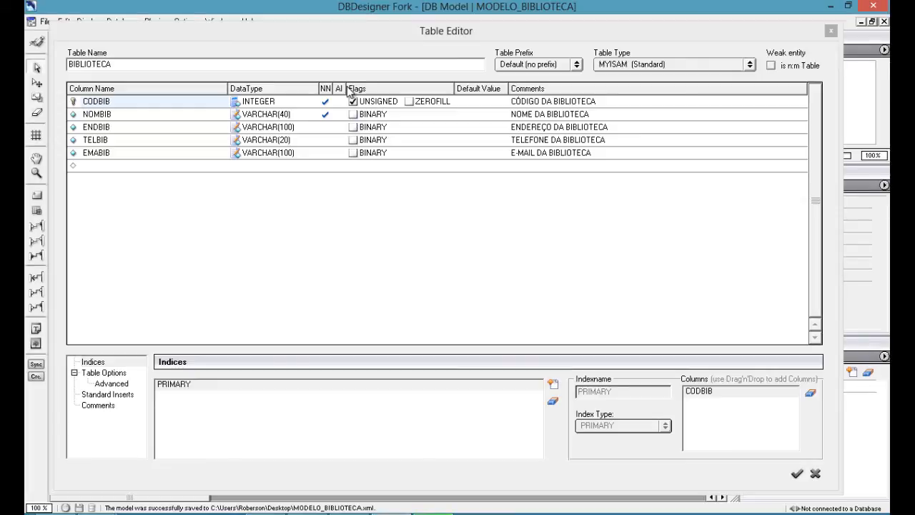
click(363, 32)
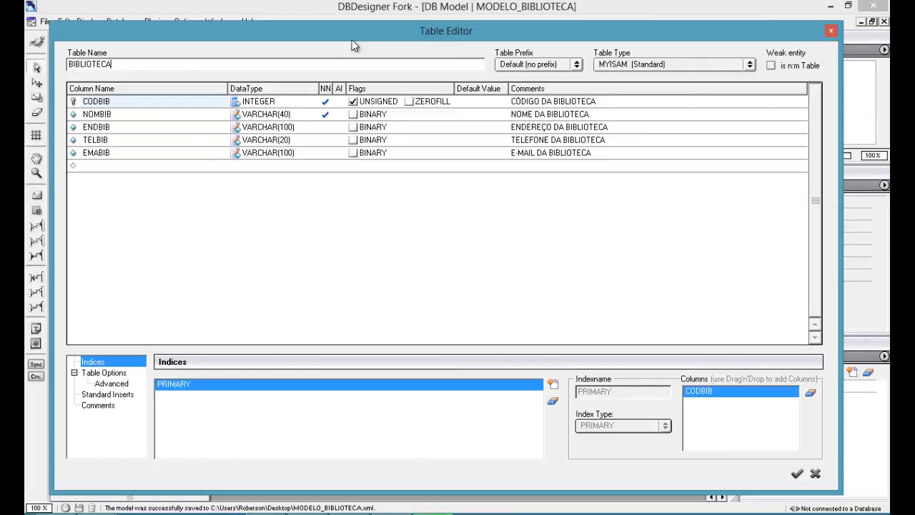
click(106, 128)
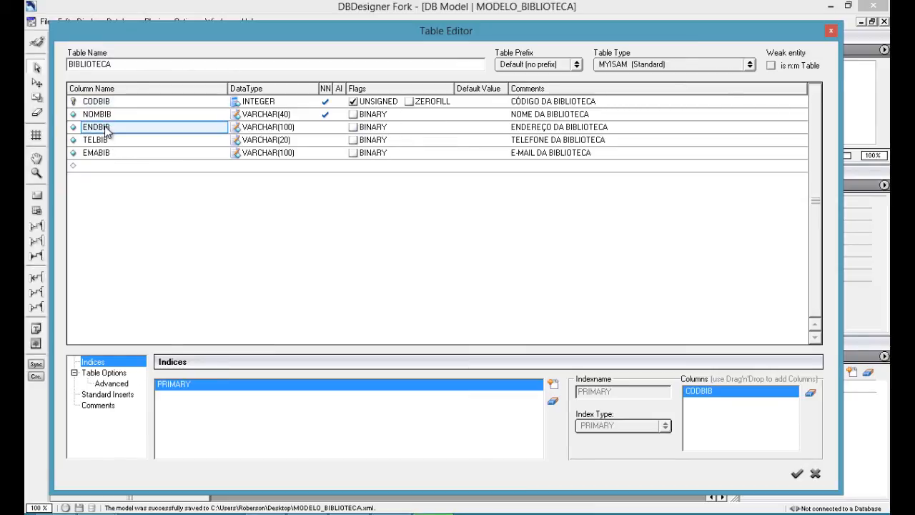
click(105, 128)
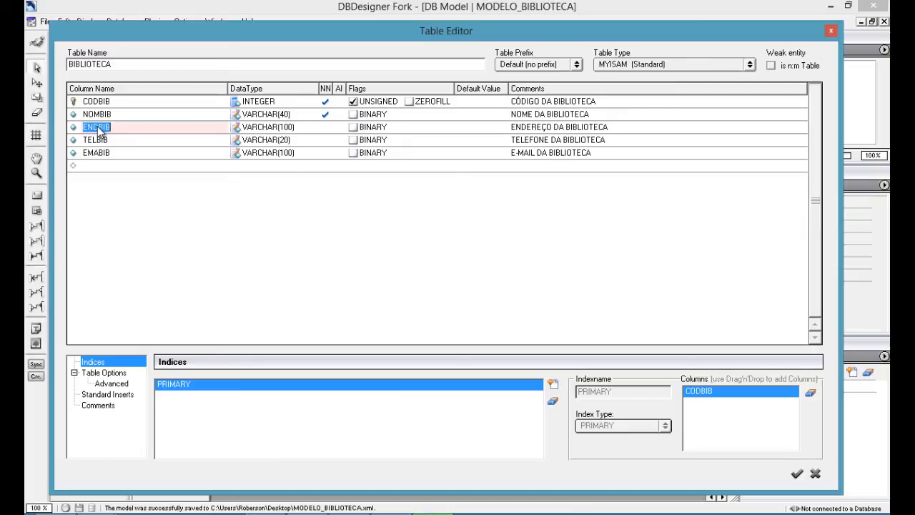
click(143, 143)
click(133, 131)
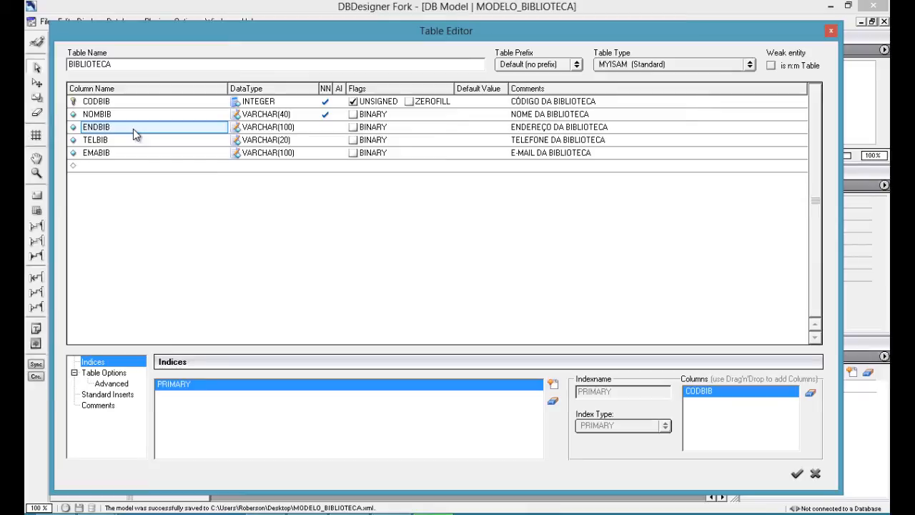
key(Delete)
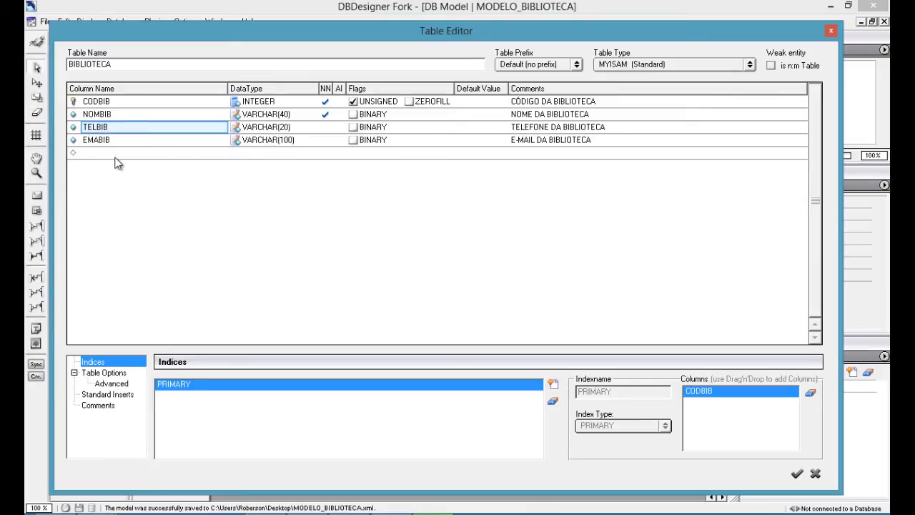
Add a column named RUAENDBIB with the data type VARCHAR(60) after EMABIB.
click(111, 153)
text(r)
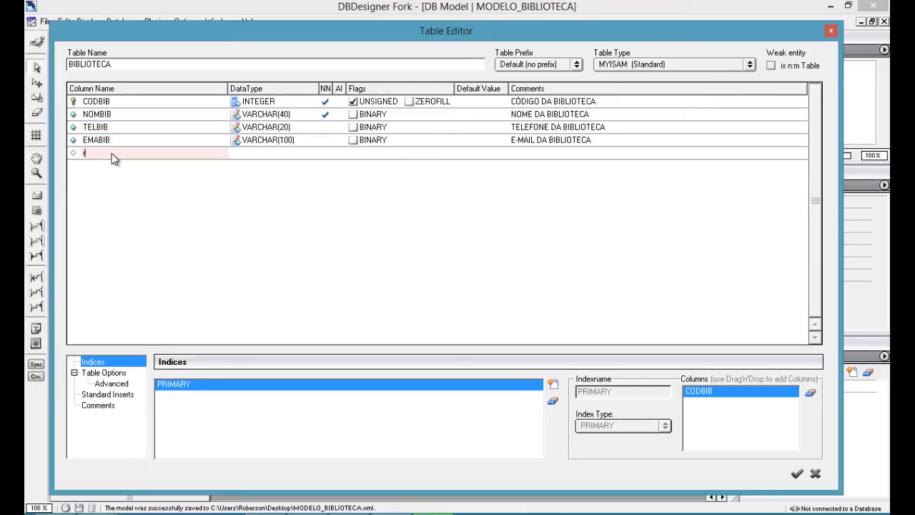
text(uaENDBIB)
key(Return)
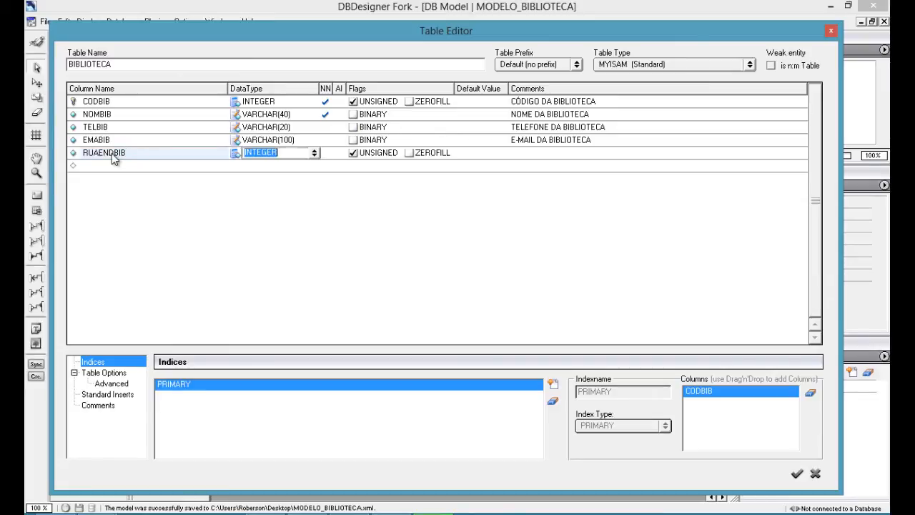
text(VARCHAR())
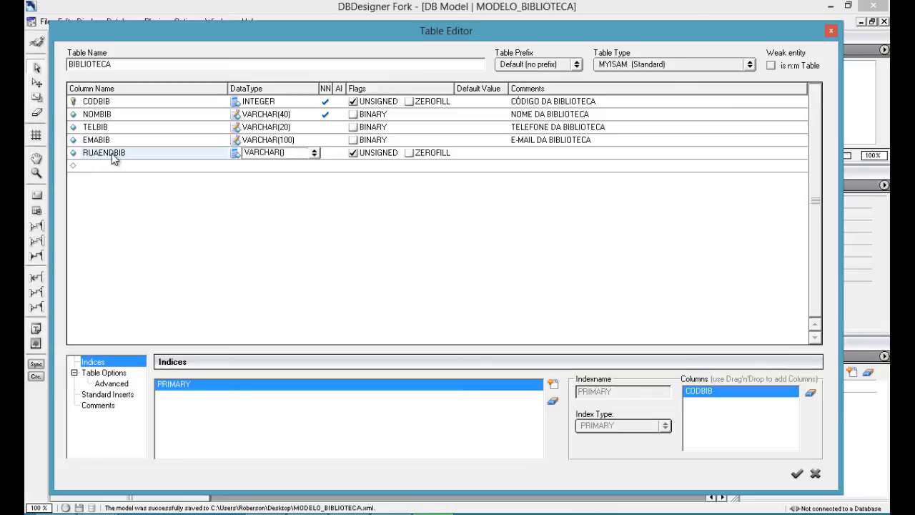
text(60)
key(Return)
Enter RUA DO ENDEREÇO DA BIBLIOTECA as the comment of the RUAENDBIB column.
click(544, 153)
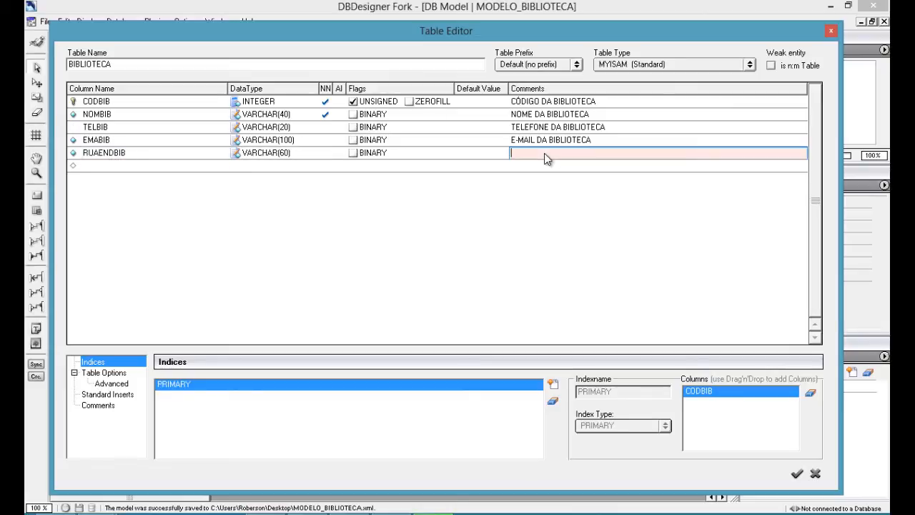
text(RUA DO ENDEREÇO DO)
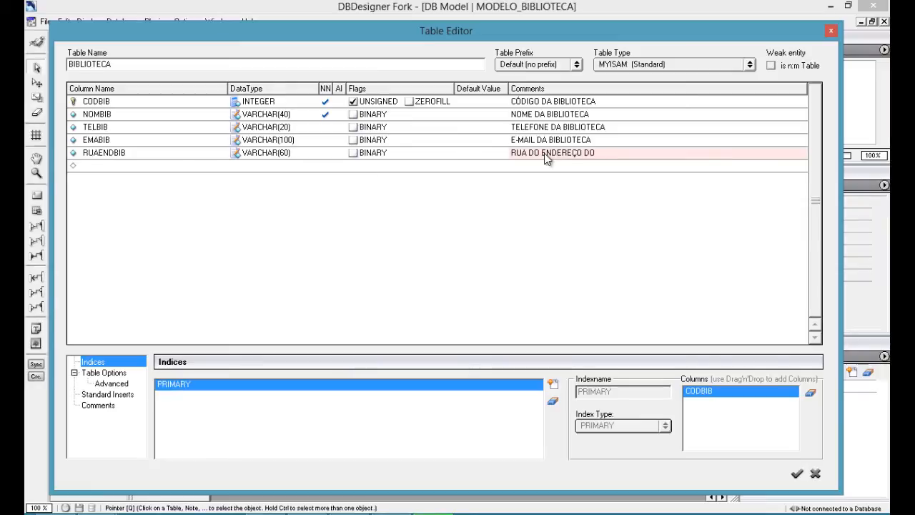
key(BackSpace)
text(A BIBLITOE)
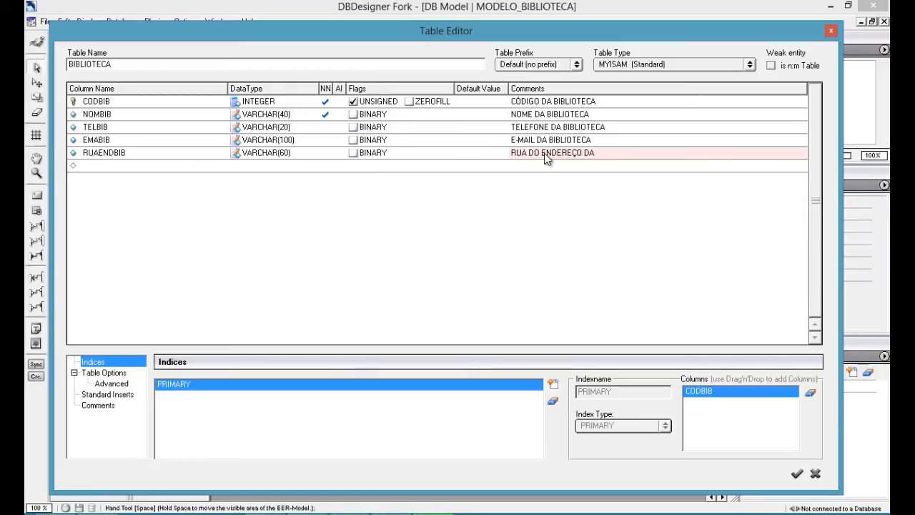
key(BackSpace)
key(BackSpace)
key(BackSpace)
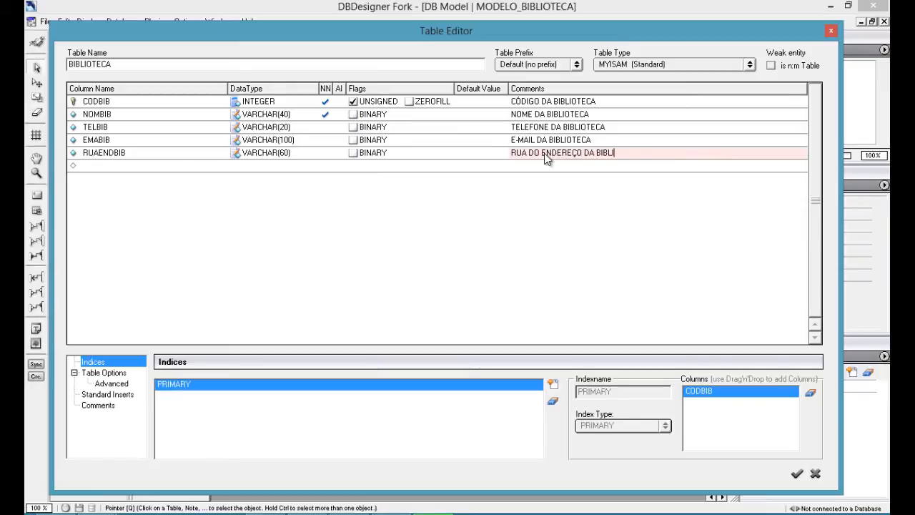
text(OTECA)
key(Return)
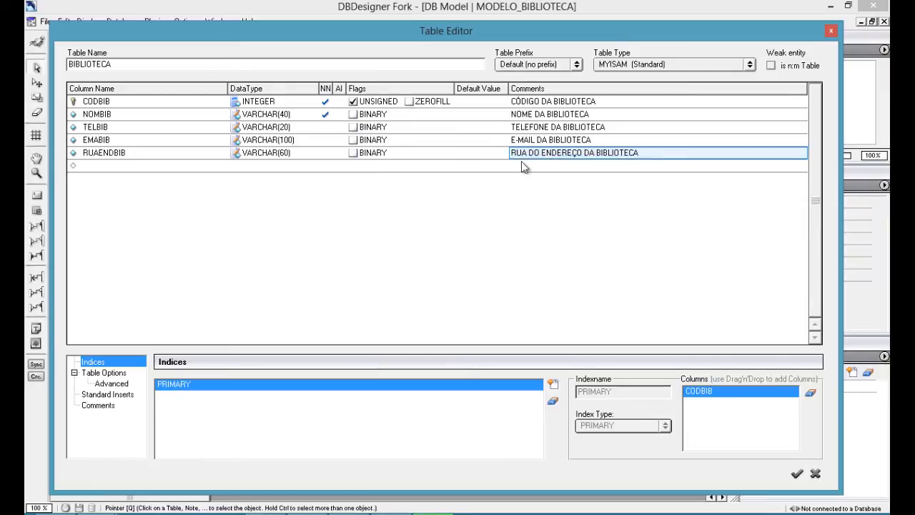
Add a column named NUMENDBIB with the data type VARCHAR(20) after RUAENDBIB.
click(116, 164)
text(NUME)
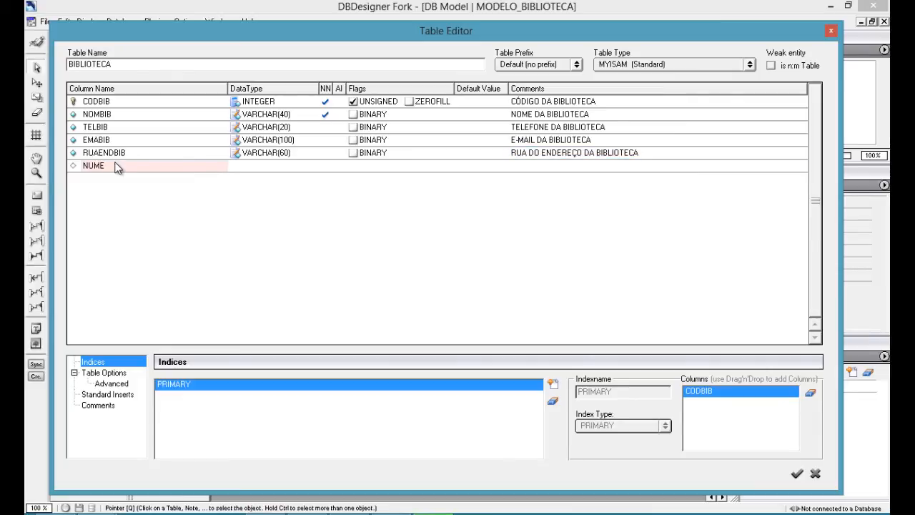
text(NDBIB)
key(Return)
text(VARCHAR)
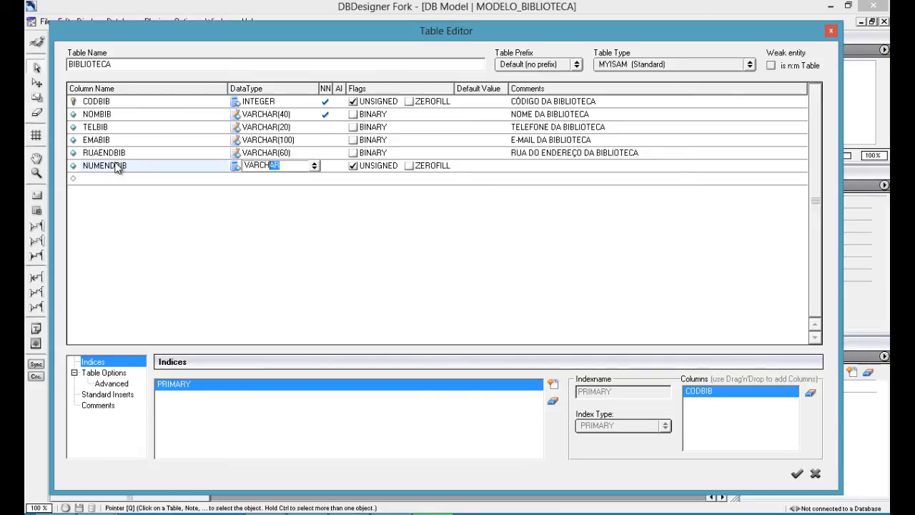
text((20))
key(Return)
Enter NÚMERO DO ENDEREÇO DA BIBLIOTECA as the comment of the NUMENDBIB column.
click(519, 166)
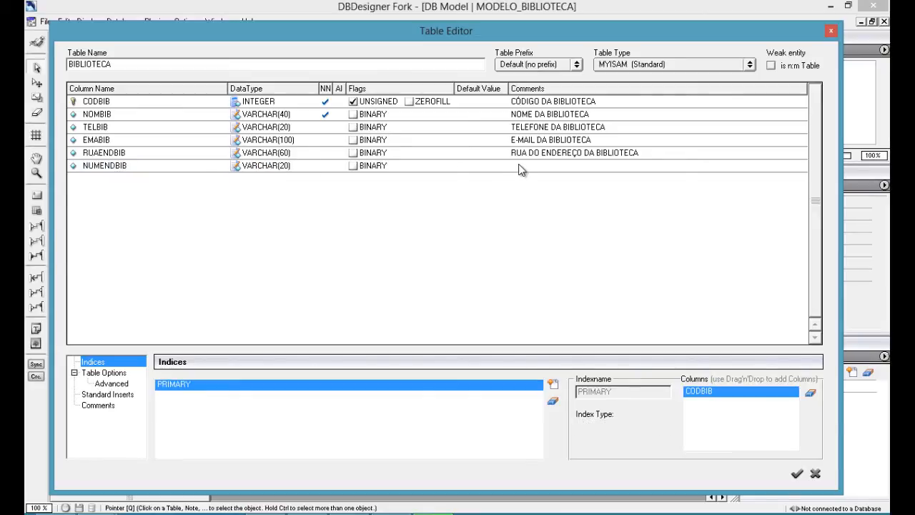
text(NÚMERO DO )
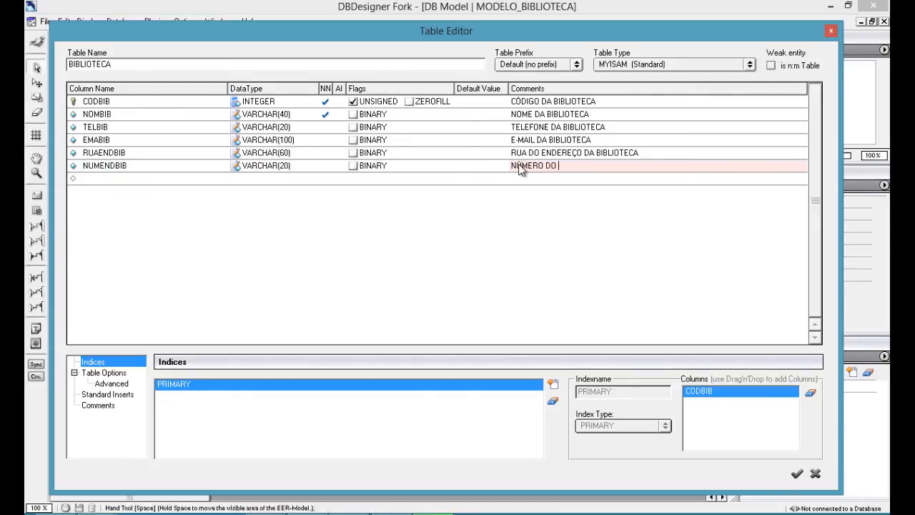
text(ENDEREÇO DA BIBLIOTECA)
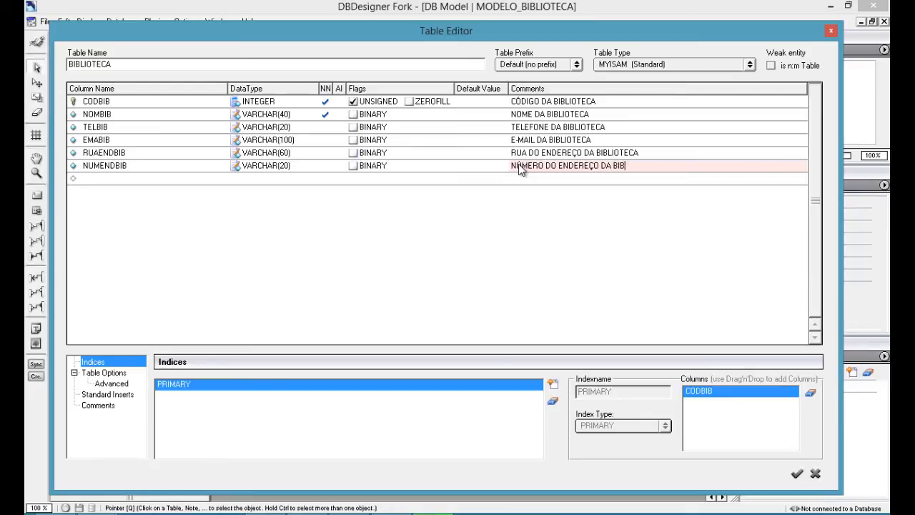
key(Return)
Add a column named COMENDBIB with the data type VARCHAR(20) after NUMENDBIB.
click(145, 181)
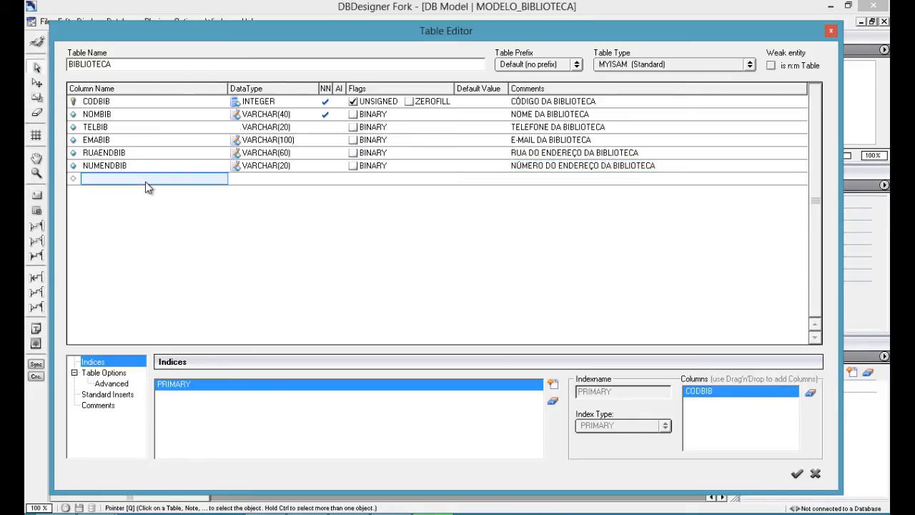
text(COM)
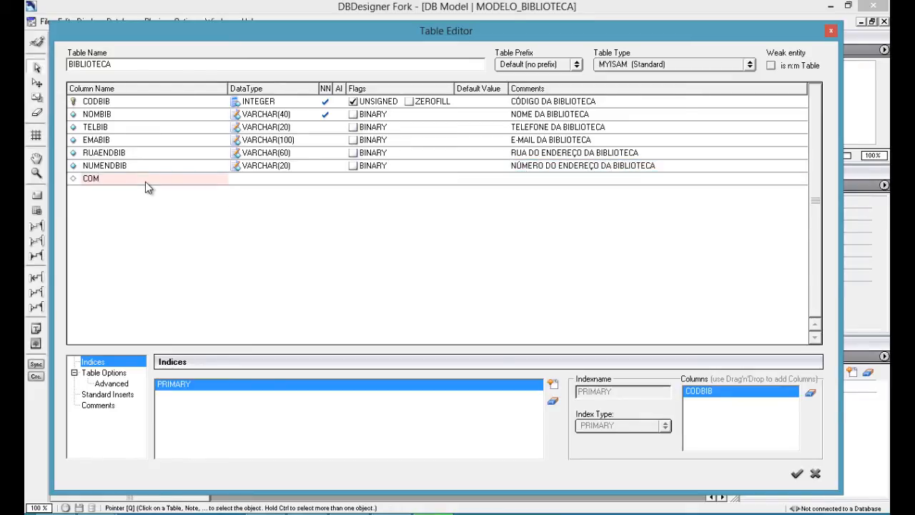
text(ENDBIB)
key(Tab)
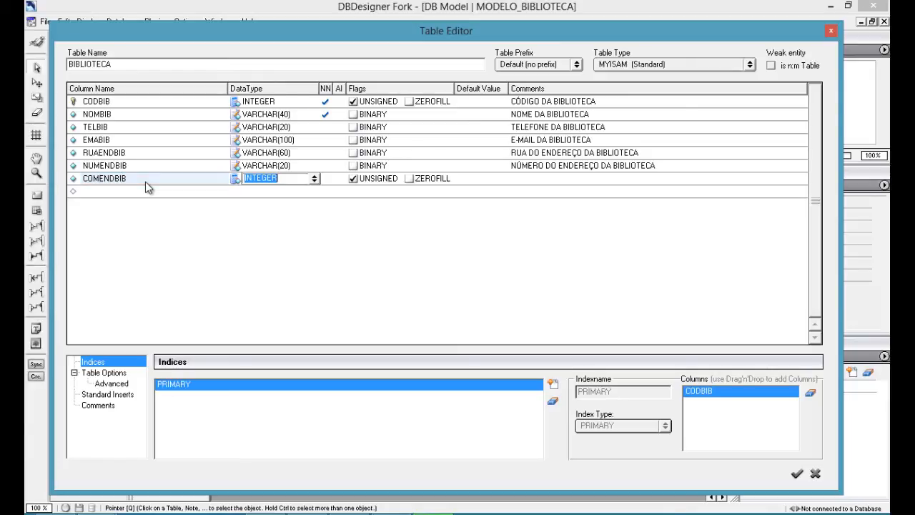
text(VARCHAR(20))
key(Return)
Enter COMPLEMENTO ENDEREÇO DA BIBLIOTECA as the comment of the COMENDBIB column.
click(562, 181)
text(COM)
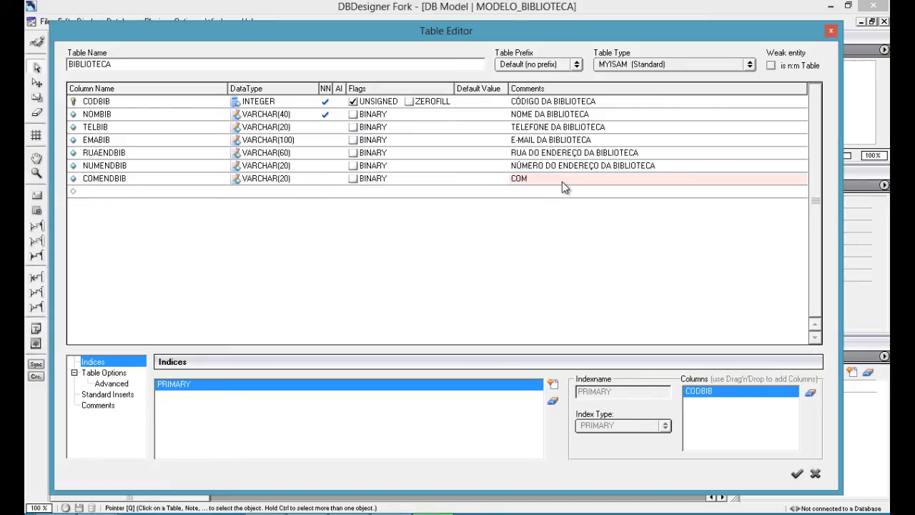
text(PLEMENTO)
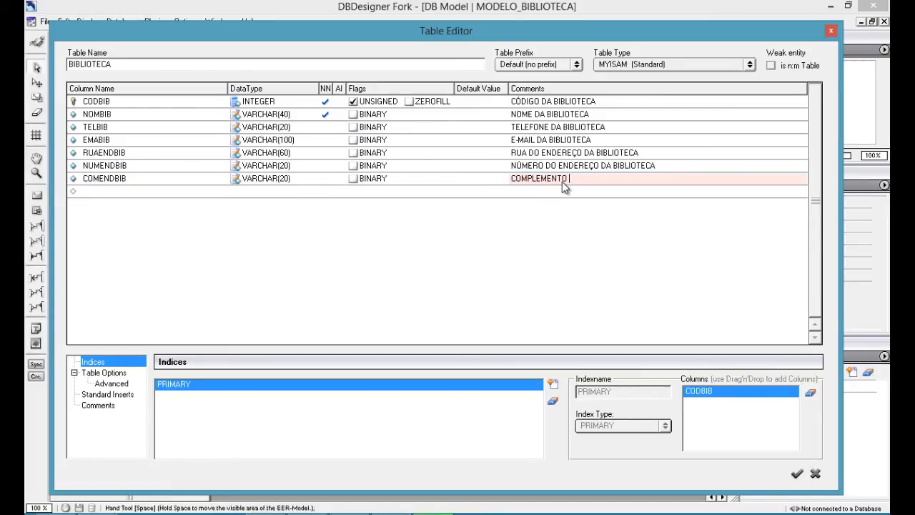
text( ENDEREÇO DA BIBLIOTECA)
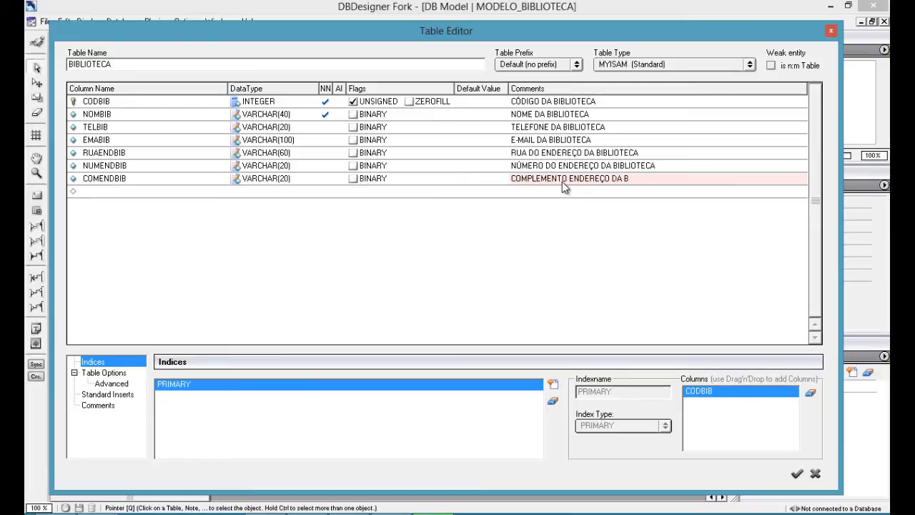
key(Return)
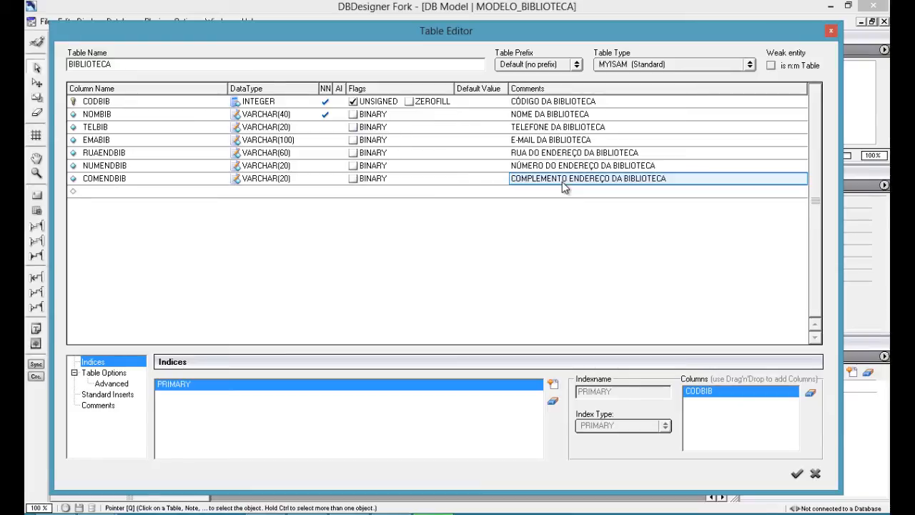
Set the data type of the COMENDBIB column to VARCHAR(40).
click(286, 180)
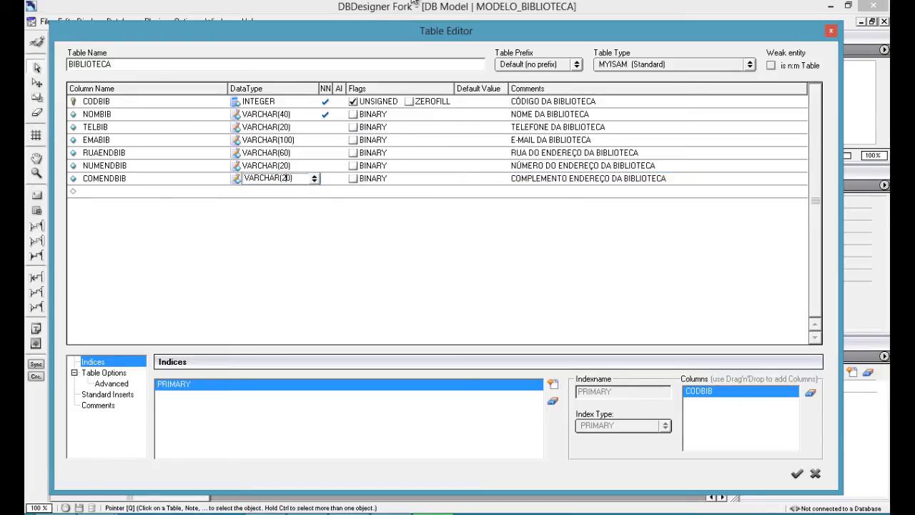
key(BackSpace)
text(4)
Add a column named BAIENDBIB with the data type VARCHAR(40) after COMENDBIB.
click(103, 192)
text(BAI)
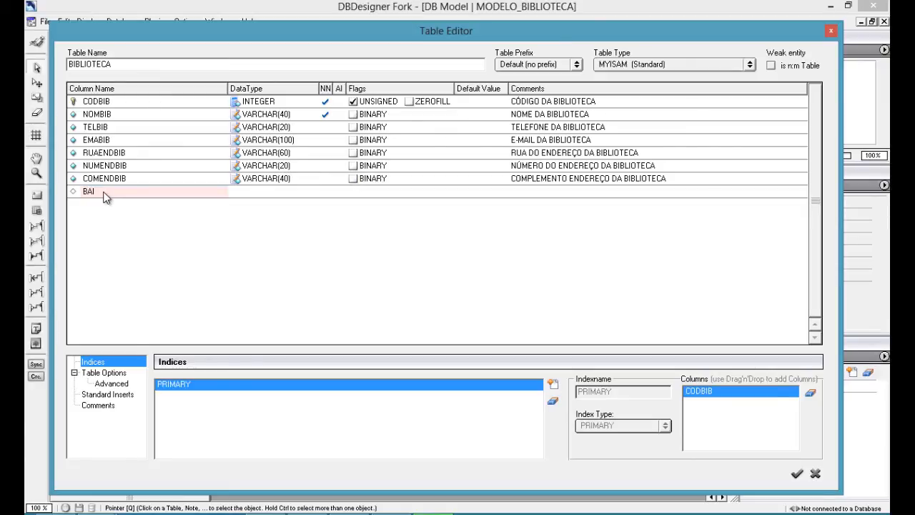
text(ENDBIB)
key(Tab)
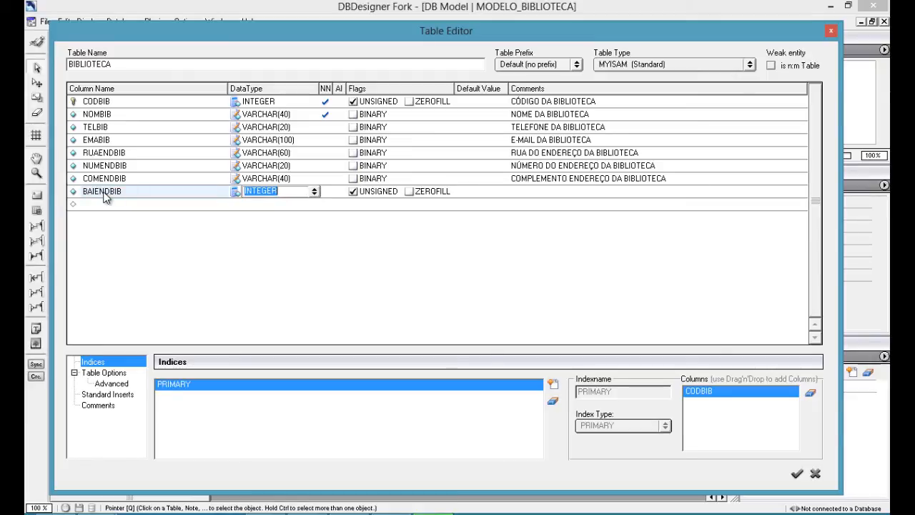
text(VARCHAR)
key(Return)
text(0)
key(Return)
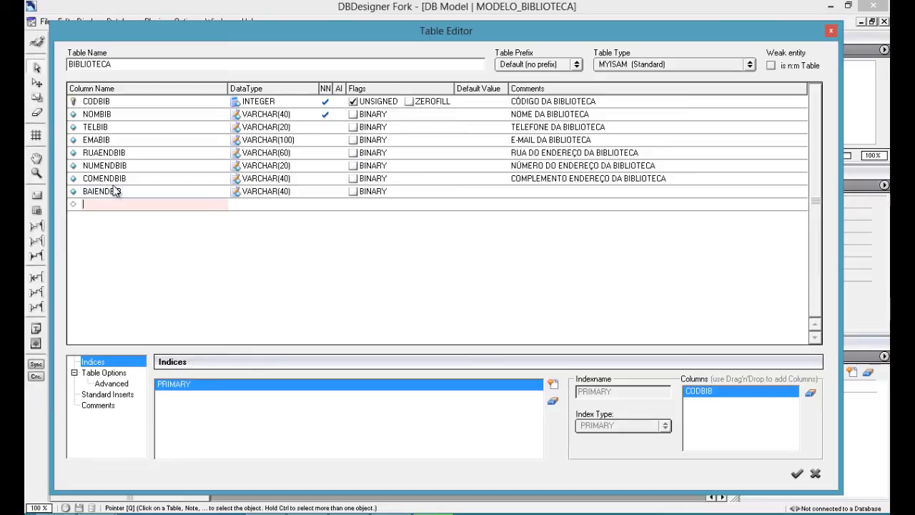
Enter BAIRRO DO ENDEREÇO DA BIBLIOTECA as the comment of the BAIENDBIB column.
click(528, 192)
text(BA)
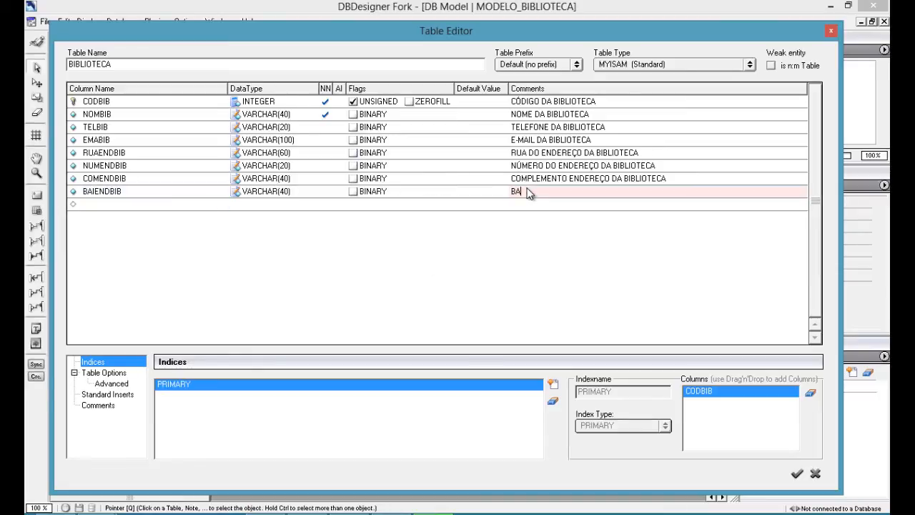
text(IRRO DO ENDEREÇO DA BIBLIOTECA)
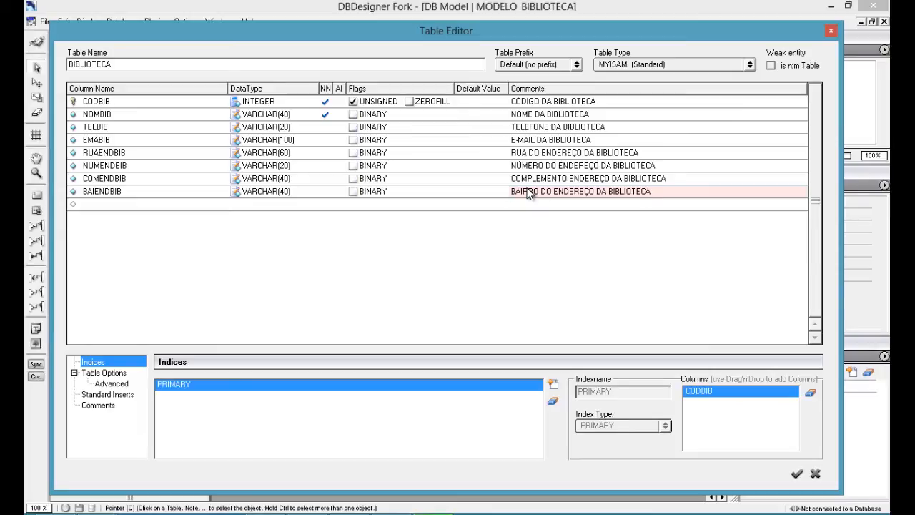
Apply the changes to the BIBLIOTECA table and save the model.
click(797, 475)
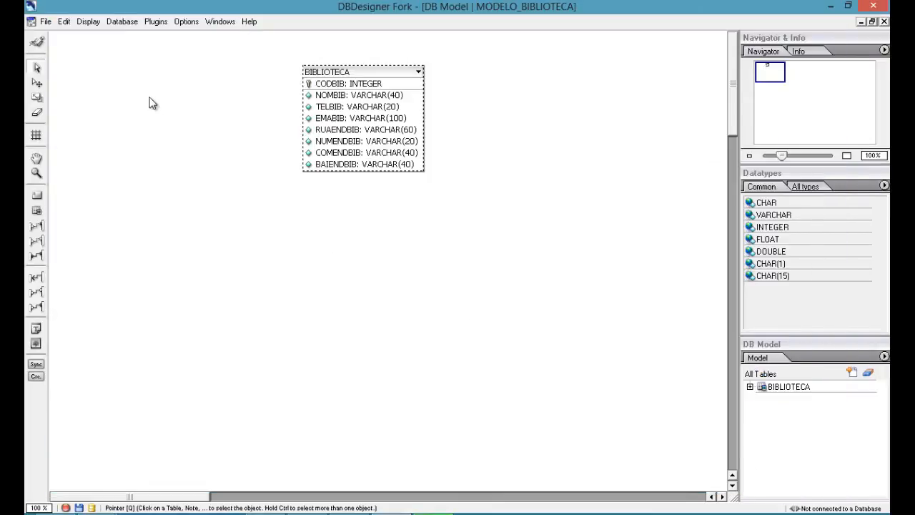
click(46, 21)
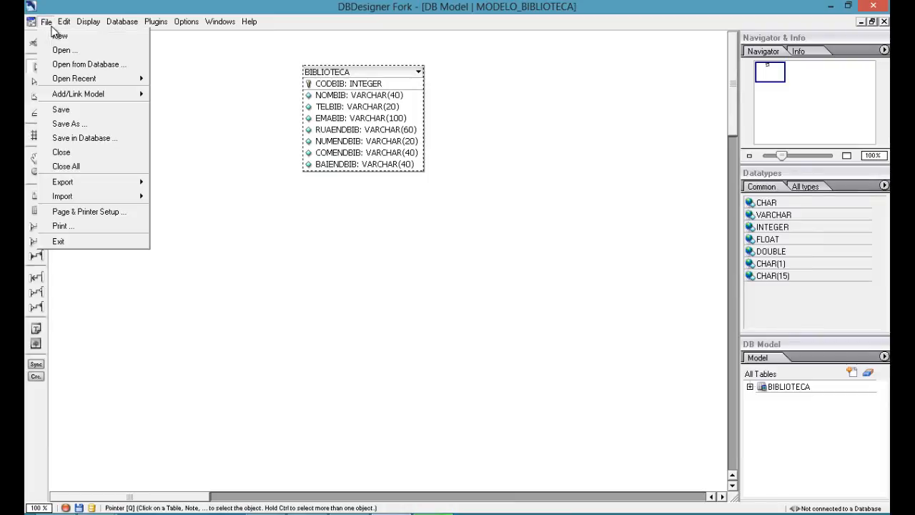
click(85, 112)
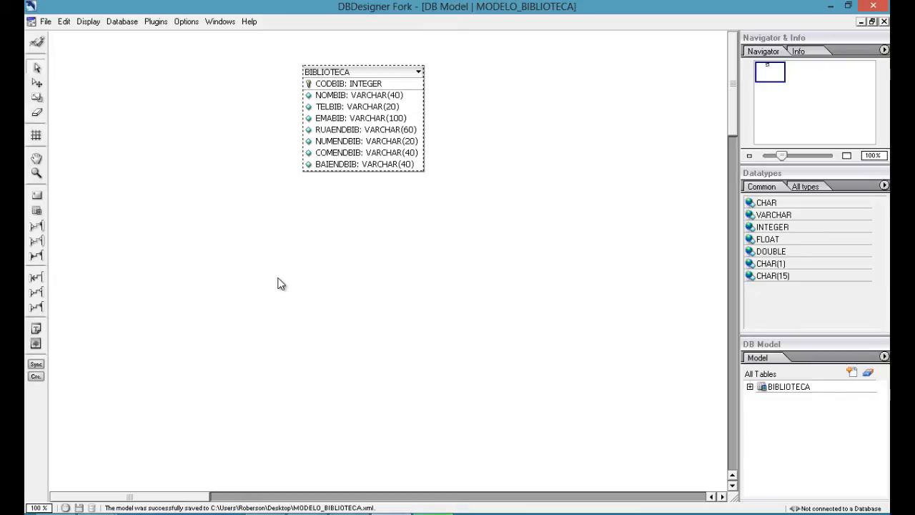
Switch to the Word document modelo.docx to check the attributes listed for LIVRO, and return to DBDesigner Fork.
click(307, 513)
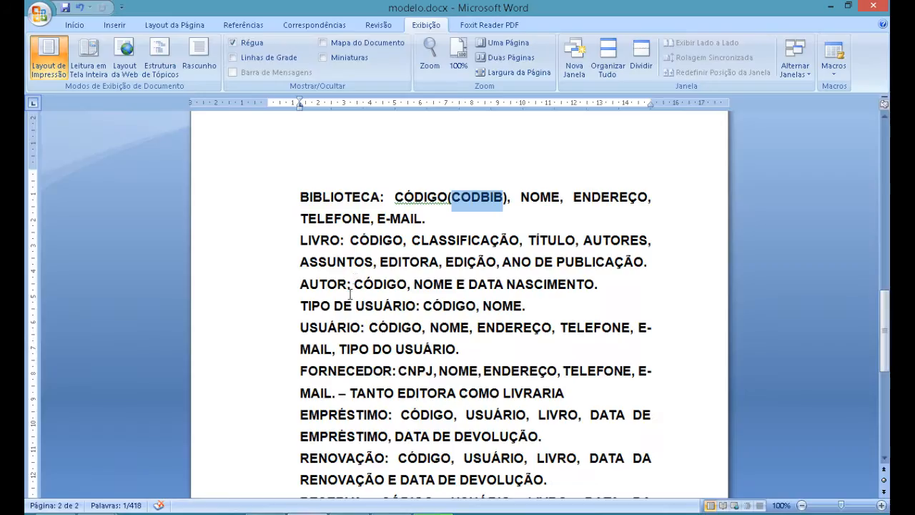
click(331, 240)
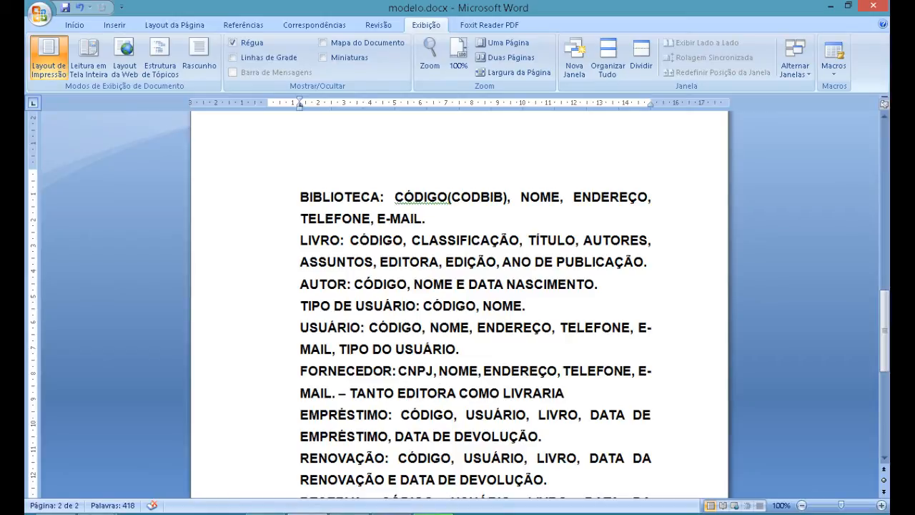
click(392, 512)
Add a new table to the model below and to the left of BIBLIOTECA and open it for editing.
click(36, 196)
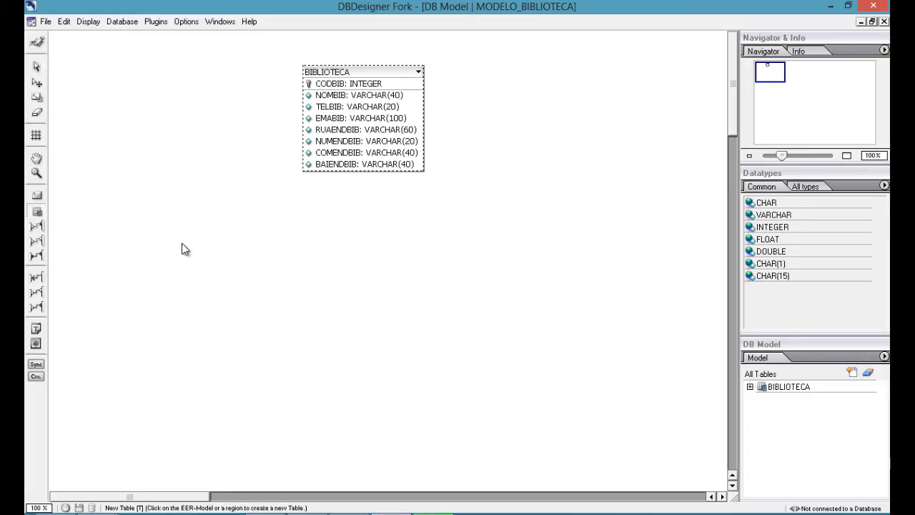
click(183, 244)
click(203, 255)
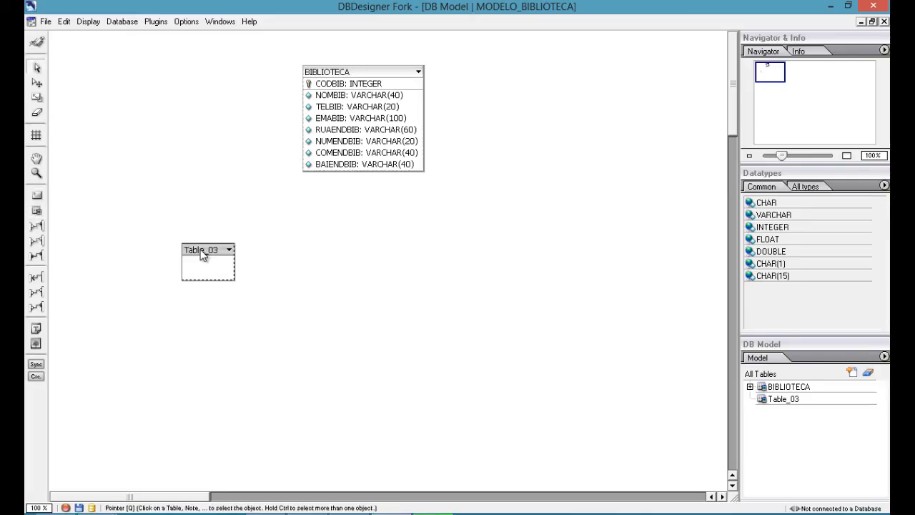
double_click(202, 255)
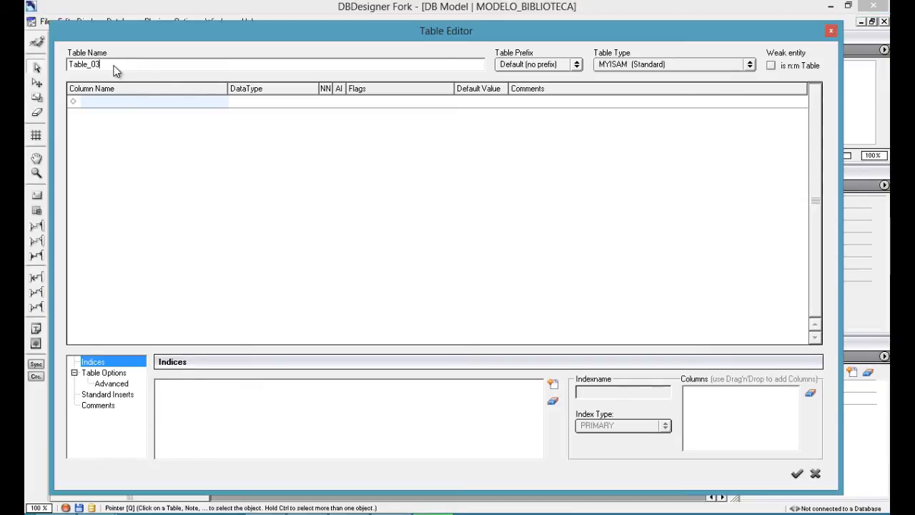
Name the new table LIBRO and accept the suggested idLIBRO as its first column.
text(LIBRO)
key(Tab)
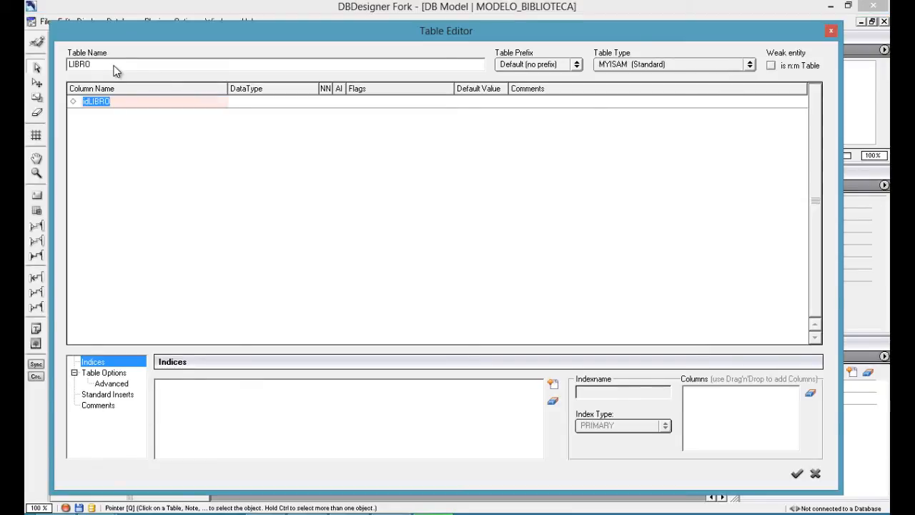
key(Return)
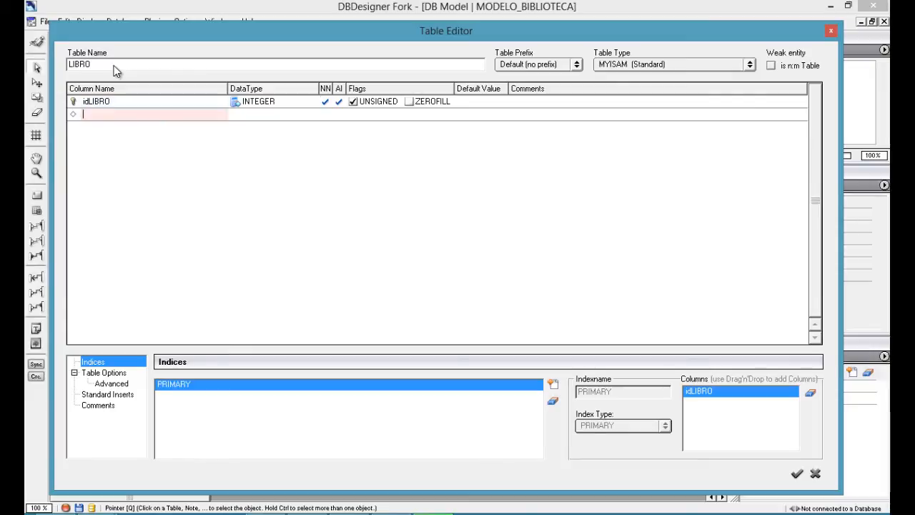
Rename the table as LIVRO and its key column as CODLIV.
click(107, 62)
double_click(89, 66)
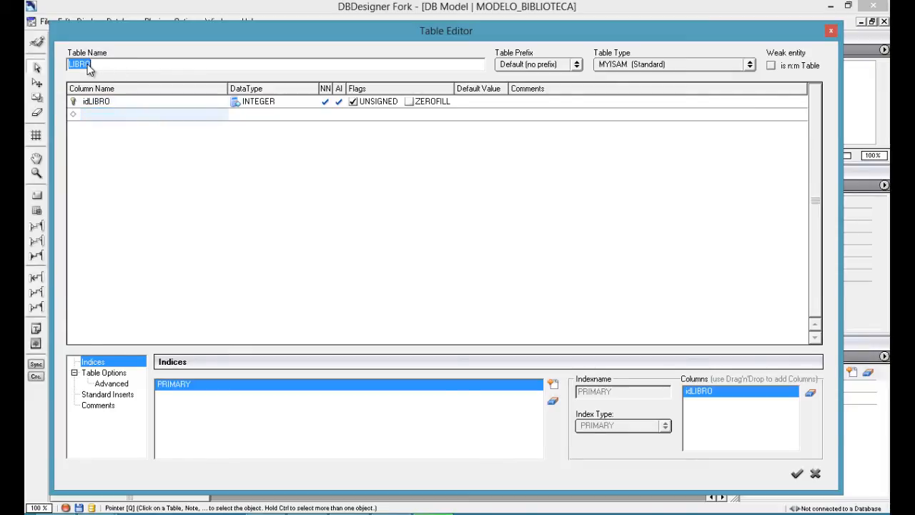
text(LIVRO)
click(107, 102)
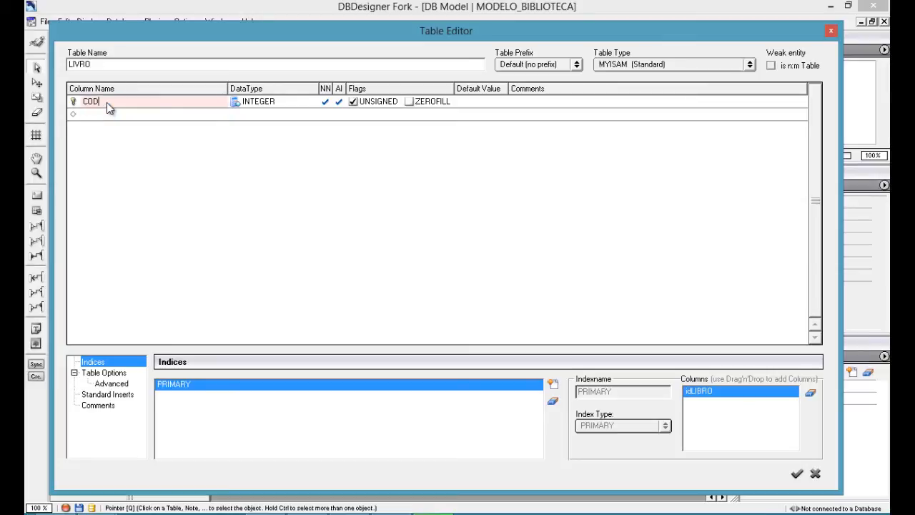
text(CODLIV)
key(Return)
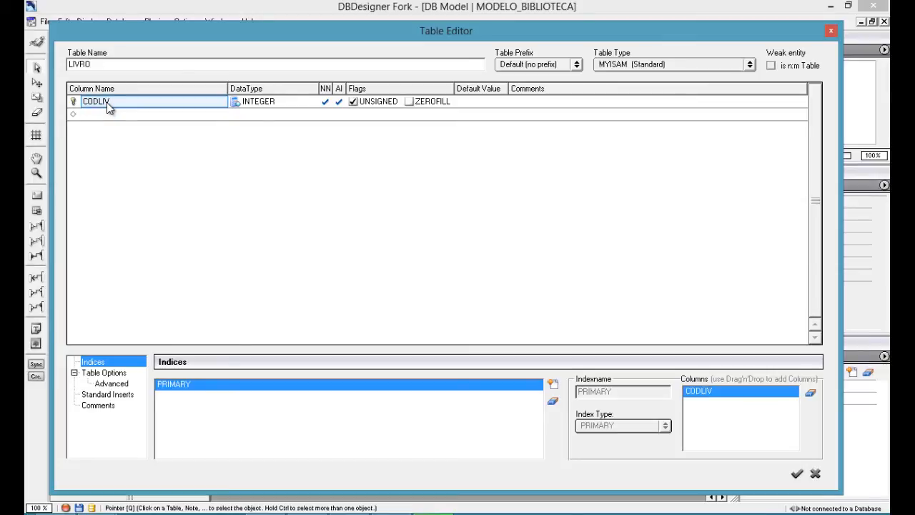
Turn off auto increment for CODLIV and enter CÓDIGO DO LIVRO as its comment.
click(342, 105)
click(576, 102)
text(C;ODIGO)
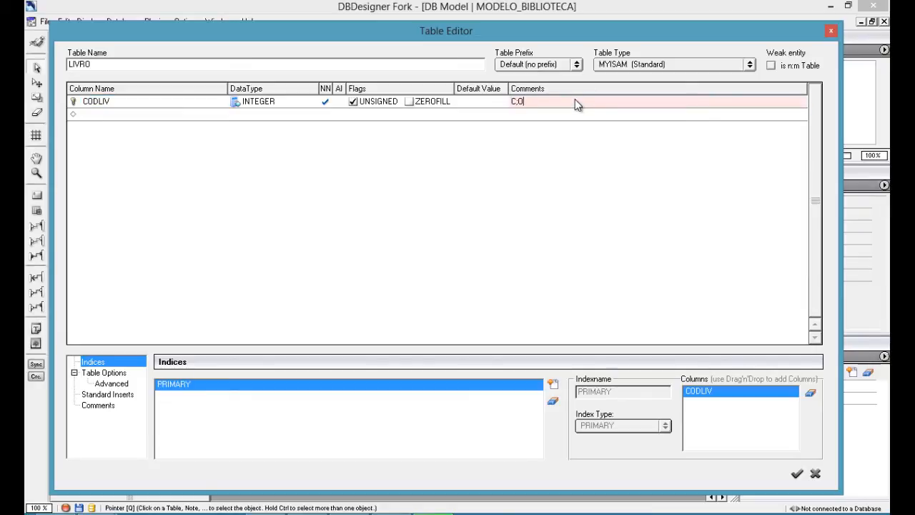
key(BackSpace)
key(BackSpace)
key(BackSpace)
key(BackSpace)
key(BackSpace)
key(BackSpace)
key(BackSpace)
text(ÓDIGO DO LIVRO)
Add a column named TITLIV with the data type VARCHAR(80) to the LIVRO table.
click(129, 119)
text(TIT)
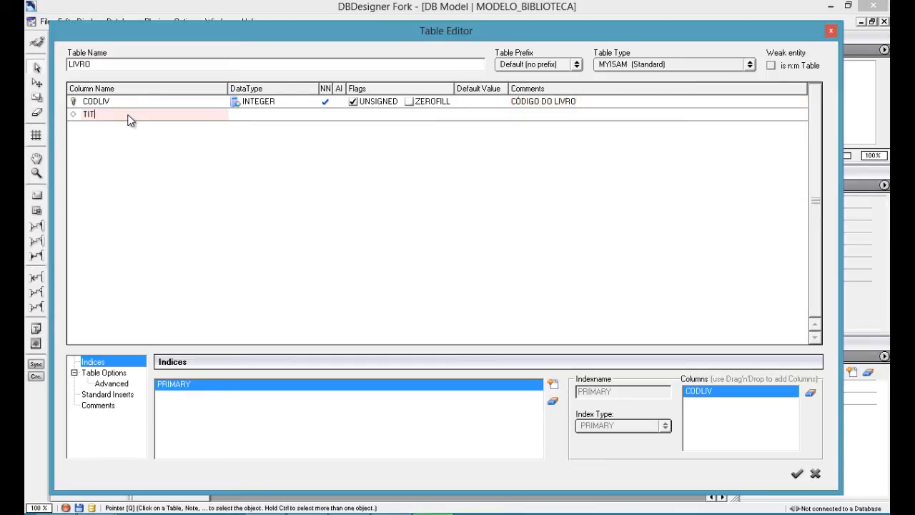
text(LIV)
key(Tab)
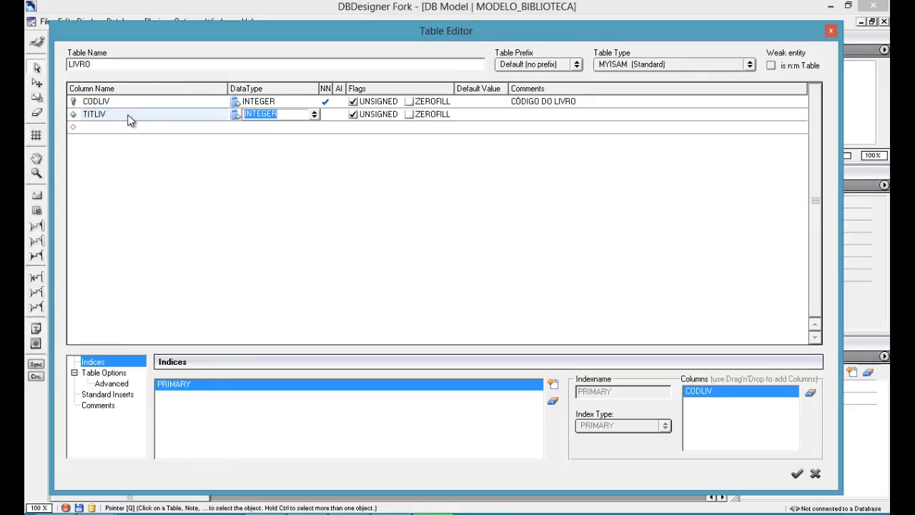
text(VARCHAR)
text(())
text(80)
key(Return)
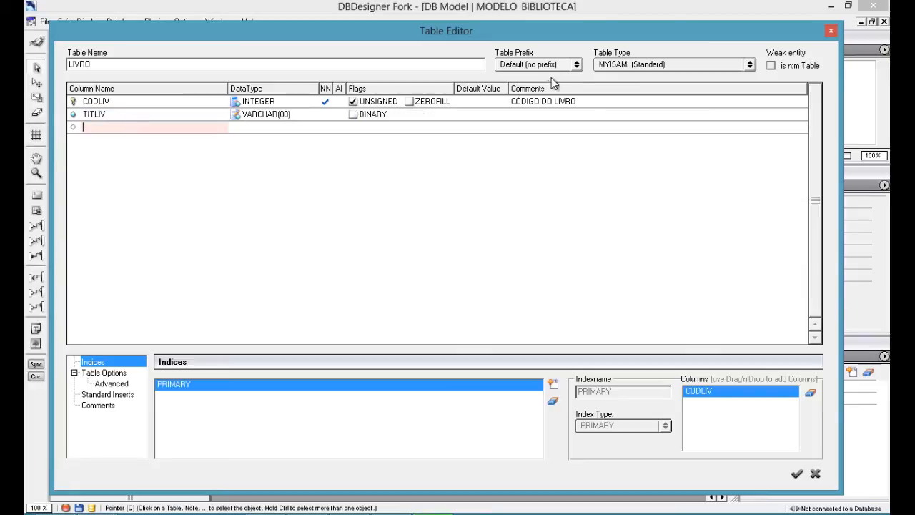
Enter TÍTULO DO LIVRO as the comment of the TITLIV column.
click(527, 116)
text(TÍTU)
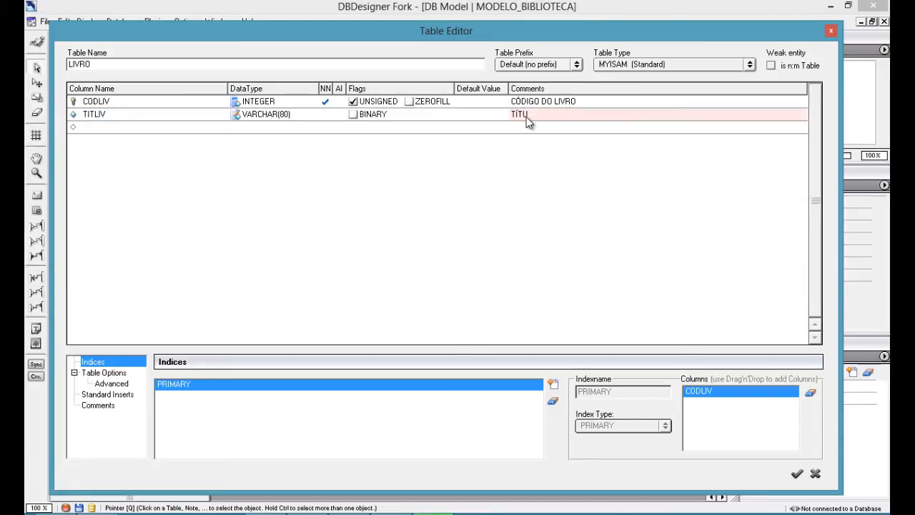
text(LO DO LIVRO)
key(Return)
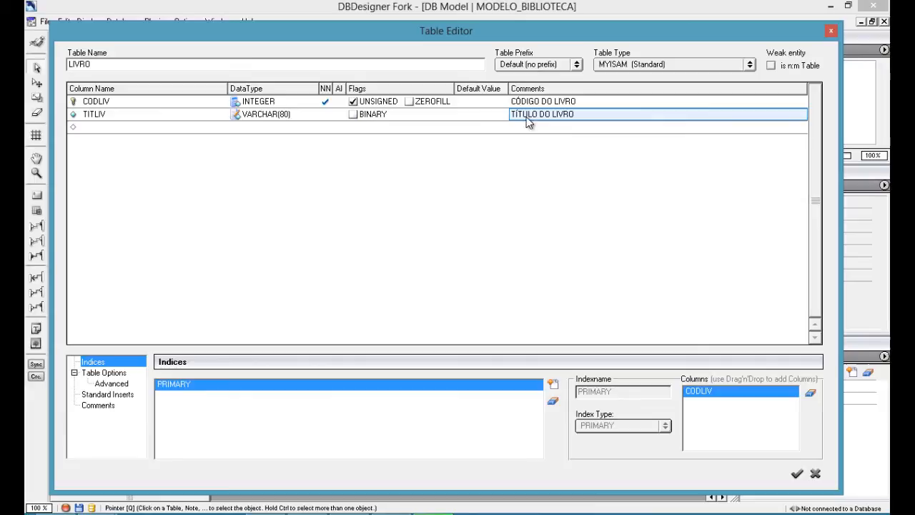
Add a column named CLALIV after TITLIV, keeping the default INTEGER data type.
click(132, 127)
text(CLA)
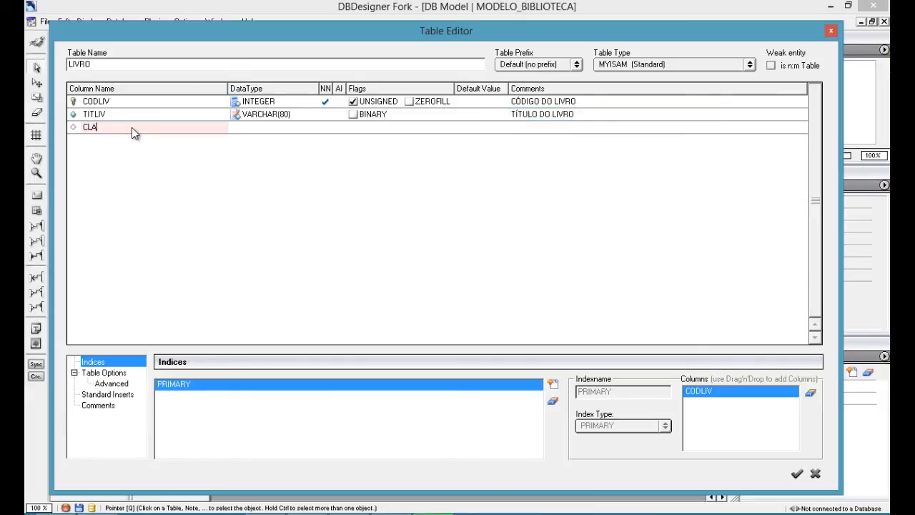
text(LIV)
key(Tab)
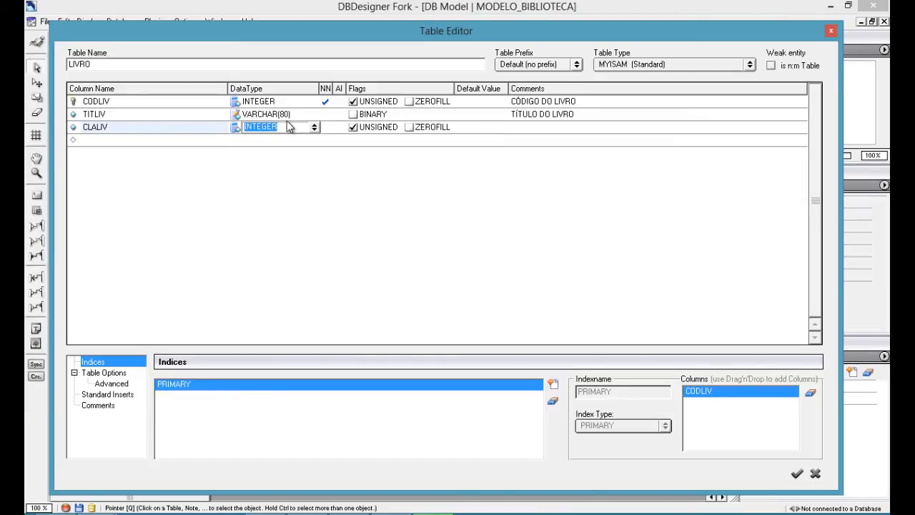
Mark the TITLIV and CLALIV columns as not null.
click(535, 132)
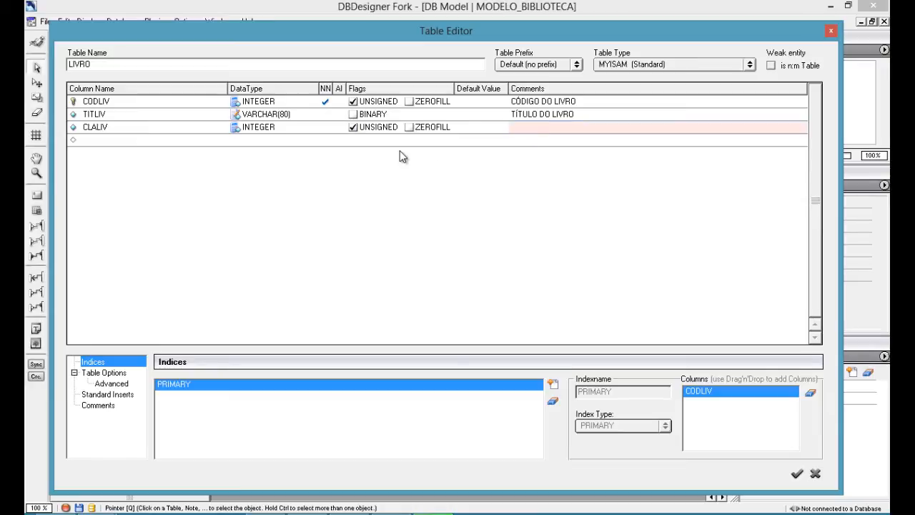
click(325, 114)
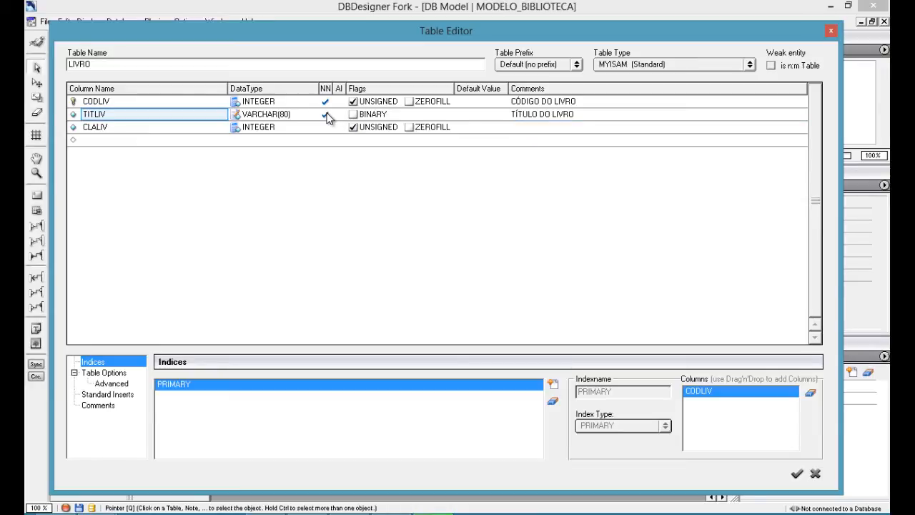
click(326, 127)
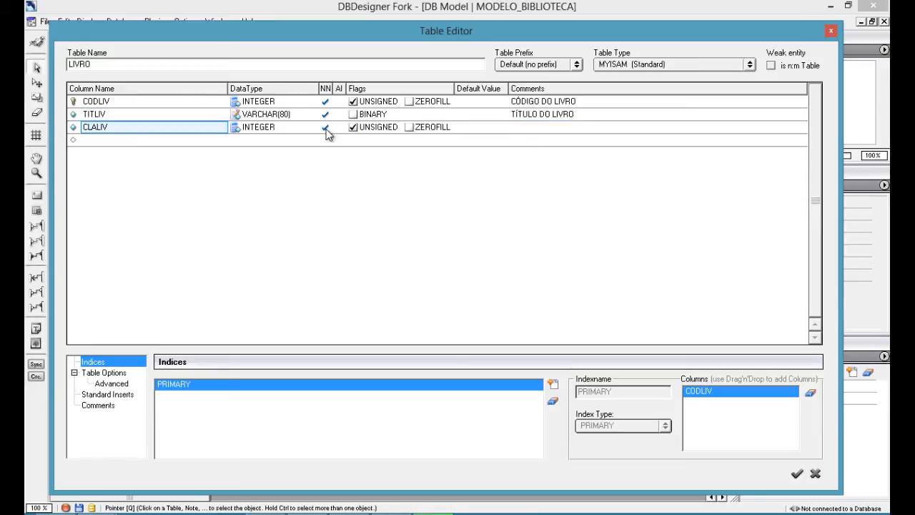
Enter CLASSIFICAÇÃO DO LIVRO as the comment of the CLALIV column.
click(558, 128)
text(c)
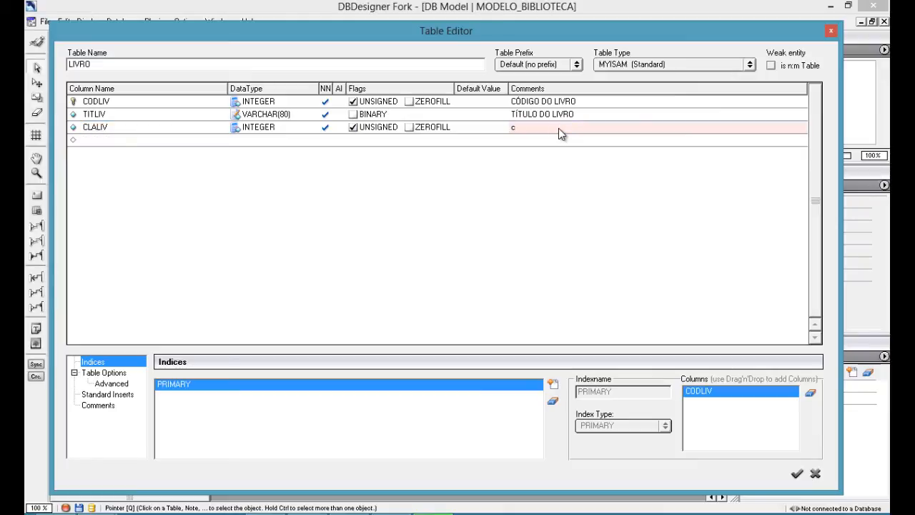
key(BackSpace)
text(cla)
key(BackSpace)
key(BackSpace)
key(BackSpace)
text(CLA)
key(BackSpace)
key(BackSpace)
text(LASSIFICAÇÃO DO LIVRO)
key(Return)
Switch to modelo.docx in Word to review the remaining LIVRO attributes, and return to DBDesigner Fork.
click(309, 513)
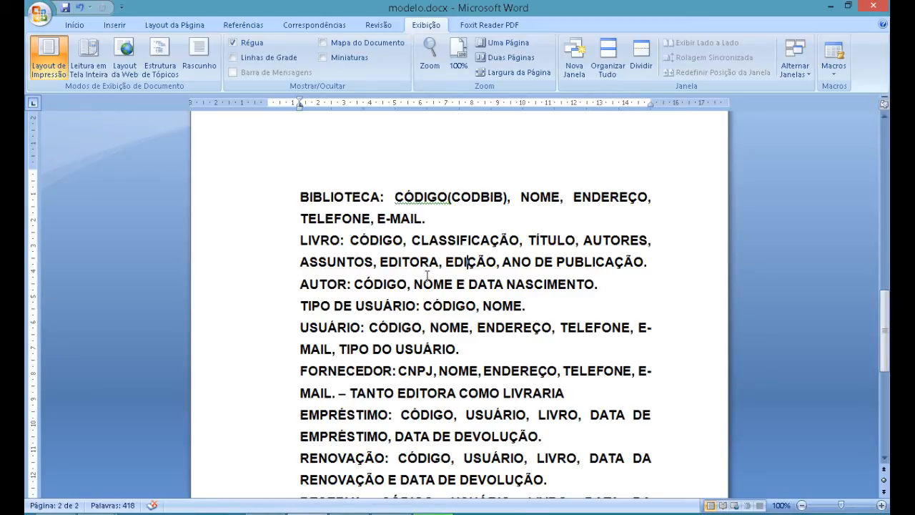
click(603, 239)
click(422, 261)
key(alt+Tab)
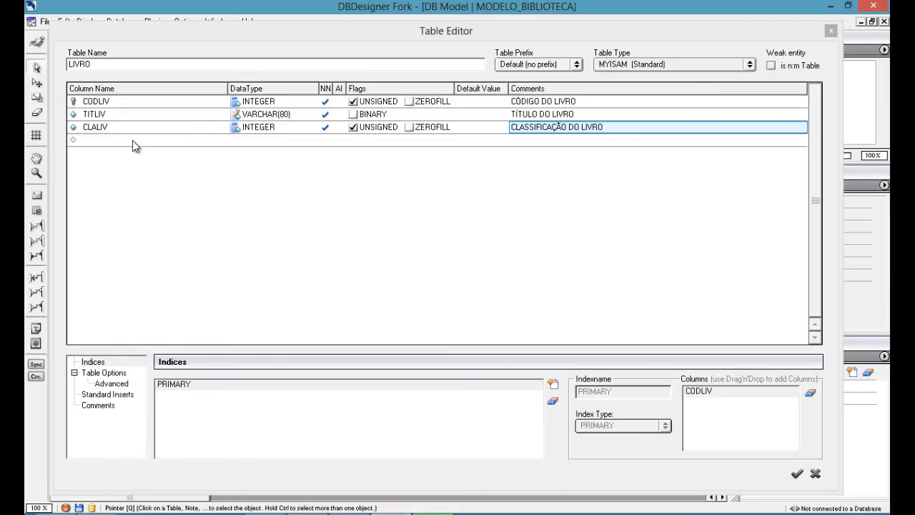
Add an EDILIV column to LIVRO, keeping the INTEGER data type, with the comment EDIÇÃO DO LIVRO.
click(118, 141)
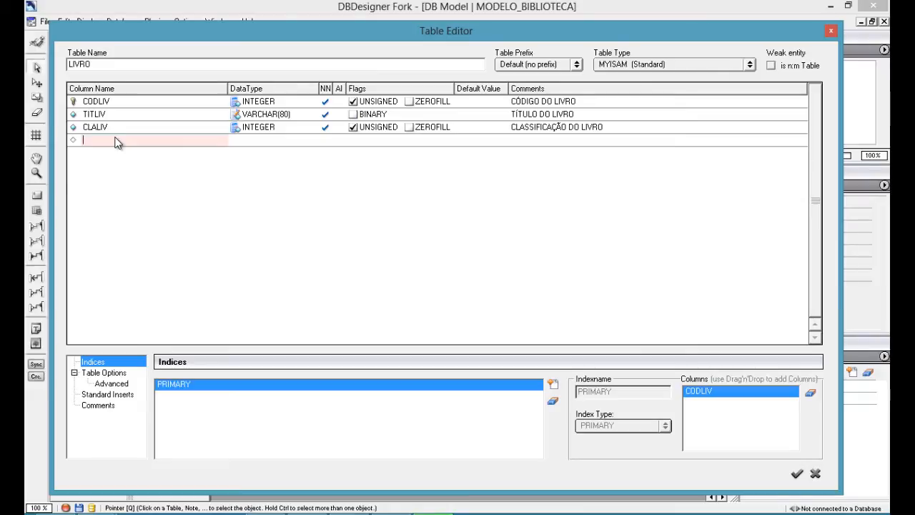
text(EDILIV)
click(272, 138)
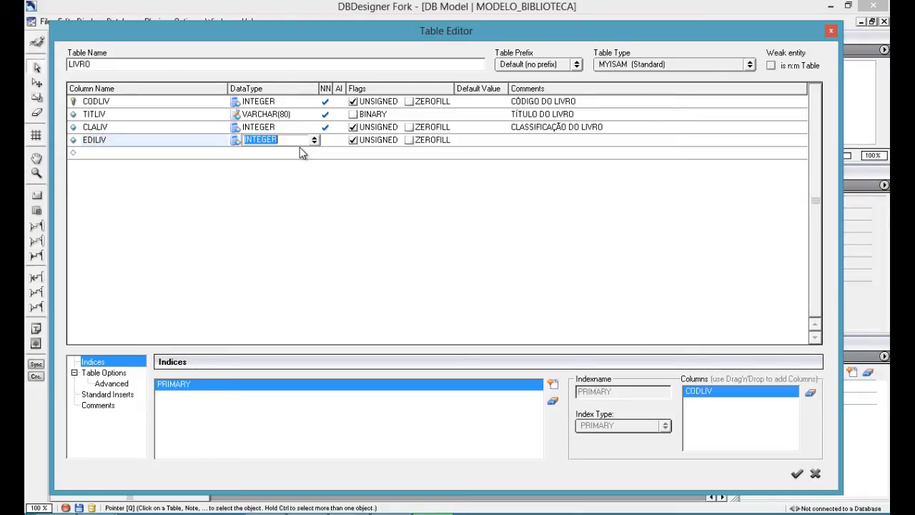
click(540, 144)
text(EDÍC)
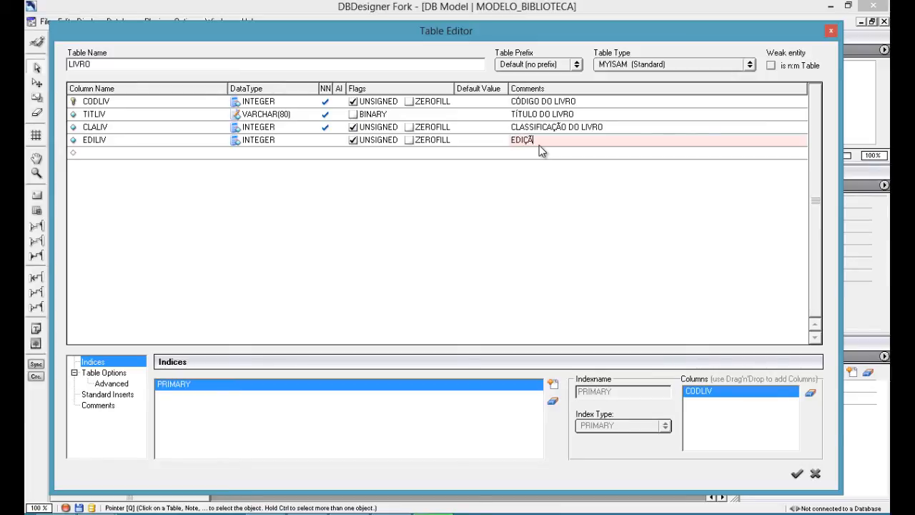
text(ÃO DO LIVRO)
key(Return)
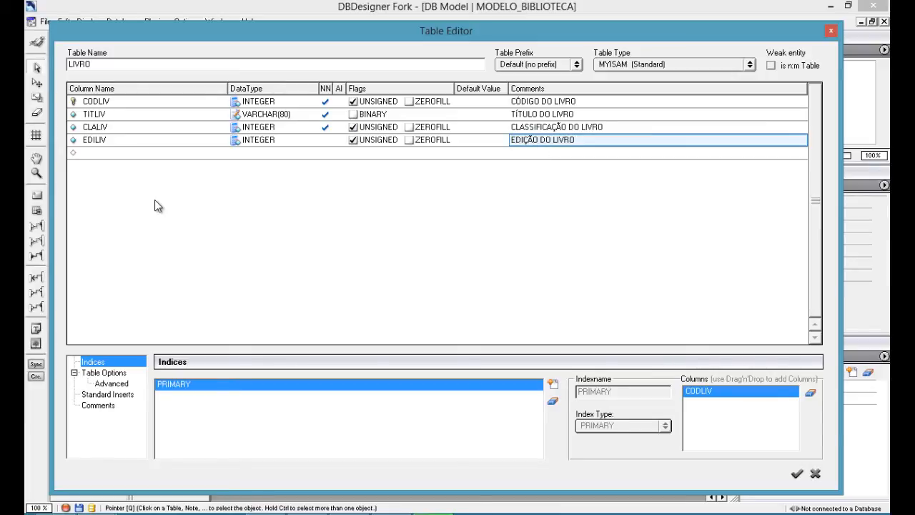
Add a not-null INTEGER column ANOPUBLIV with the comment ANO DE PUBLICAÇÃO, and accept the LIVRO table definition.
click(96, 151)
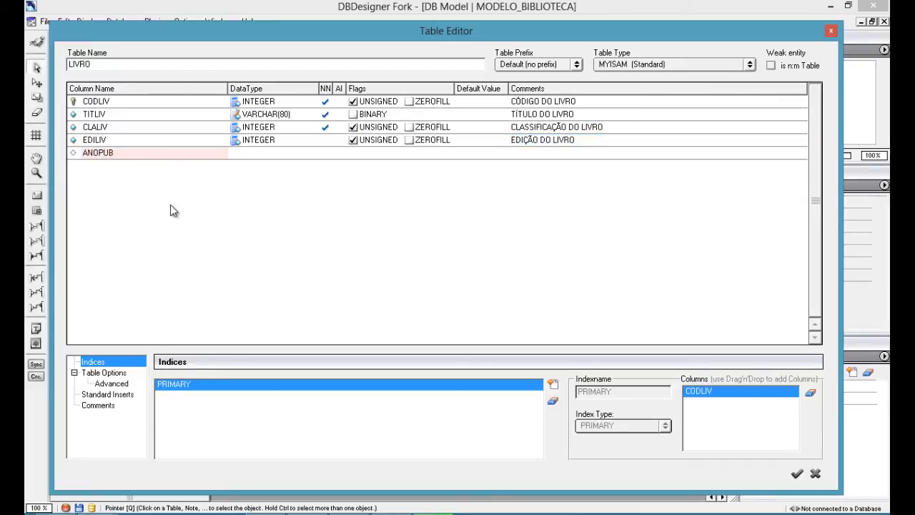
text(ANOPUBLIV)
key(Return)
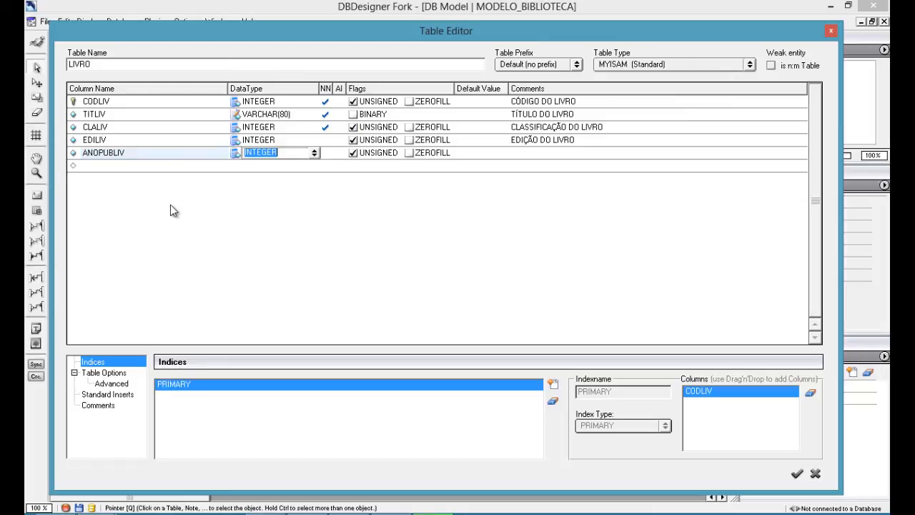
click(541, 158)
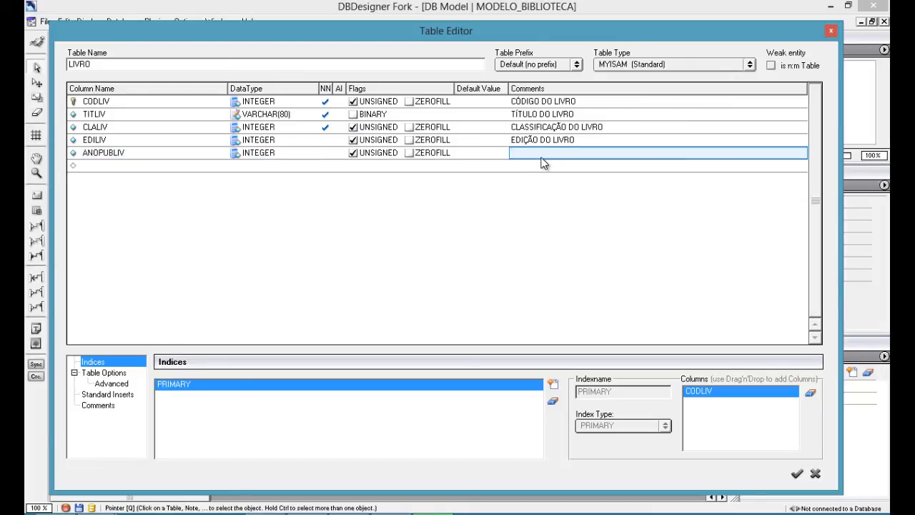
click(542, 153)
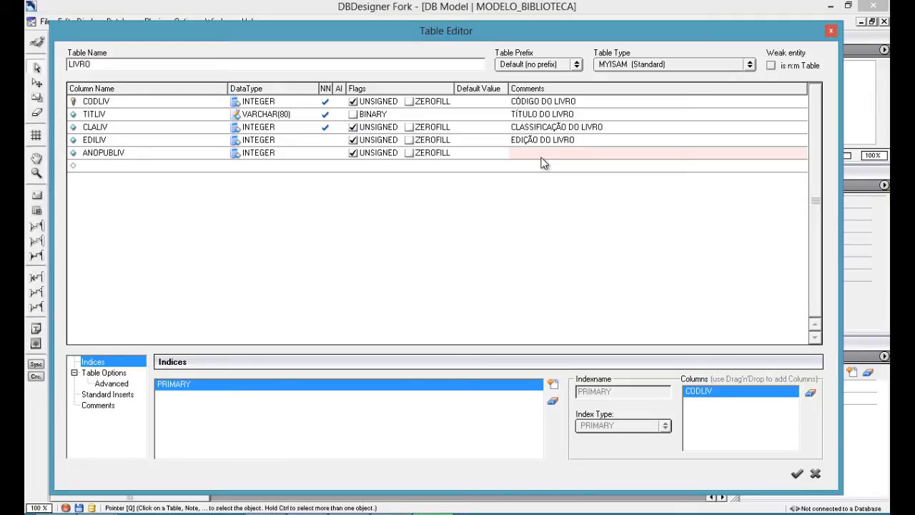
text(ANO DE PUBLICAÇÃO)
key(Return)
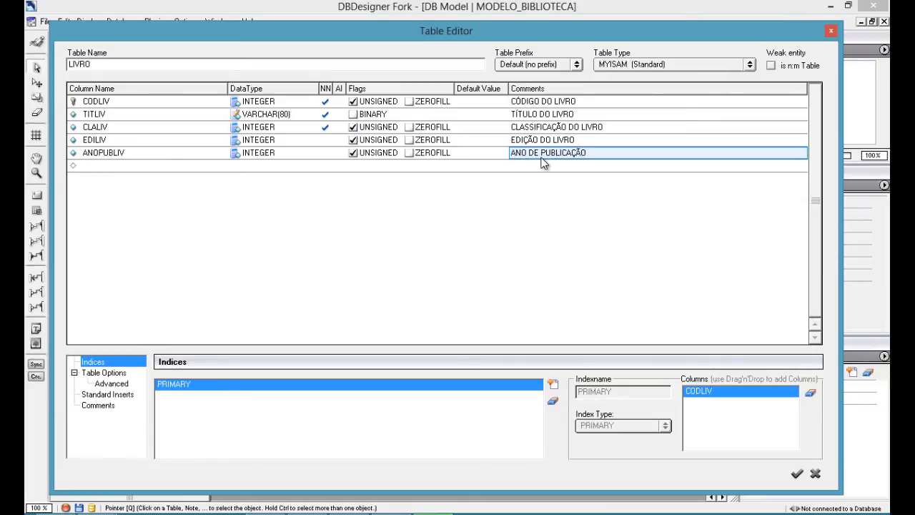
click(323, 153)
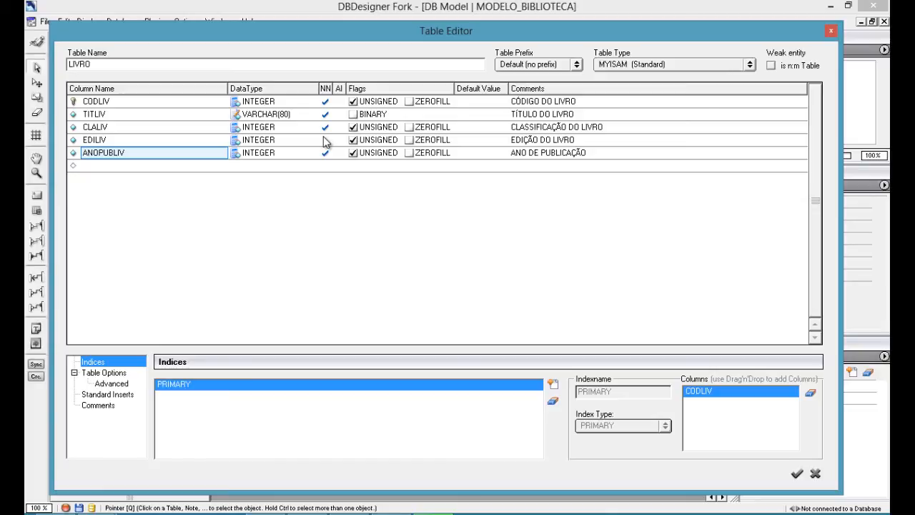
click(797, 474)
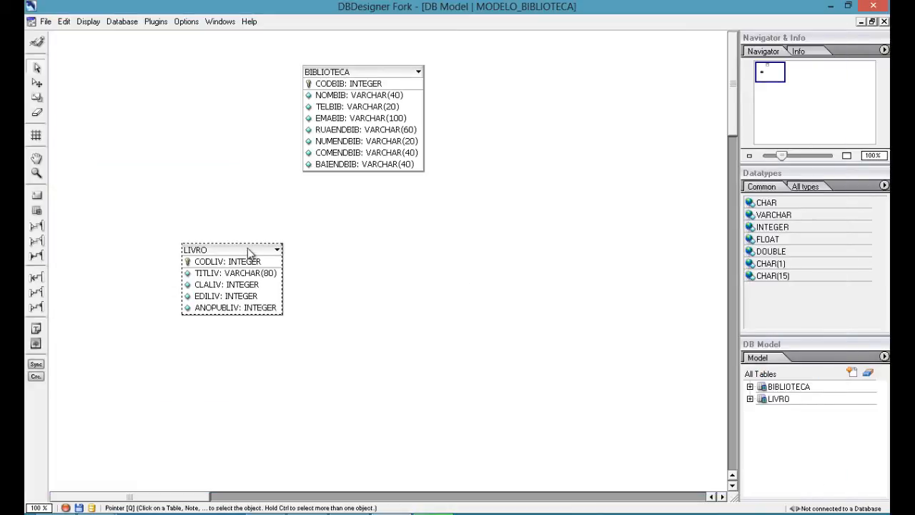
Move the LIVRO table beneath BIBLIOTECA and place a new table in the empty area to the left of BIBLIOTECA.
drag(249, 250, 380, 242)
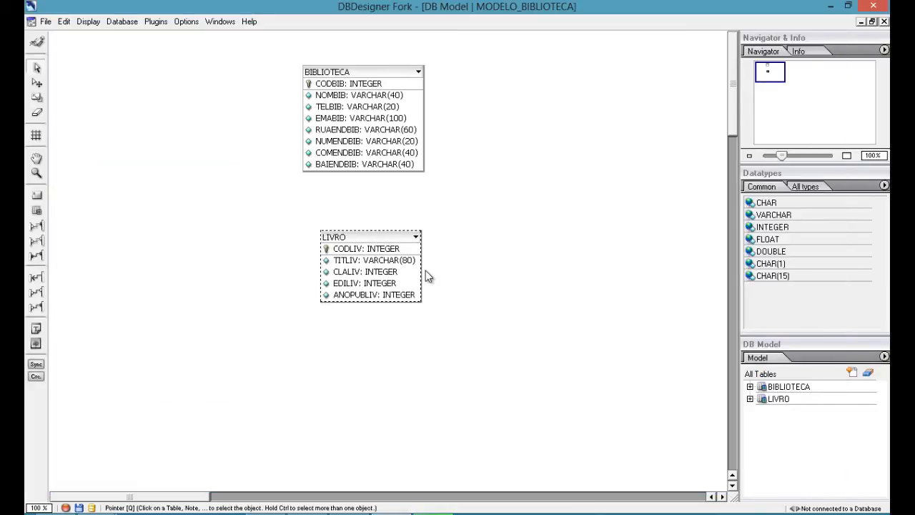
click(43, 208)
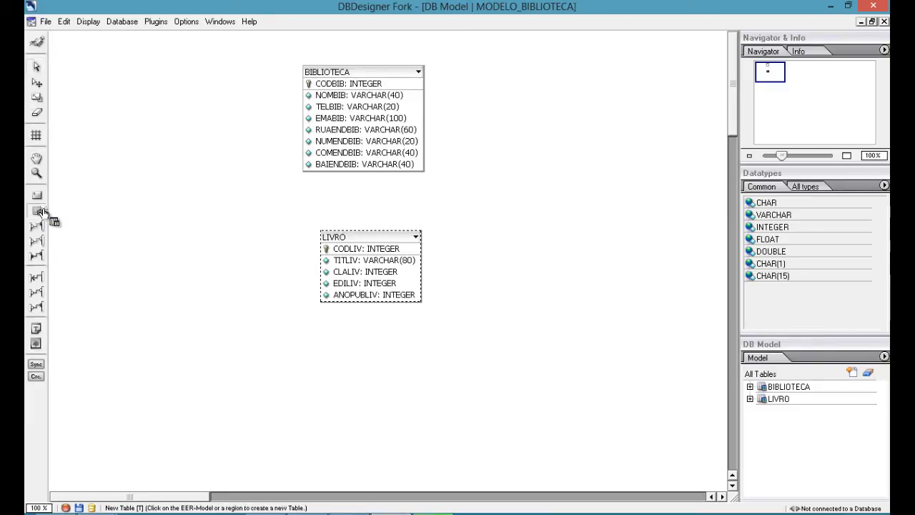
click(166, 175)
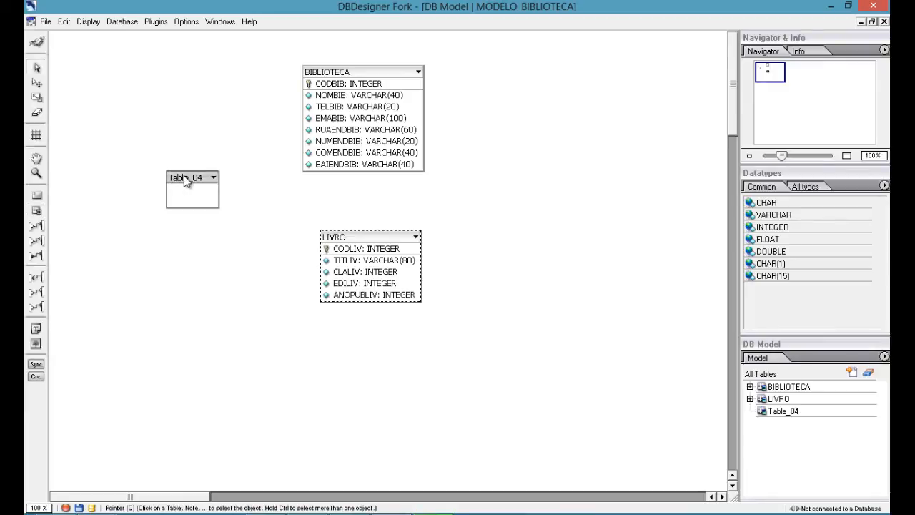
drag(184, 175, 204, 165)
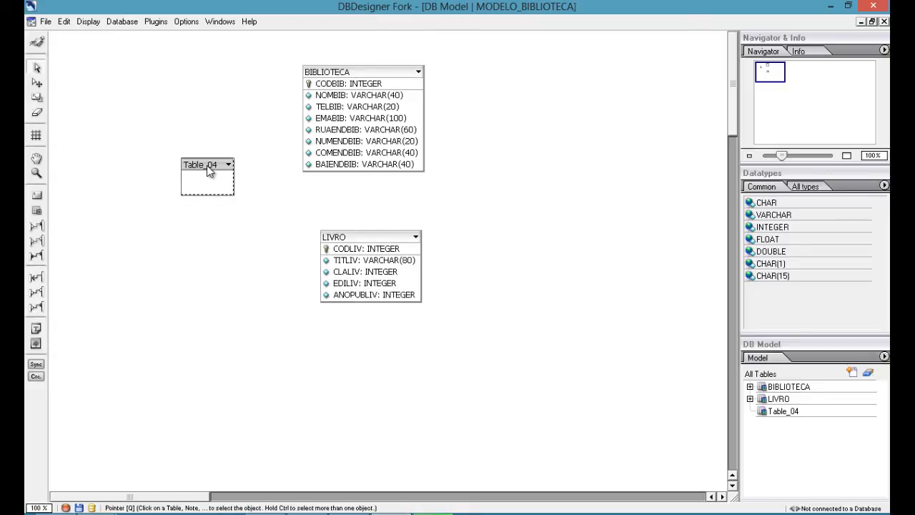
drag(207, 165, 176, 97)
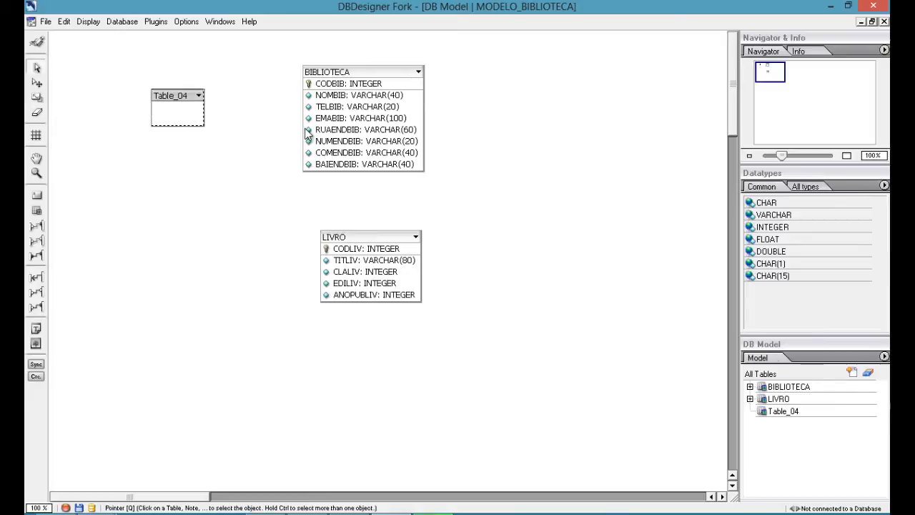
Rearrange the diagram so BIBLIOTECA sits well to the right of the new table and LIVRO directly below the new table.
drag(358, 128, 550, 134)
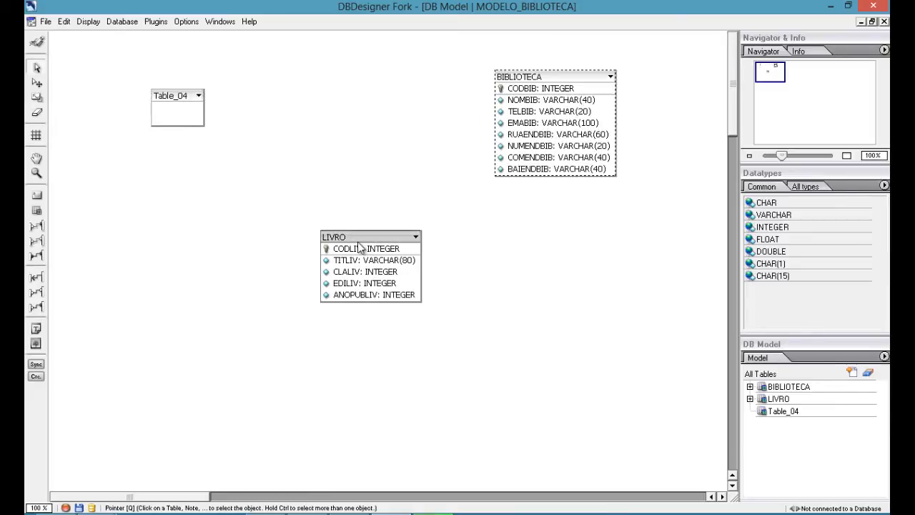
drag(363, 246, 261, 245)
drag(576, 123, 538, 104)
drag(307, 246, 178, 238)
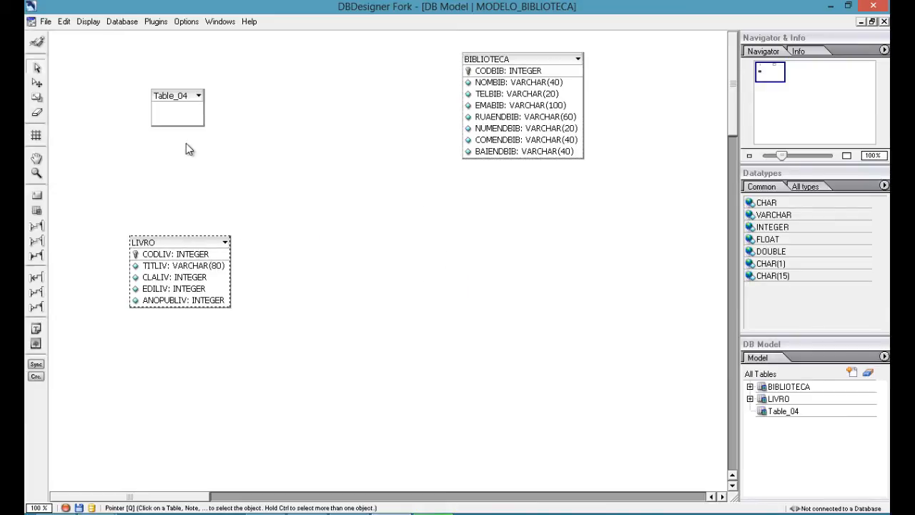
Open the new empty table for editing and name it AUTOR.
click(174, 102)
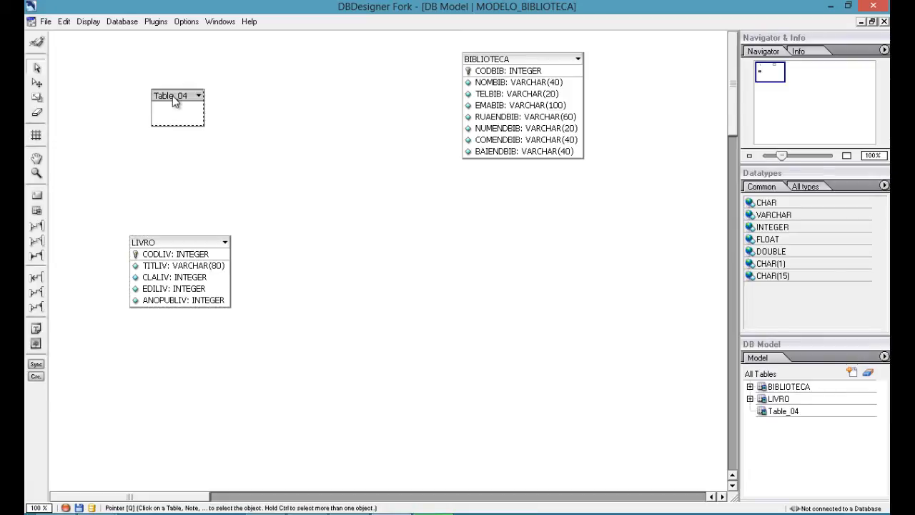
double_click(174, 101)
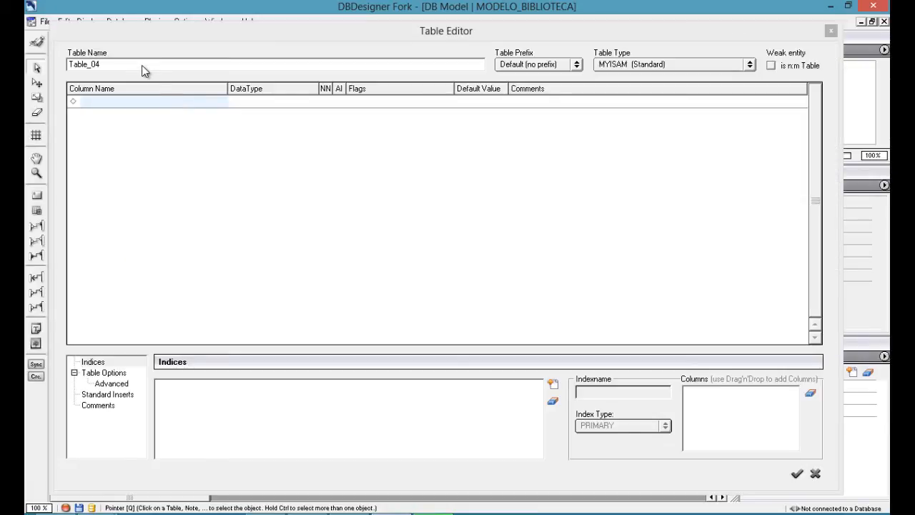
double_click(141, 65)
text(AUTOR)
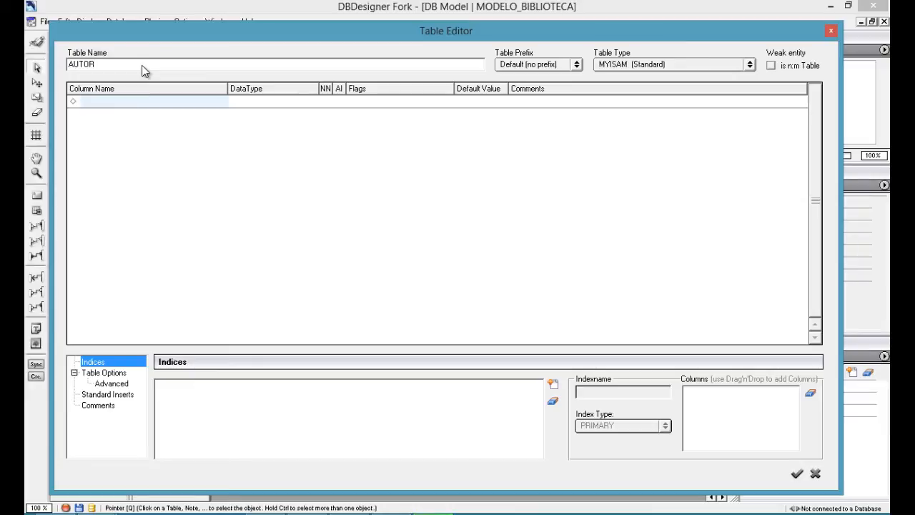
Add the INTEGER primary key CODAUT without auto-increment, with the comment CÓDIGO DO AUTOR.
key(Tab)
text(CODAUT)
key(Tab)
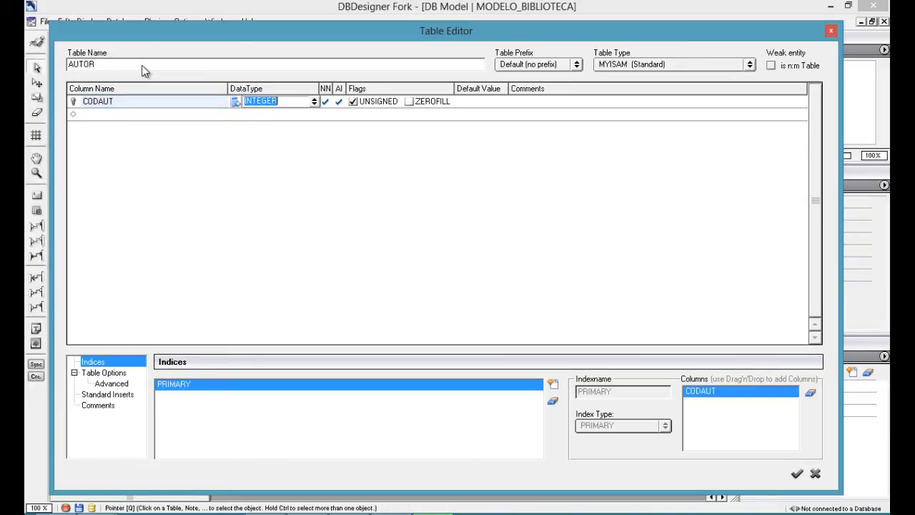
click(342, 102)
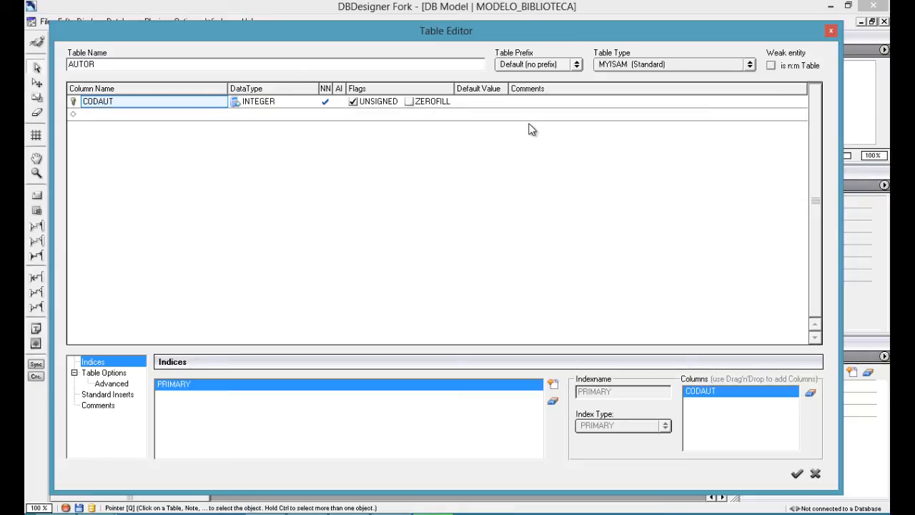
click(570, 107)
text(CÓDIGO DO AUTOR)
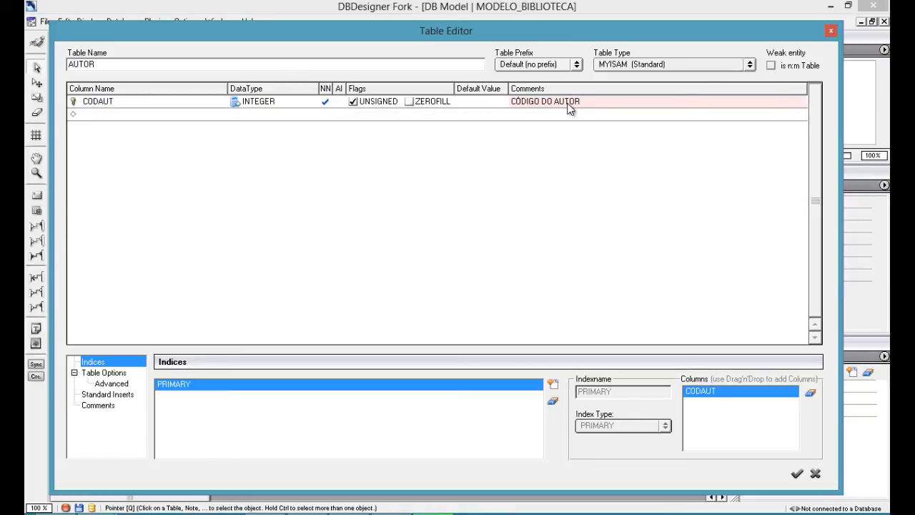
key(Return)
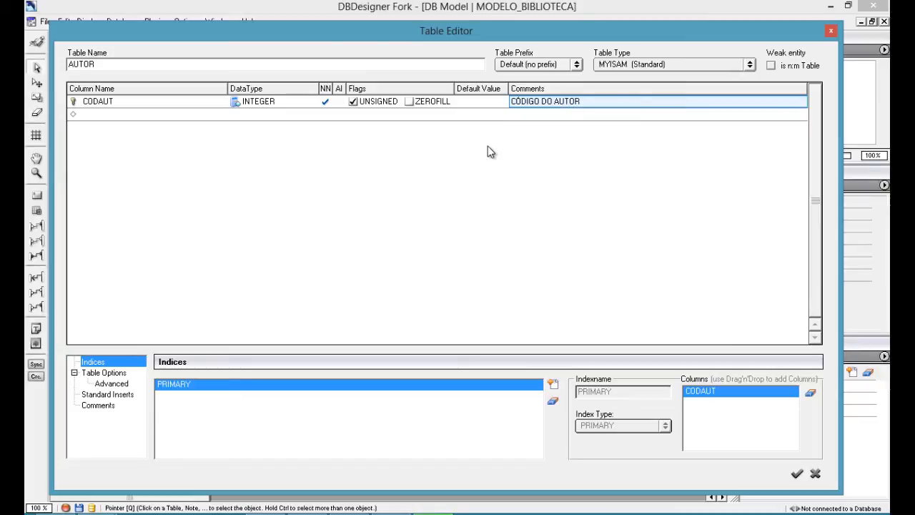
Add a NOMAUT column with the data type VARCHAR(60) to the AUTOR table.
click(143, 118)
click(143, 120)
text(NOMAUT)
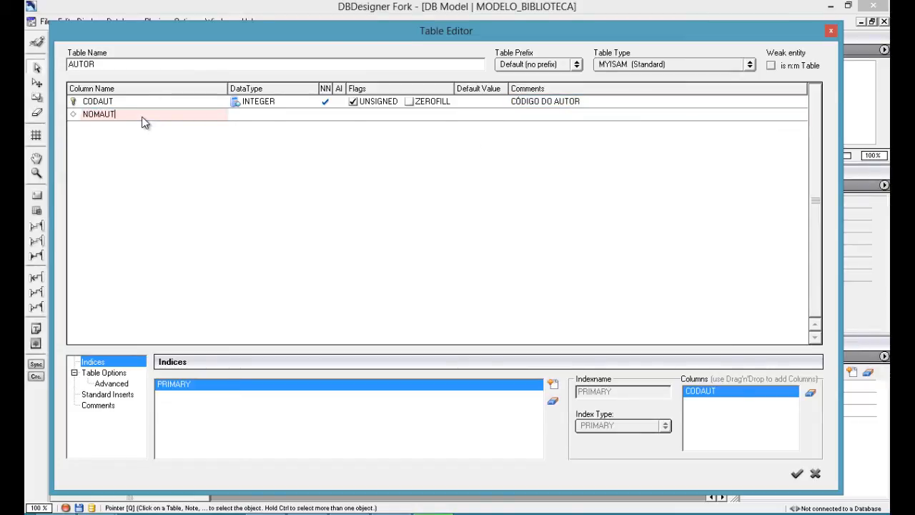
key(Return)
text(VARCHAR)
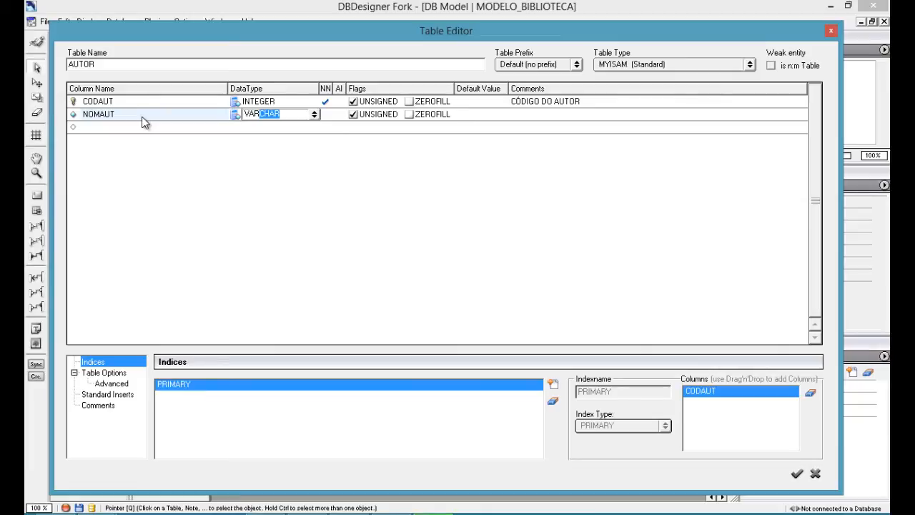
key(Return)
text(60)
key(Return)
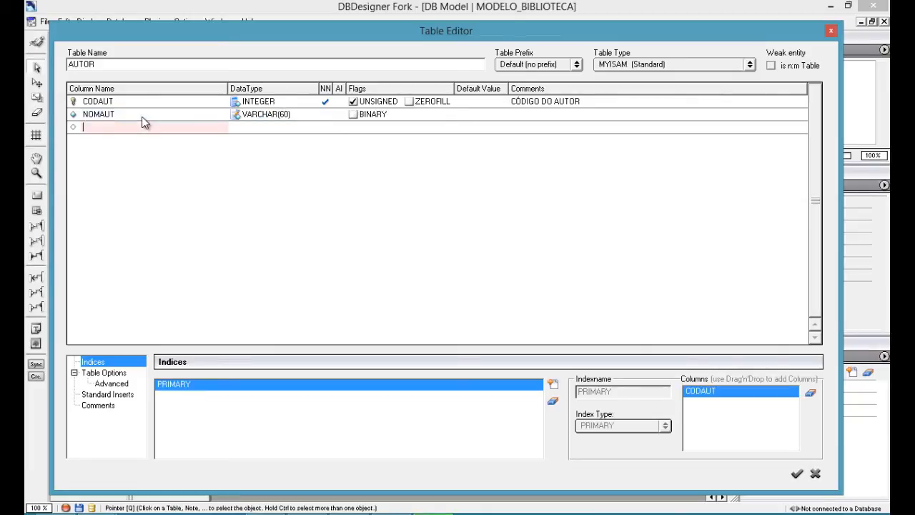
Enter NOME DO AUTOR as the comment of the NOMAUT column.
click(557, 116)
text(NOME)
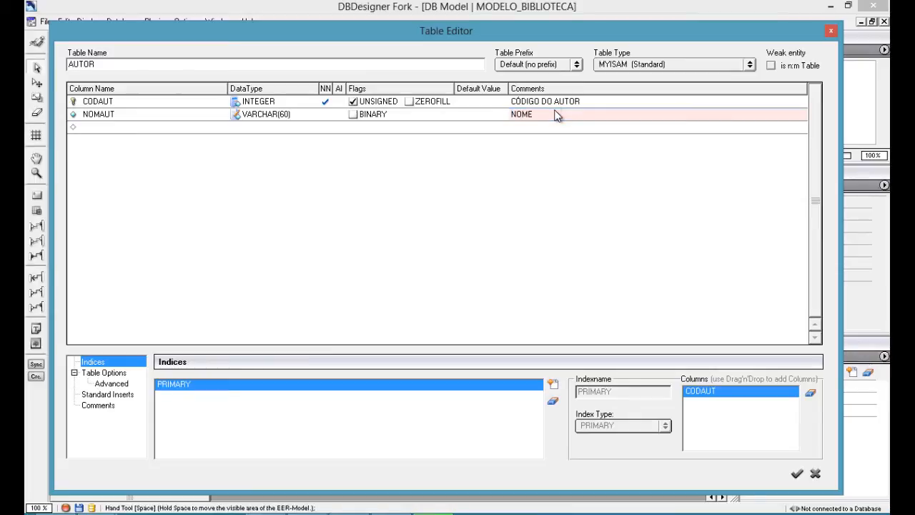
text( DO AUTOR)
key(Return)
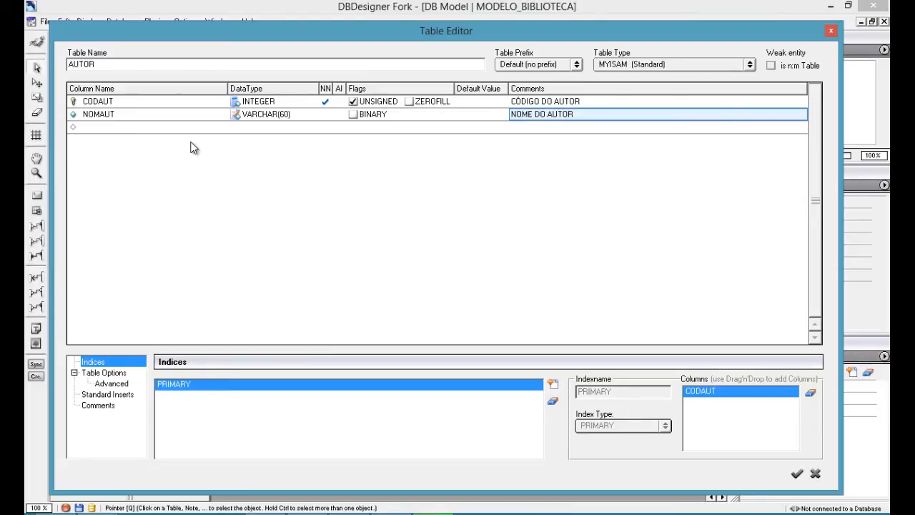
Add a DATNASAUT column of type DATE with the comment DATA DE NASCIMENTO DO AUTOR.
click(155, 127)
text(DAT)
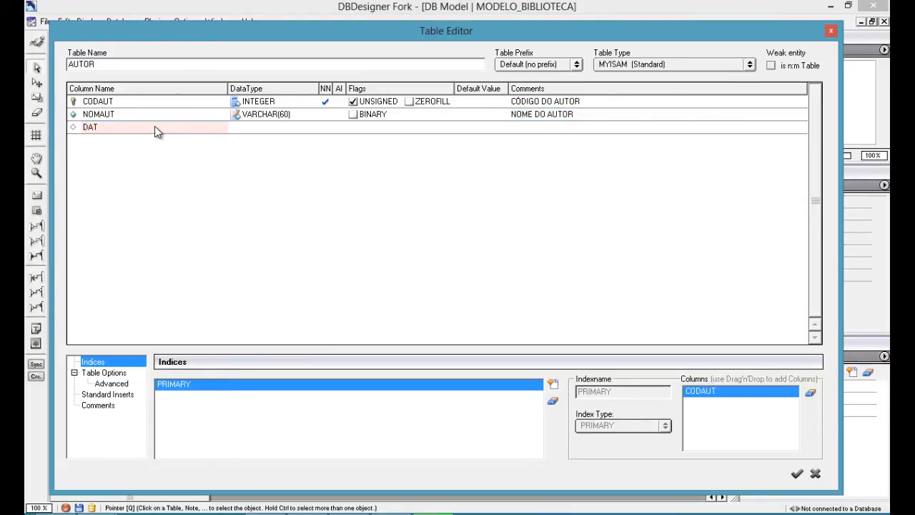
text(NASAUT)
key(Return)
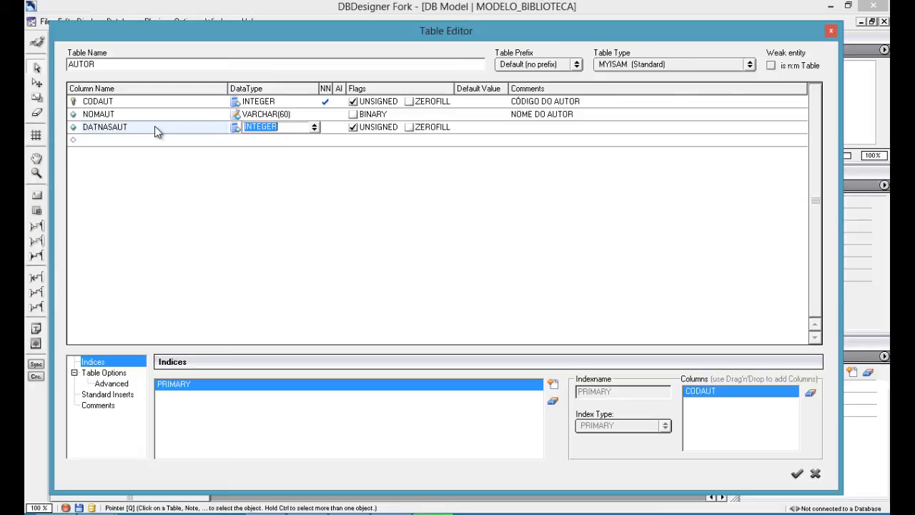
text(DATE)
click(545, 123)
text(DATA )
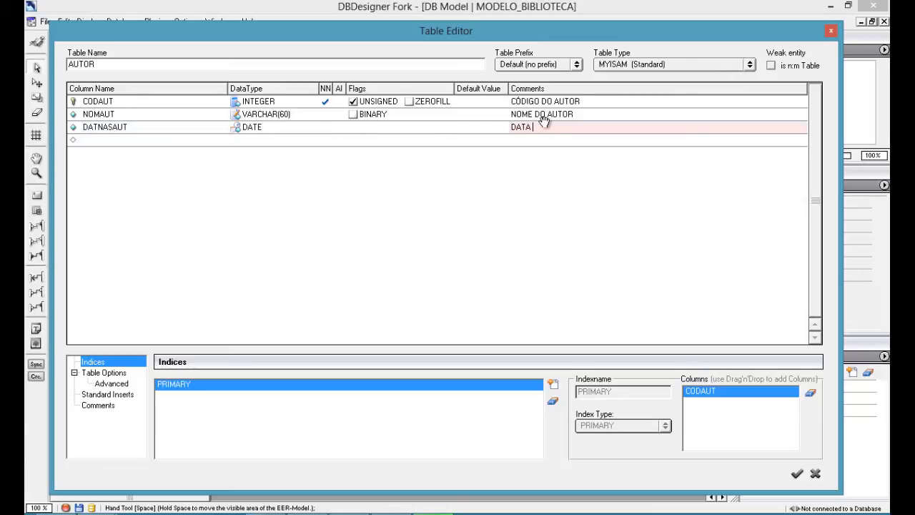
text(DE NASCIMENTO DO AUTOR)
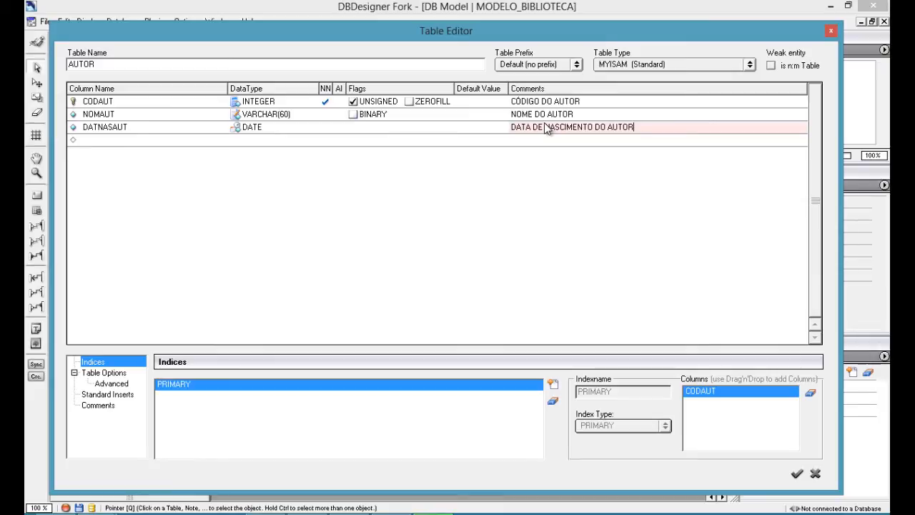
key(Return)
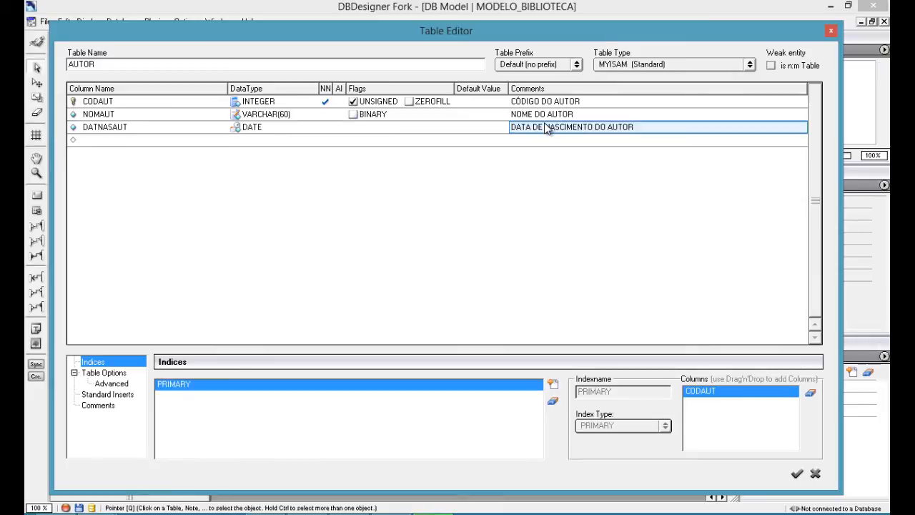
Accept the AUTOR table definition and save the database model to its existing file.
click(796, 474)
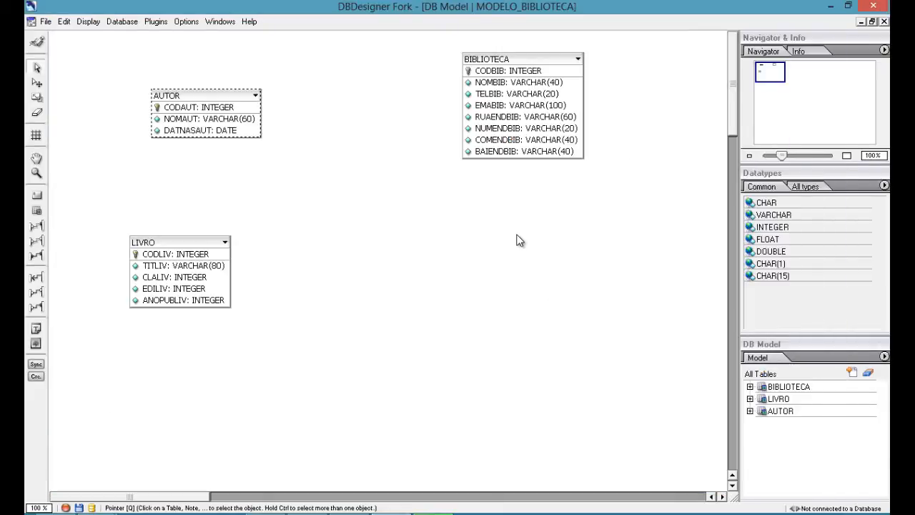
click(174, 63)
click(47, 22)
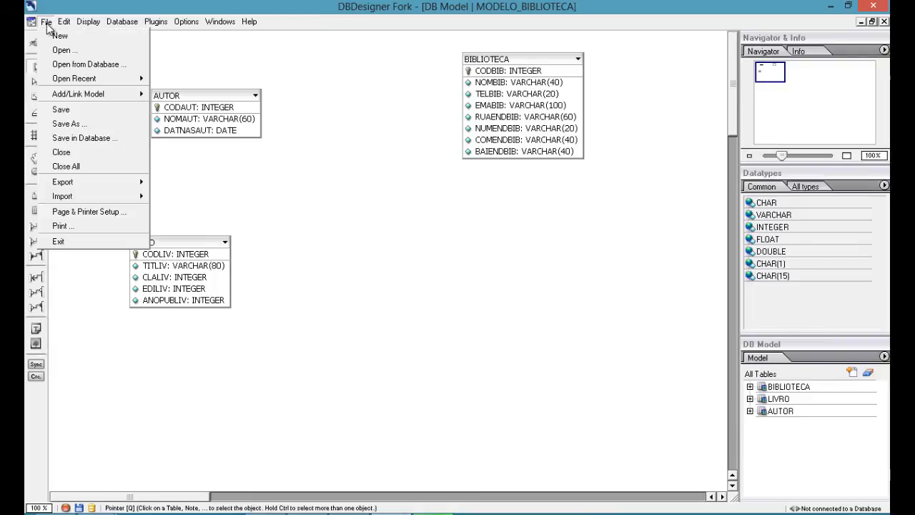
click(82, 109)
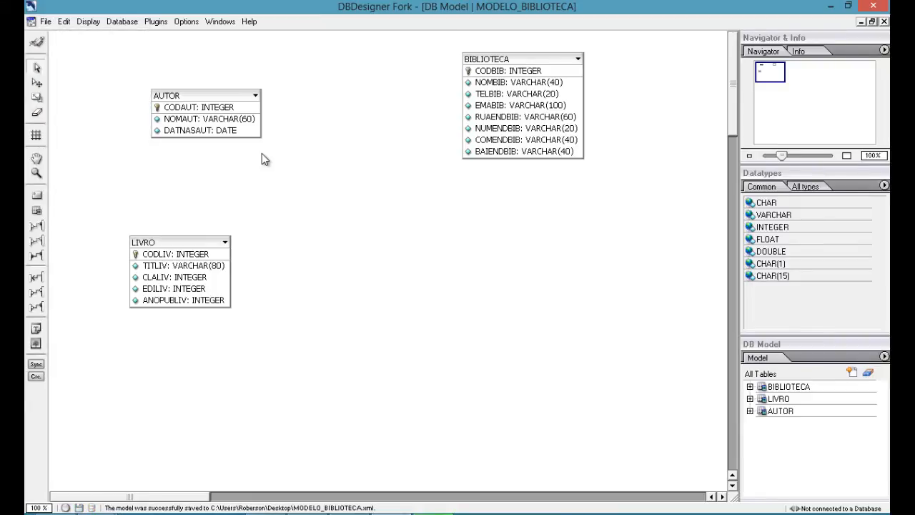
Switch to modelo.docx in Word and insert a blank line after the AUTOR entry.
click(308, 513)
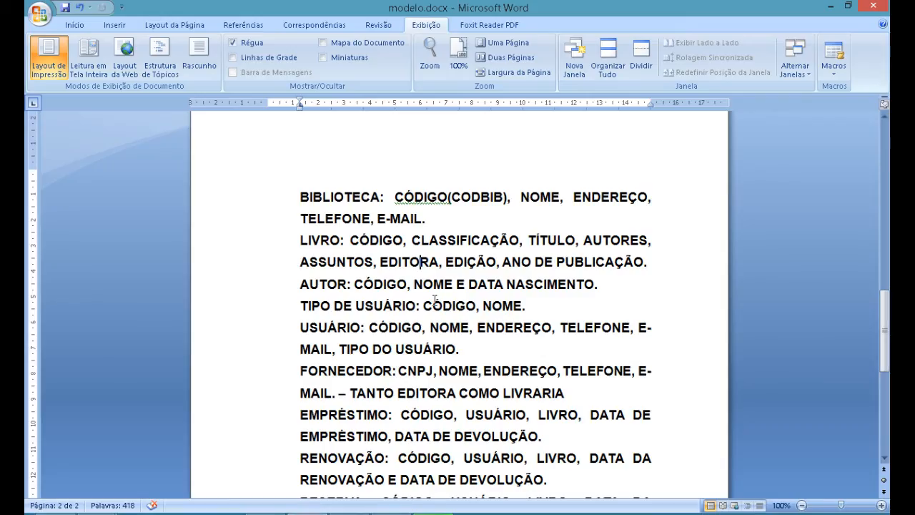
click(598, 284)
key(Return)
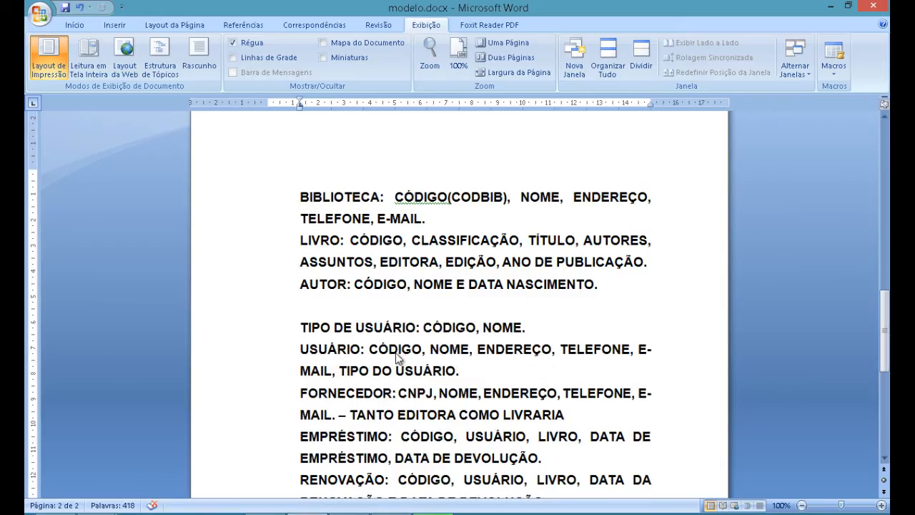
Return to DBDesigner Fork and reposition LIVRO well below AUTOR, shifting AUTOR slightly so the two tables line up vertically.
key(alt+Tab)
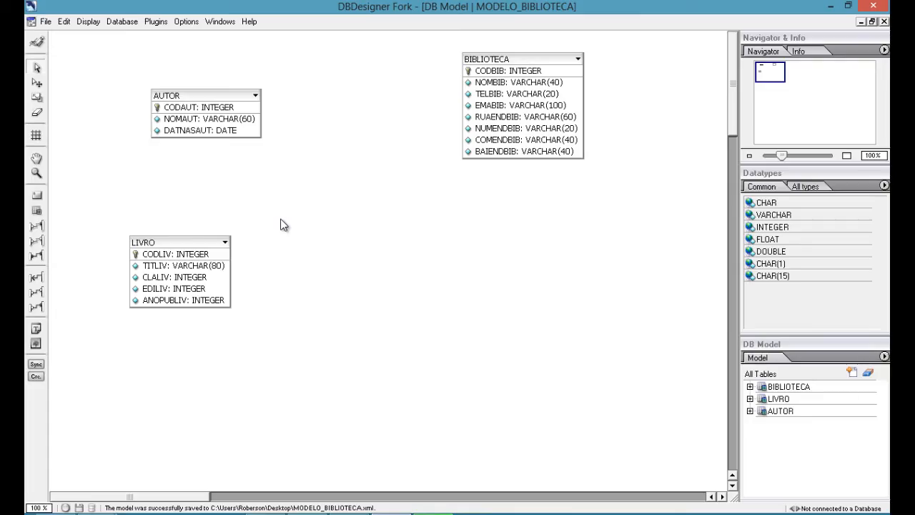
drag(201, 250, 218, 251)
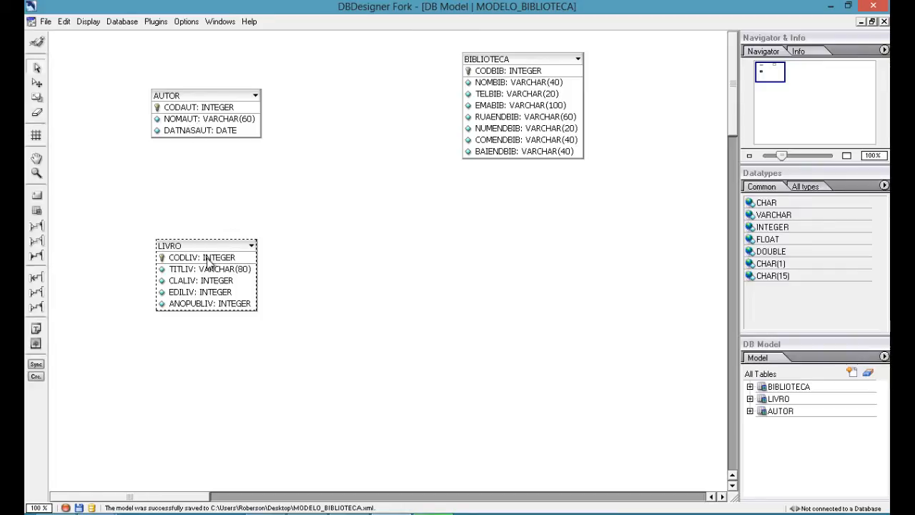
drag(212, 286, 210, 281)
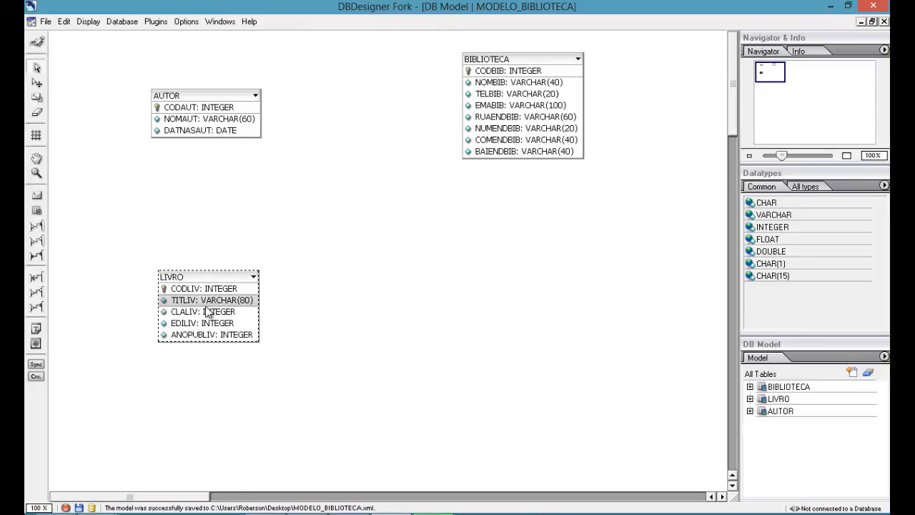
drag(208, 275, 204, 250)
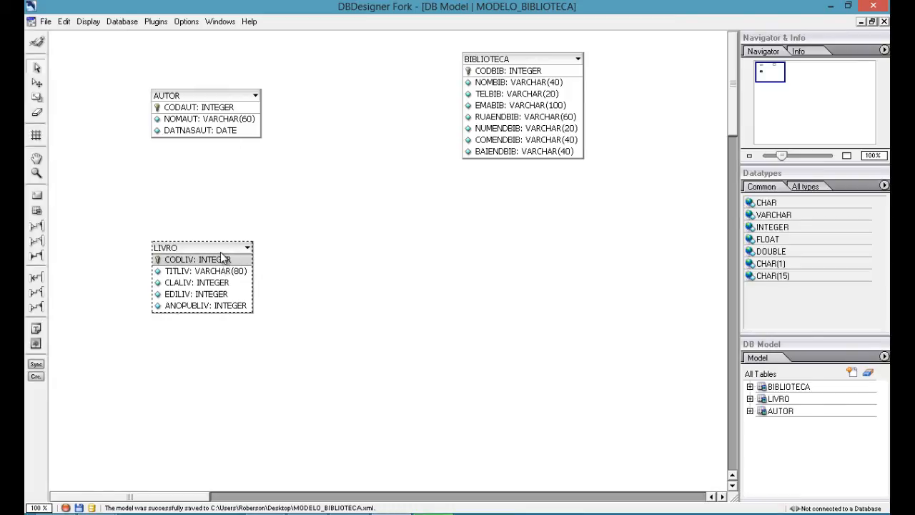
drag(220, 251, 219, 263)
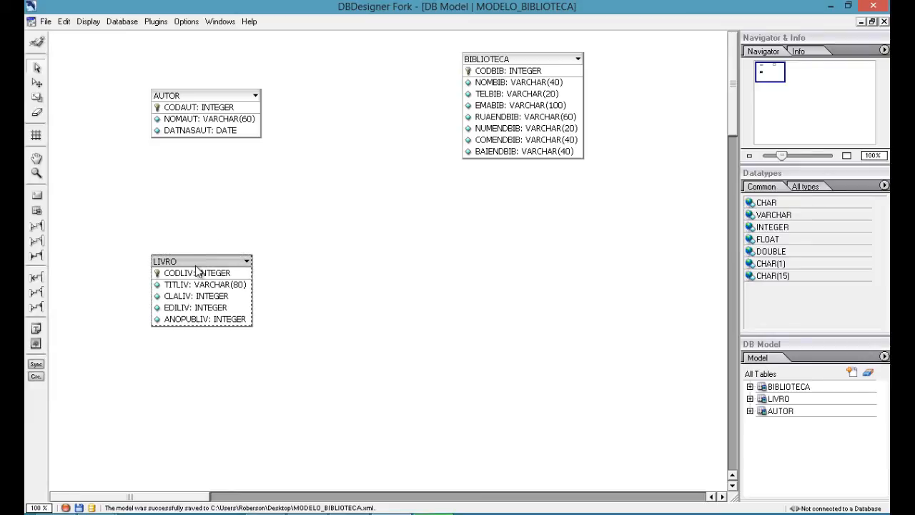
drag(200, 279, 197, 350)
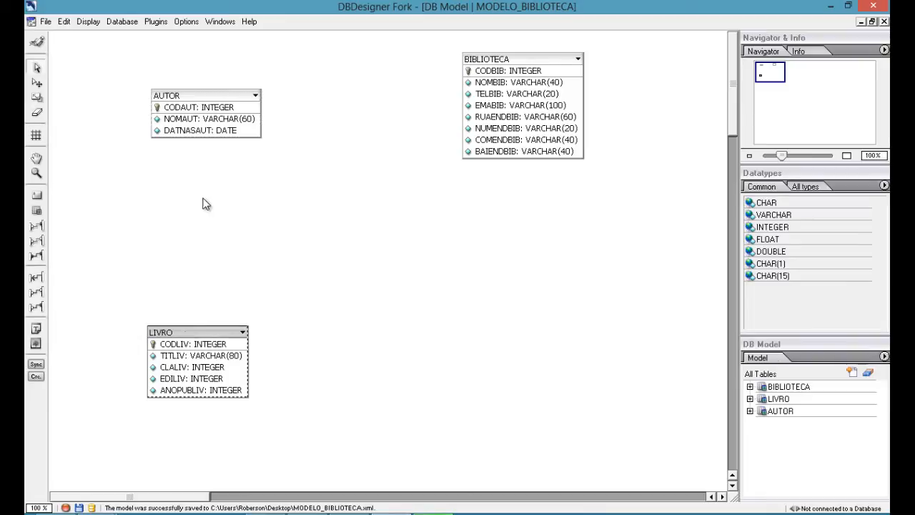
click(202, 128)
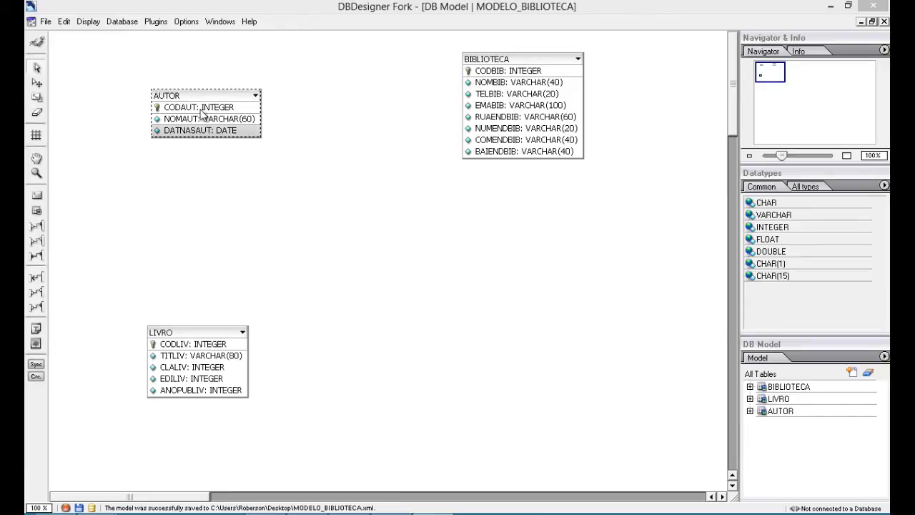
drag(193, 108, 189, 118)
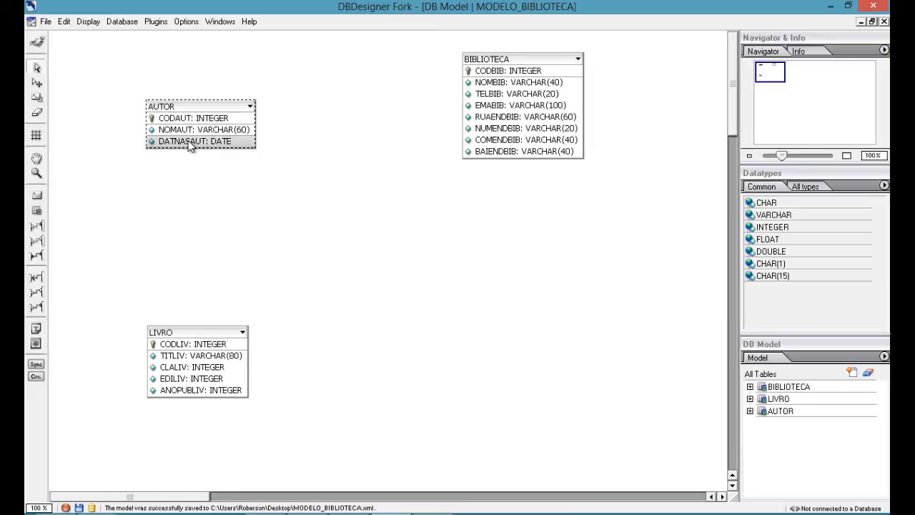
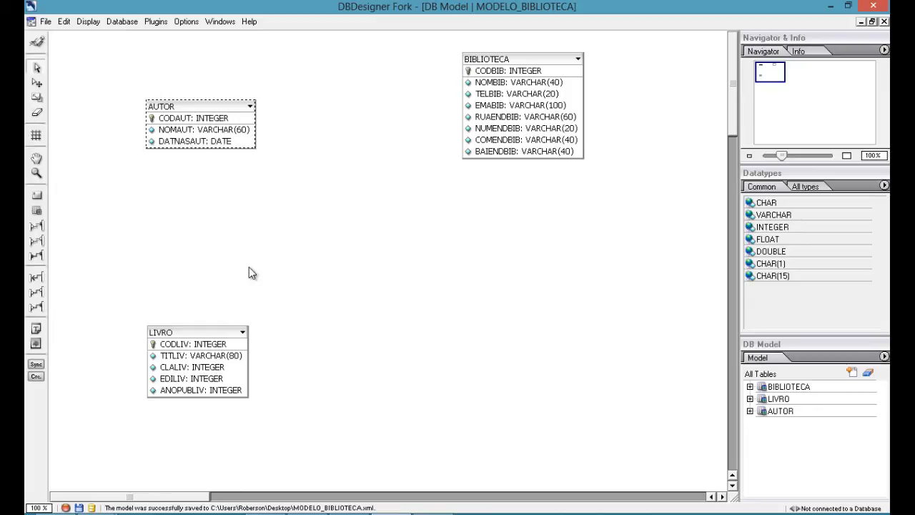
Start a new n:m relation with AUTOR as its first table.
click(199, 346)
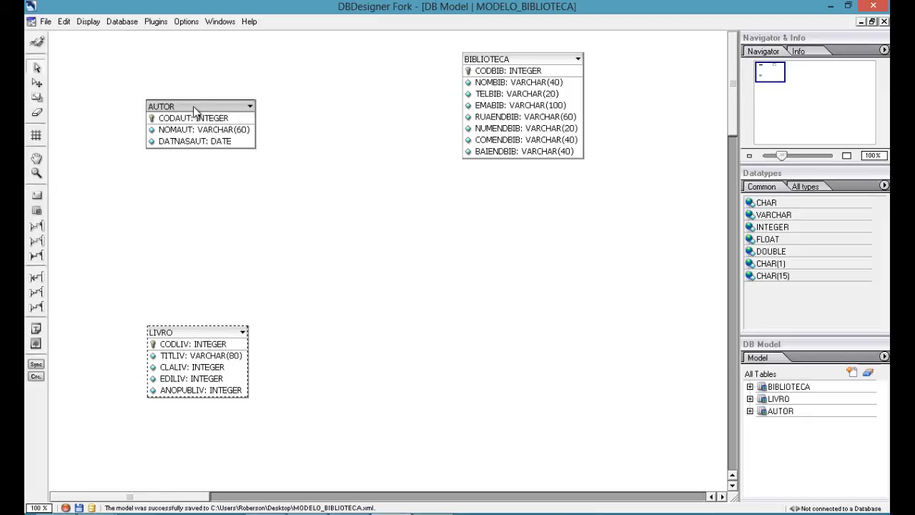
click(187, 348)
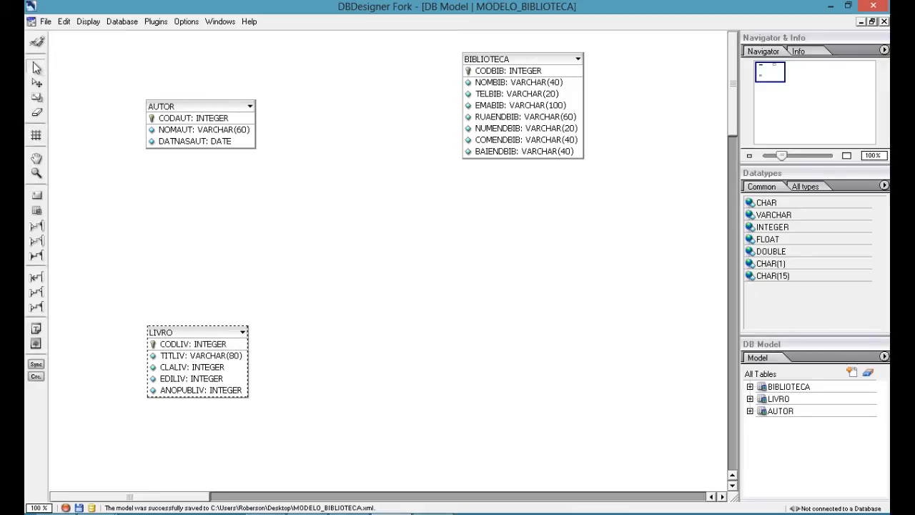
click(38, 256)
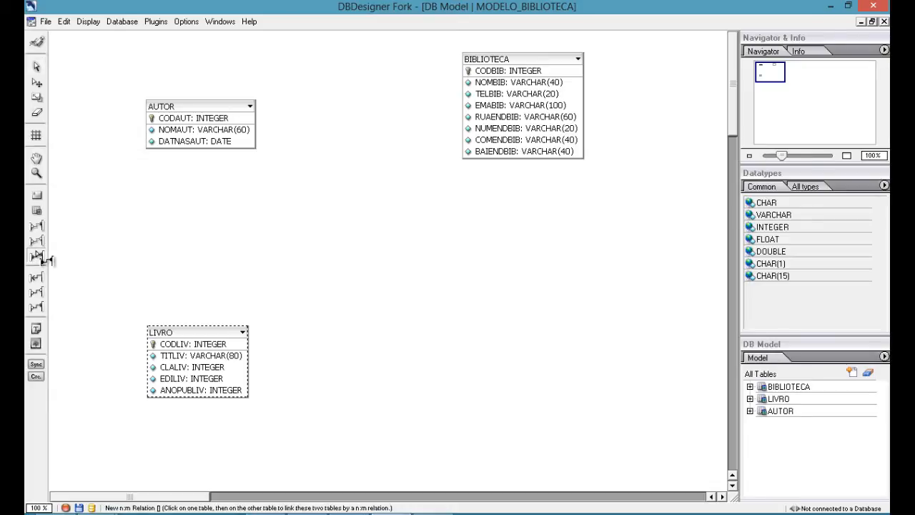
click(216, 126)
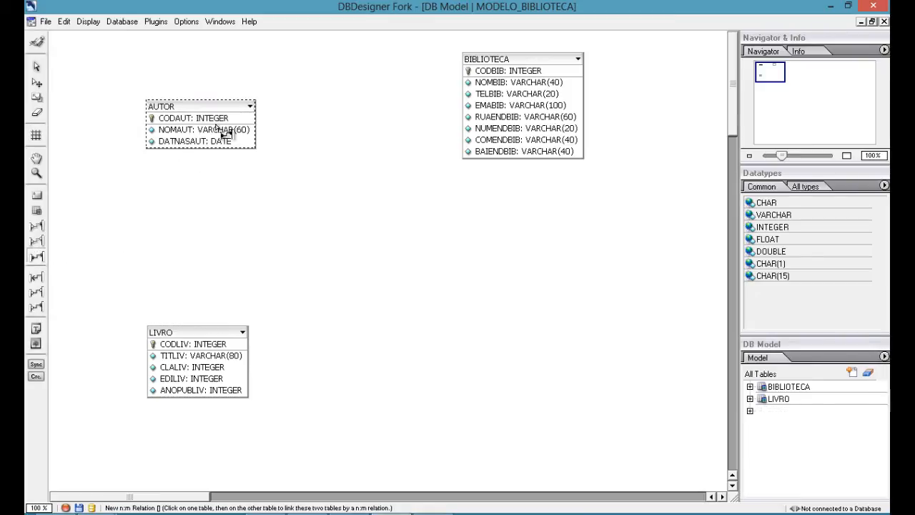
Link AUTOR to LIVRO with an n:m relation, and align the three tables and both relation labels in one vertical column.
click(206, 346)
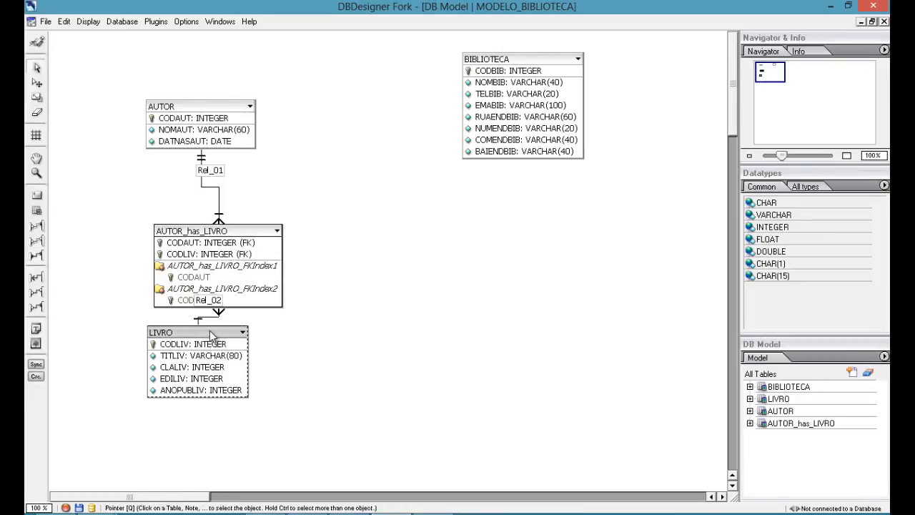
drag(209, 332, 189, 391)
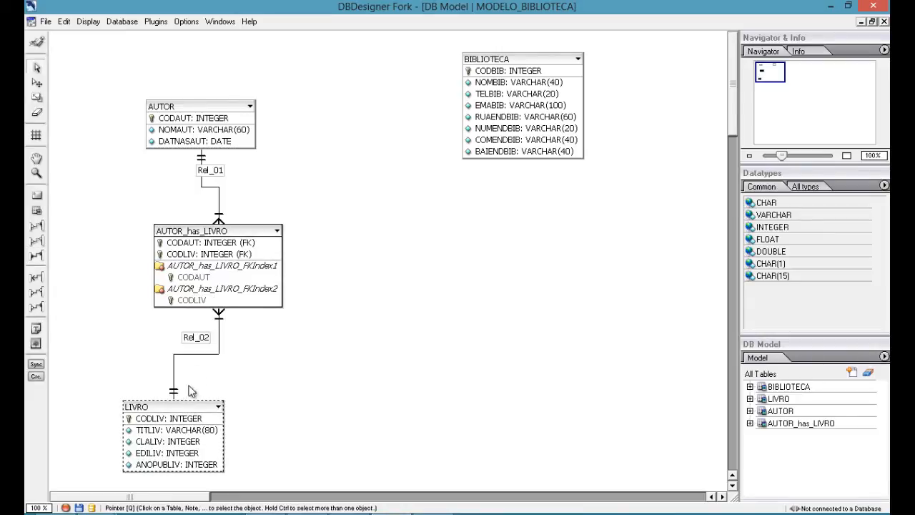
drag(220, 247, 203, 246)
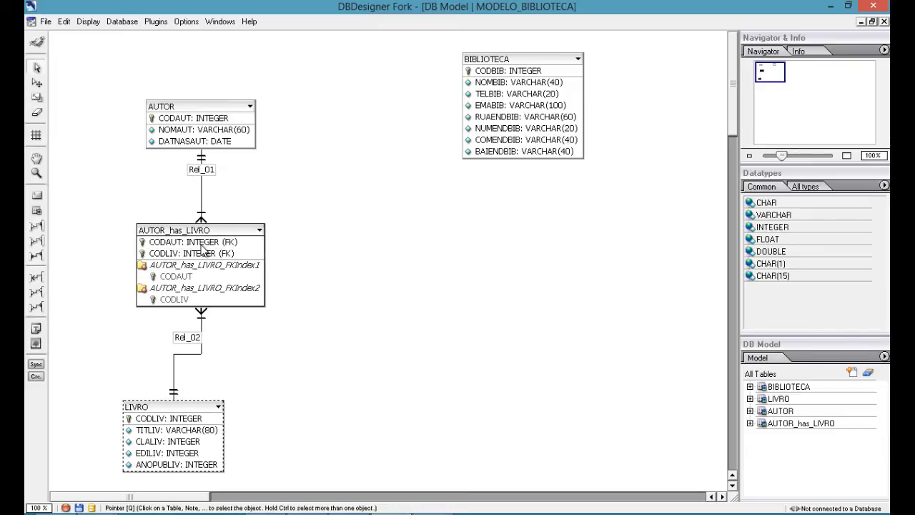
drag(210, 175, 207, 190)
drag(179, 404, 207, 397)
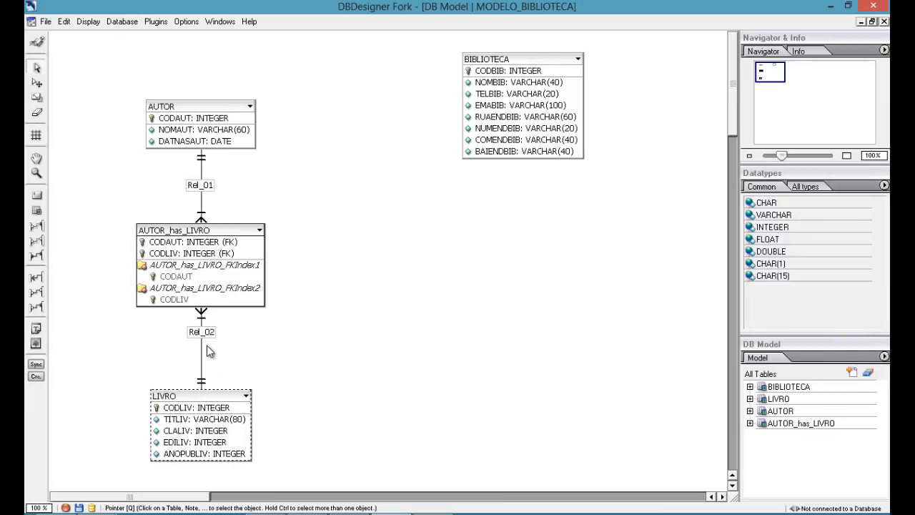
drag(206, 341, 205, 342)
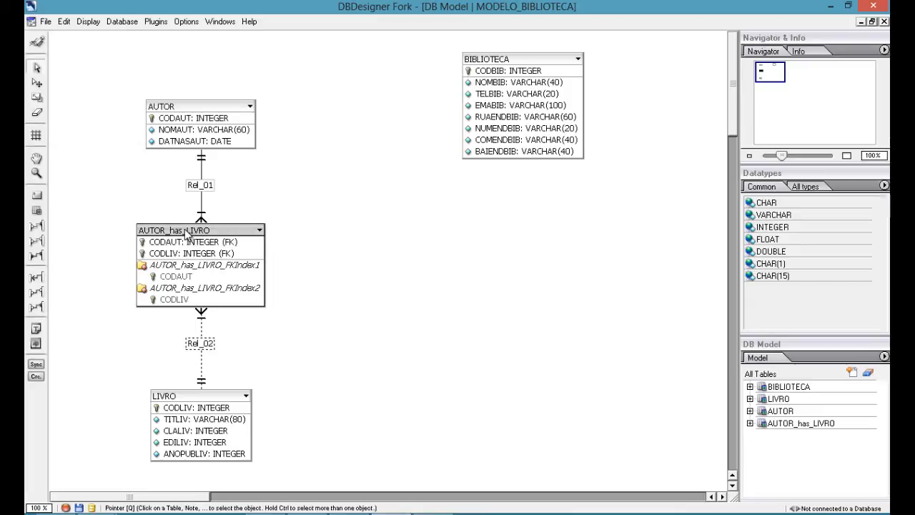
Rename the junction table between AUTOR and LIVRO as AUTORIA.
double_click(187, 232)
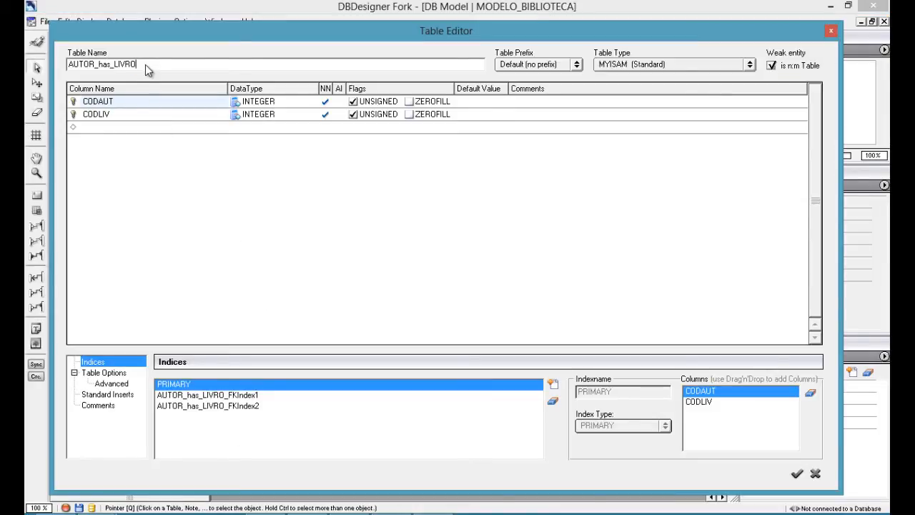
double_click(145, 64)
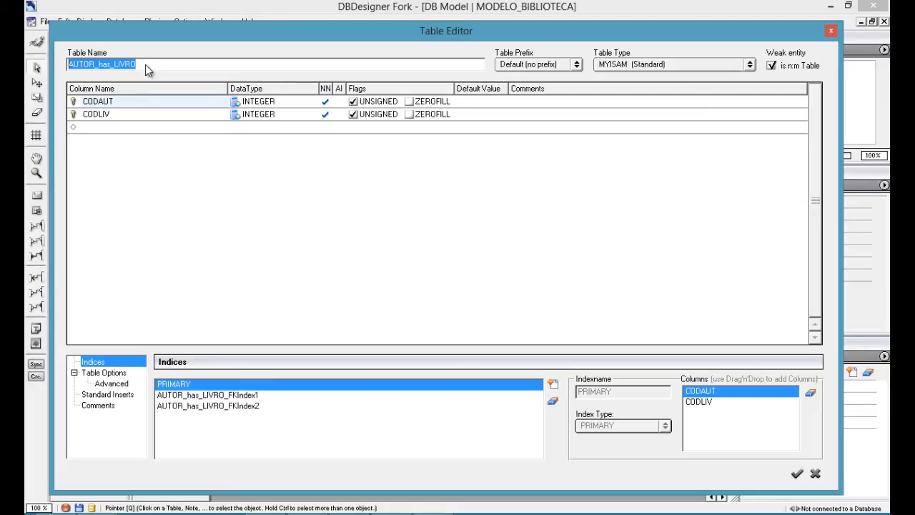
text(AUTORIA)
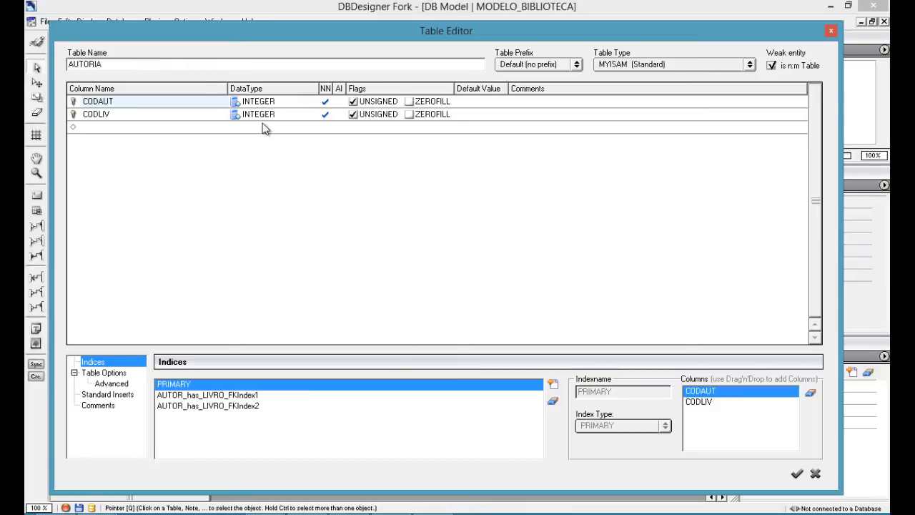
click(797, 474)
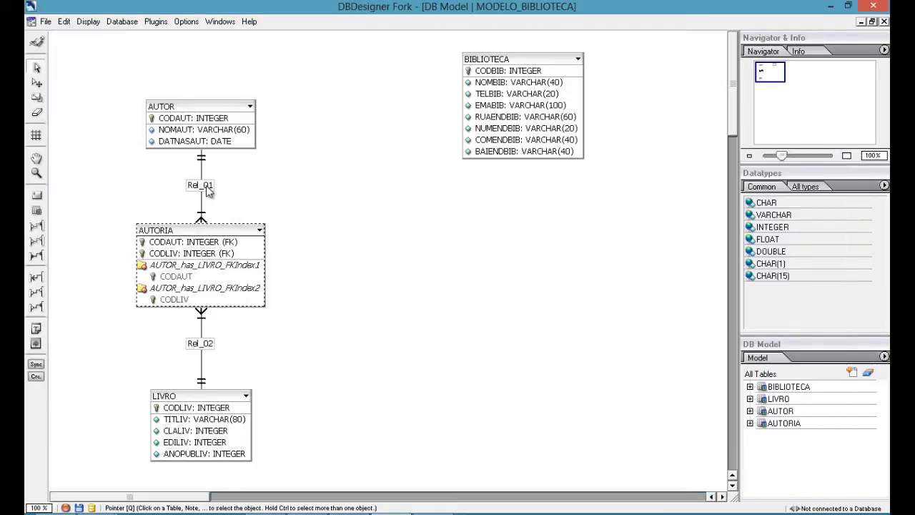
Rename the relation between AUTOR and AUTORIA as ESCREVE.
click(206, 188)
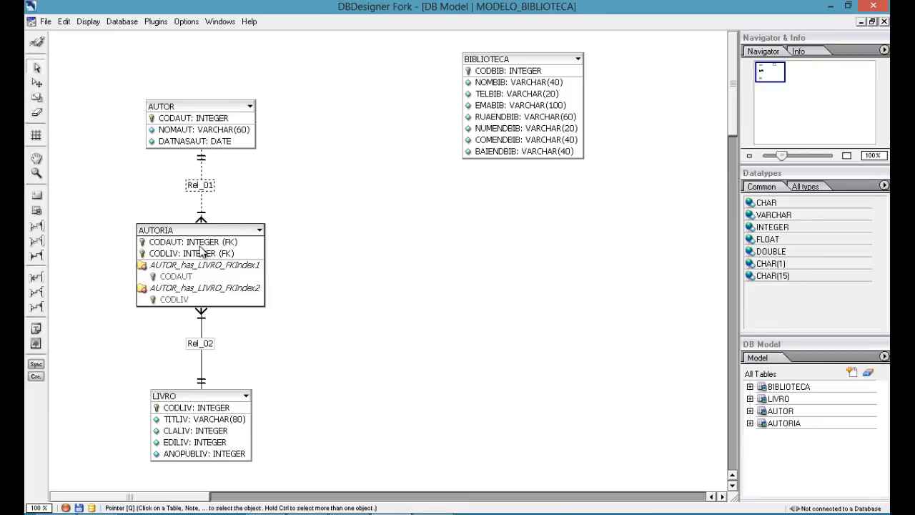
click(203, 397)
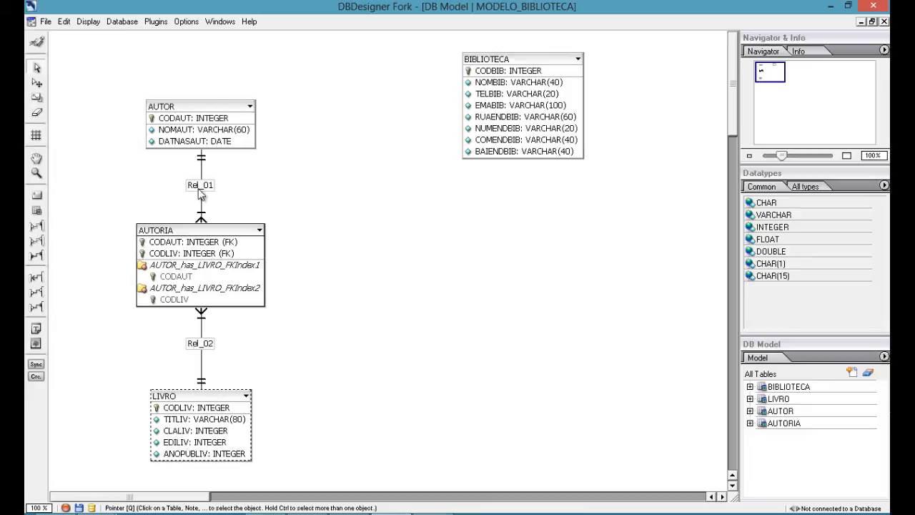
click(205, 187)
drag(204, 187, 204, 182)
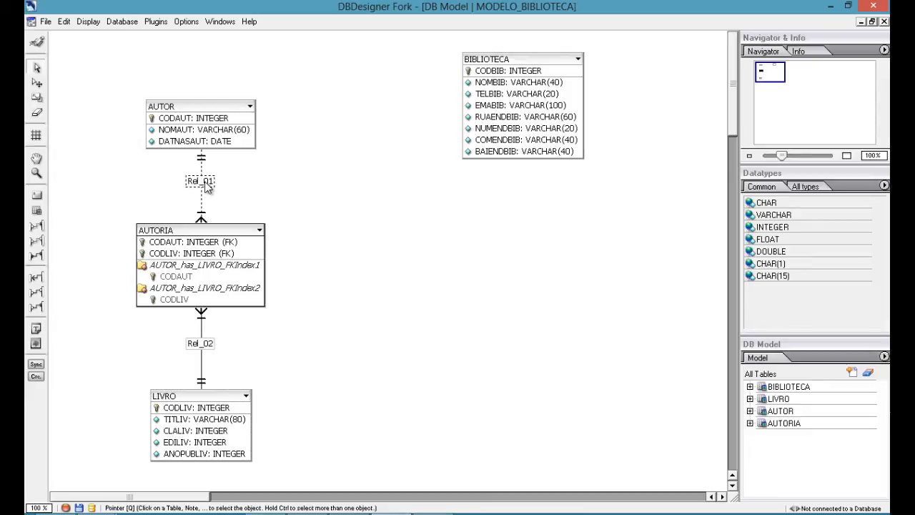
right_click(207, 187)
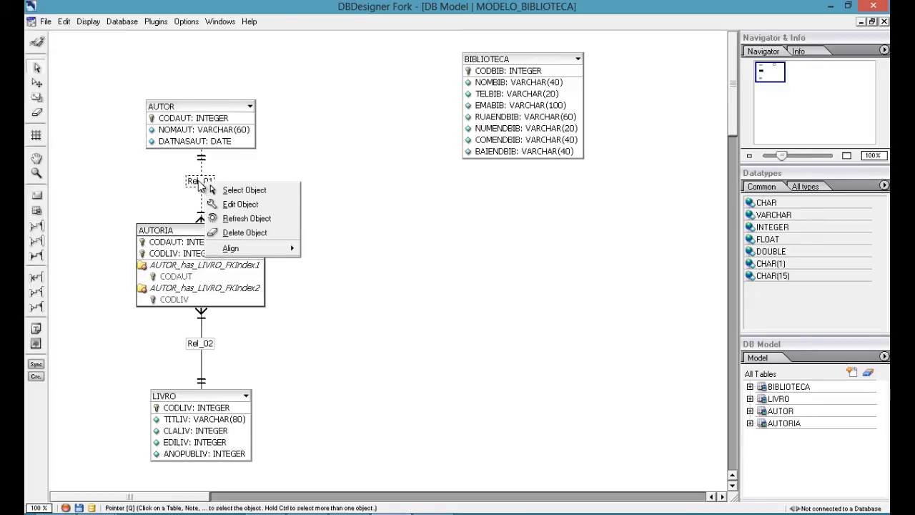
click(231, 205)
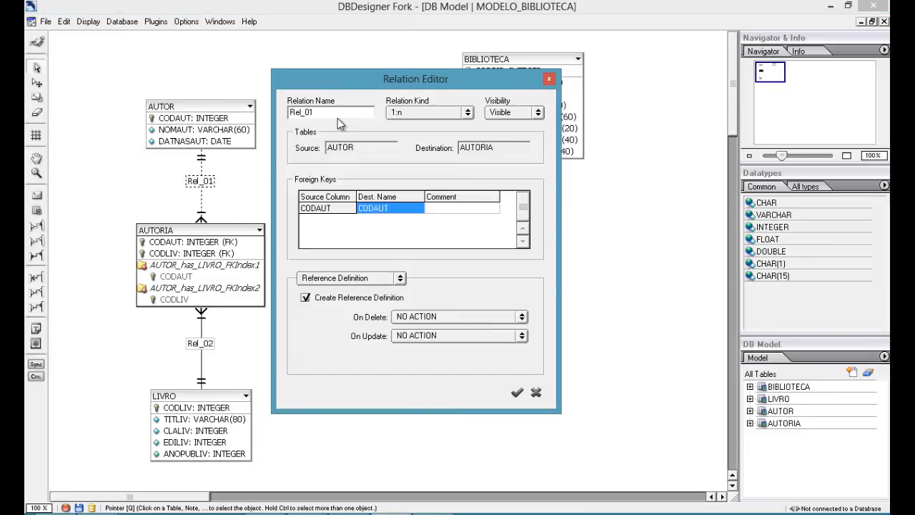
double_click(338, 114)
text(REDIGE)
key(shift+Home)
text(ESCREVE)
click(516, 392)
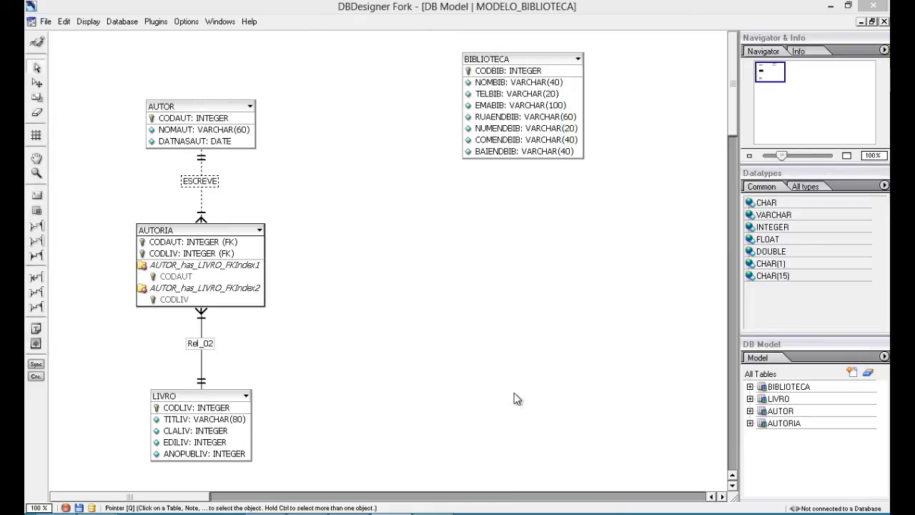
Rename the relation between LIVRO and AUTORIA as ESCRITO.
click(203, 345)
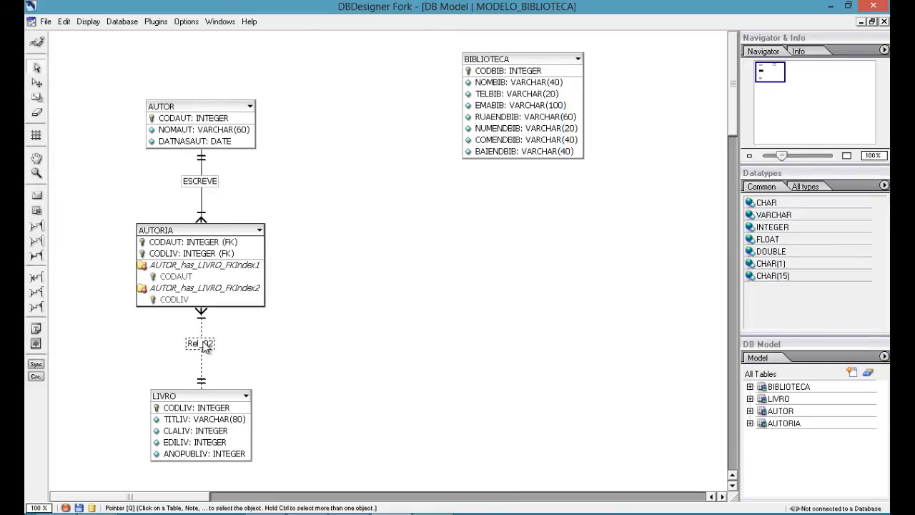
double_click(203, 344)
key(shift+Home)
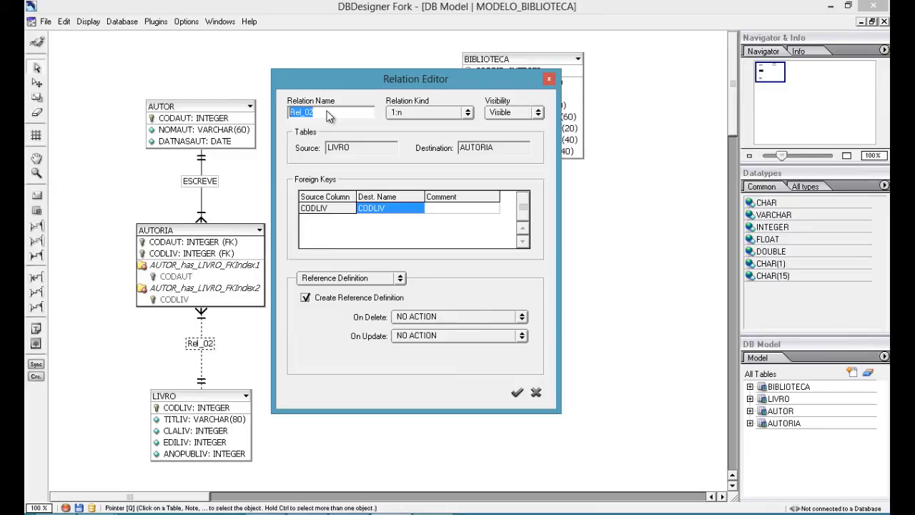
text(ESCRITO)
click(517, 392)
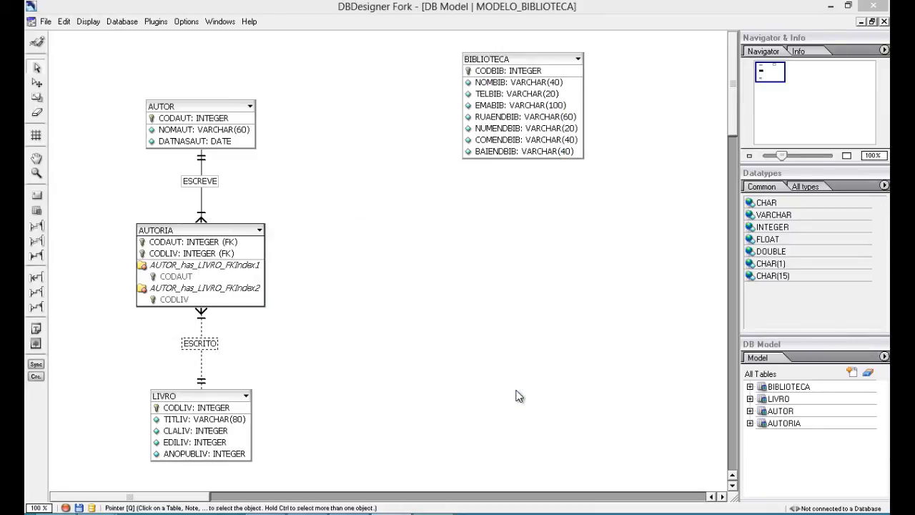
Save the model and move the BIBLIOTECA table closer to the AUTOR table.
click(449, 319)
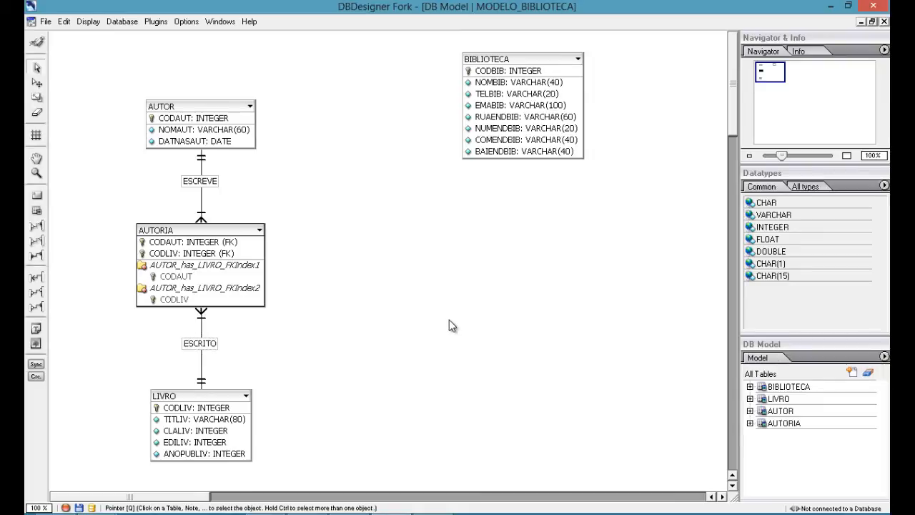
click(46, 22)
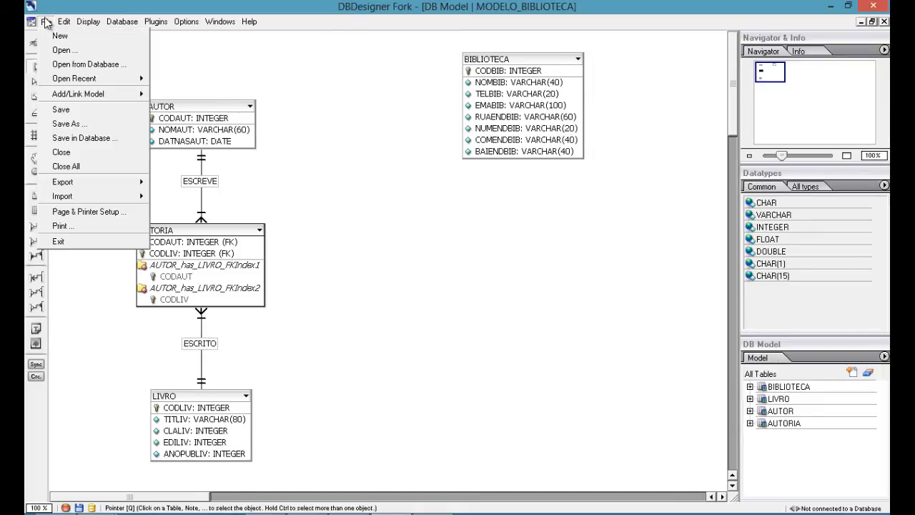
click(71, 109)
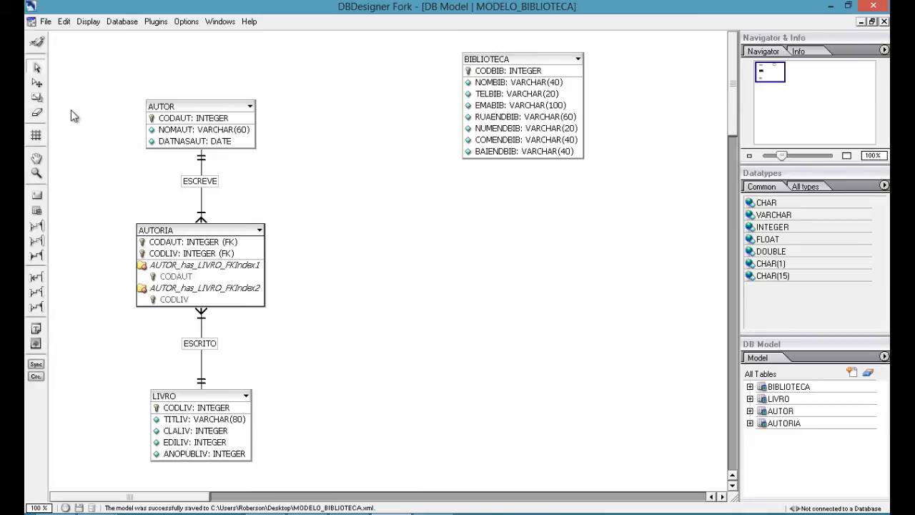
drag(491, 95, 402, 114)
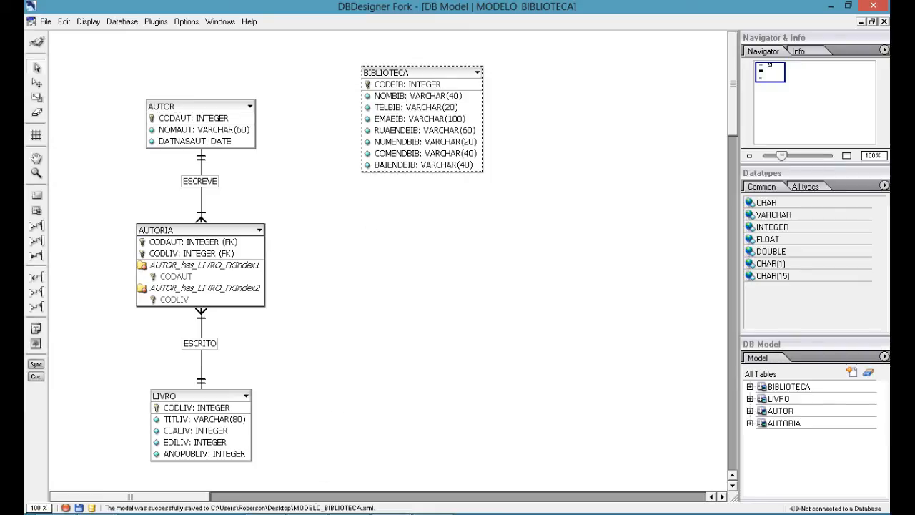
Switch to modelo.docx in Word and delete the blank line between the AUTOR and TIPO DE USUÁRIO entries.
click(308, 513)
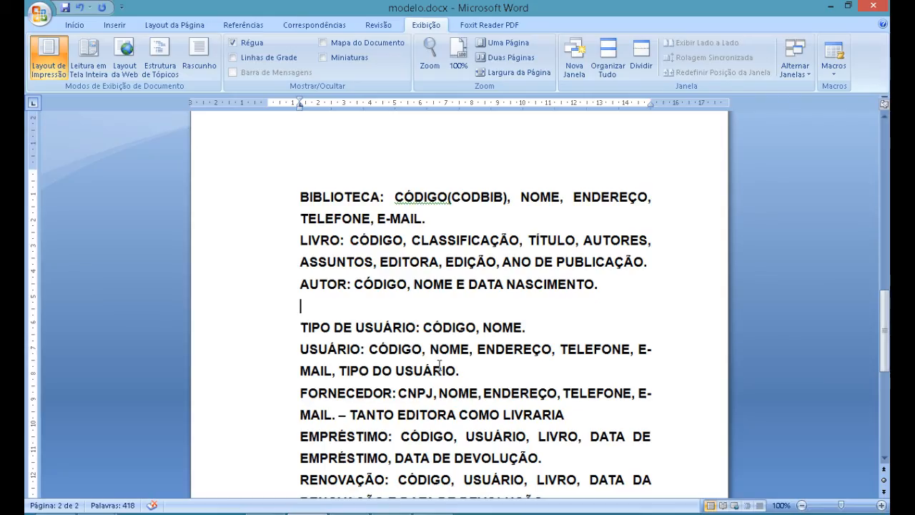
key(Up)
key(Up)
key(Up)
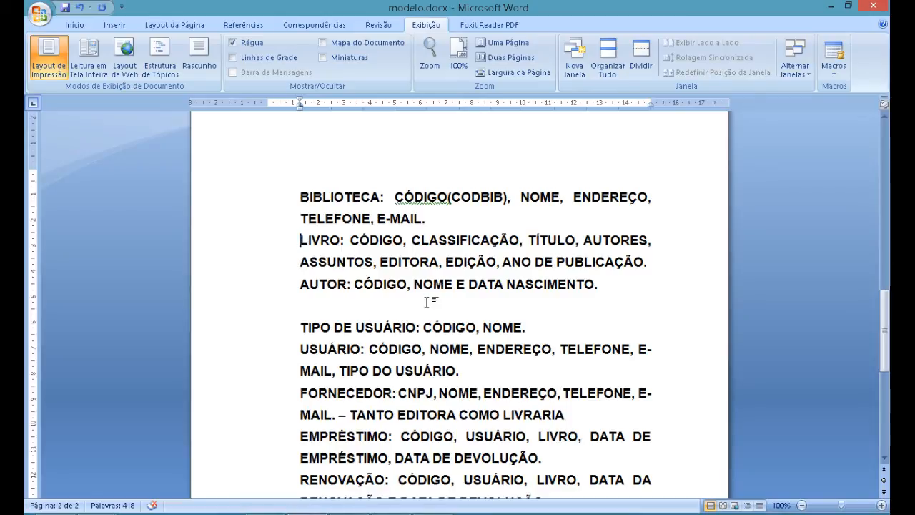
key(Down)
key(Down)
key(Down)
key(Down)
key(Up)
key(Up)
key(Down)
key(Delete)
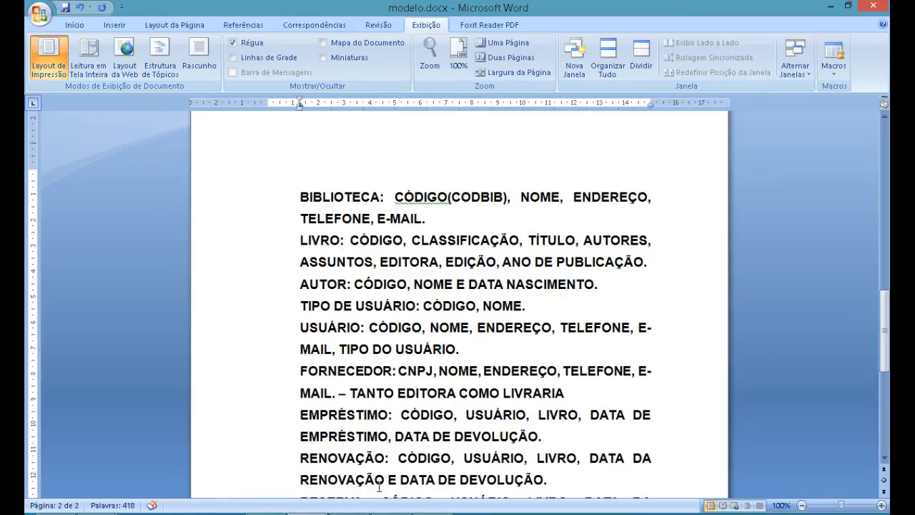
Return to DBDesigner Fork, add a new table below BIBLIOTECA and name it TIPO_USUARIO.
click(393, 513)
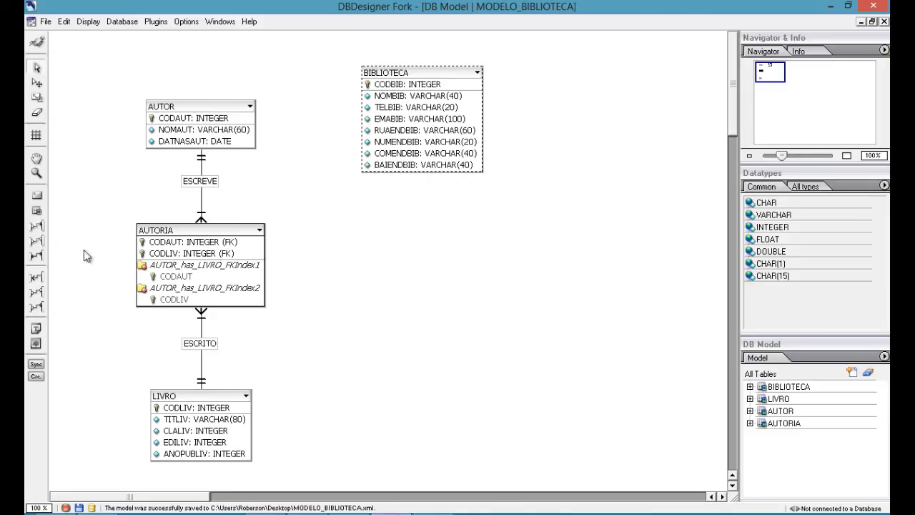
click(38, 214)
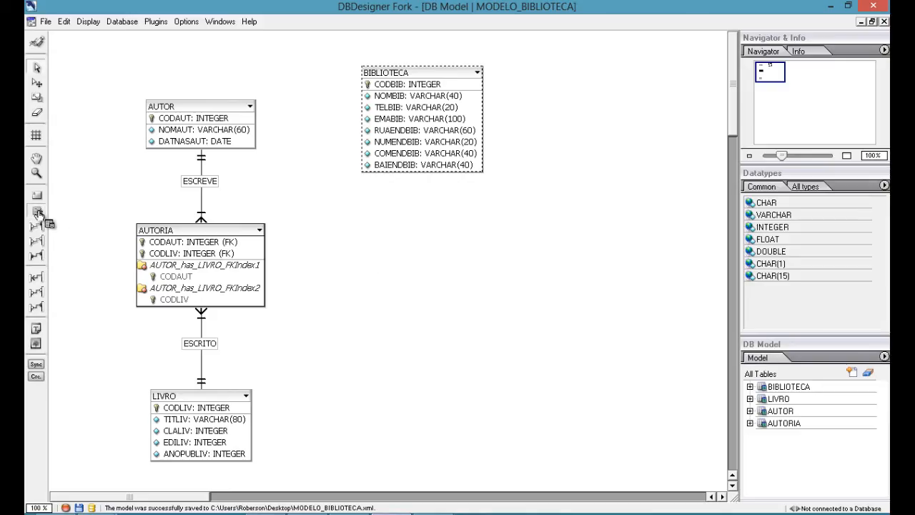
click(458, 214)
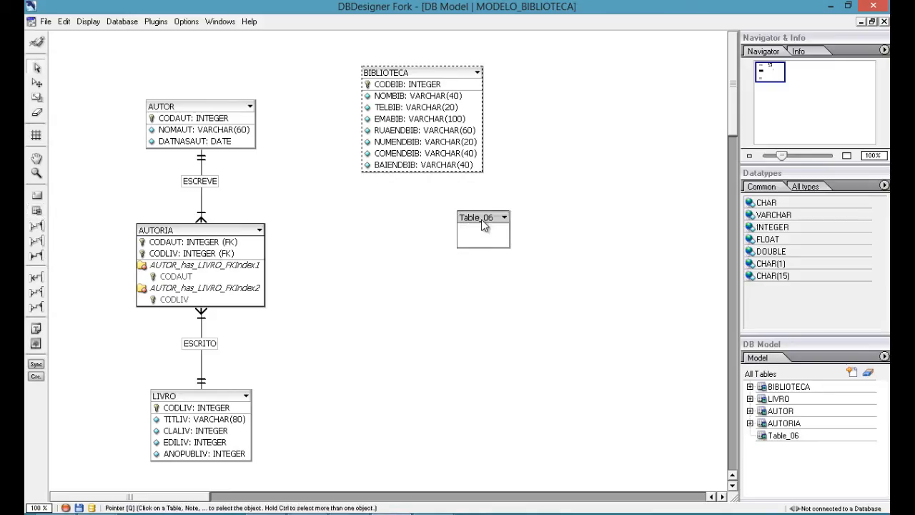
double_click(483, 219)
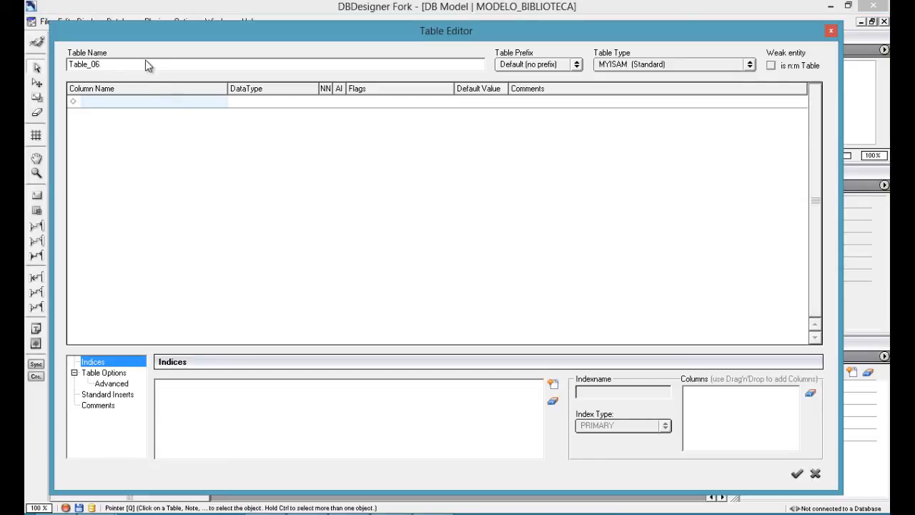
double_click(146, 62)
text(TIPO)
text(_)
text(USUARIO)
Add the INTEGER column CODTIPUSU without auto-increment to TIPO_USUARIO, with the comment CÓDIGO DO TIPO DO USUÁRIO.
click(133, 101)
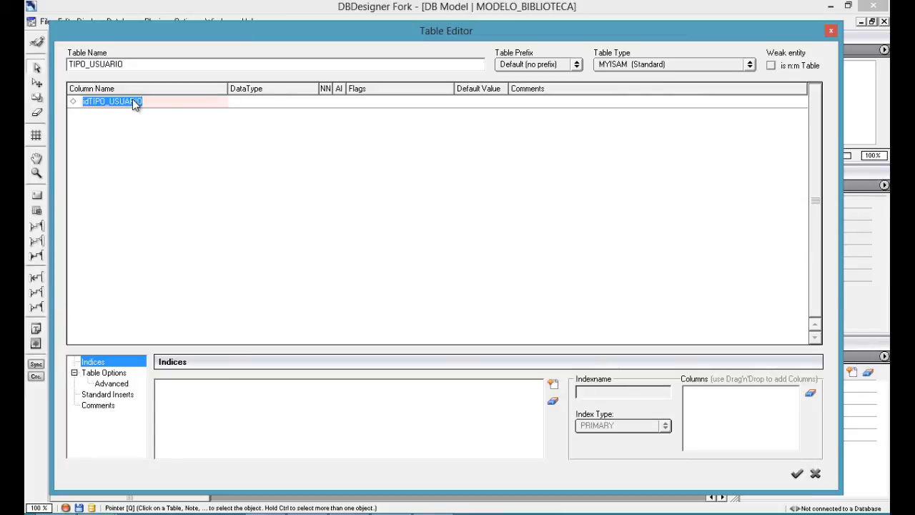
text(CODTIPUSU)
key(Return)
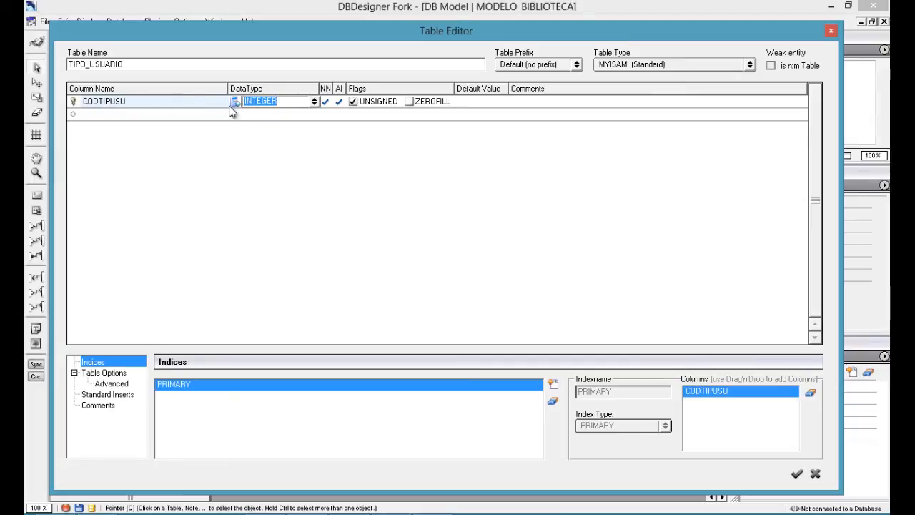
click(339, 103)
click(532, 102)
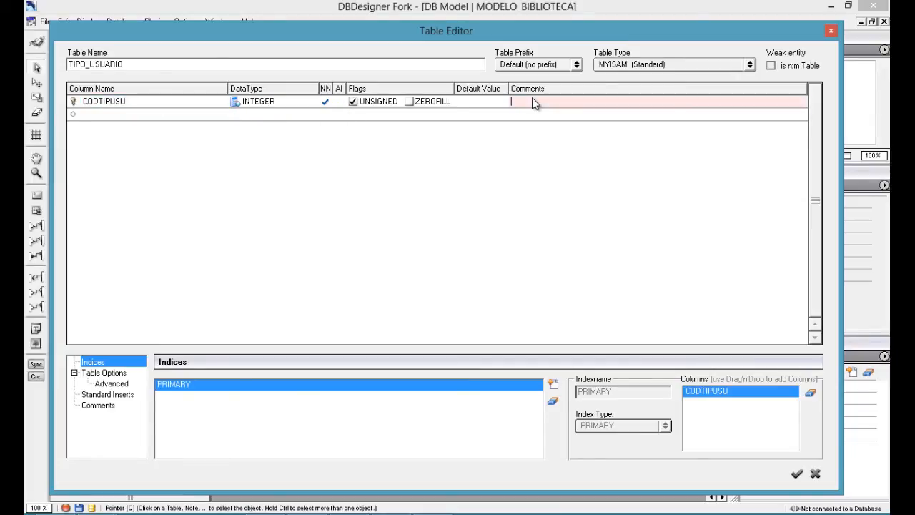
text(CÓDIGO DO TIPO DO USUÁRIO)
key(Return)
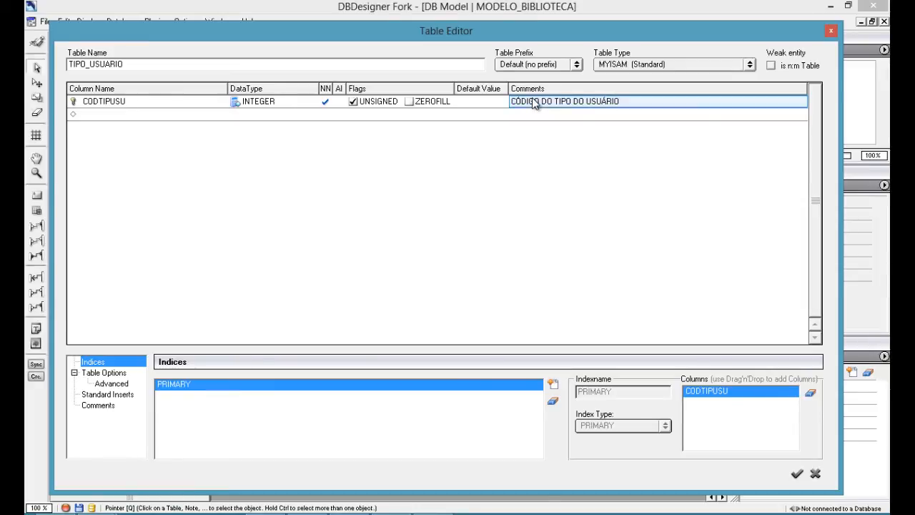
Add the required (not null) VARCHAR(20) column NOMTIPUSU to TIPO_USUARIO, with the comment NOME DO TIPO DO USUÁRIO.
click(170, 115)
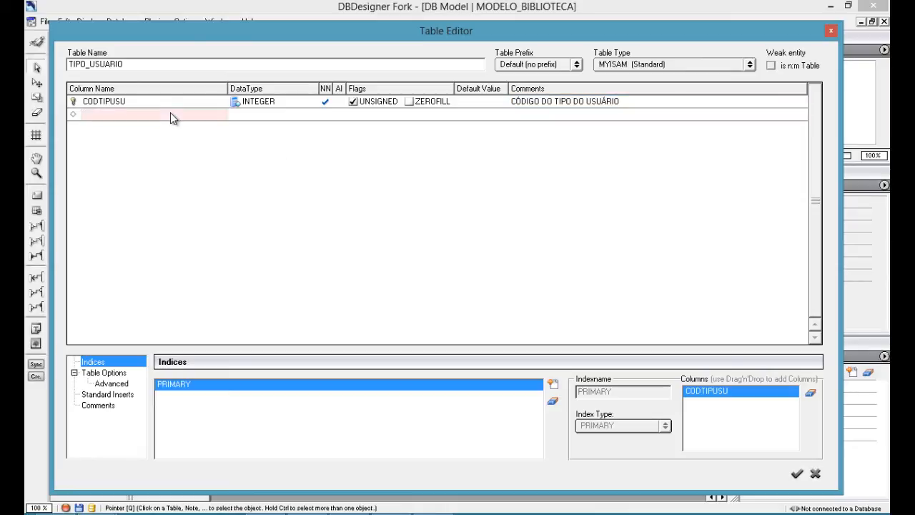
text(NOMTIPUSU)
key(Return)
text(VARCHAR(20))
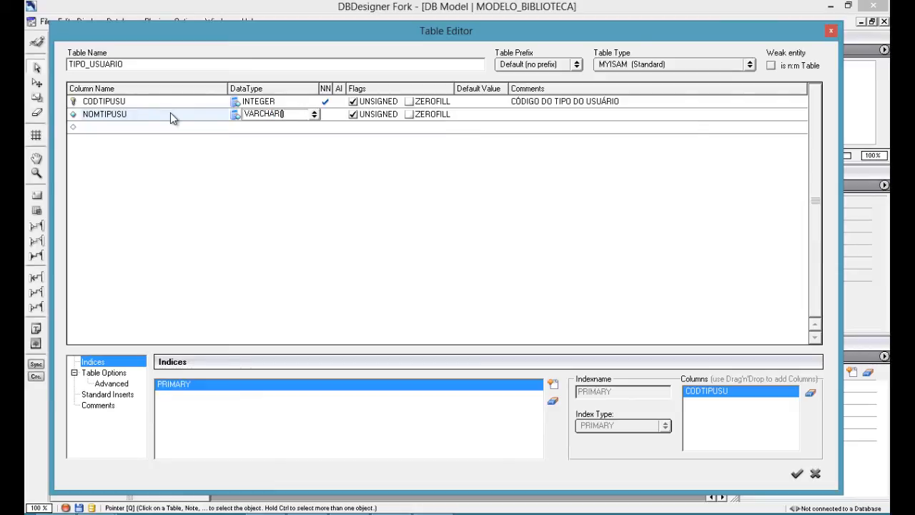
key(Return)
click(325, 114)
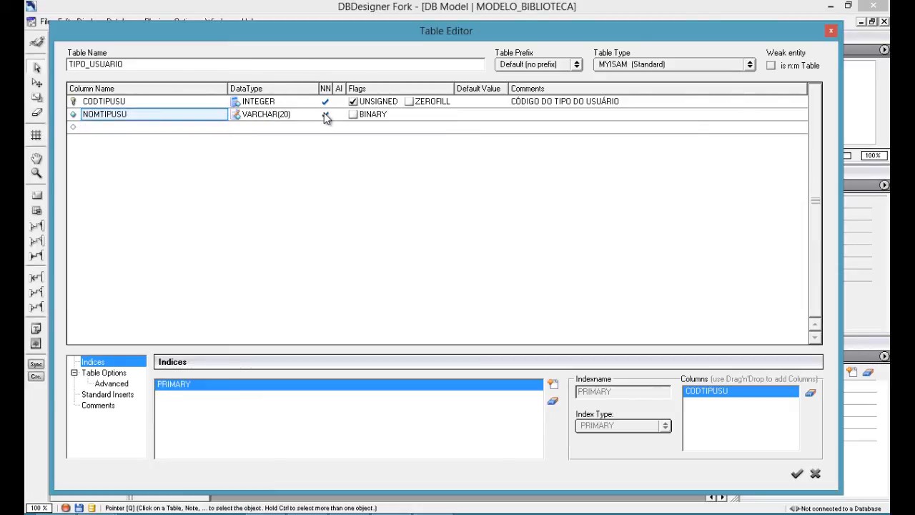
click(532, 120)
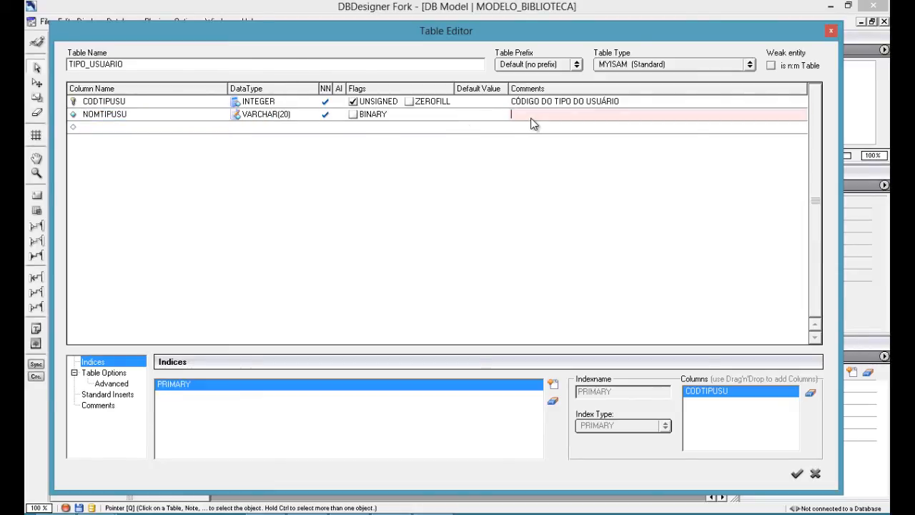
text(NOME DO TIPO DO USUÁRIO)
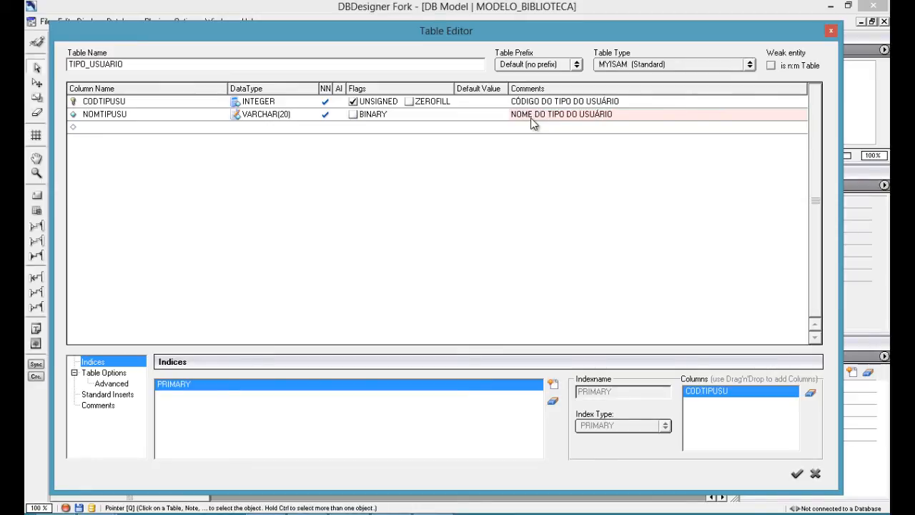
key(Return)
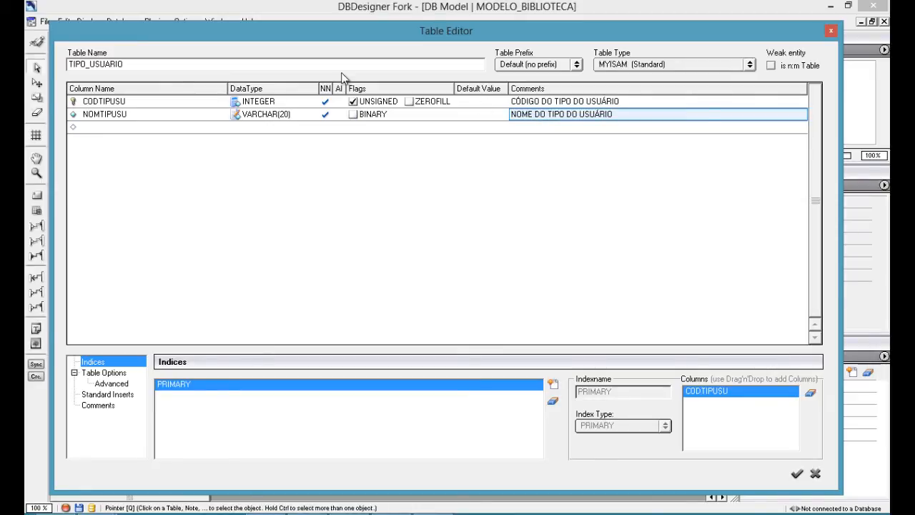
Accept the TIPO_USUARIO table definition, move the table to the right of BIBLIOTECA and save the model.
click(110, 104)
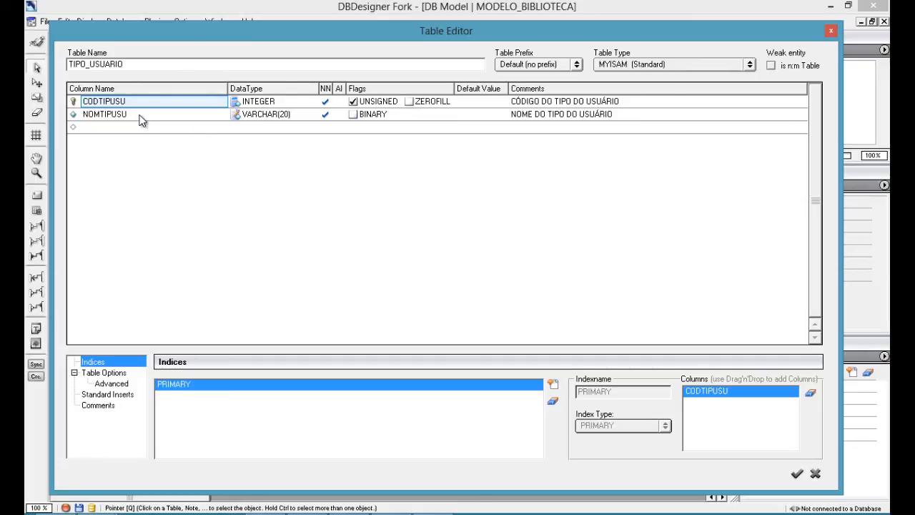
click(796, 475)
drag(501, 226, 577, 86)
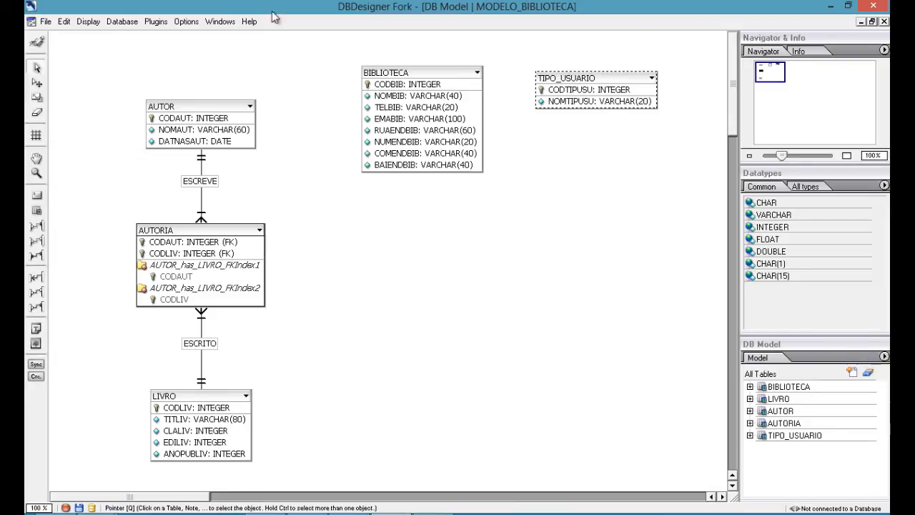
click(48, 23)
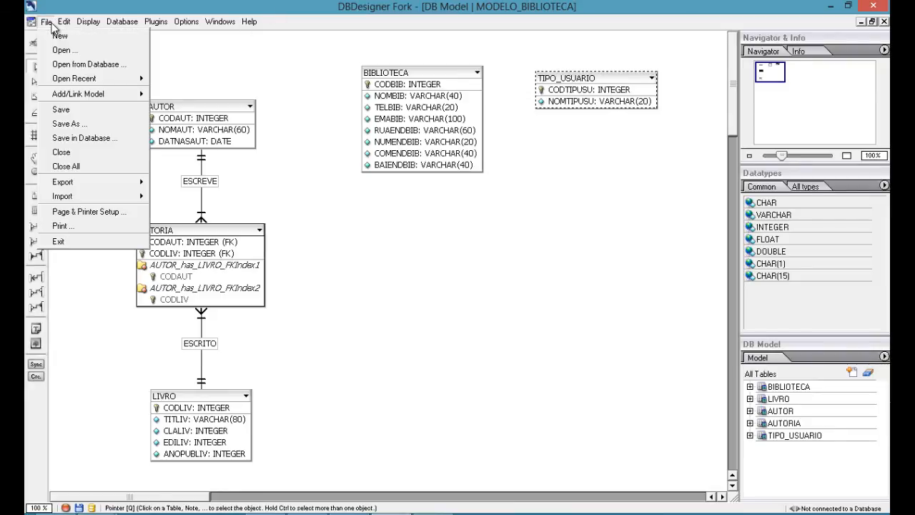
click(79, 112)
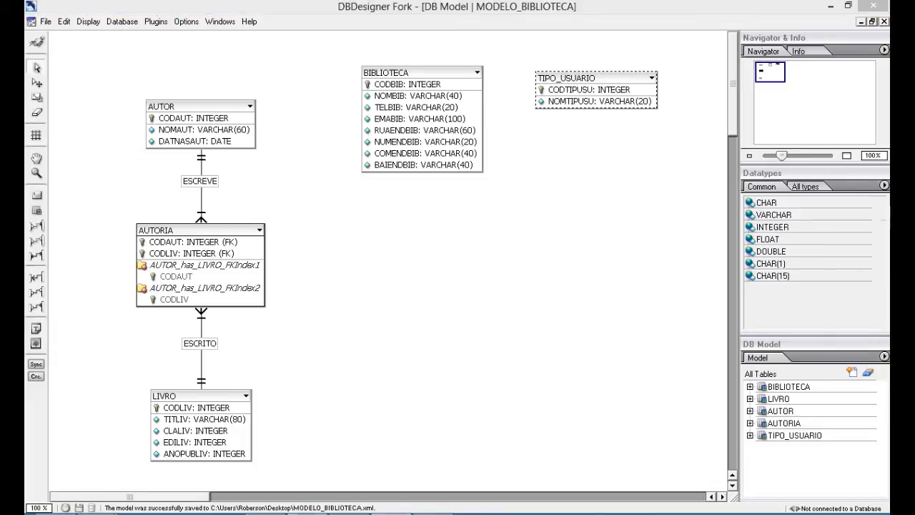
Switch to modelo.docx in Word and insert a blank line before and after the USUÁRIO entry.
click(308, 513)
key(End)
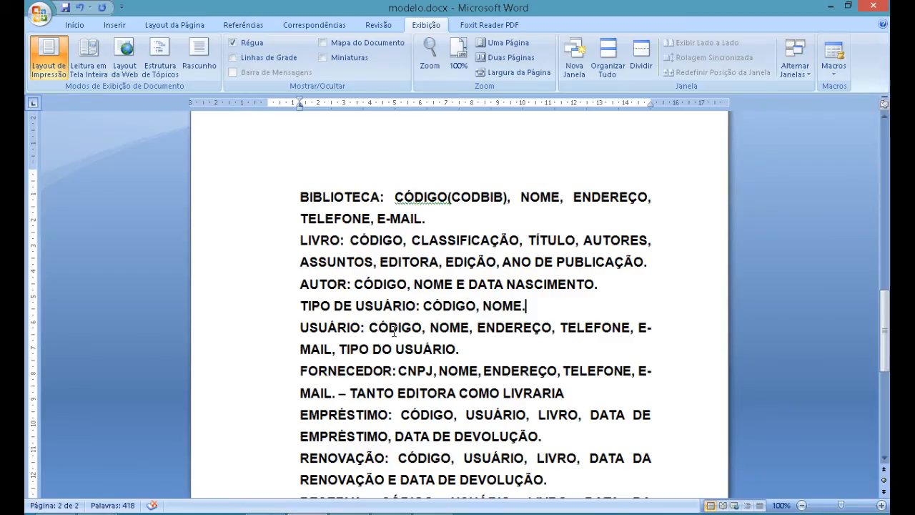
key(Return)
key(Down)
key(End)
key(Return)
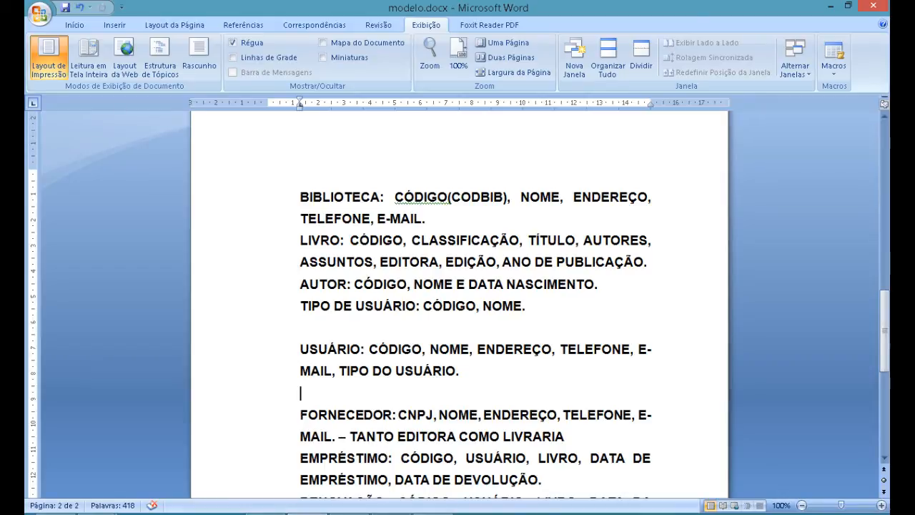
Return to DBDesigner Fork, add a new table below BIBLIOTECA and name it USUARIO.
click(390, 513)
click(42, 212)
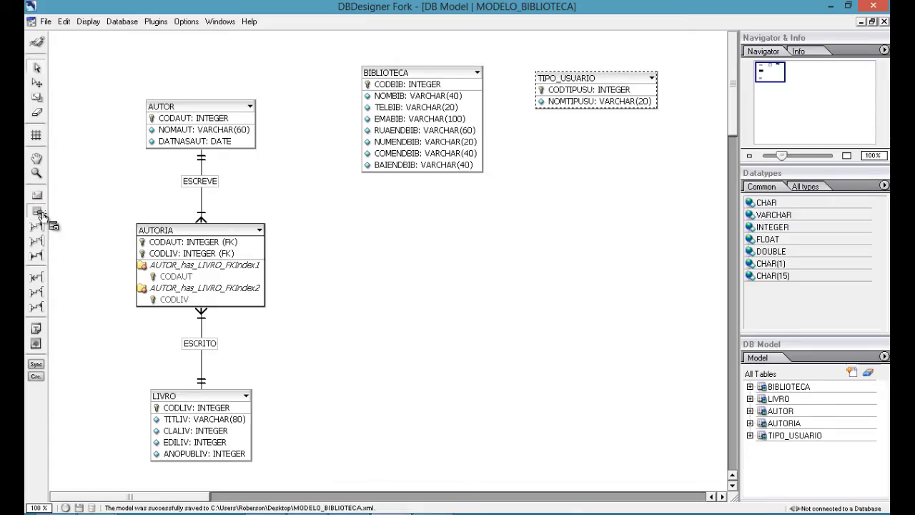
click(432, 252)
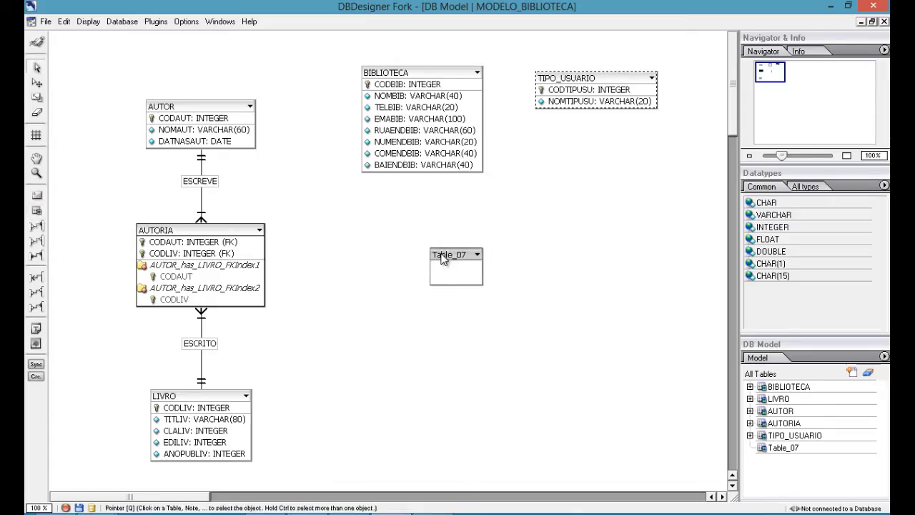
double_click(442, 258)
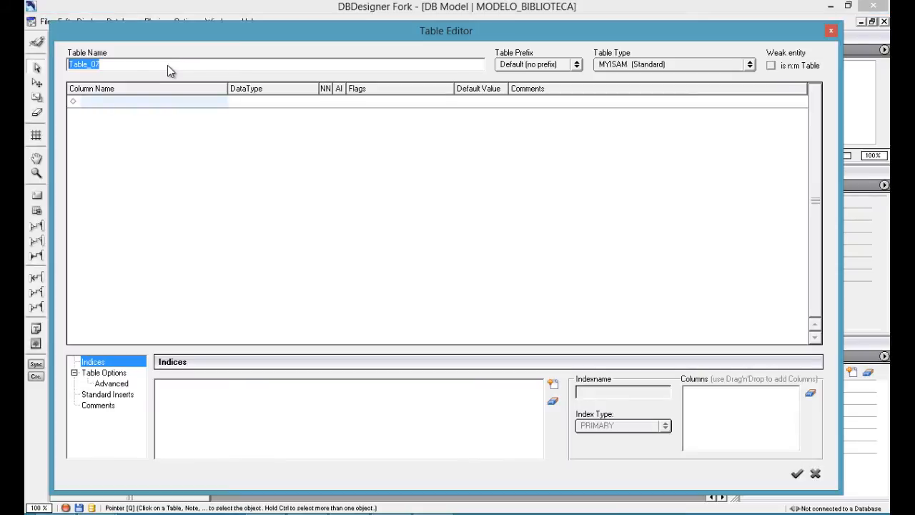
text(USUARIO)
key(Tab)
Add the INTEGER column CODUSU without auto-increment to USUARIO, with the comment CÓDIGO DO USUÁRIO.
text(CODUS)
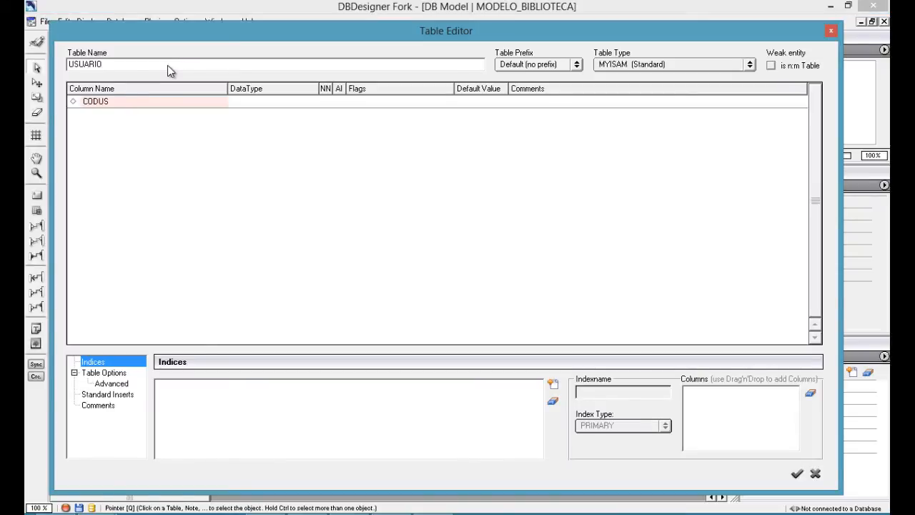
text(U)
key(Tab)
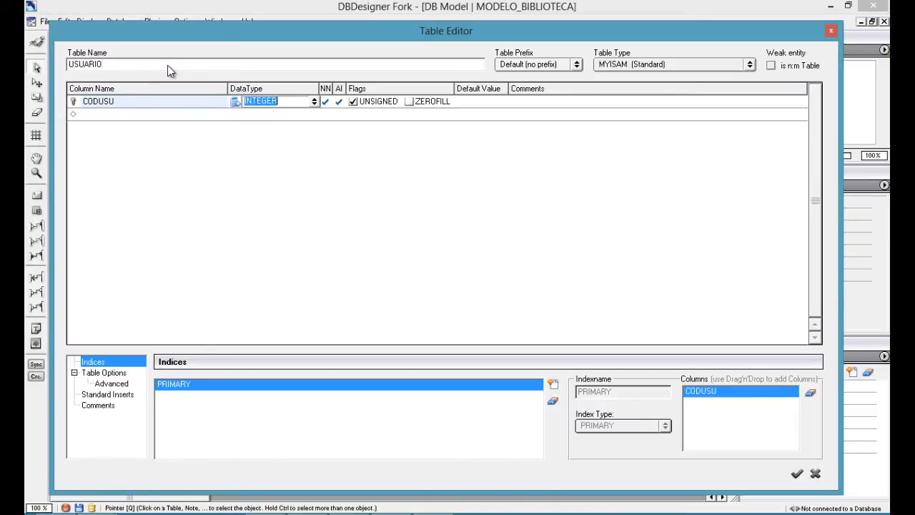
click(339, 103)
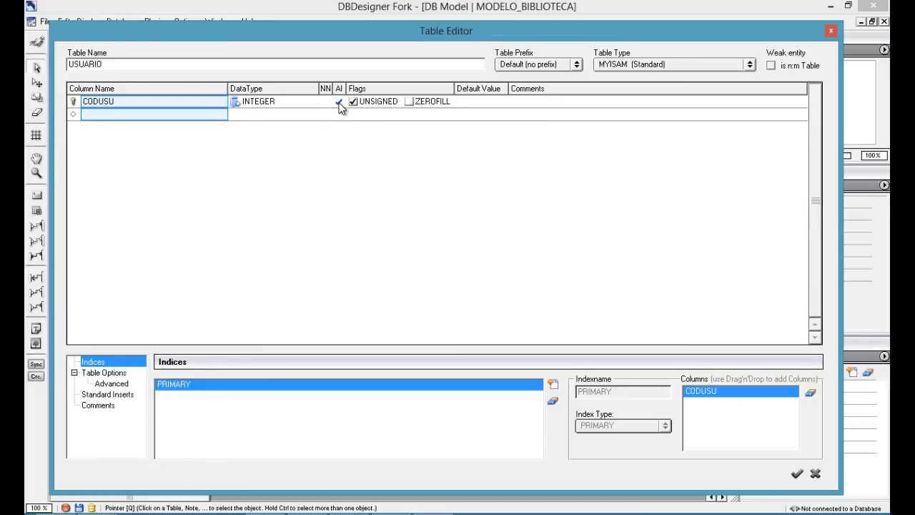
click(570, 108)
text(CÓDIGO D)
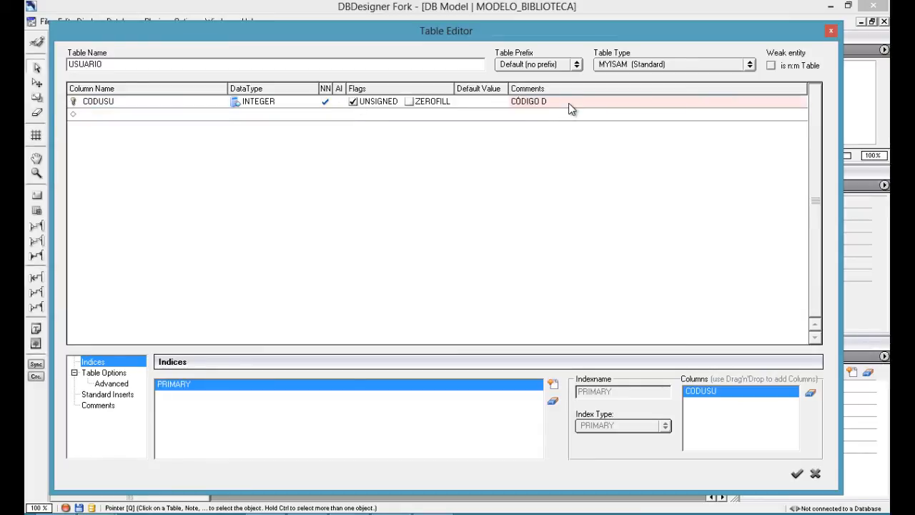
text(O USUÁRIO)
key(Return)
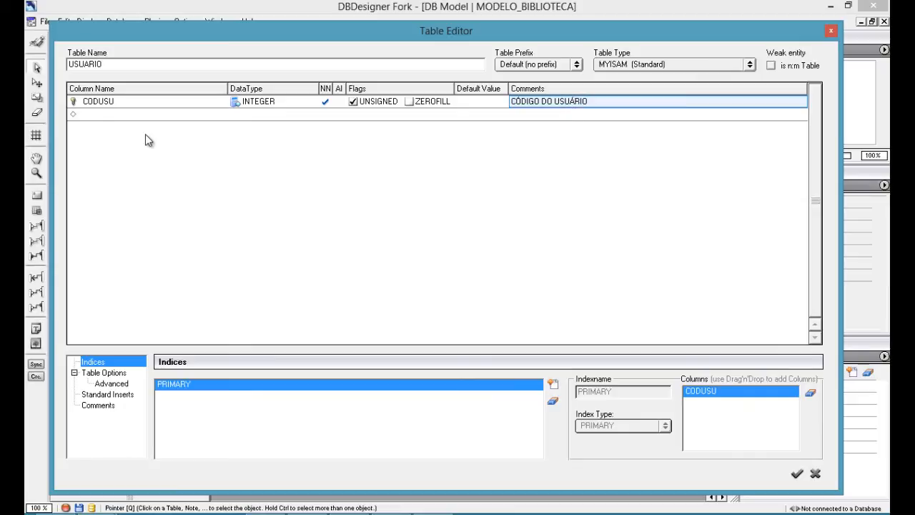
Add the required (not null) VARCHAR(50) column NOMUSU to USUARIO, with the comment NOME DO USUÁRIO.
click(125, 118)
text(NOMUSU)
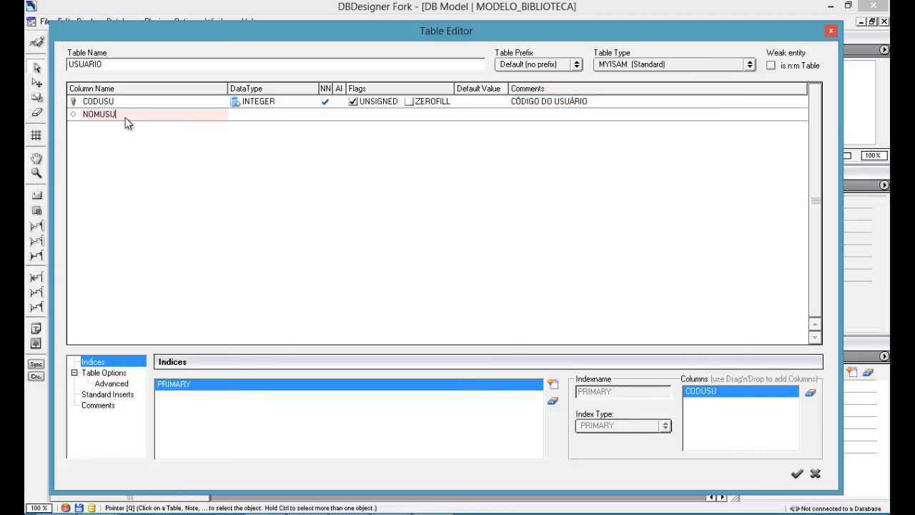
key(Tab)
text(VARCHAR)
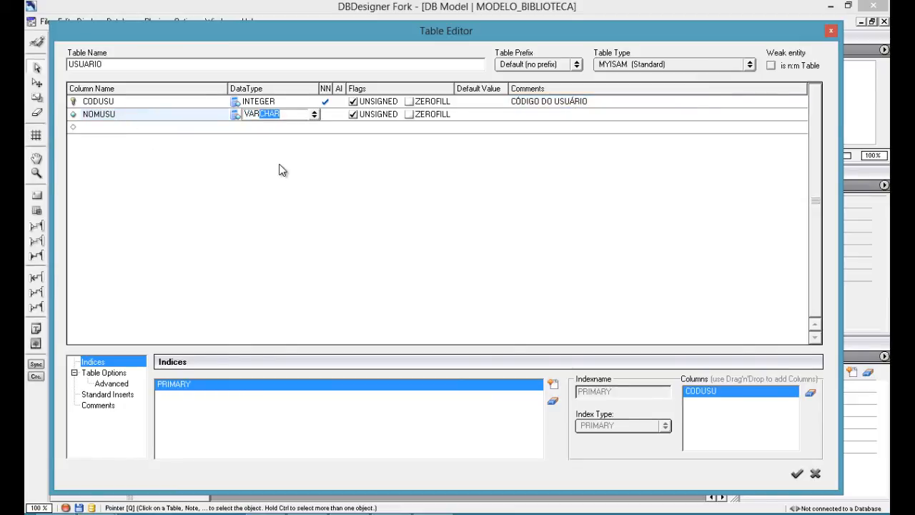
text((50))
key(Return)
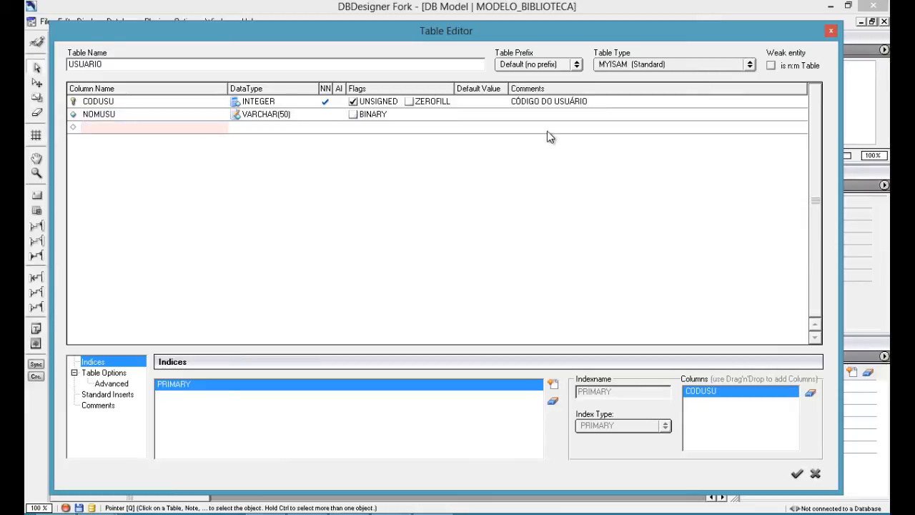
click(325, 115)
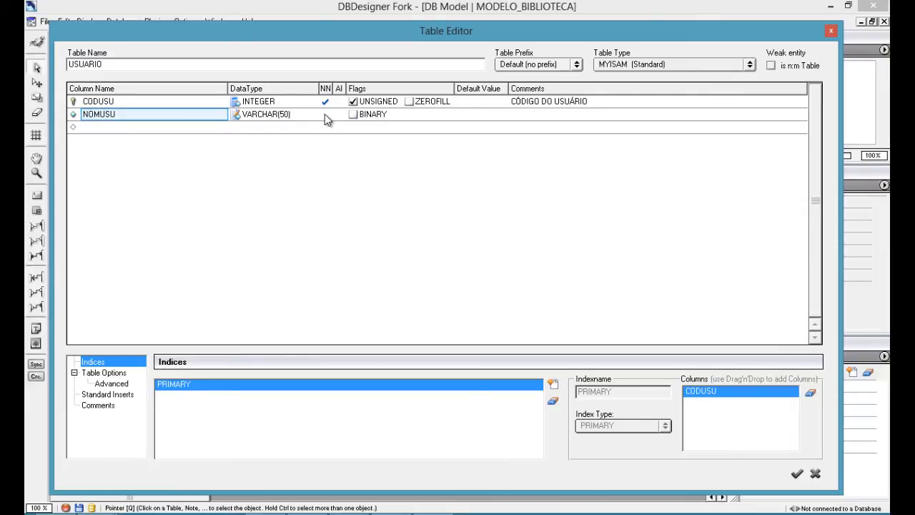
click(546, 113)
text(NOME)
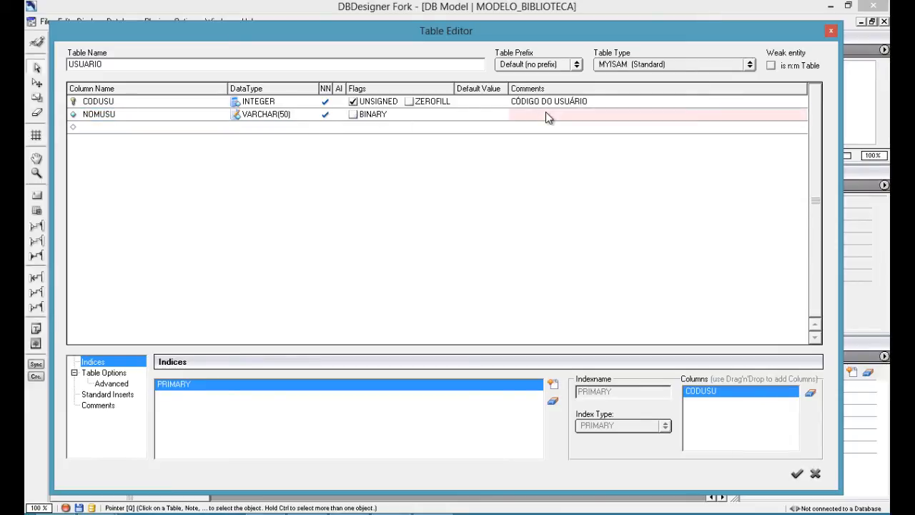
text( DO USUÁRIO)
key(Return)
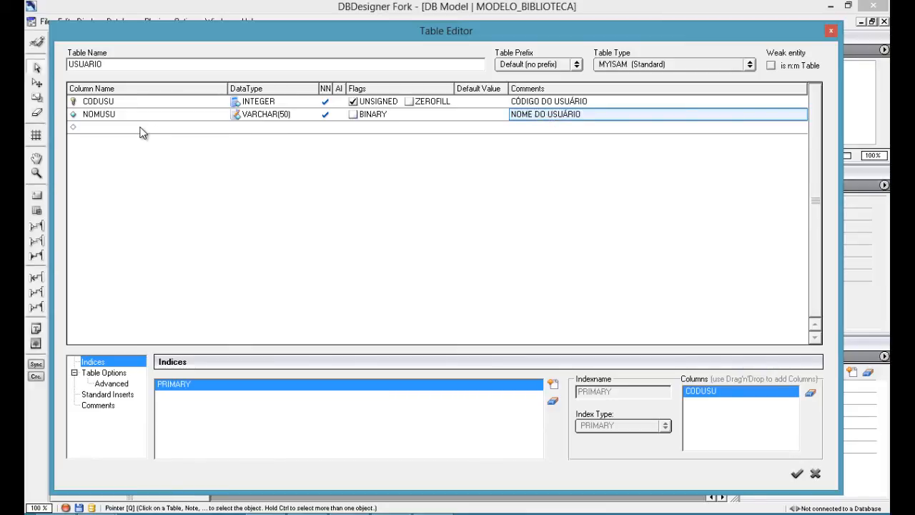
key(F9)
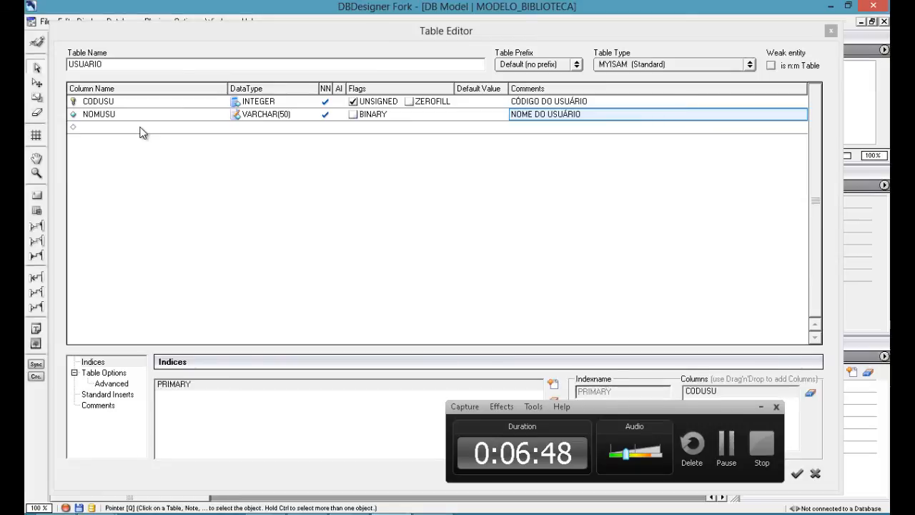
click(141, 132)
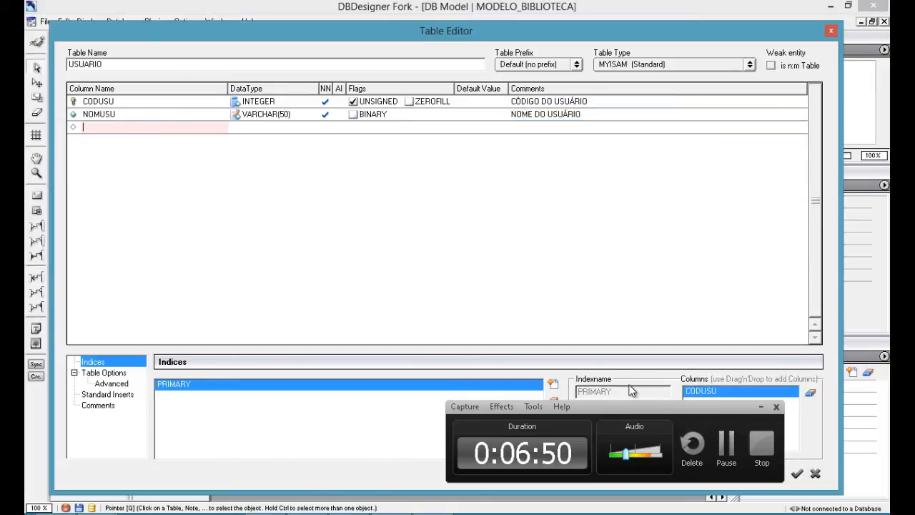
click(762, 407)
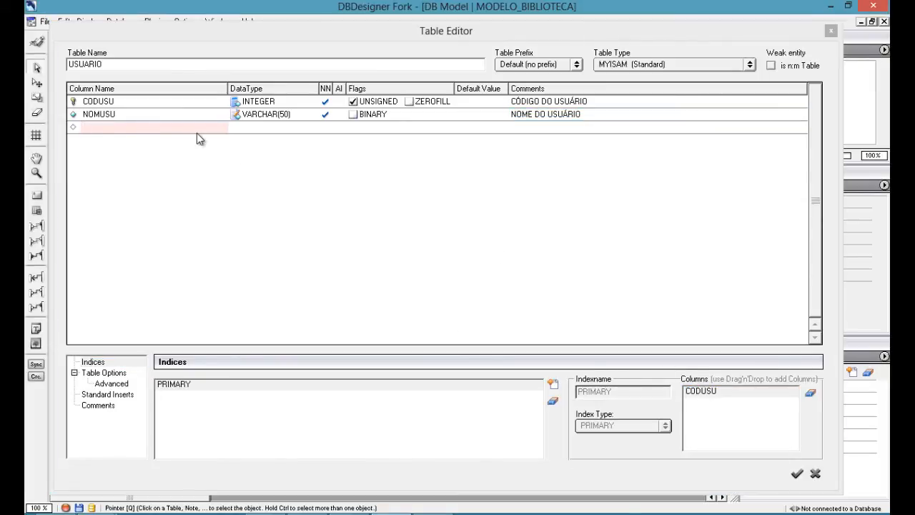
Check the USUÁRIO entry in modelo.docx in Word and add the VARCHAR(60) column RUAENDUSU to USUARIO, with the comment RUA DO ENDEREÇO DO USUÁRIO.
click(171, 125)
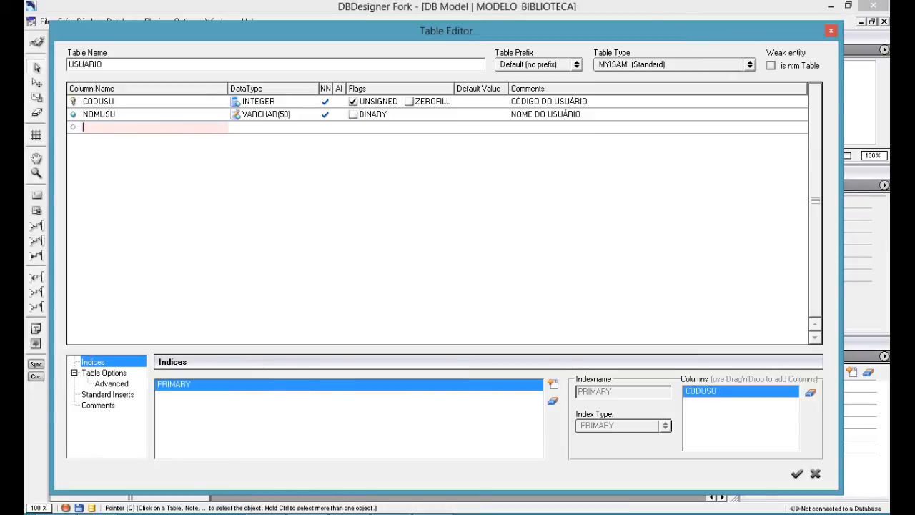
click(312, 514)
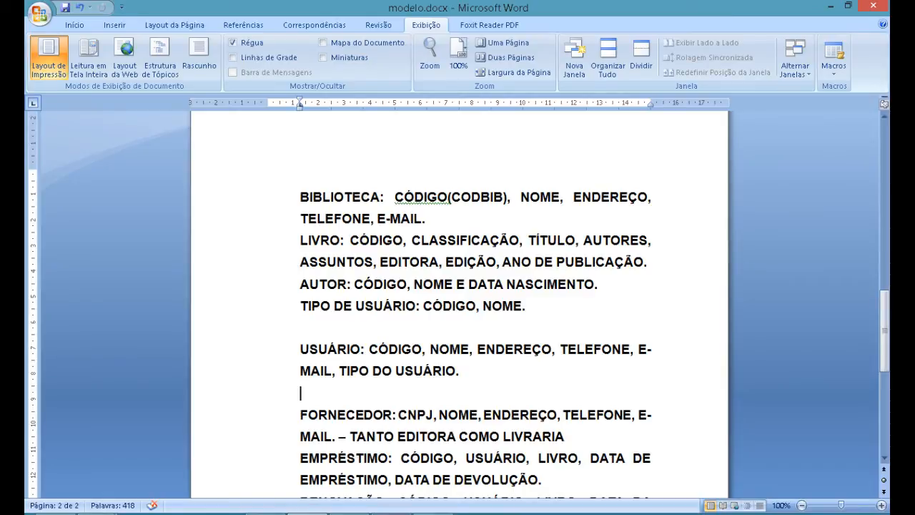
click(399, 513)
click(94, 127)
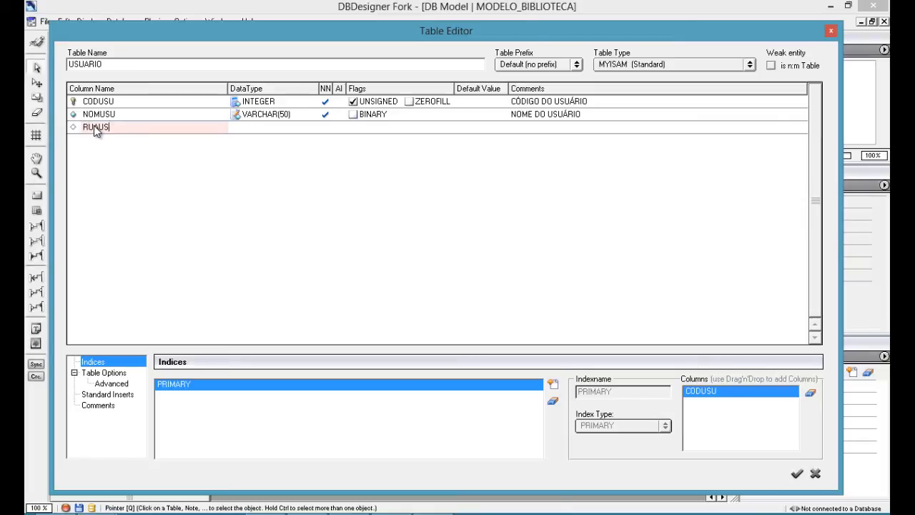
text(NDUSU)
key(Tab)
text(VARCHAR()
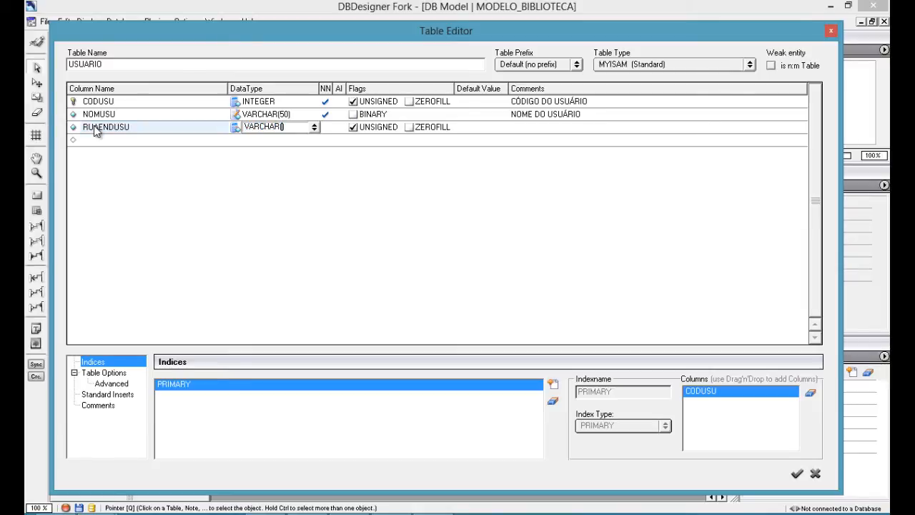
text(60)
key(Return)
click(531, 128)
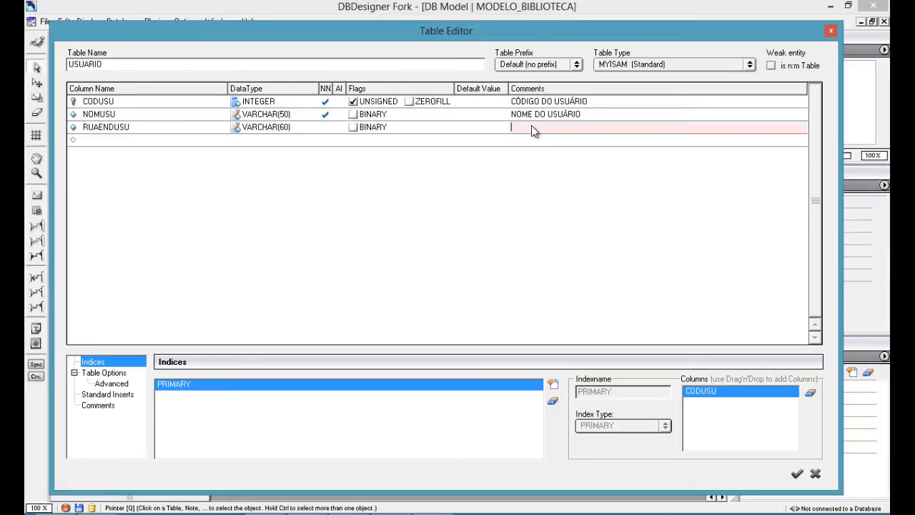
text(RUA DO)
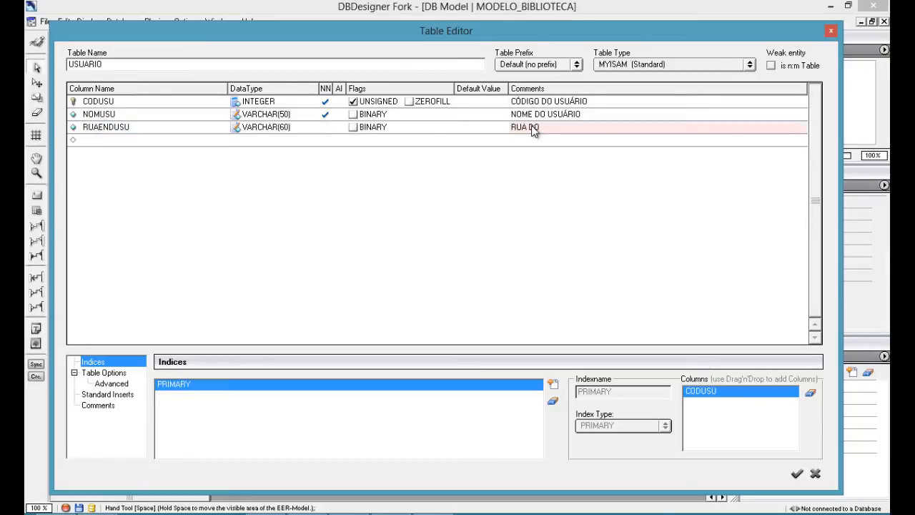
text( ENDEREÇO DO USUÁRIO)
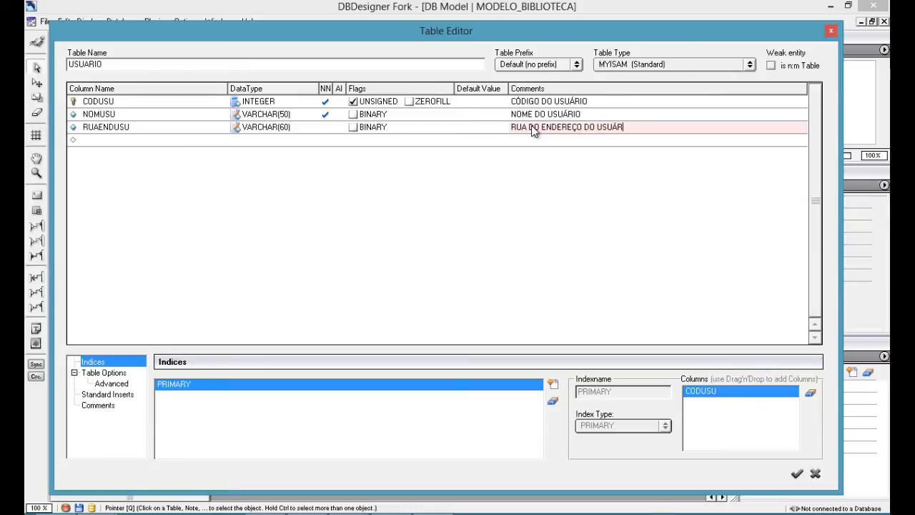
key(Return)
Add the VARCHAR(20) column NUMENDUSU to USUARIO, with the comment NÚMERO DO ENDEREÇO DO USUÁRIO.
click(135, 143)
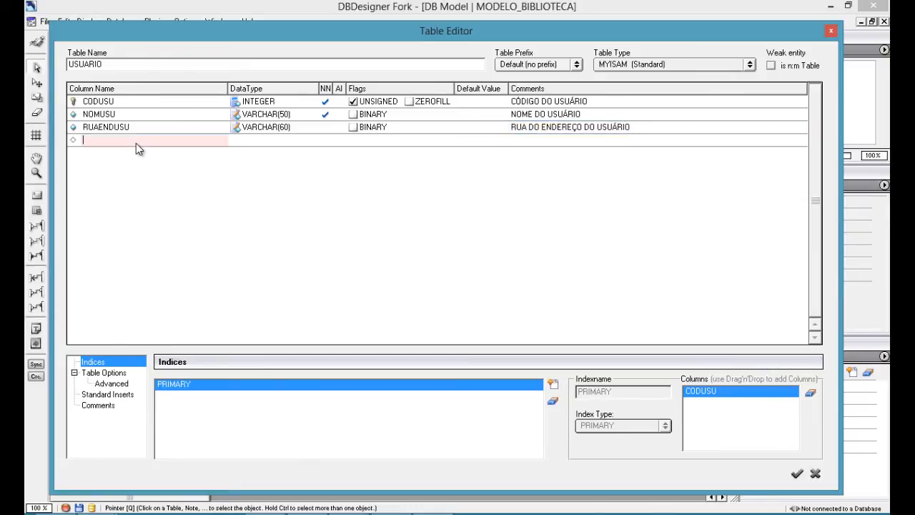
text(NUMEBNDUSU)
key(Return)
text(VARCHAR()
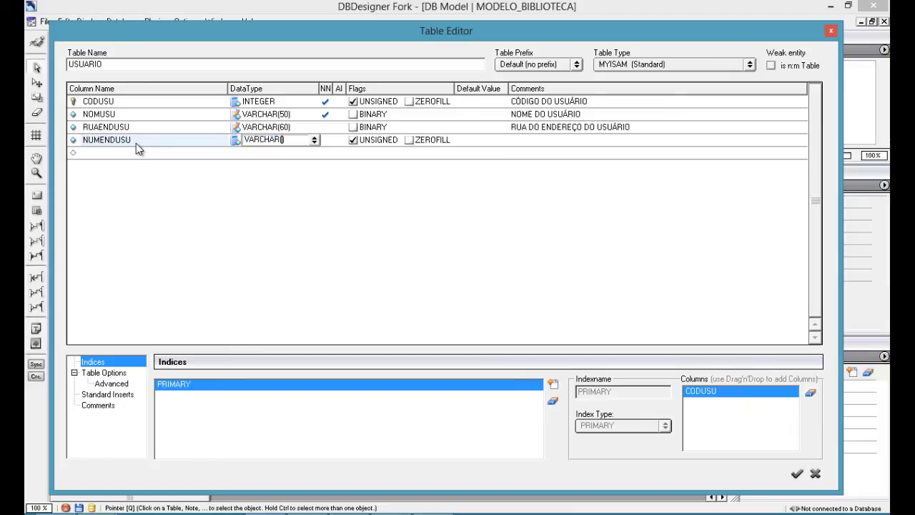
text(20)
key(Return)
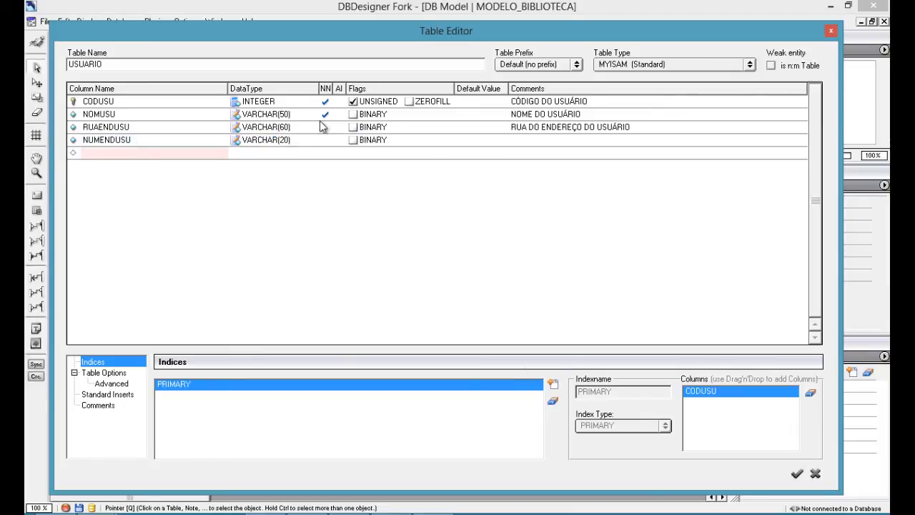
click(520, 143)
text(N)
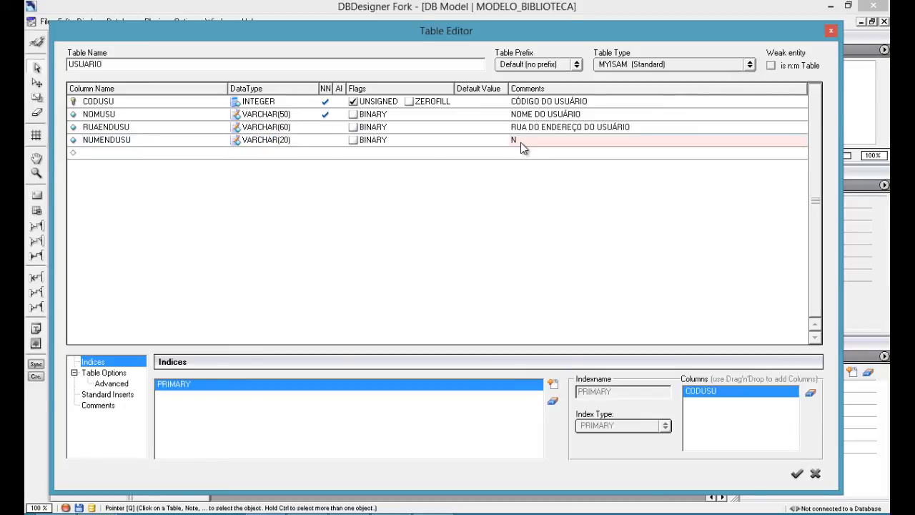
text(ÚMERO DO ENDRE)
key(BackSpace)
text(EÇO DO USUÁRIO)
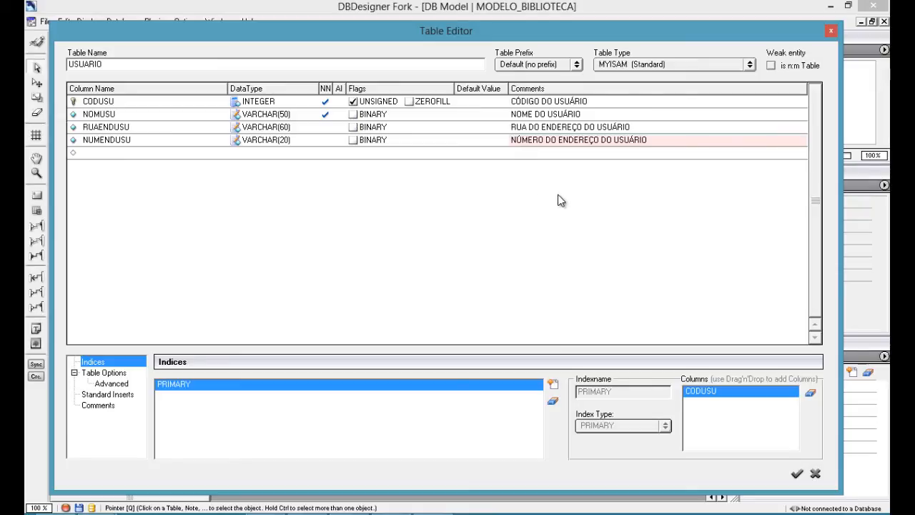
Add the VARCHAR(40) column COMENDUSU to USUARIO, with the comment COMPLEMENTO DO ENDEREÇO DO USUÁRIO.
click(93, 154)
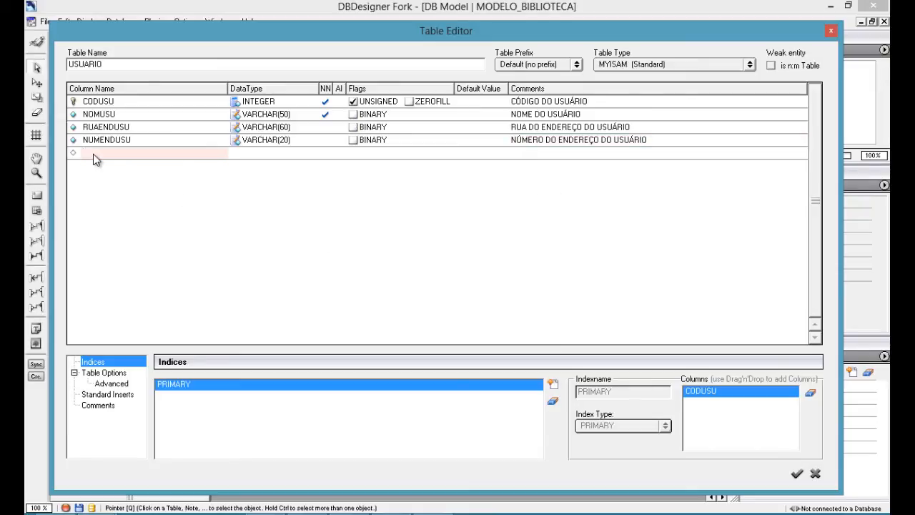
text(COMENDUSU)
key(Tab)
text(VARCHAR()
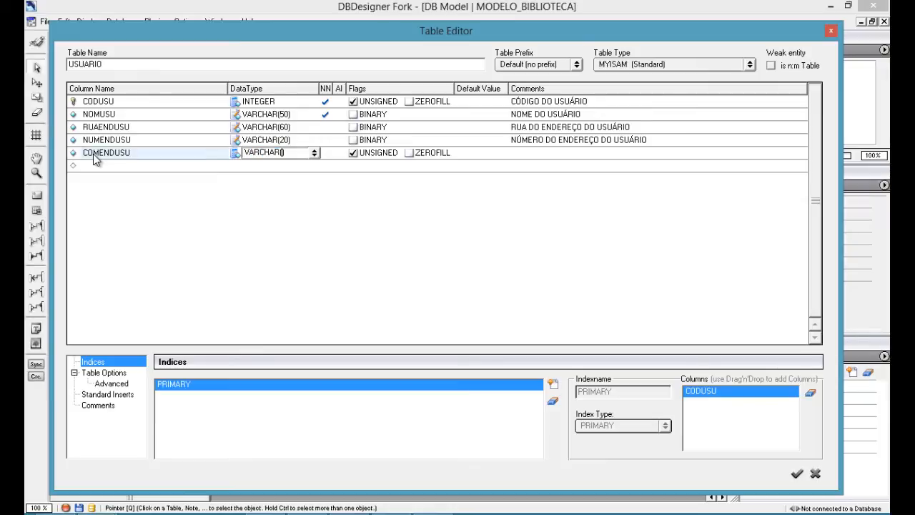
text(40)
key(Return)
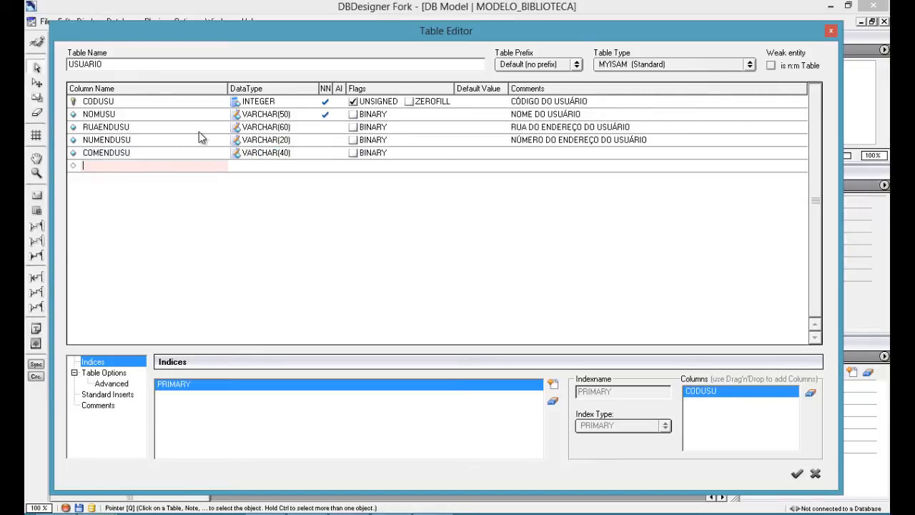
click(580, 155)
text(COMPL)
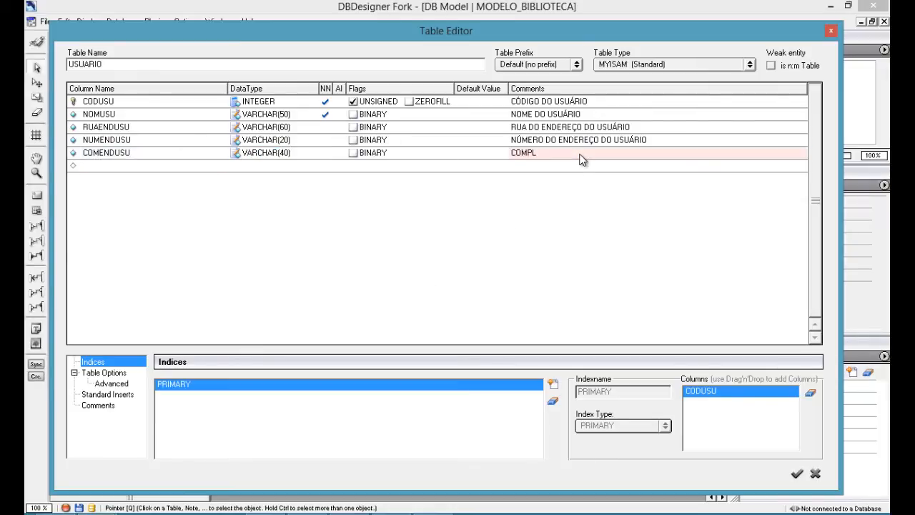
text(EMENTO DO)
text( ENDEREÇO DO USU)
text(;ARIO)
key(BackSpace)
key(BackSpace)
key(BackSpace)
key(BackSpace)
key(BackSpace)
text(ÁRI)
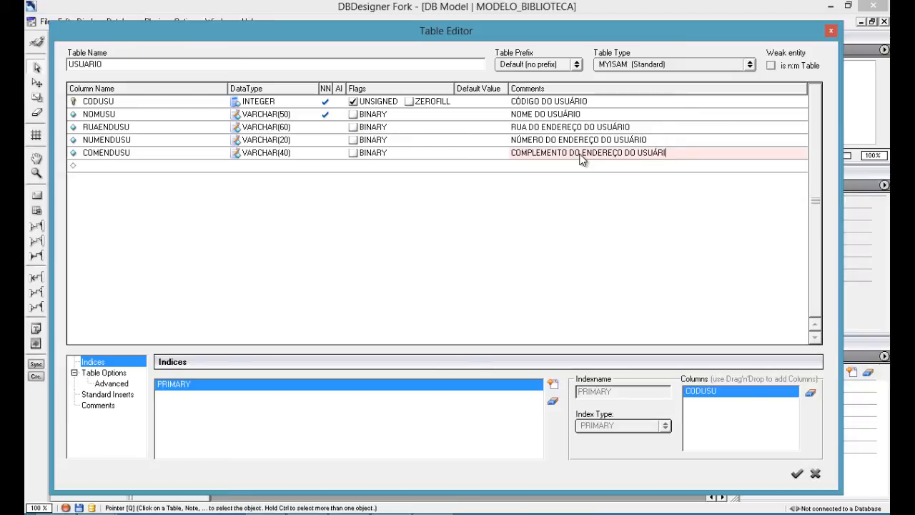
text(O)
key(Return)
Add the VARCHAR(40) column BAIENDUSU to USUARIO, with the comment BAIRRO DO ENDEREÇO DO USUÁRIO.
click(186, 166)
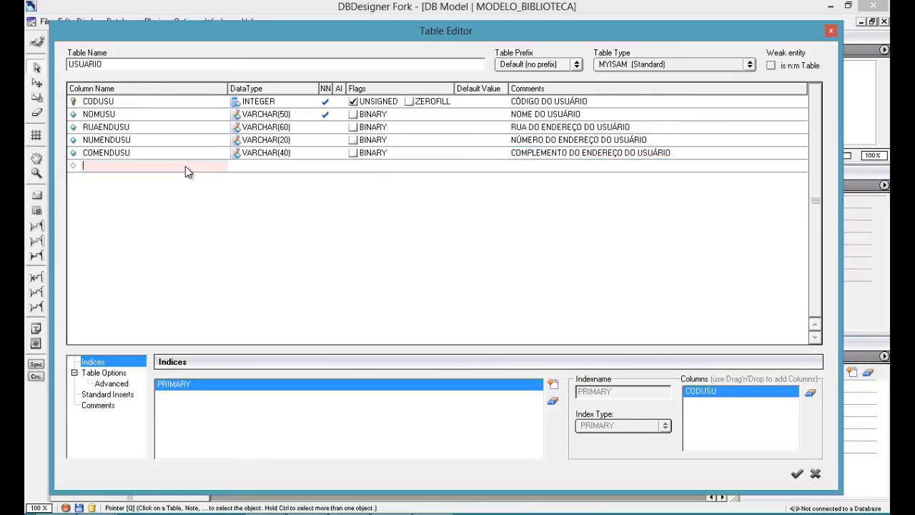
text(BAIENDUSU)
key(Return)
text(VARCHAR)
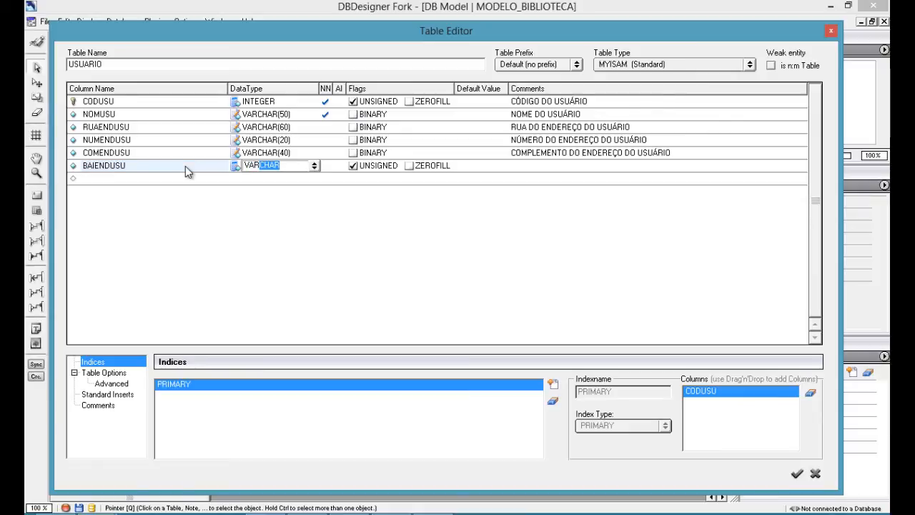
key(Return)
text(40)
key(Return)
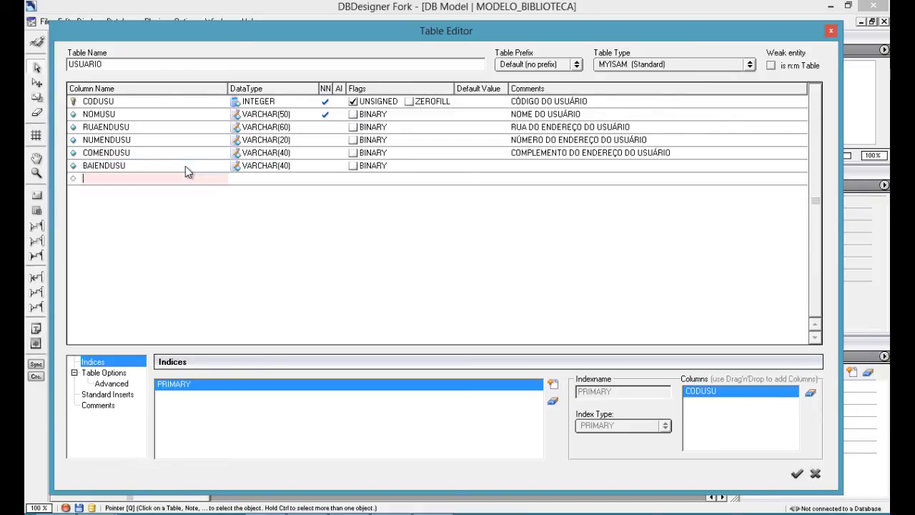
click(557, 163)
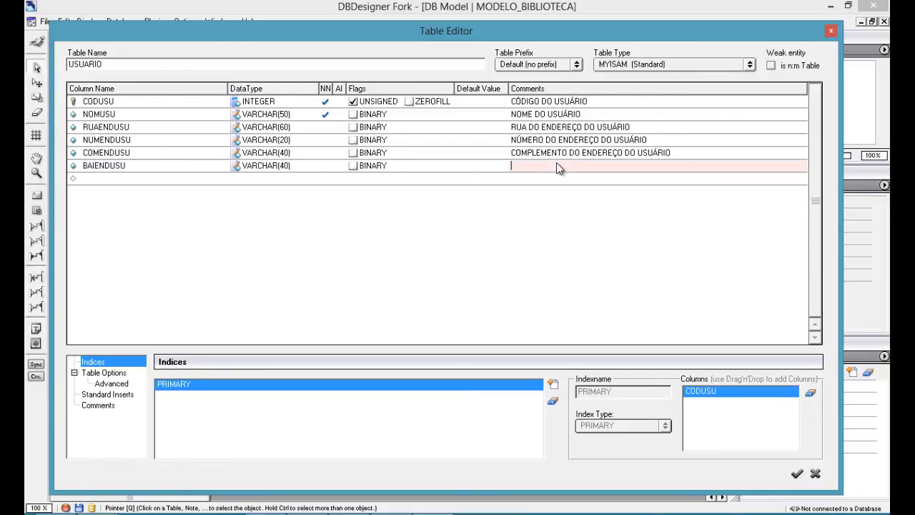
text(BAIRRO DO ENDEREÇO DO USUÁRIO)
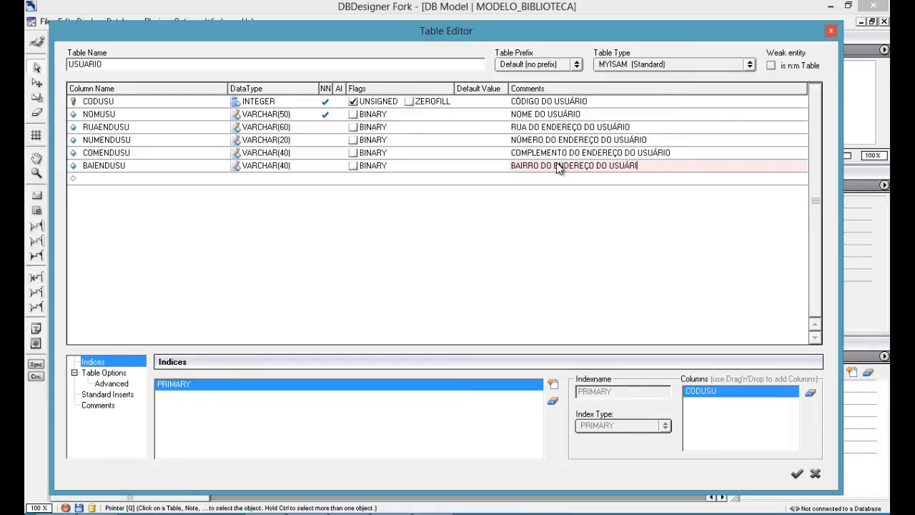
key(Return)
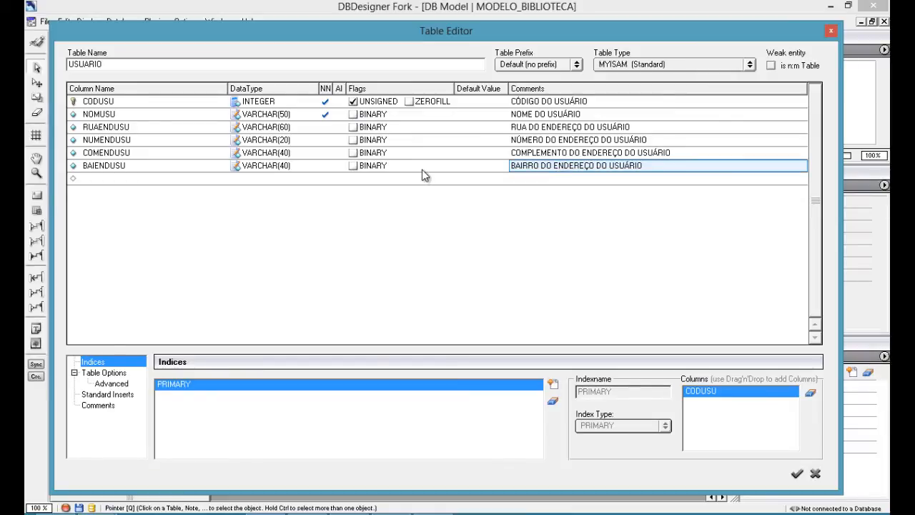
Add the VARCHAR(20) column TELUSU to USUARIO, with the comment TELEFONE DO USUÁRIO.
click(167, 179)
text(TELUSU)
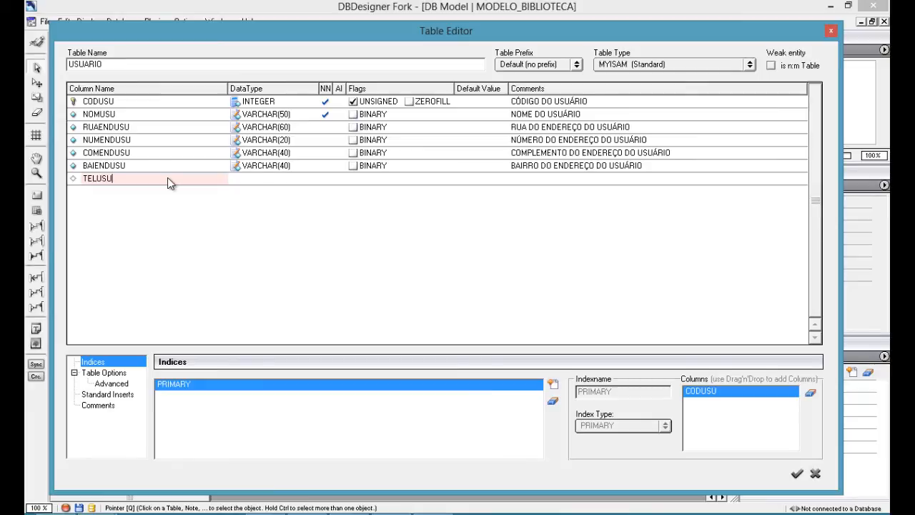
key(Return)
text(VARCHAR(20))
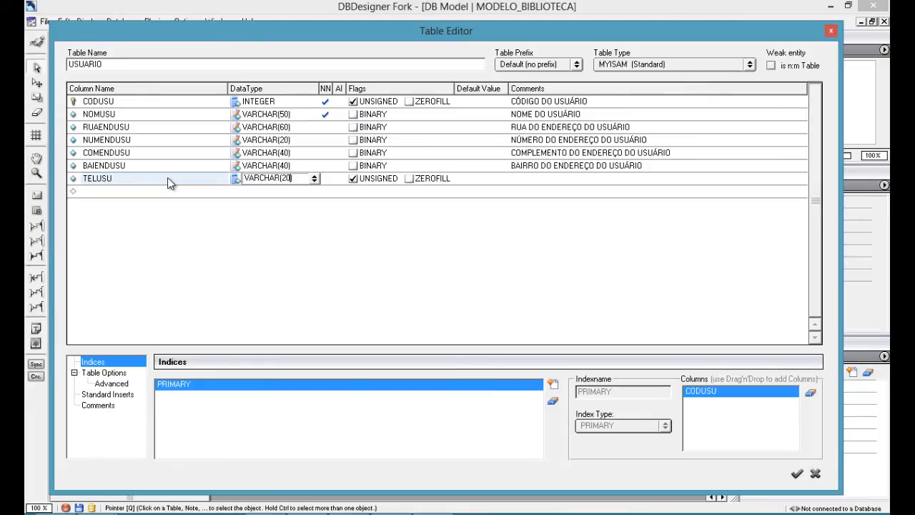
key(Return)
click(552, 178)
text(TE)
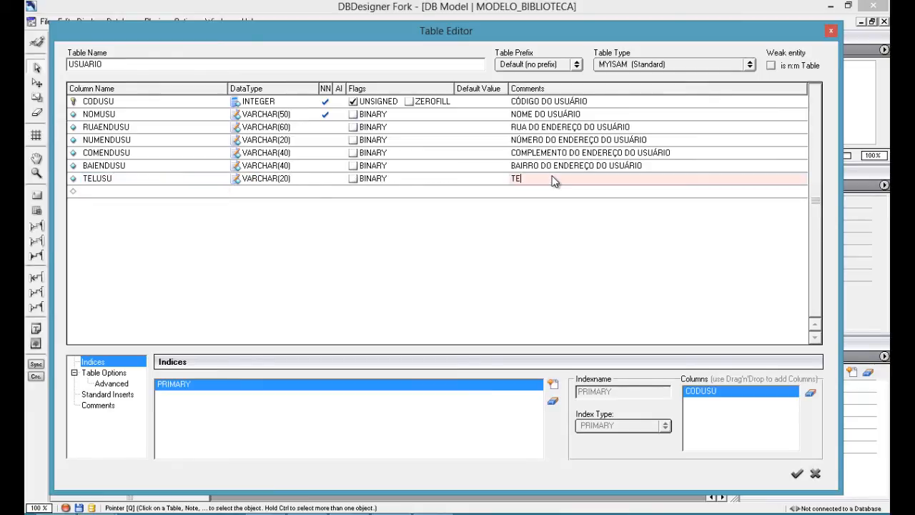
text(LEFONE DO USUÁRIO)
key(Return)
Add the VARCHAR(100) column EMAUSU to USUARIO, with the comment E-MAIL DO USUÁRIO.
click(98, 190)
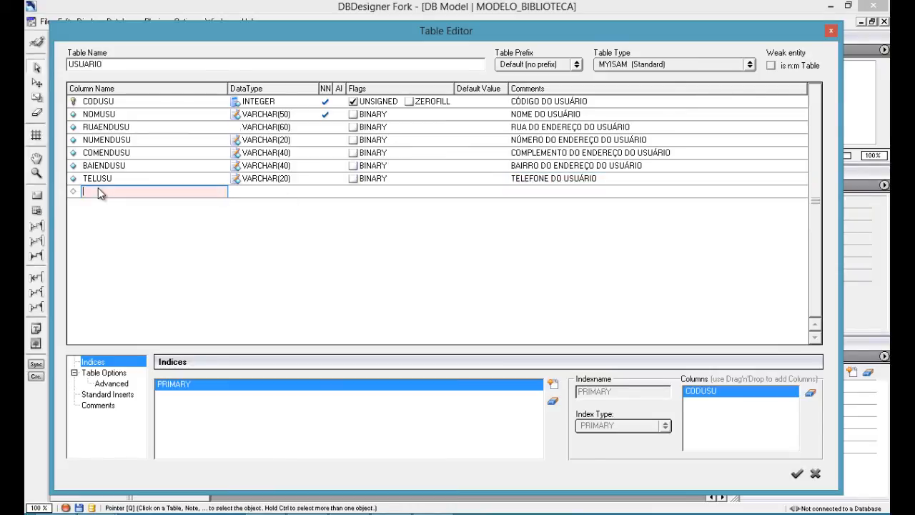
text(EMAUSU)
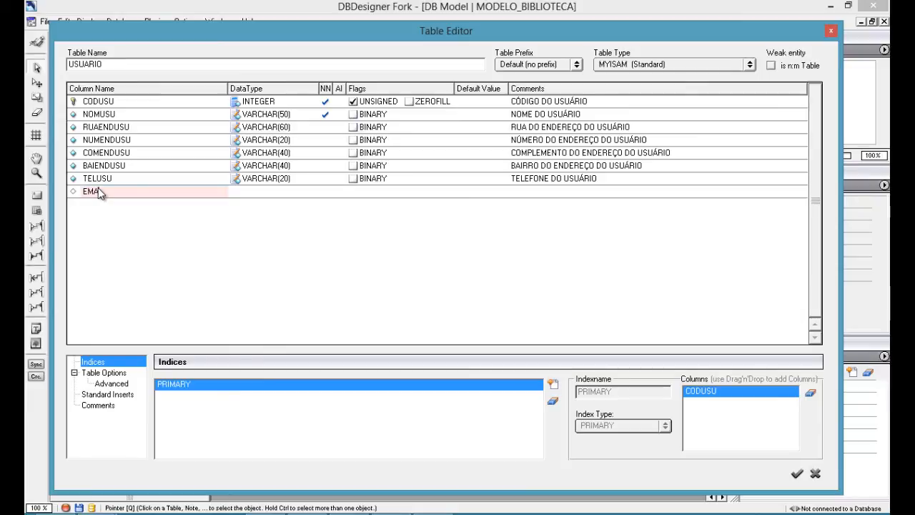
key(Tab)
text(VAR)
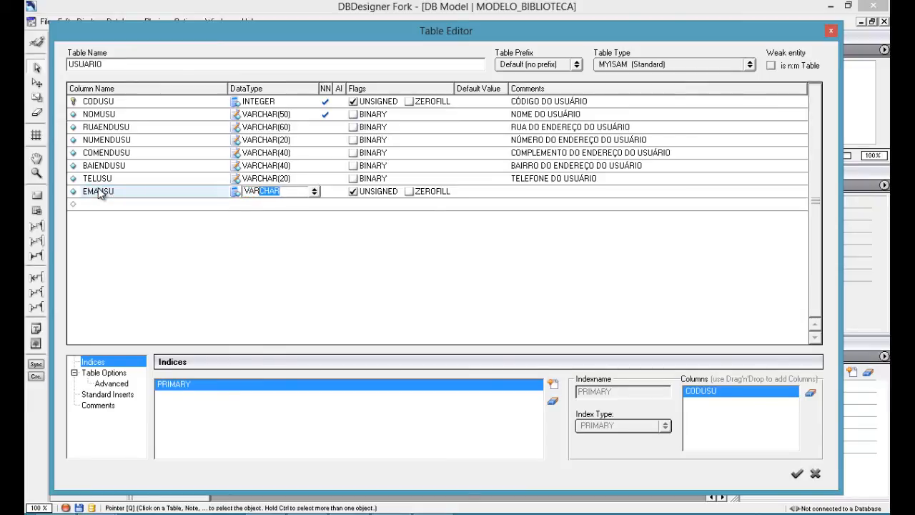
key(Return)
text(100)
key(Return)
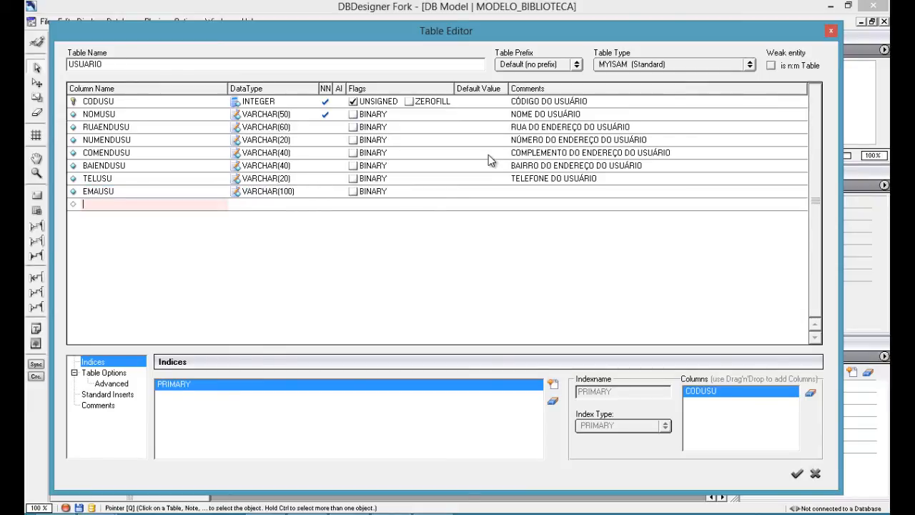
click(522, 191)
text(E-MAIL)
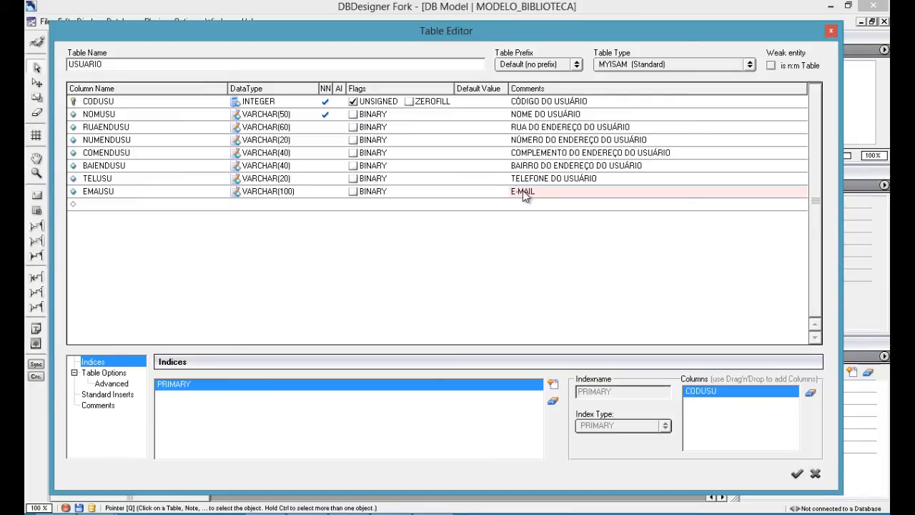
text( DO USUÁRIO)
key(Return)
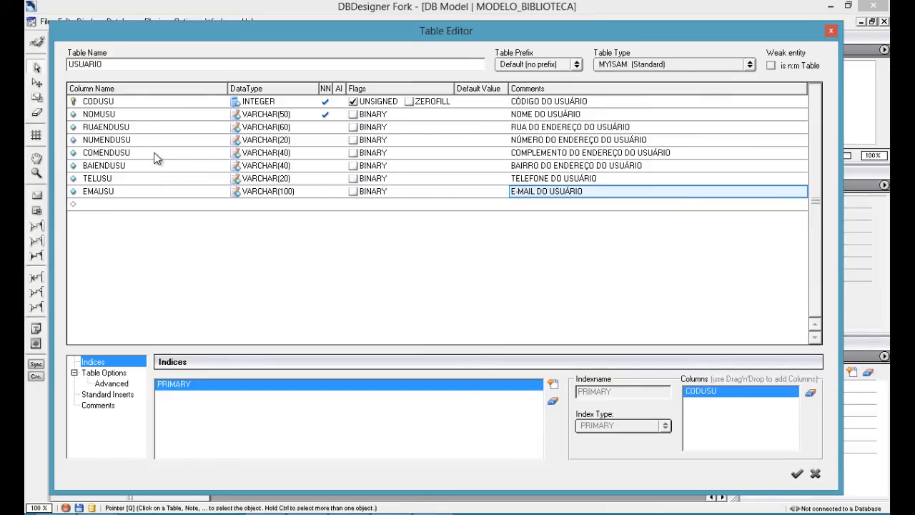
Accept the USUARIO table definition and move the table directly below TIPO_USUARIO in the diagram.
click(799, 473)
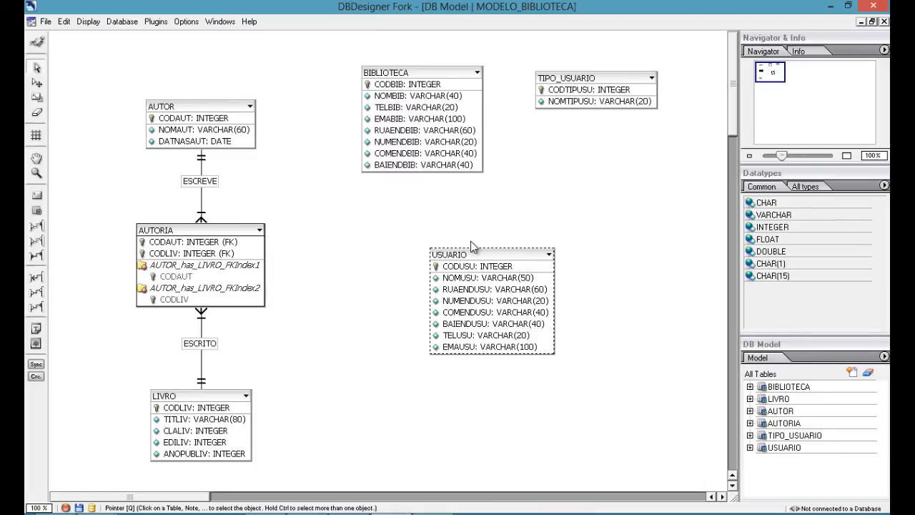
drag(468, 259, 570, 249)
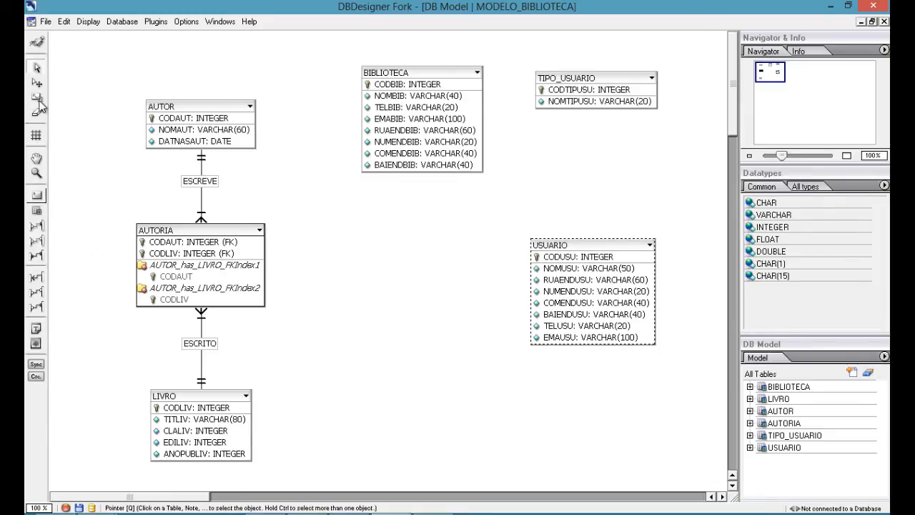
Create a 1:n non-identifying relation from TIPO_USUARIO to USUARIO.
click(40, 228)
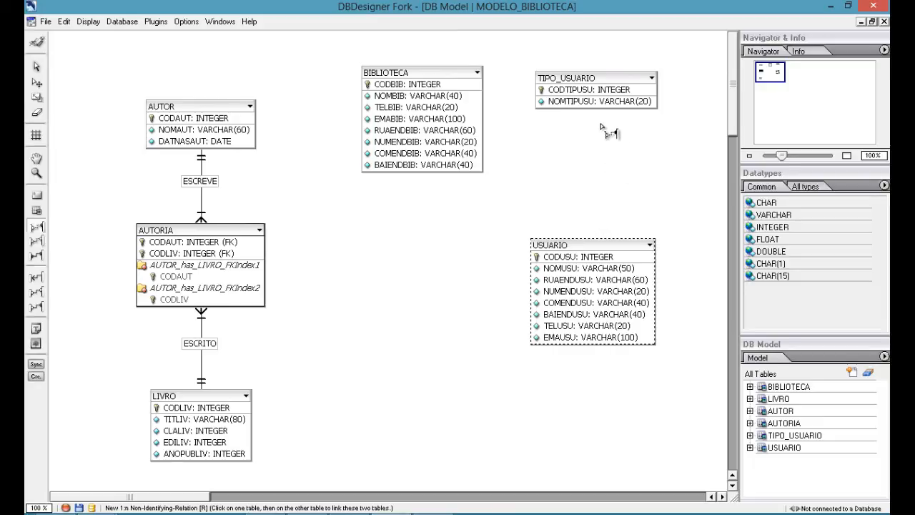
click(579, 88)
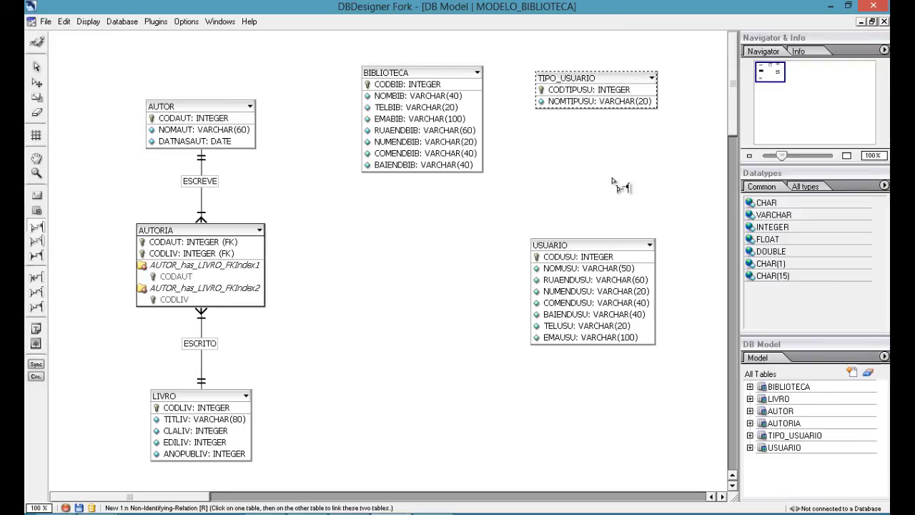
click(607, 263)
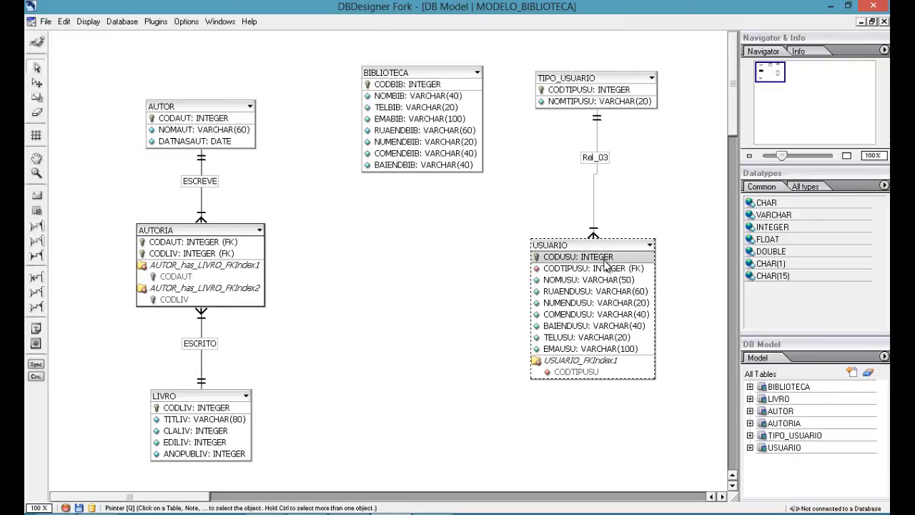
right_click(600, 176)
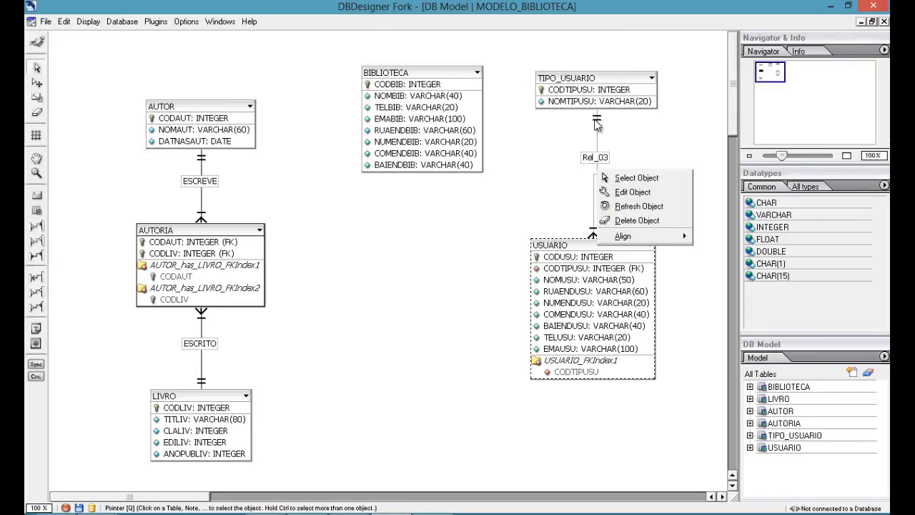
click(577, 148)
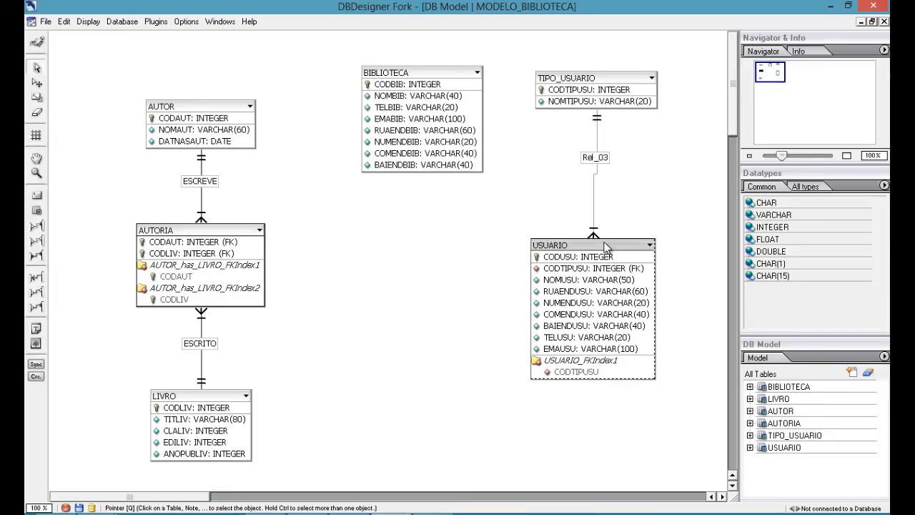
Align the USUARIO table under TIPO_USUARIO and shift the label of their relation down the connecting line.
drag(603, 242, 608, 236)
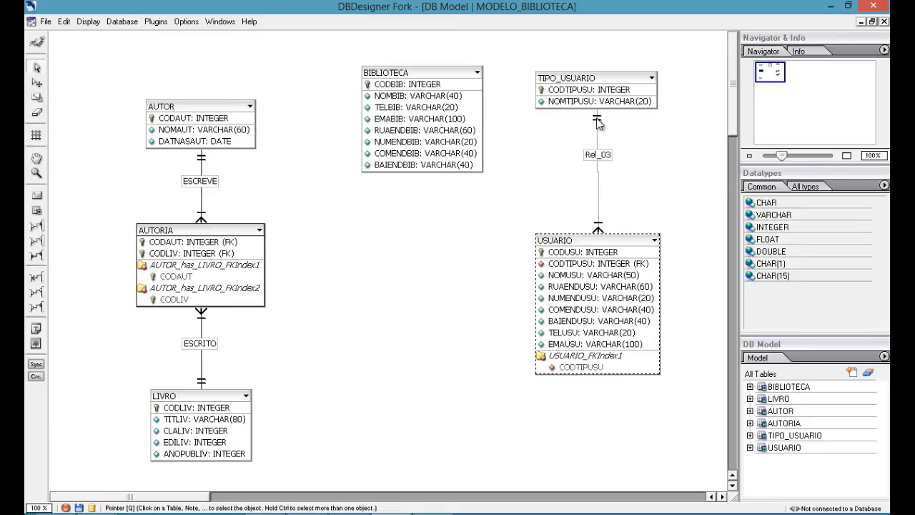
click(592, 93)
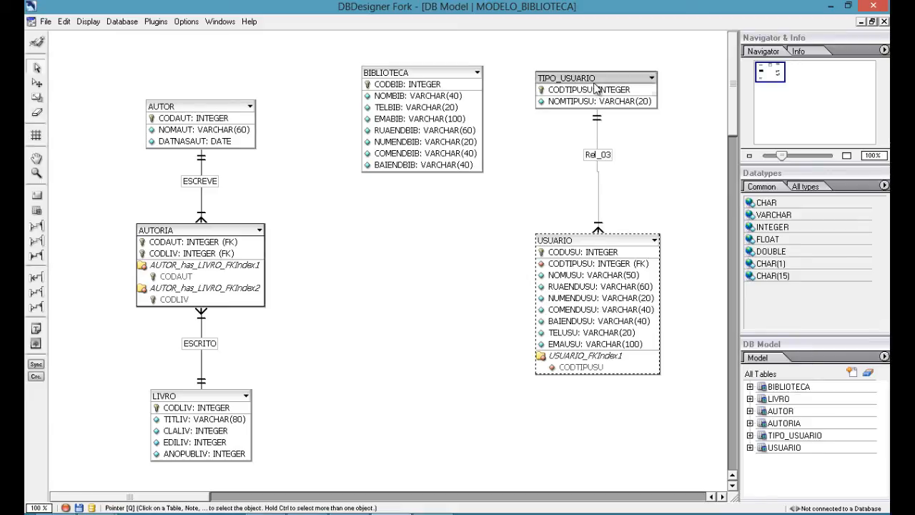
click(599, 229)
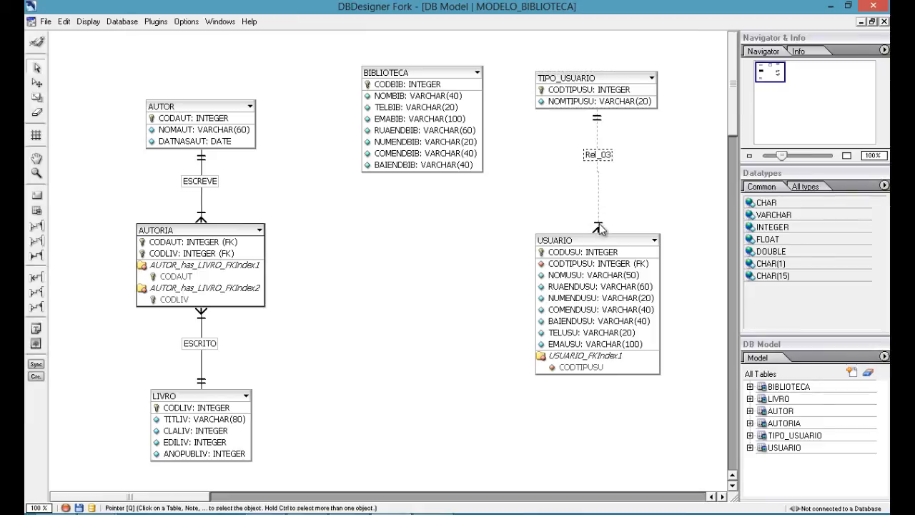
drag(599, 165, 601, 183)
Rename the relation between TIPO_USUARIO and USUARIO as IDENTIFICA.
double_click(600, 179)
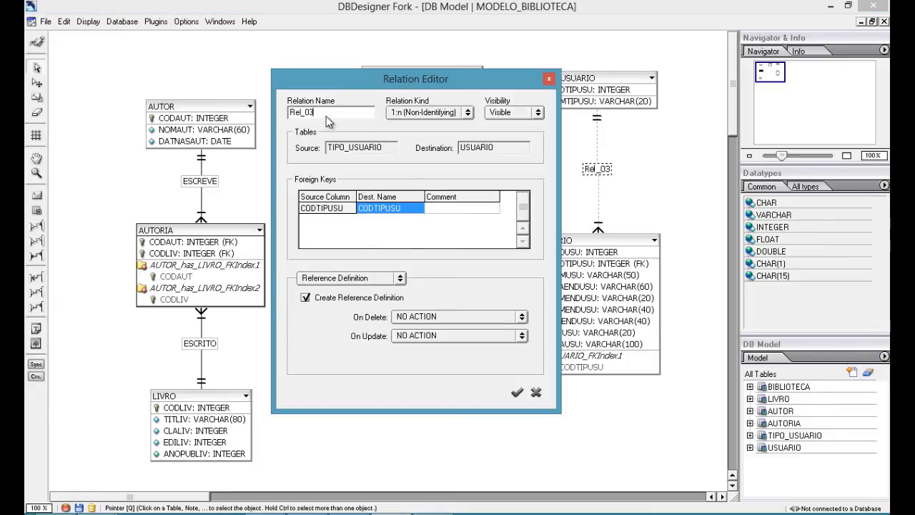
double_click(326, 116)
text(IDENTIFICA)
click(517, 392)
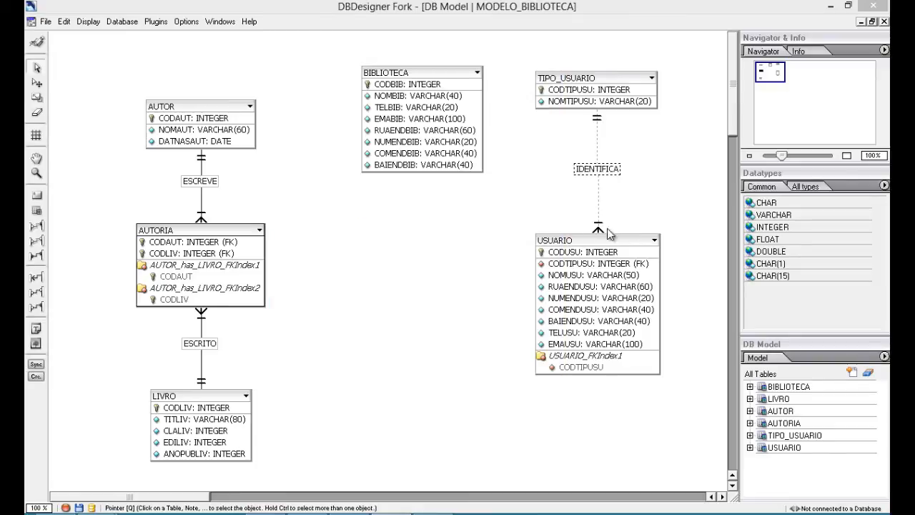
Move the USUARIO table slightly closer to TIPO_USUARIO to straighten the IDENTIFICA line, and save the model.
drag(596, 237, 598, 232)
click(207, 182)
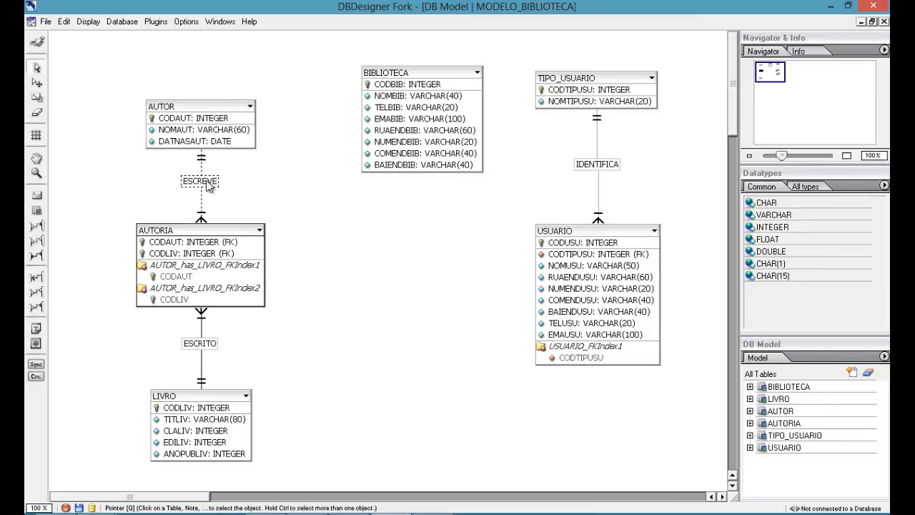
click(206, 344)
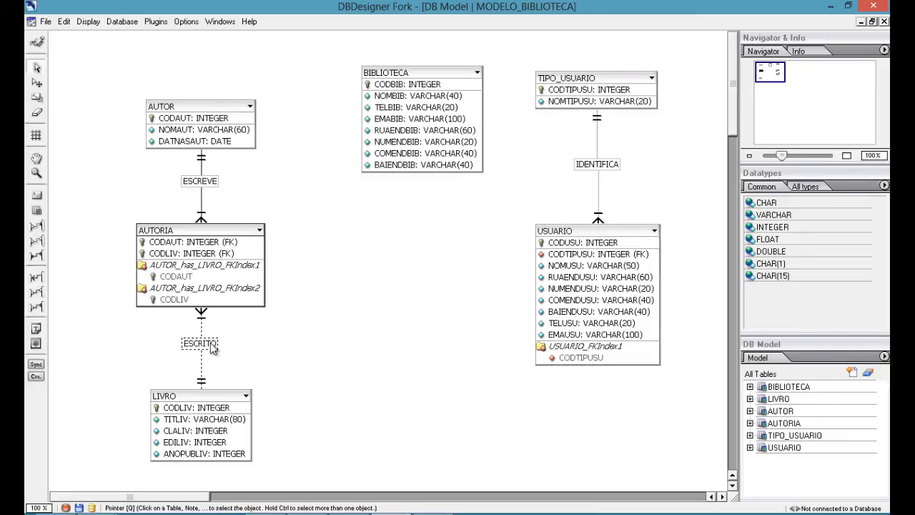
click(596, 169)
drag(610, 233, 607, 229)
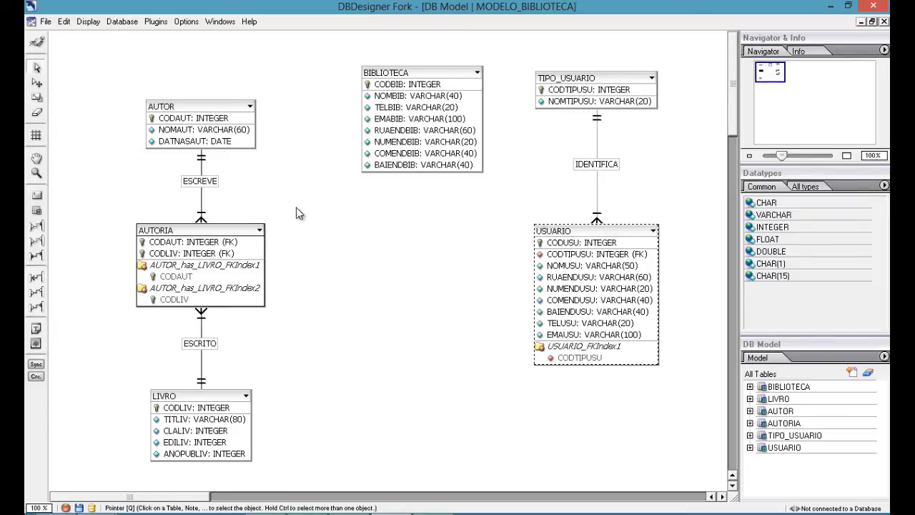
click(47, 21)
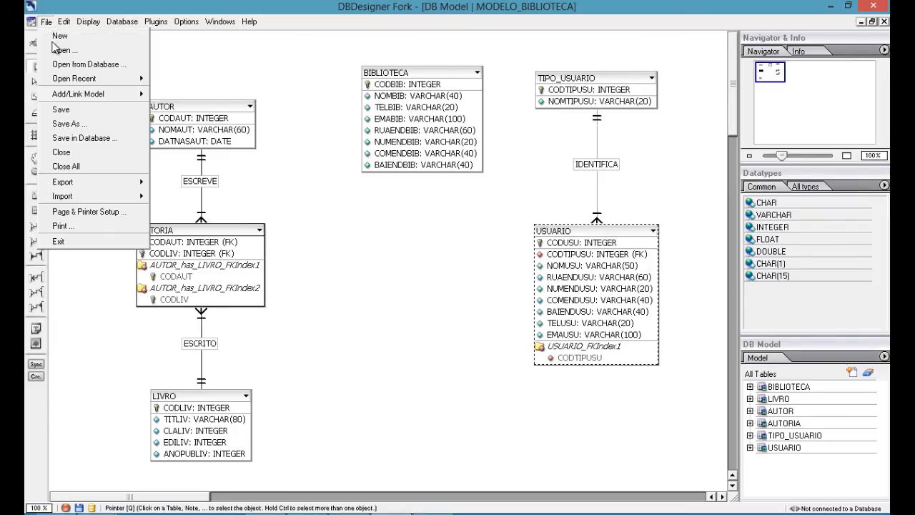
click(61, 109)
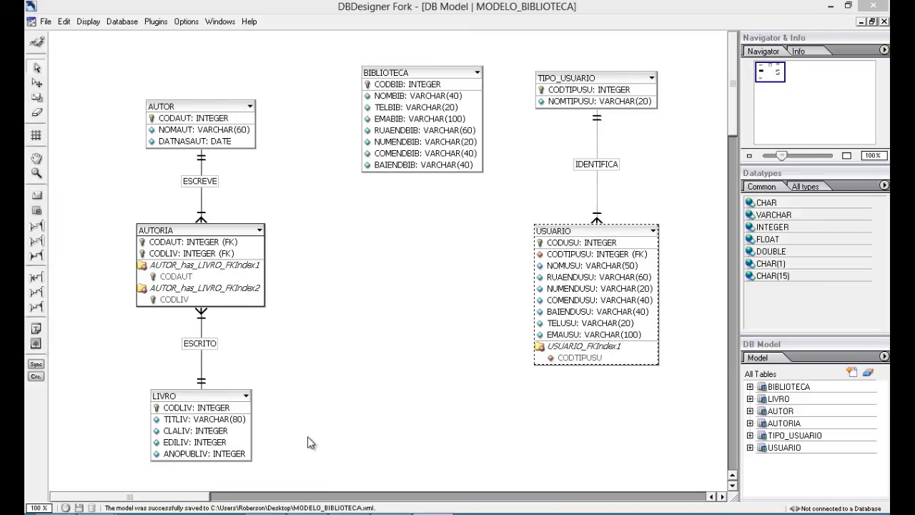
Switch to modelo.docx in Word and remove the blank line between the TIPO DE USUÁRIO and USUÁRIO entries.
click(308, 514)
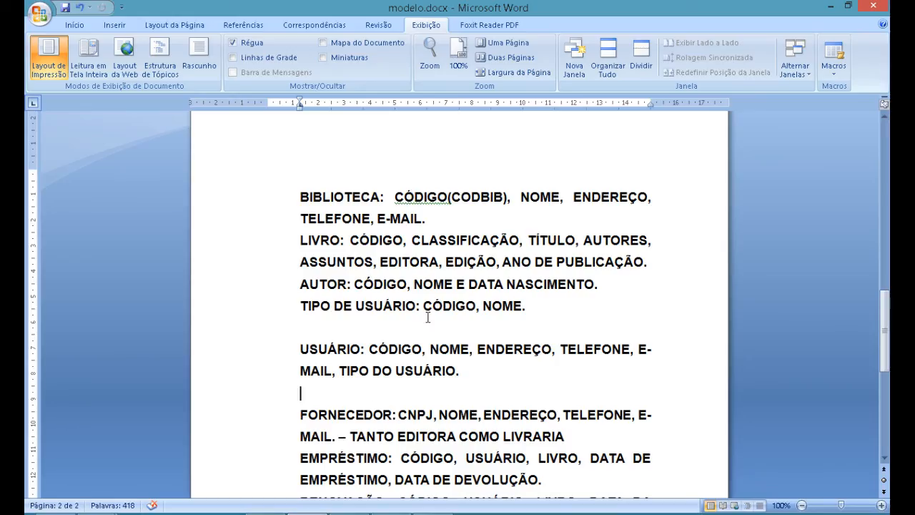
key(Up)
key(Up)
key(Up)
key(Up)
key(Down)
key(Delete)
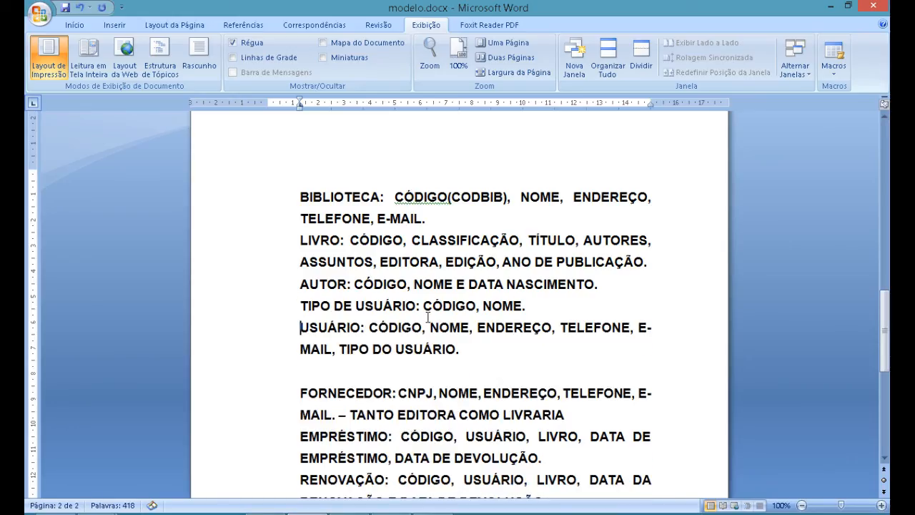
Insert a blank line between the FORNECEDOR and EMPRÉSTIMO entries, and review the attributes listed for FORNECEDOR.
key(Down)
key(Down)
key(Down)
key(Down)
key(Down)
key(Down)
key(Up)
key(Up)
key(End)
key(Return)
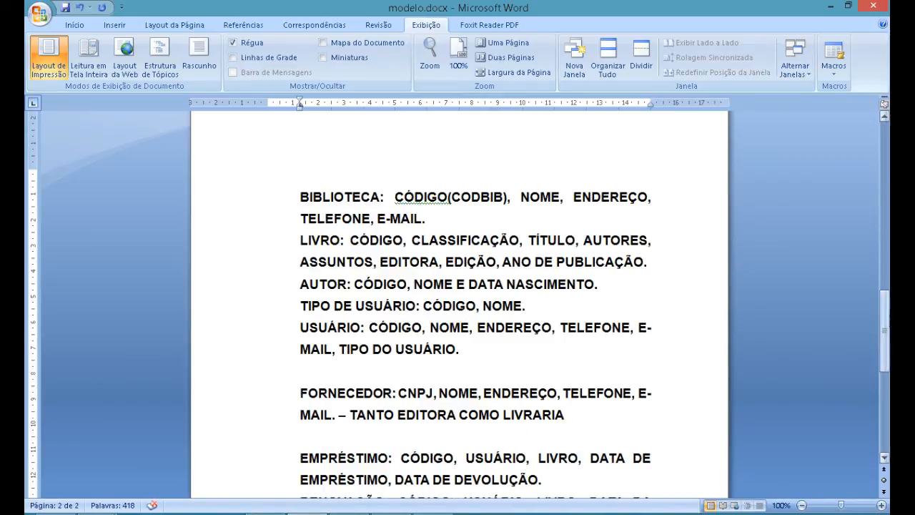
drag(889, 317, 889, 345)
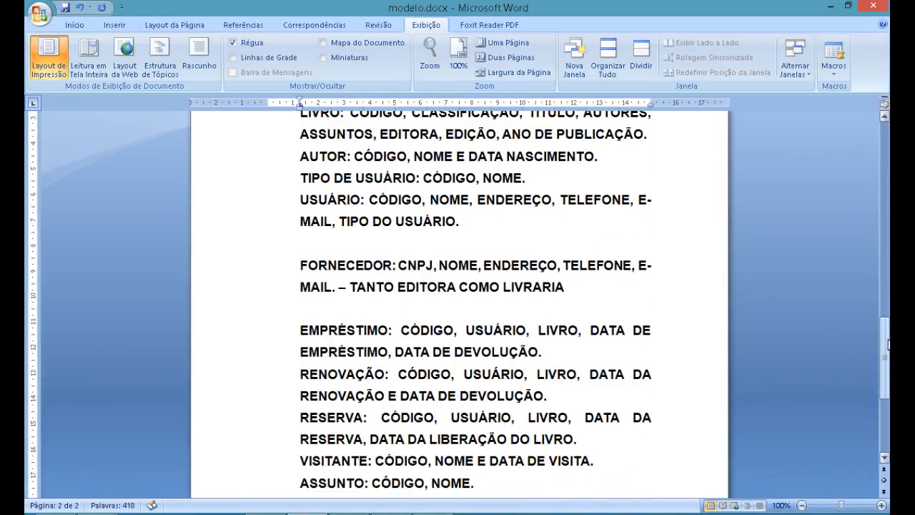
double_click(417, 265)
double_click(458, 266)
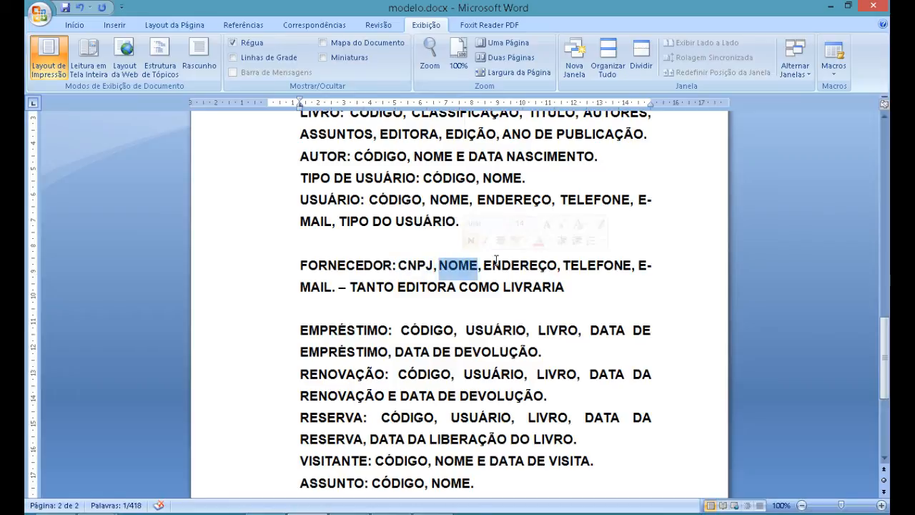
double_click(499, 265)
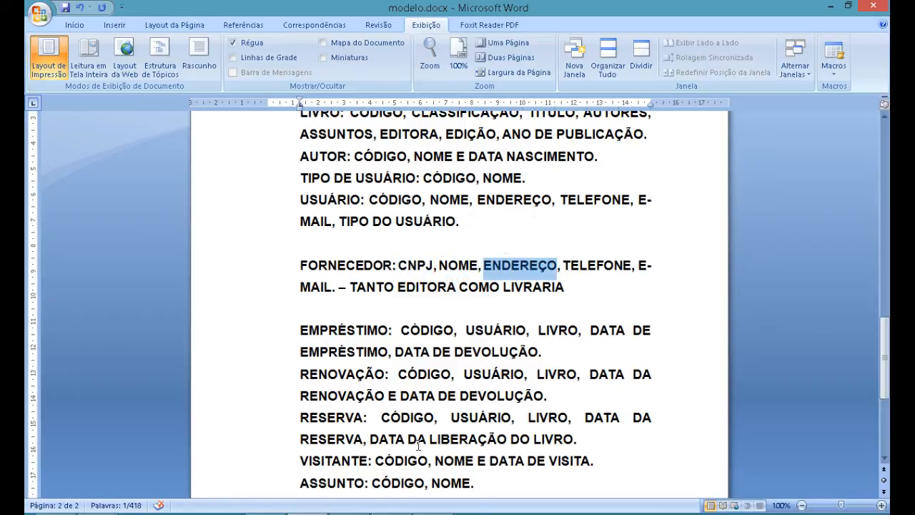
Switch back to DBDesigner Fork and place a new table named FORNECEDOR in the empty area below BIBLIOTECA.
click(391, 514)
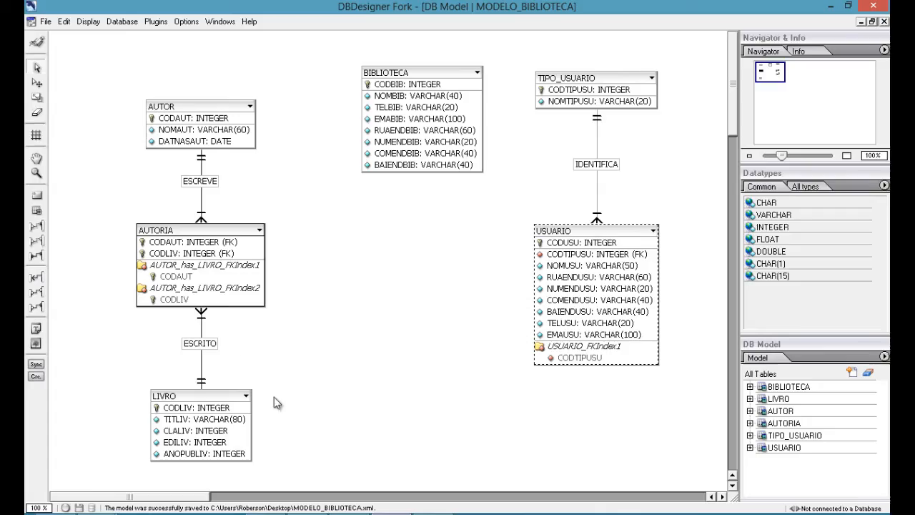
click(37, 211)
click(354, 254)
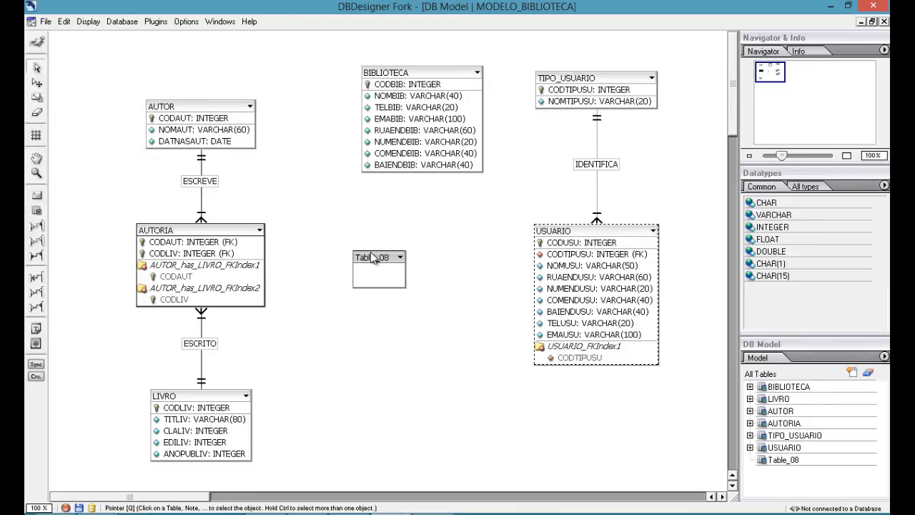
double_click(373, 258)
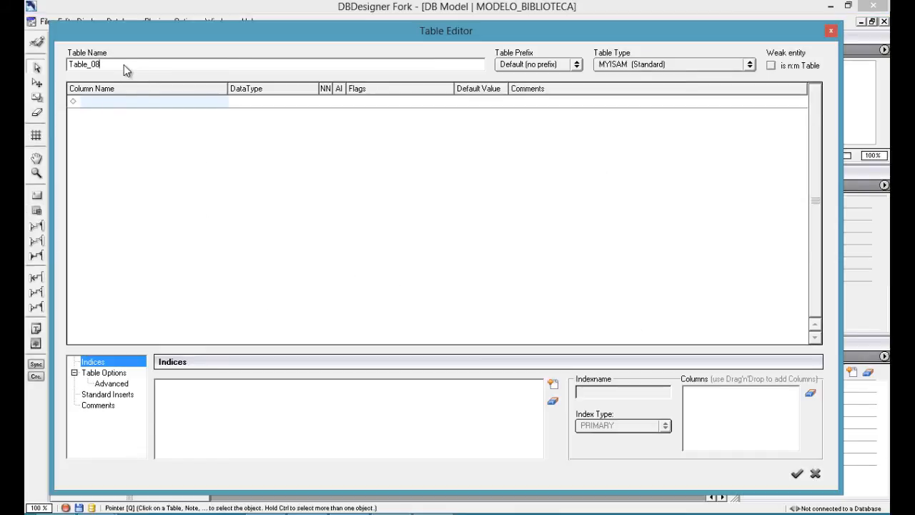
double_click(123, 65)
text(FORNECEDOR)
Add the VARCHAR(18) key column CNPJFOR to FORNECEDOR and turn off its auto-increment.
click(122, 98)
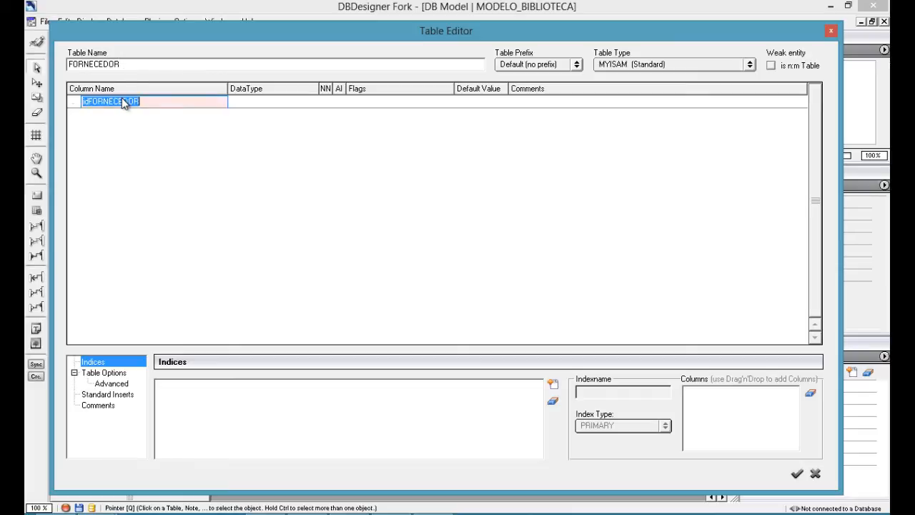
text(CNPJ)
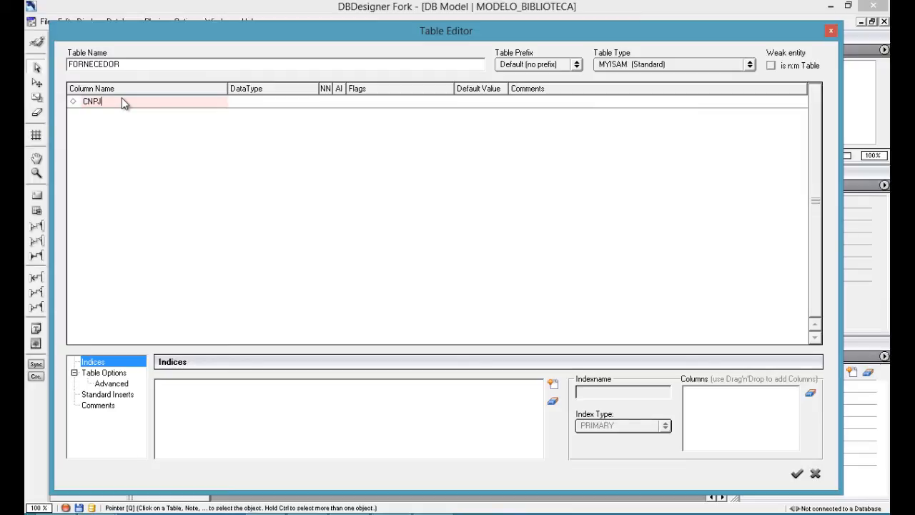
text(FOR)
key(Return)
text(VAR)
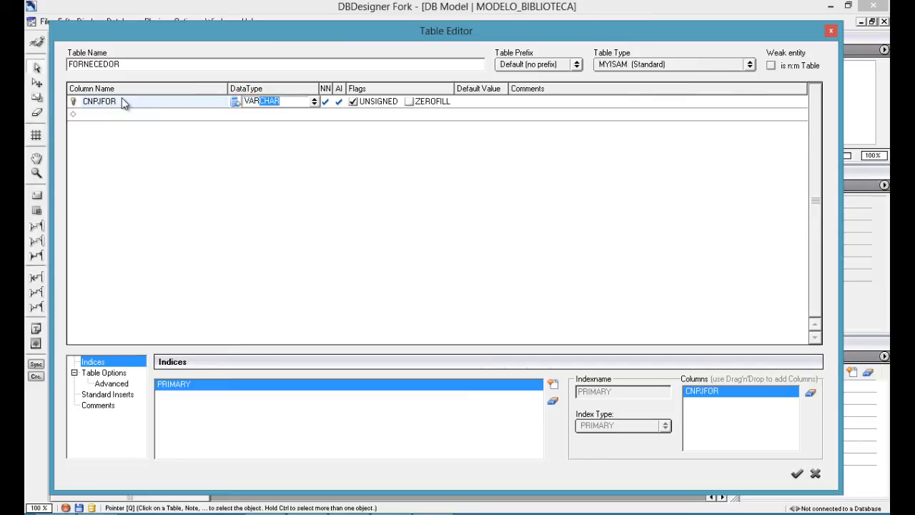
text(CHAR)
text((18))
key(Return)
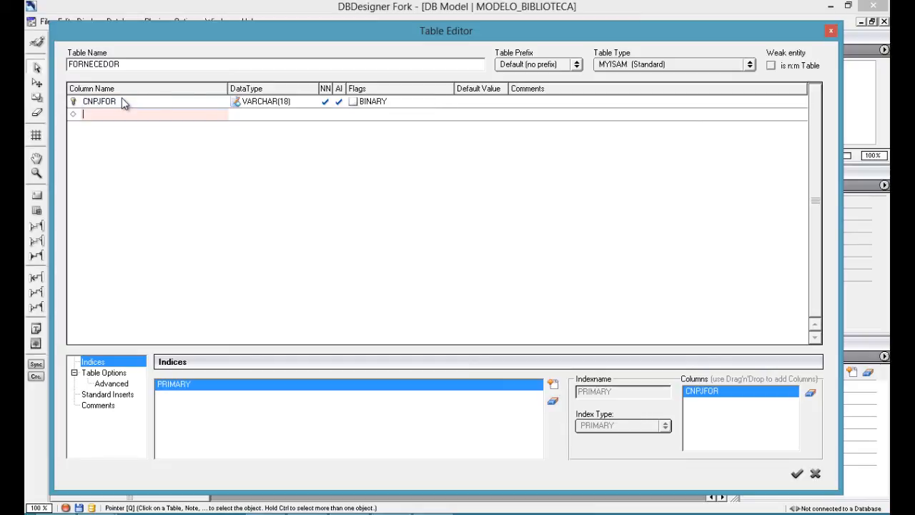
click(336, 105)
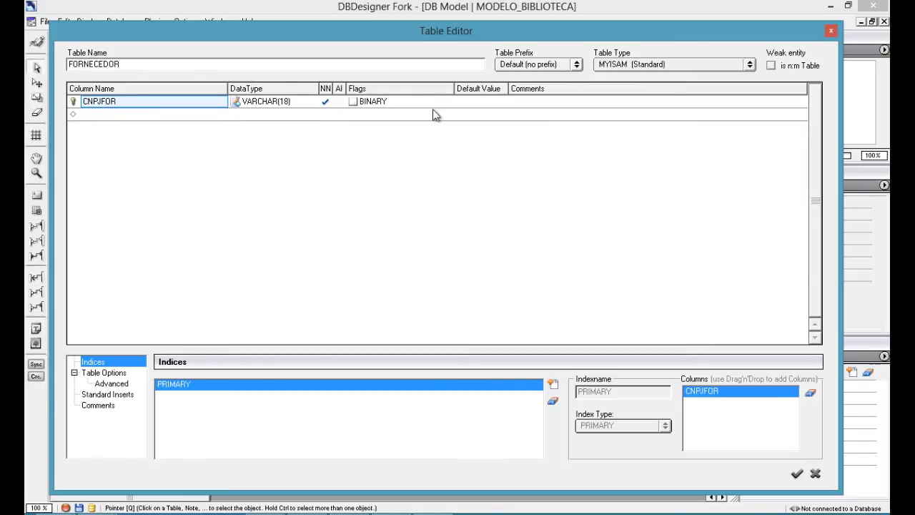
Give the CNPJFOR column the comment CNPJ DO FORNECEDOR.
click(536, 102)
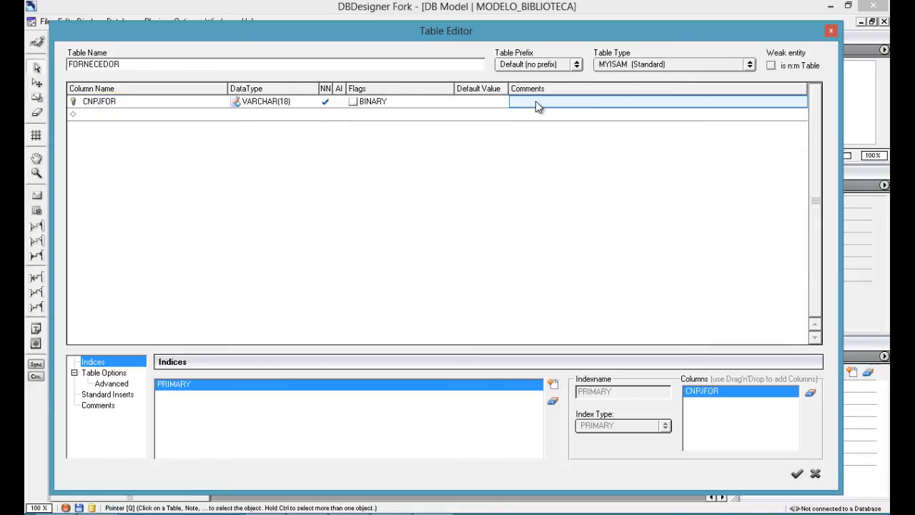
text(CNPJ DO FORN)
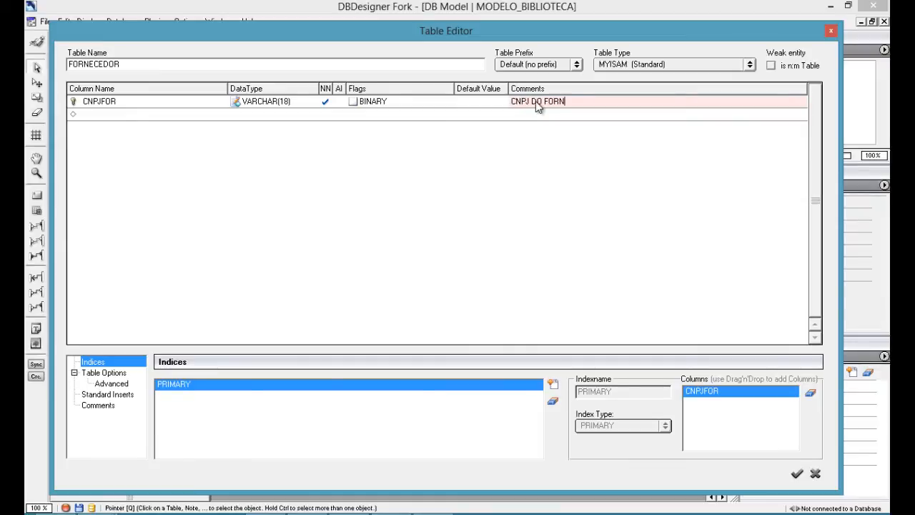
text(ECEDOR)
key(Return)
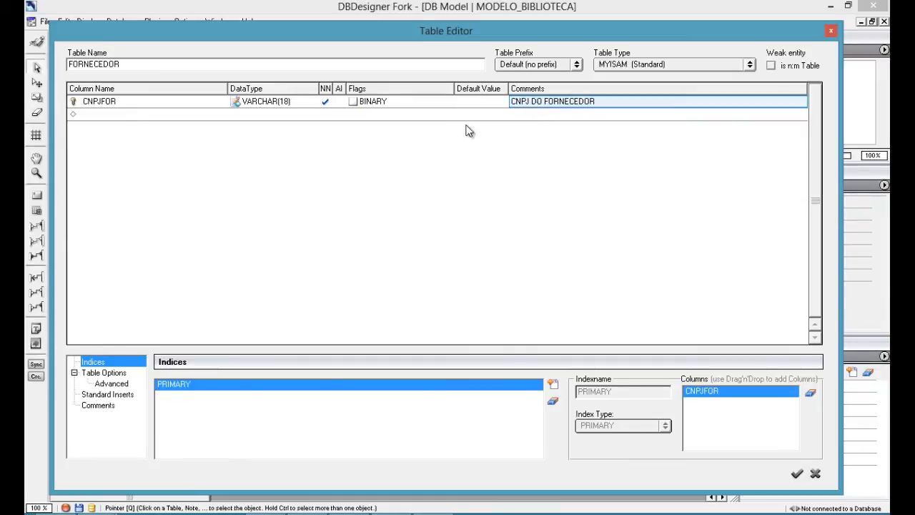
Add the VARCHAR(80) column NOMFOR to FORNECEDOR.
click(154, 114)
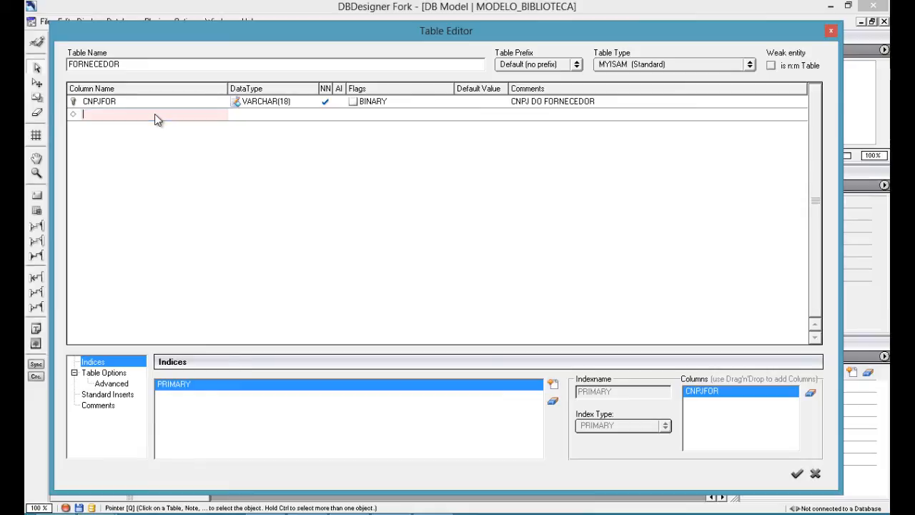
text(NOMFOR)
key(Return)
text(VARCHAR)
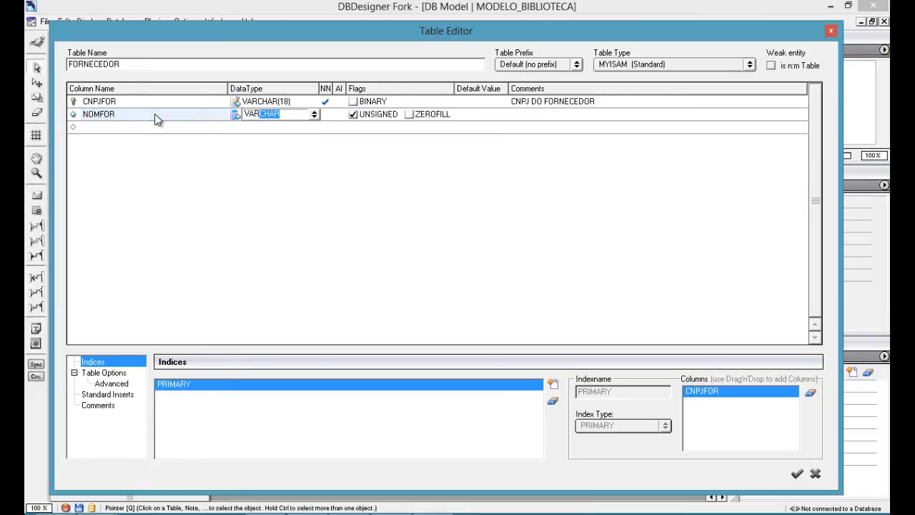
text((8)0)
key(Return)
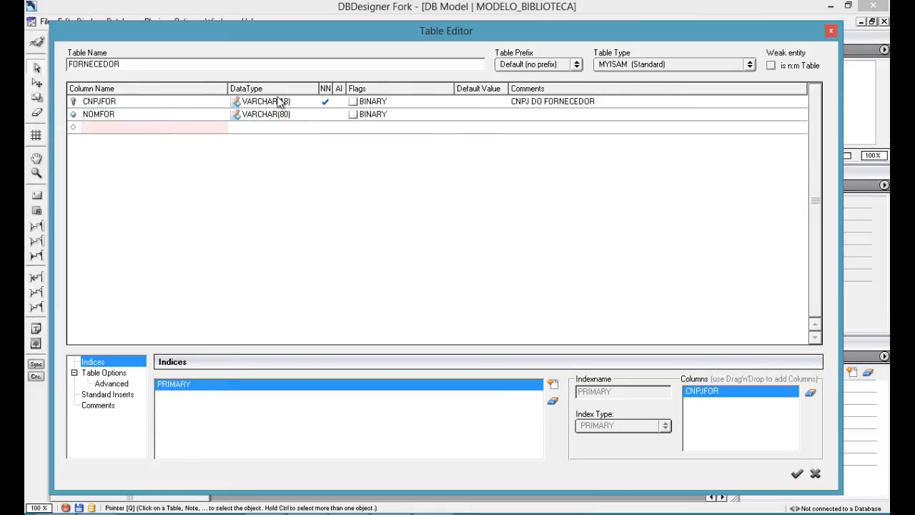
Make the NOMFOR column not null and give it the comment NOME DO FORNECEDOR.
click(321, 114)
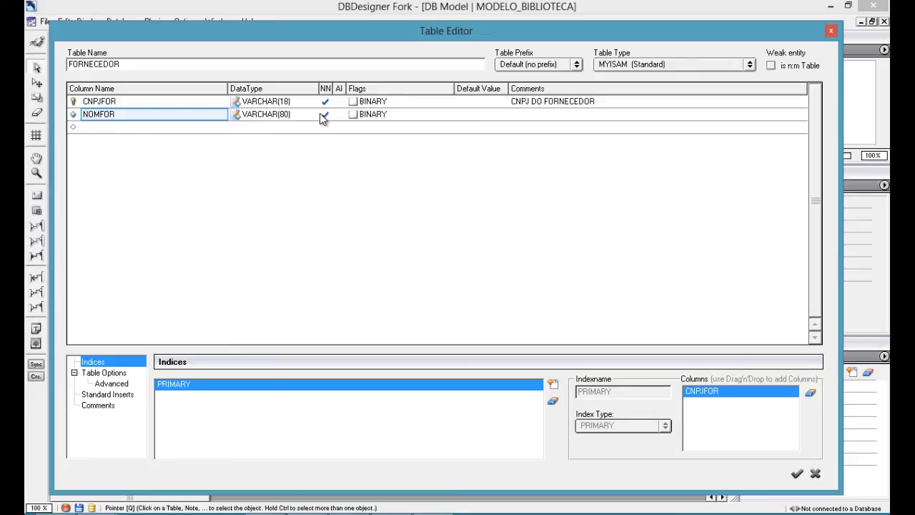
click(558, 116)
text(NOME DO)
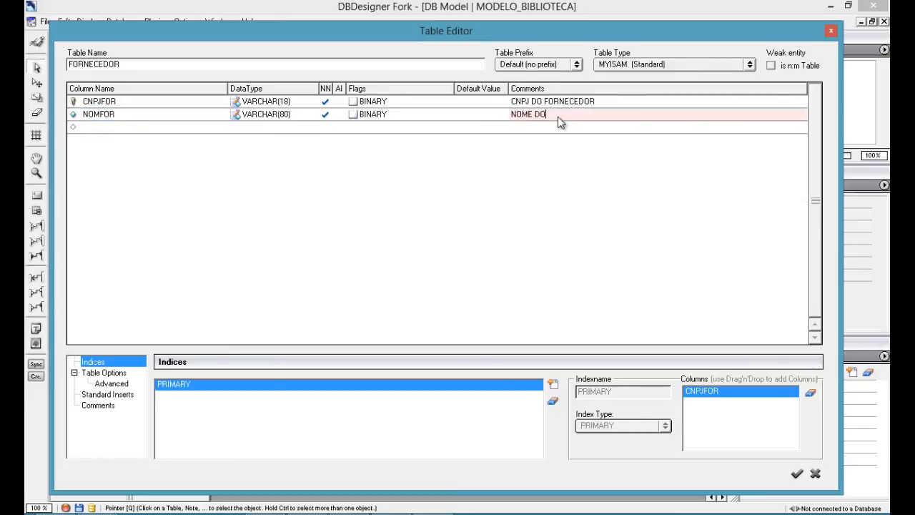
text( FORNECEDOR)
key(Return)
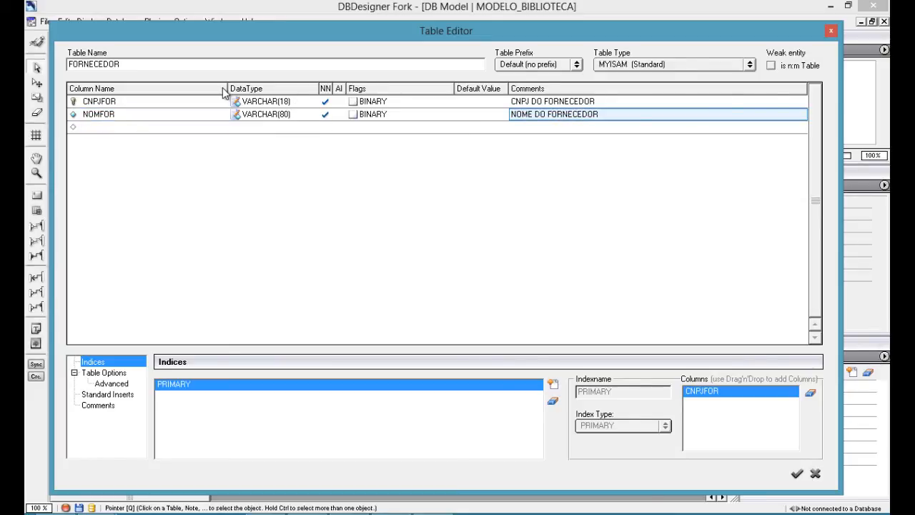
Add the VARCHAR(60) column RUAENDFOR to the FORNECEDOR table.
click(108, 130)
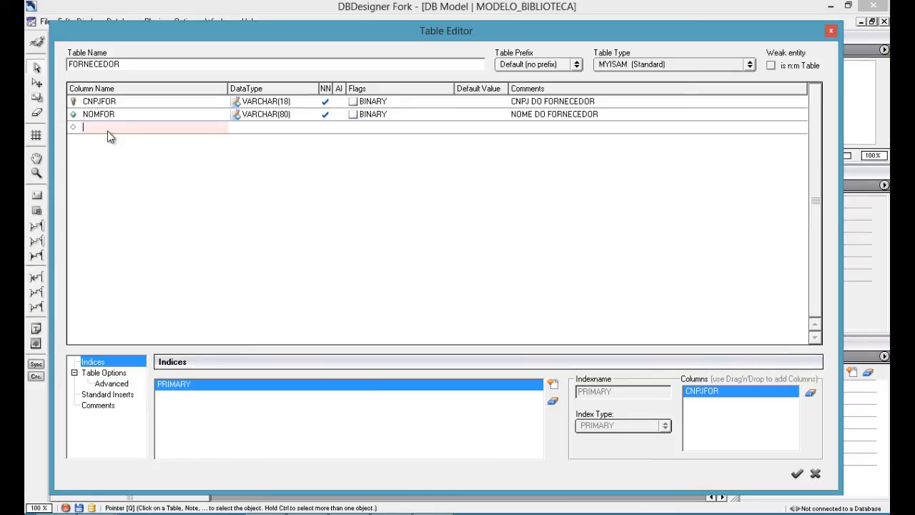
text(DFOR)
key(Return)
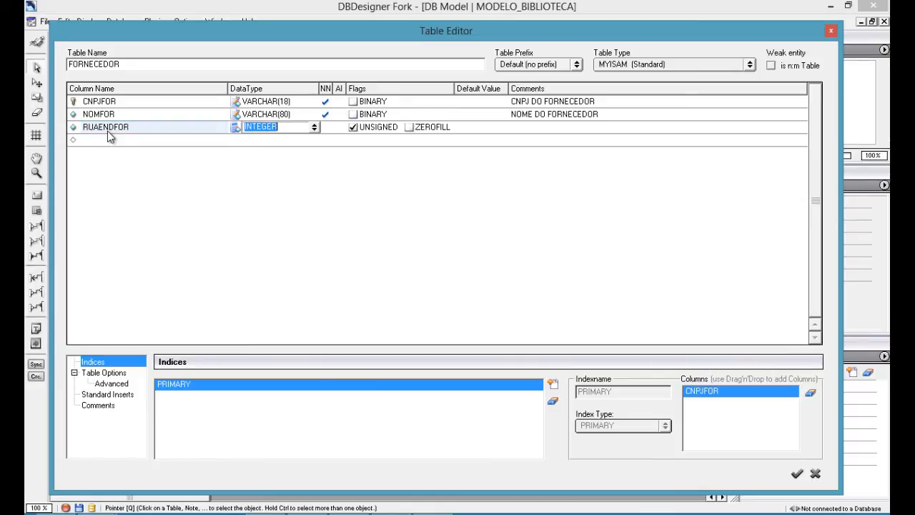
text(VARCHAR(60))
key(Return)
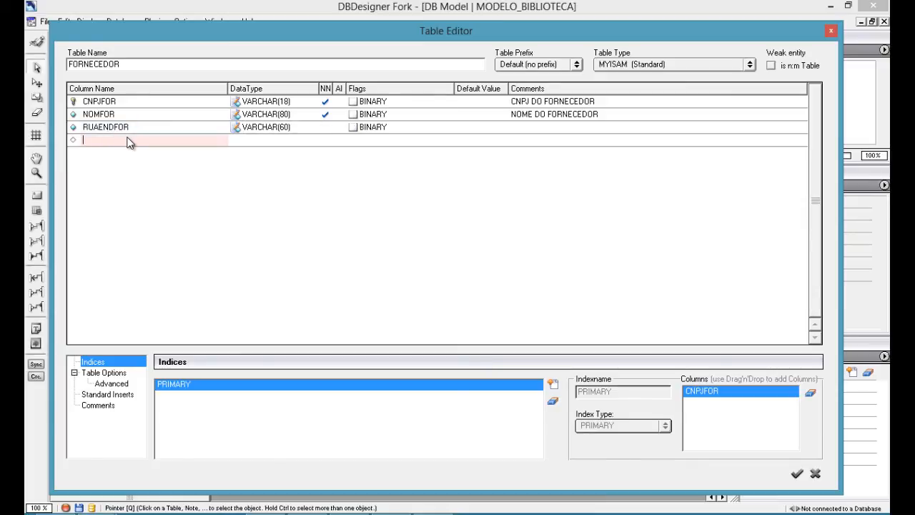
Add the VARCHAR(20) column NUMENDFOR to the FORNECEDOR table.
text(NUMENDFOR)
key(Tab)
text(VARCHAR(20))
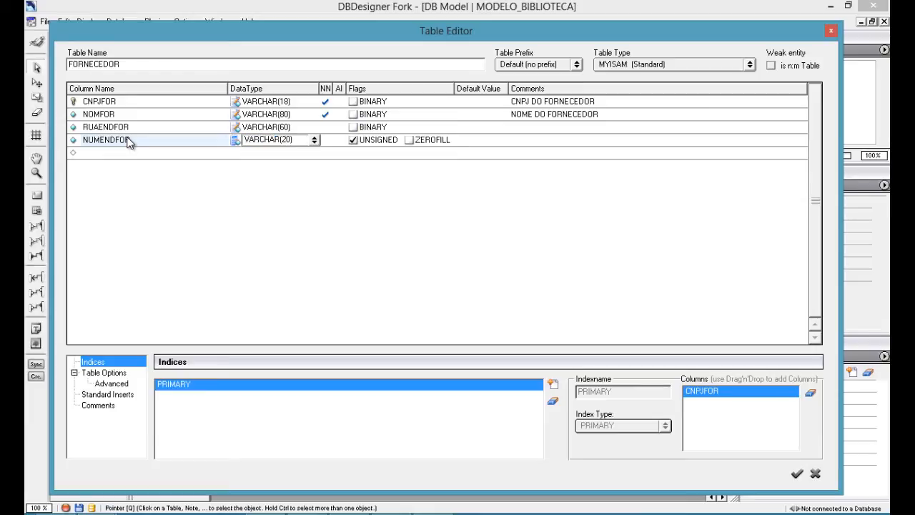
key(Return)
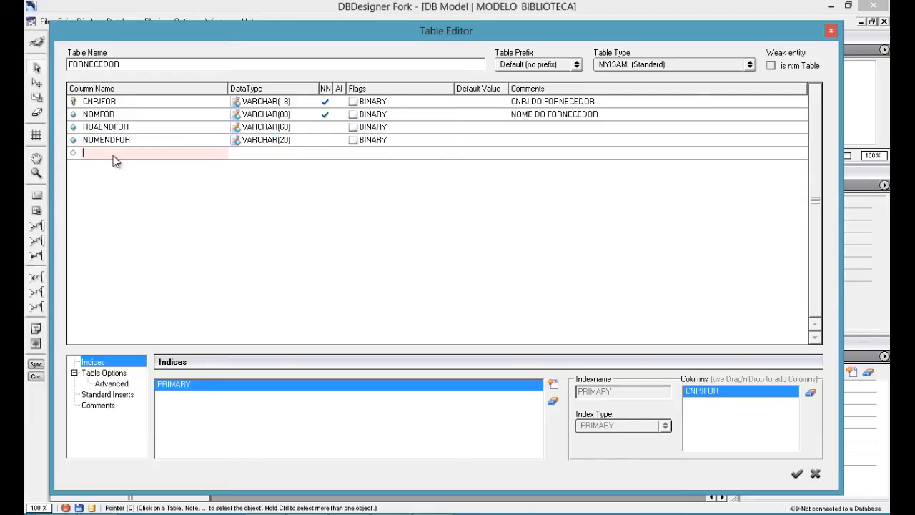
Add the VARCHAR(40) column COMENDFOR to the FORNECEDOR table.
text(COMENDFOR)
key(Tab)
text(VA)
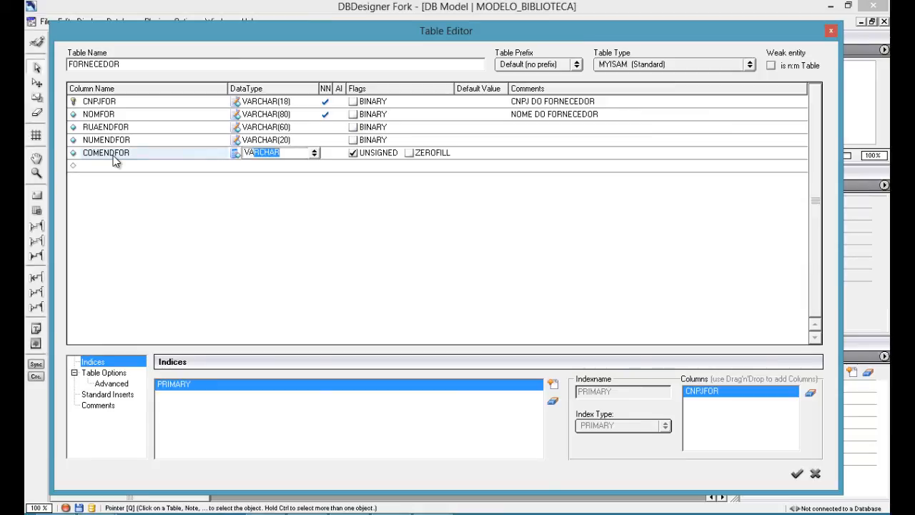
text(RCHAR(40))
key(Return)
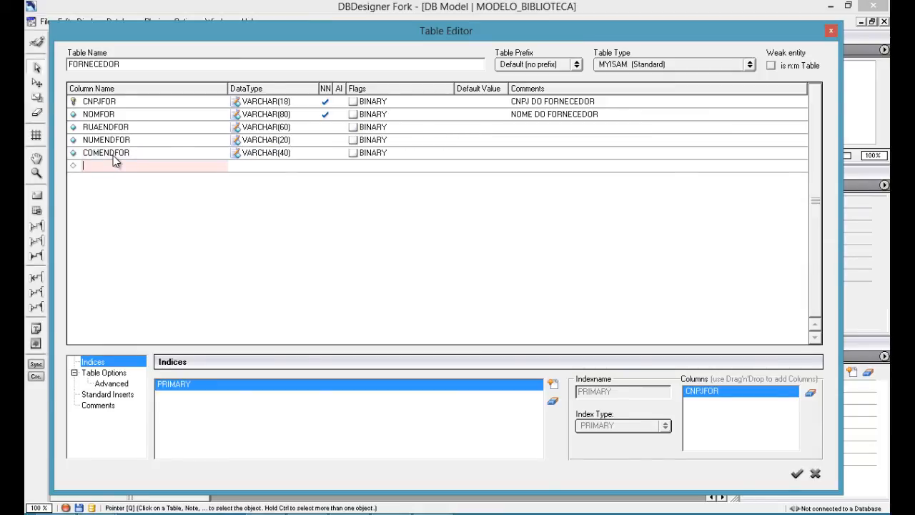
Add the VARCHAR(40) column BAIENDFOR to the FORNECEDOR table.
text(BAI)
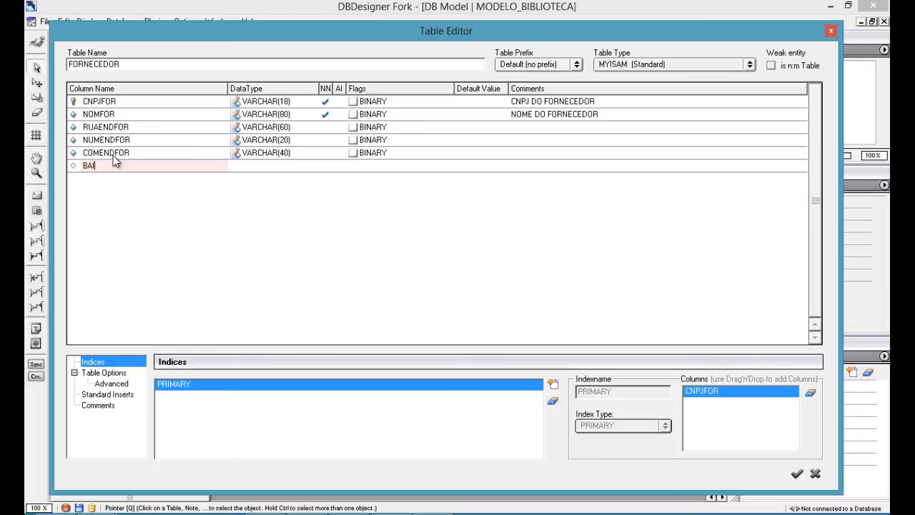
text(ENDFOR)
key(Return)
text(VAR)
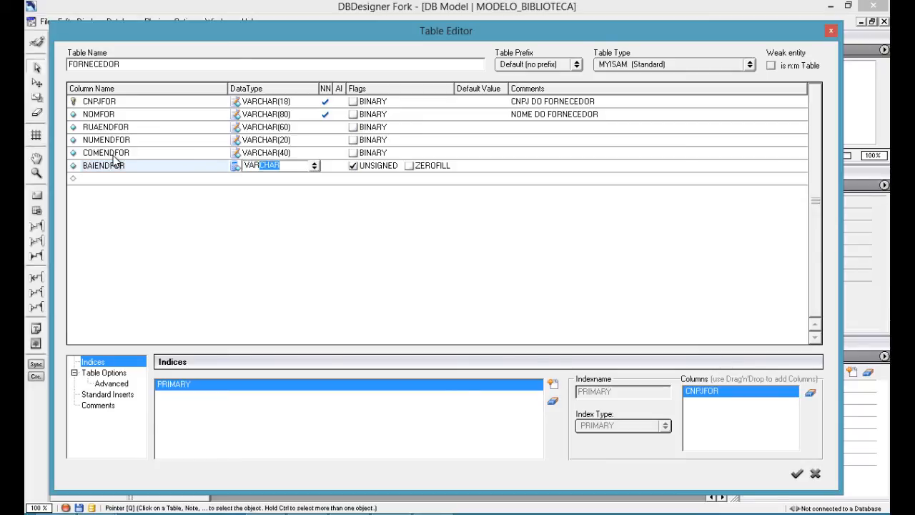
text(CHAR(40))
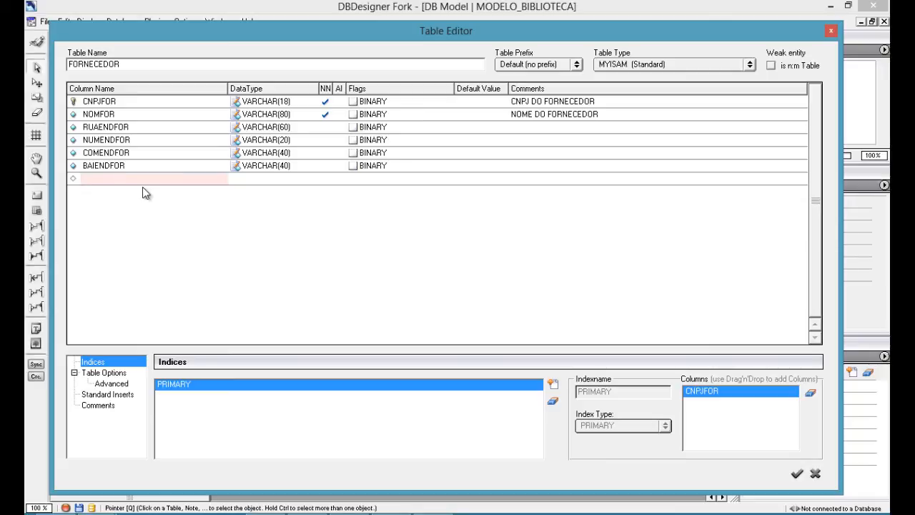
Add the VARCHAR(20) column TELFOR to the FORNECEDOR table.
text(TELFOR)
key(Tab)
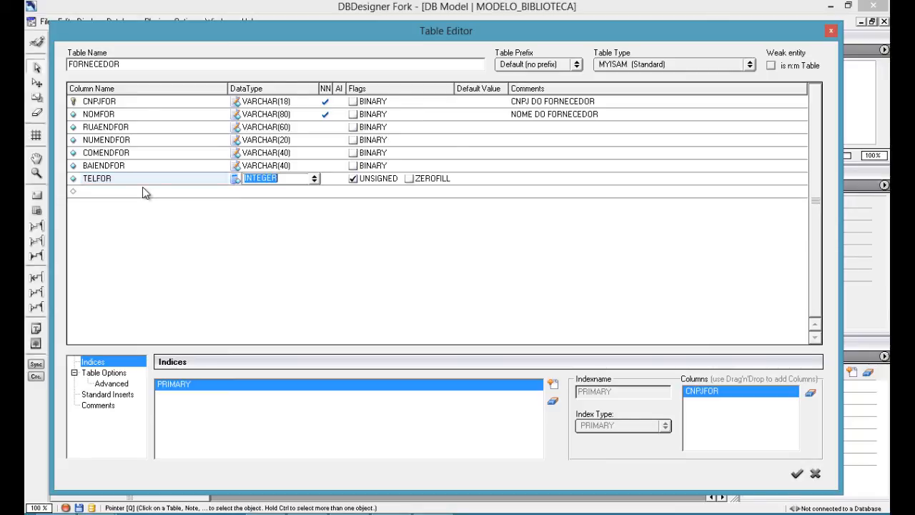
text(VARCHAR(20))
key(Return)
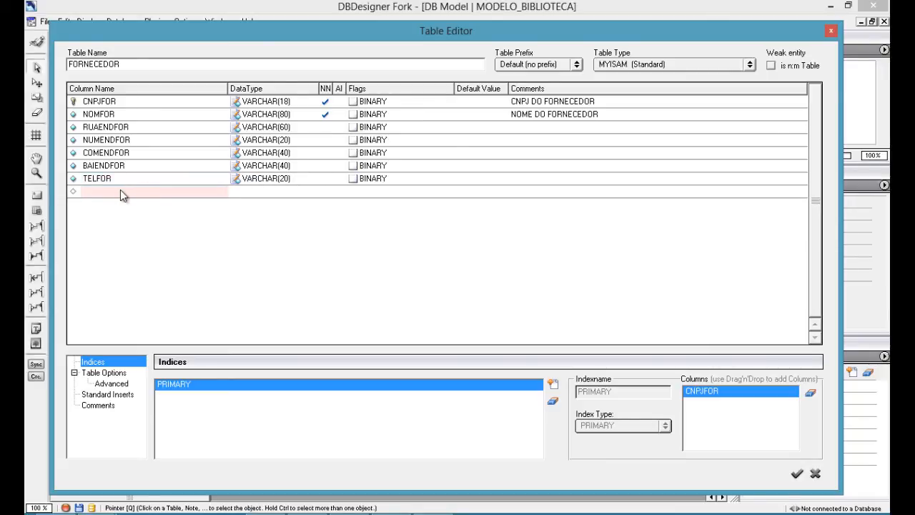
Add the column EMAFOR to the FORNECEDOR table with the data type VARCHAR(100).
text(EMAFOR)
key(Tab)
text(VARCHAR(20))
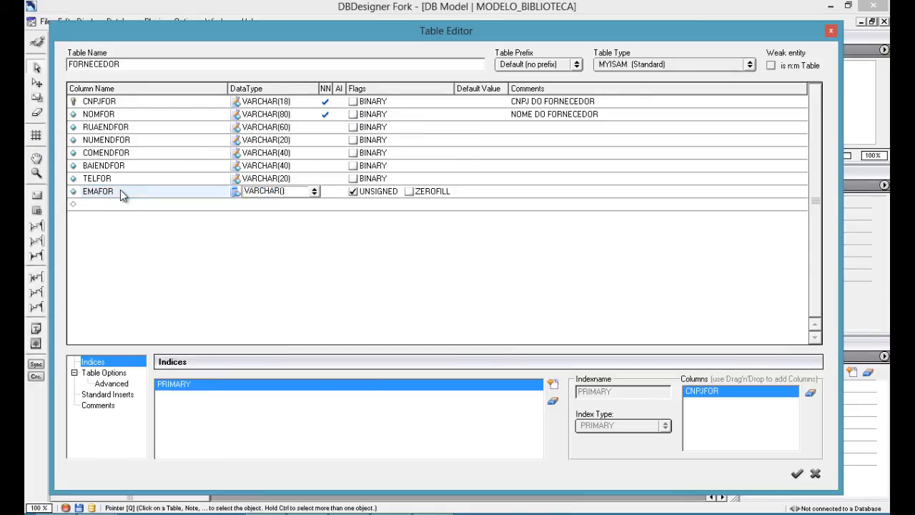
key(Return)
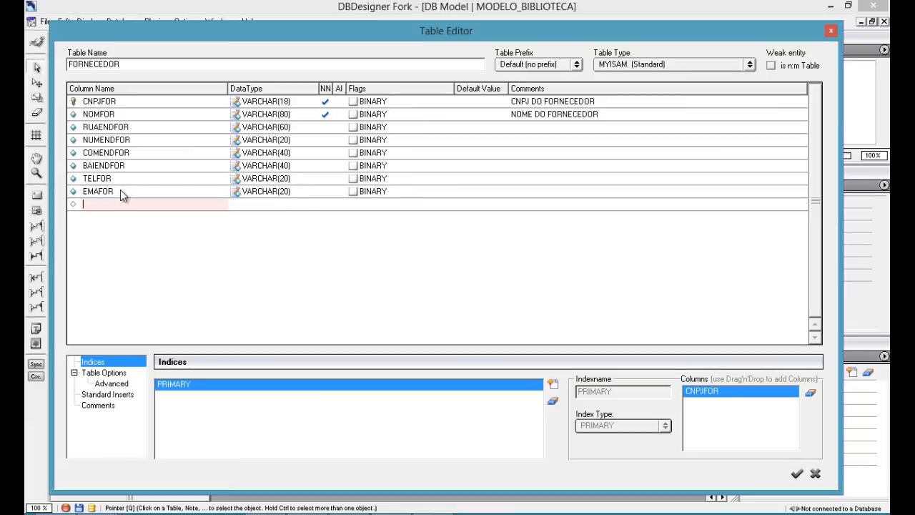
click(285, 191)
key(BackSpace)
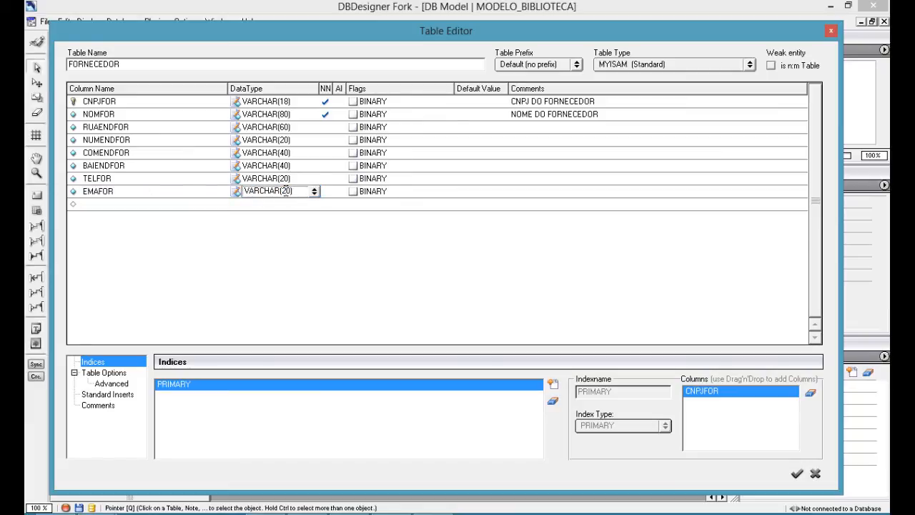
text(10)
key(Return)
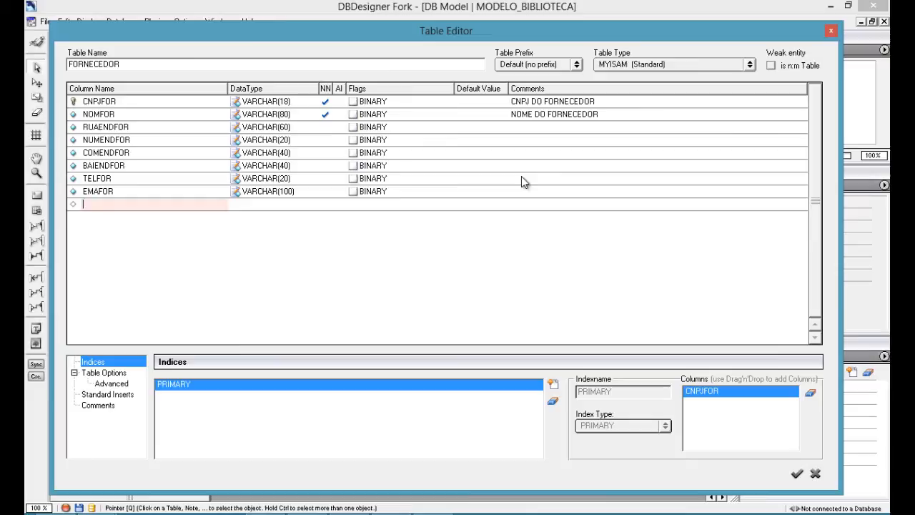
Comment the RUAENDFOR column as RUA DO ENDEREÇO FORNECEDOR and NUMENDFOR as NÚMERO DO ENDEREÇO FORNECEDOR.
click(548, 124)
text(RUA)
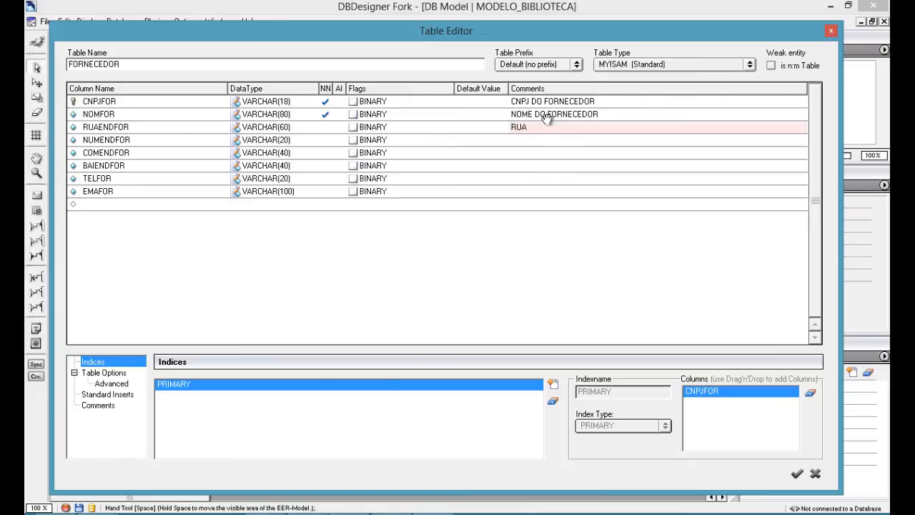
text( DO ENDEREÇO FORNECEDOR)
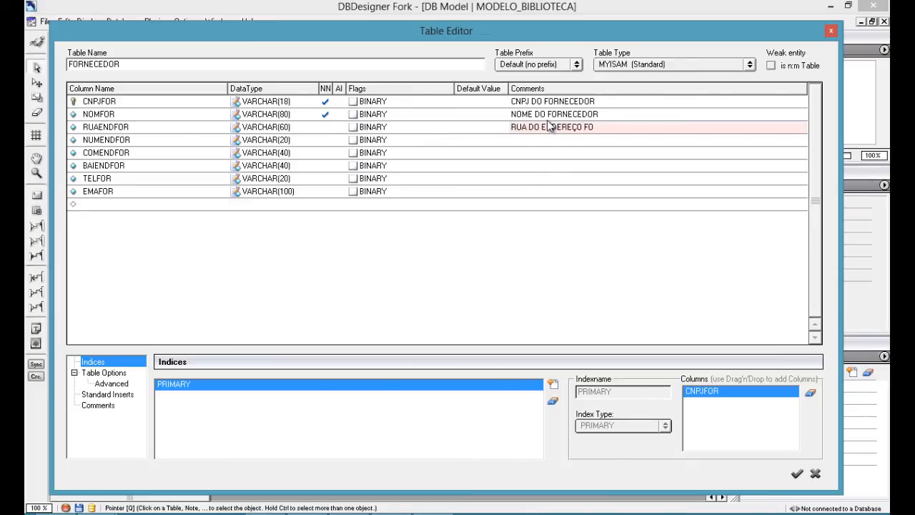
click(531, 141)
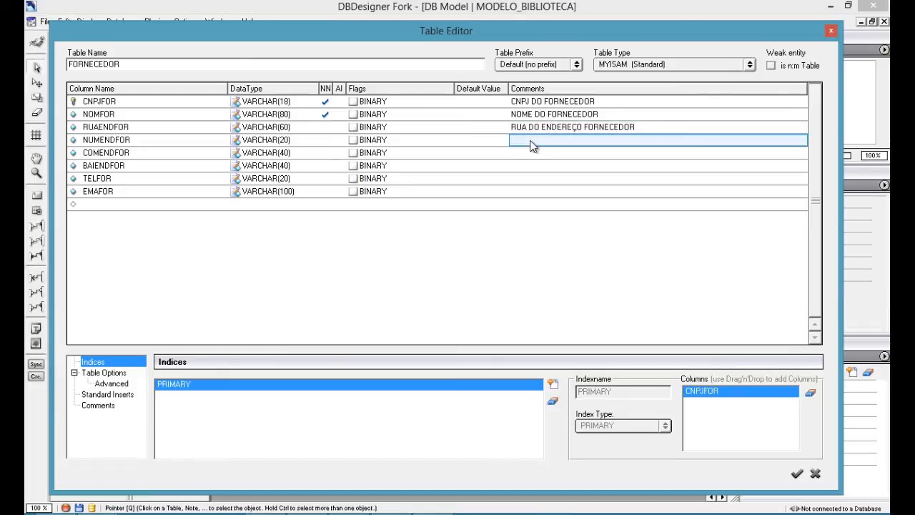
text(NÚMERO DO ENDEREÇ)
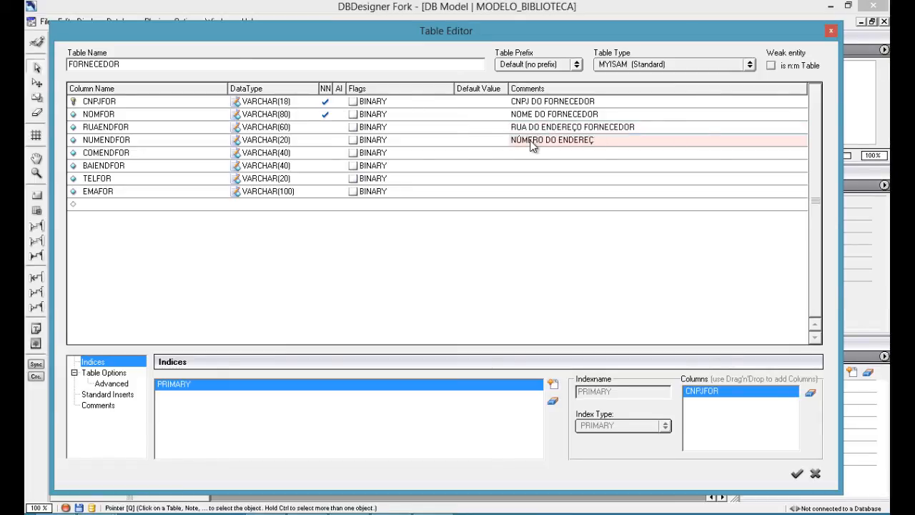
text(O FORNECEDOR)
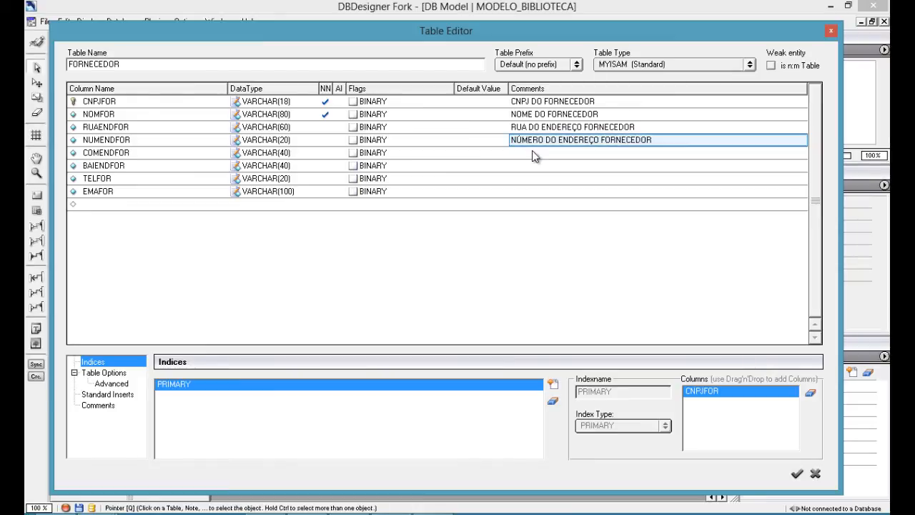
Give the COMENDFOR column the comment COMPLEMENTO DO ENDEREÇO DO FORNECEDOR.
click(532, 152)
text(COMPLE)
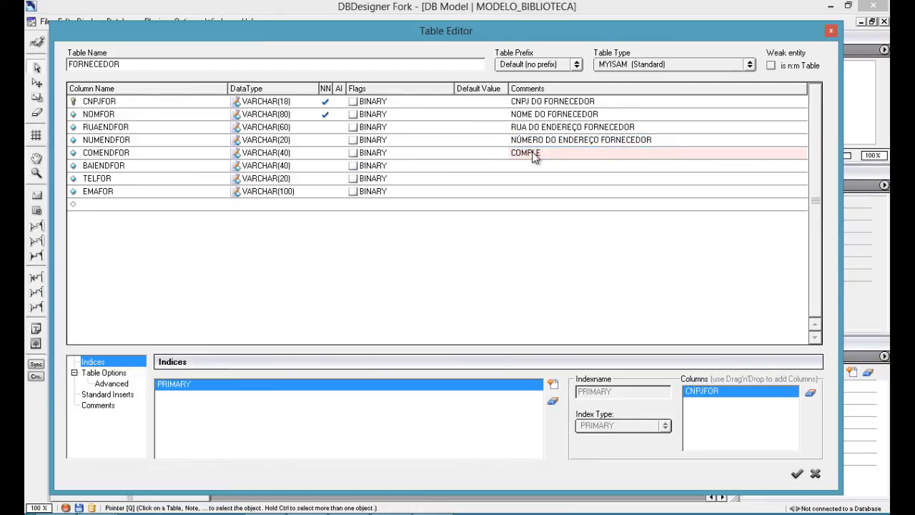
text(MENTO DO ENDEREÇO DO )
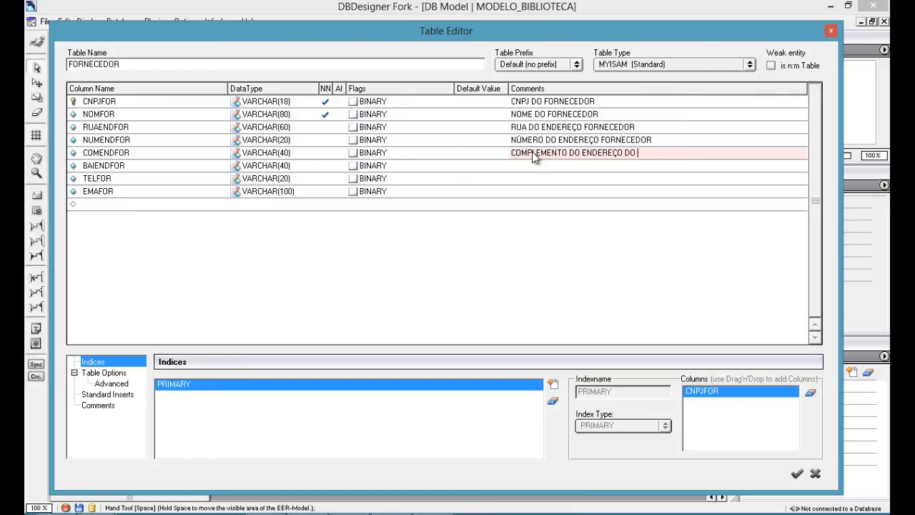
text(FORNECEDOR)
key(Return)
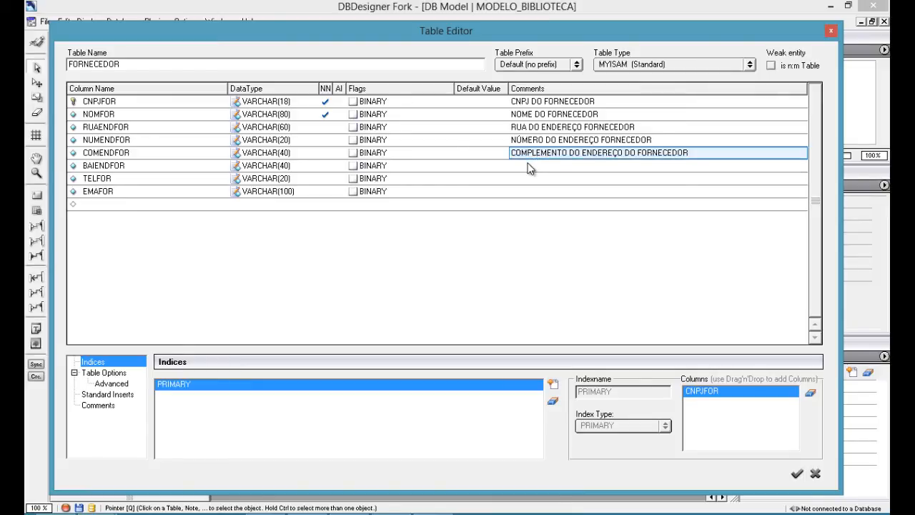
Give the BAIENDFOR column the comment BAIRRO DO ENDEREÇO DO FORNECEDOR.
click(529, 167)
text(BAIRRO DO END)
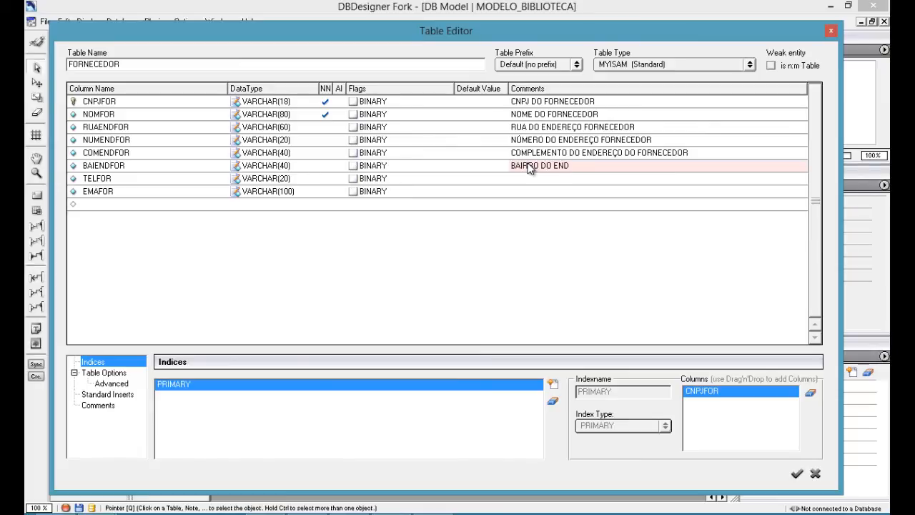
text(EREÇO DO FORNECEDOR)
key(Return)
Give the TELFOR column the comment TELEFONE DO FORNECEDOR.
click(526, 178)
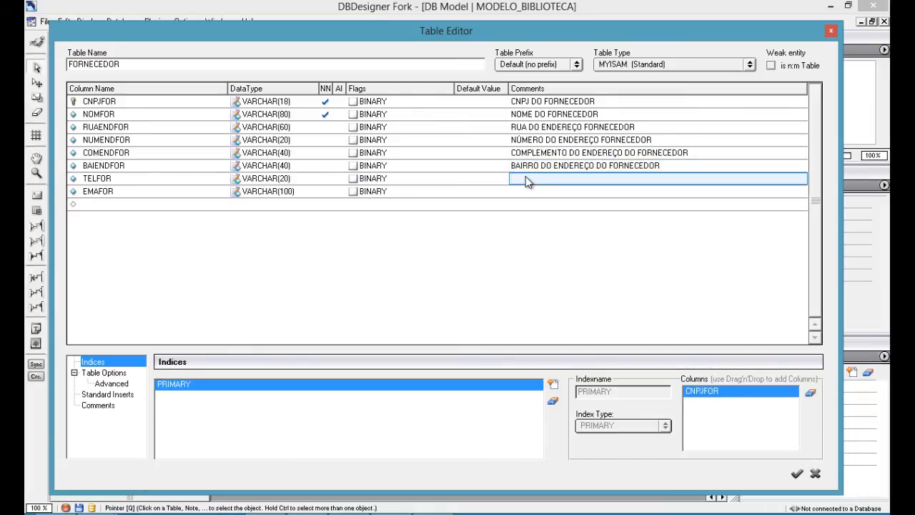
click(527, 178)
text(TLEFONE)
key(BackSpace)
key(BackSpace)
key(BackSpace)
key(BackSpace)
key(BackSpace)
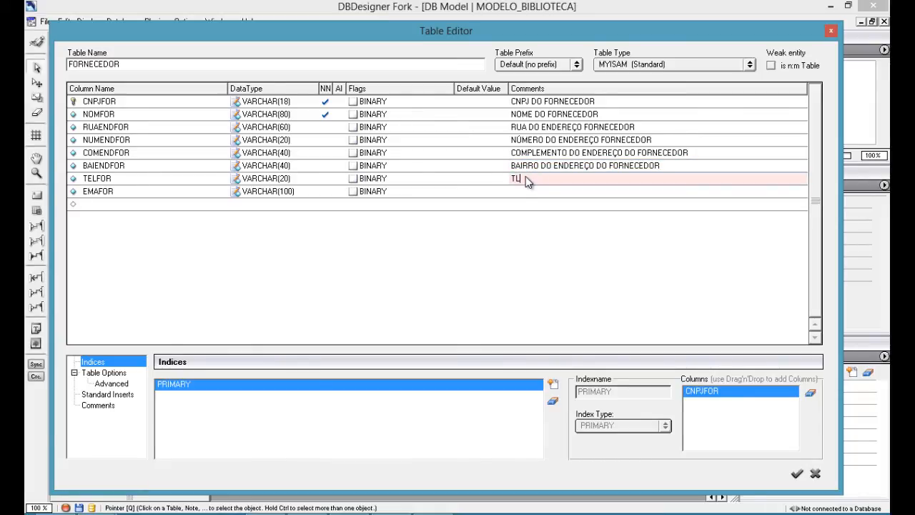
text(LEFONE DO )
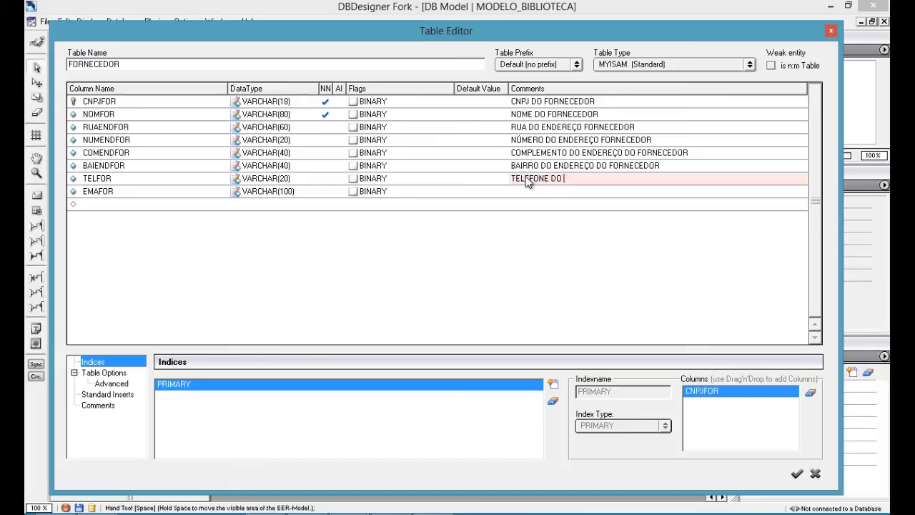
text(FORNEFCE)
key(BackSpace)
key(BackSpace)
key(BackSpace)
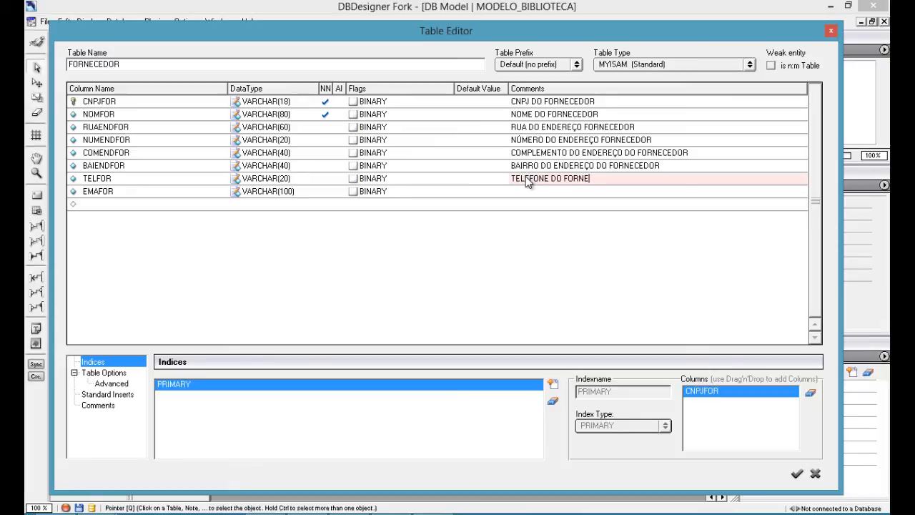
text(CEDOR)
key(Return)
Give the EMAFOR column the comment EMAIL DO FORNECEDOR.
click(527, 192)
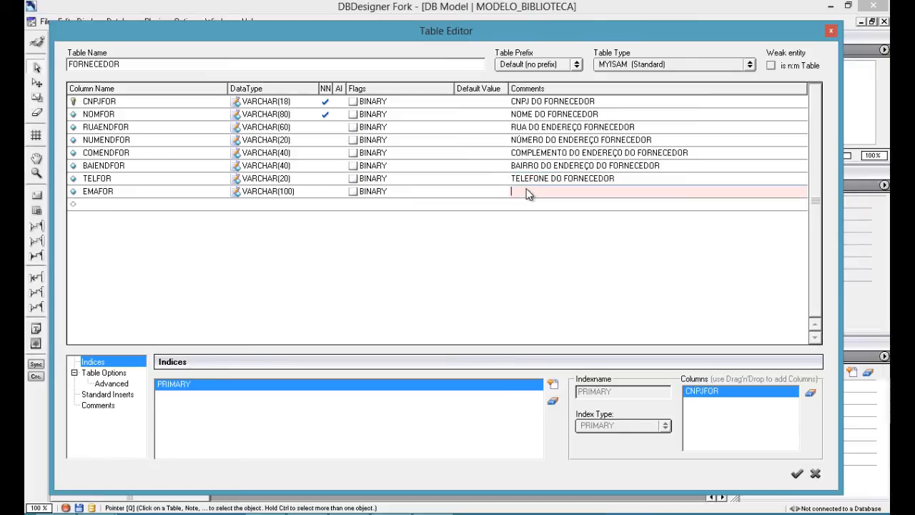
text(EMAIL DO FORNECEDOR)
key(Return)
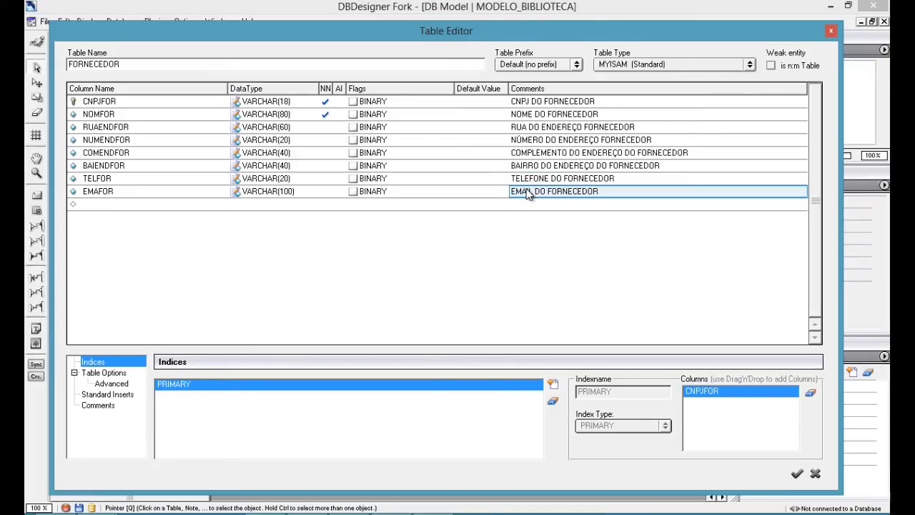
Check the FORNECEDOR attributes in modelo.docx, return to DBDesigner Fork and accept the table's column definitions.
click(306, 514)
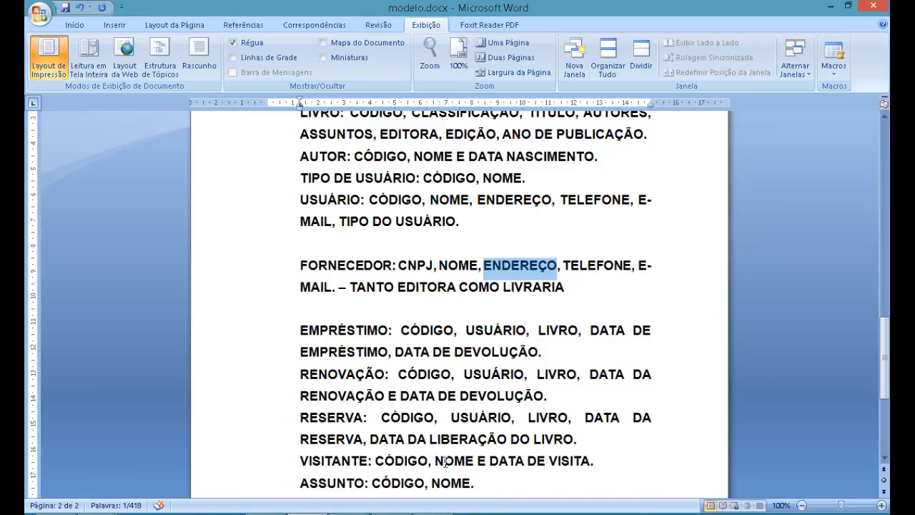
key(alt+Tab)
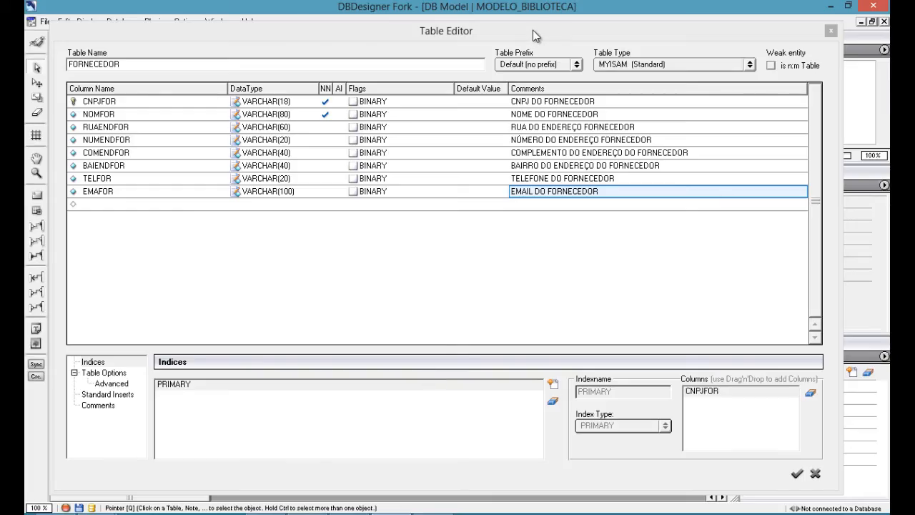
drag(533, 30, 533, 15)
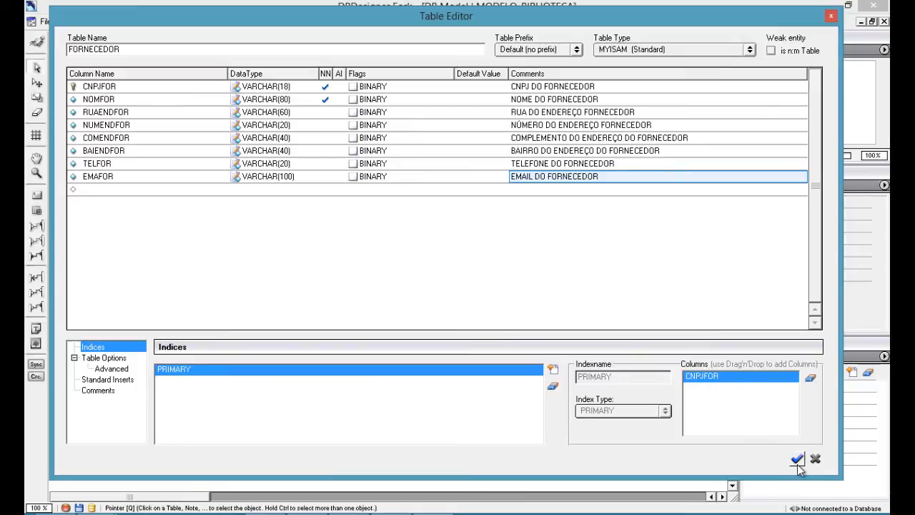
click(797, 460)
click(367, 225)
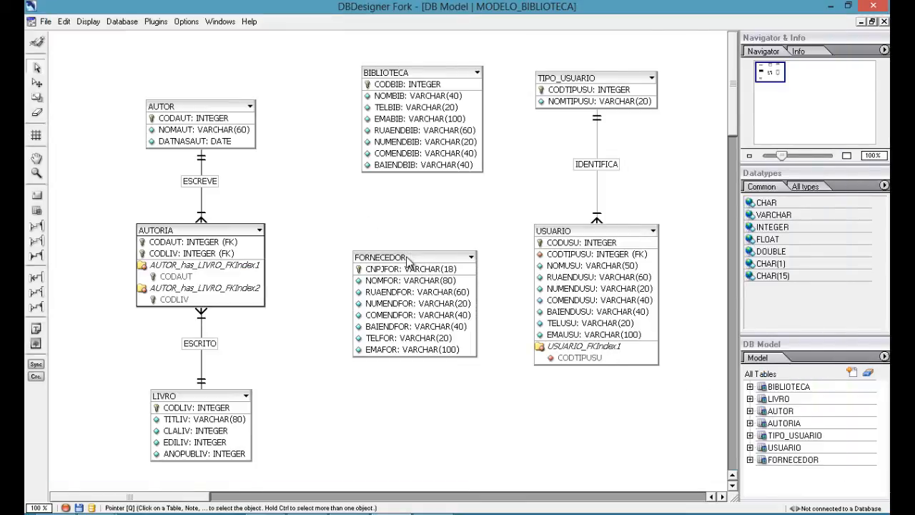
Check the EDITORA attribute of LIVRO in modelo.docx and move the FORNECEDOR table directly below the LIVRO table in the diagram.
drag(412, 272, 411, 315)
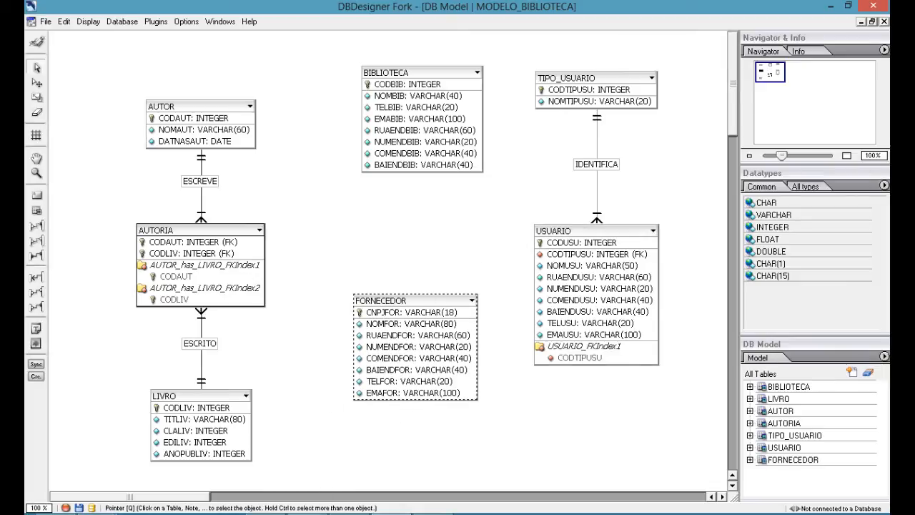
key(alt+Tab)
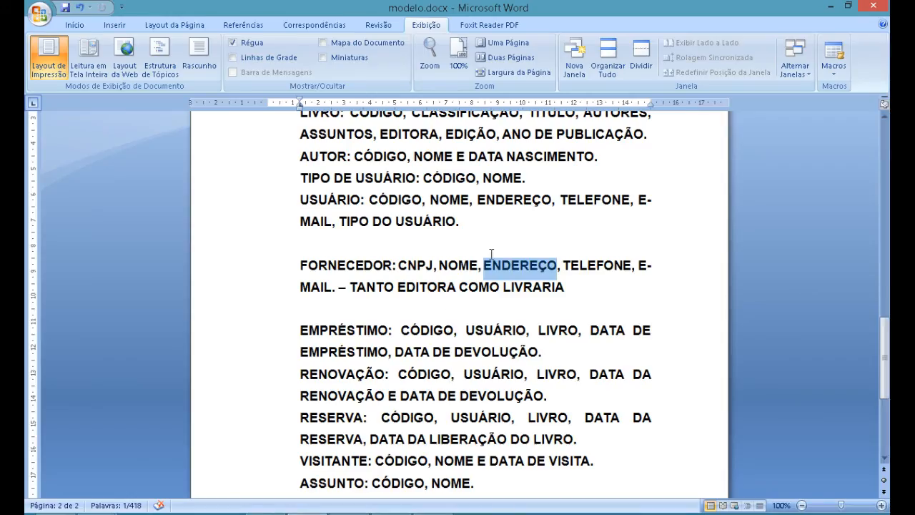
double_click(409, 128)
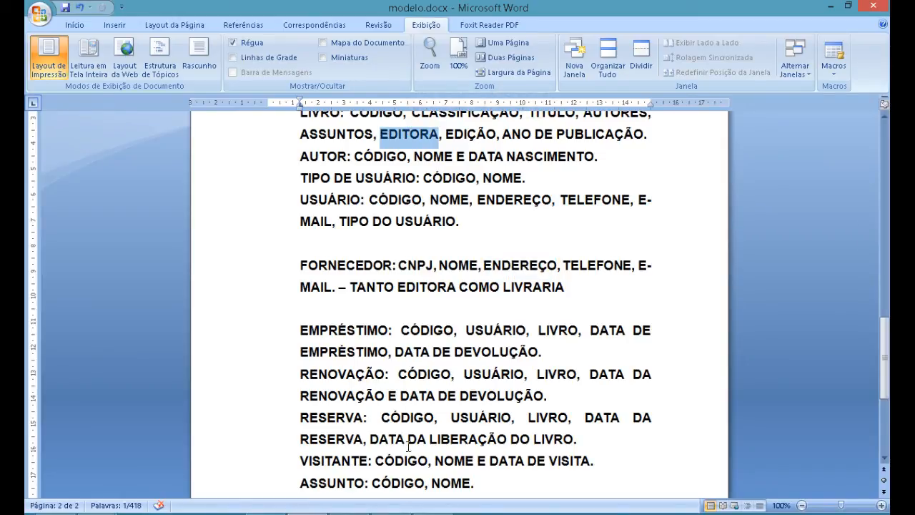
key(alt+Tab)
drag(426, 304, 515, 404)
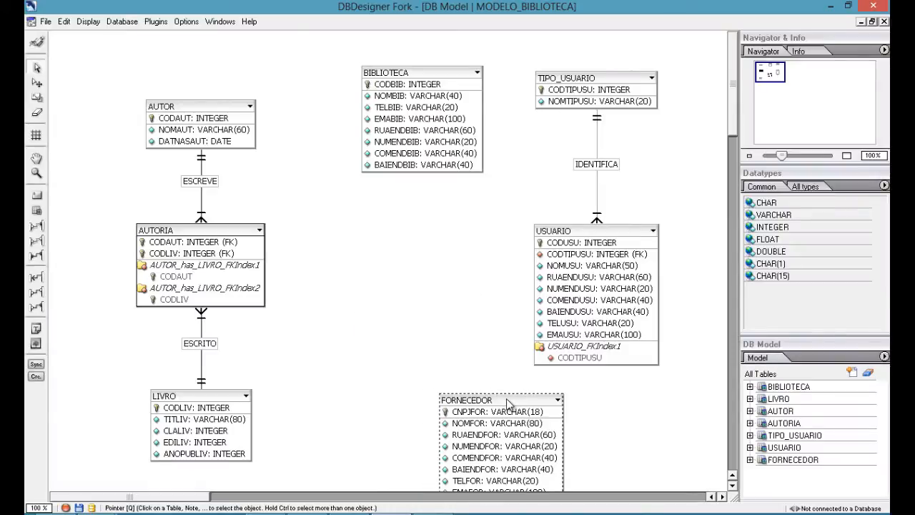
scroll(737, 114, down, 1)
scroll(736, 114, down, 5)
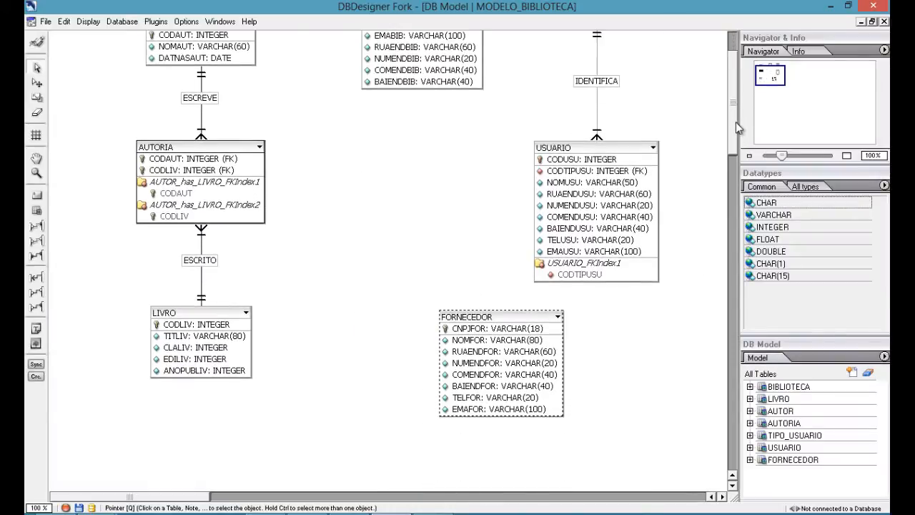
drag(478, 238, 172, 405)
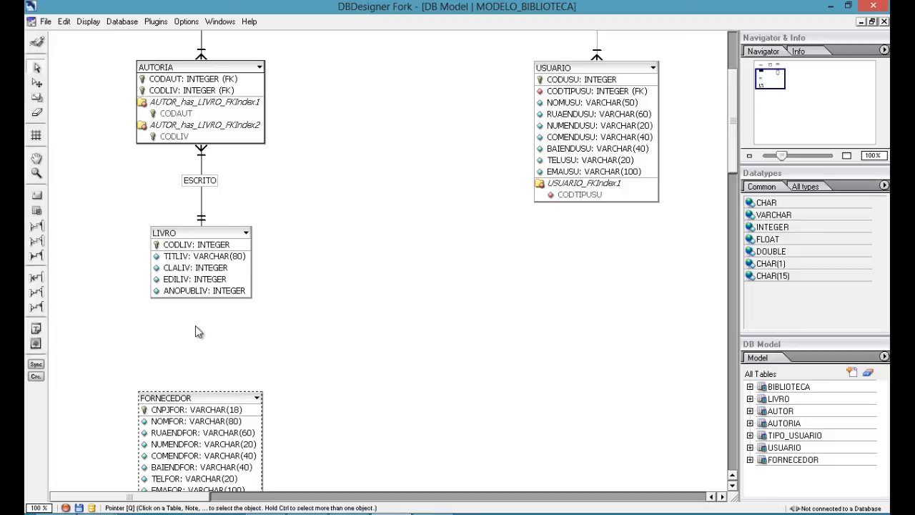
Create a 1:n non-identifying relation from FORNECEDOR to LIVRO and shift the FORNECEDOR table slightly down to make room.
click(204, 247)
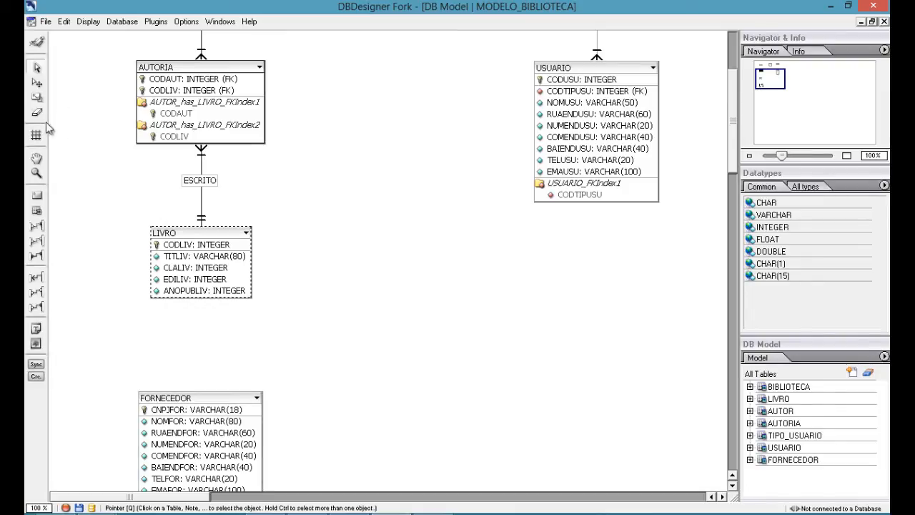
click(37, 227)
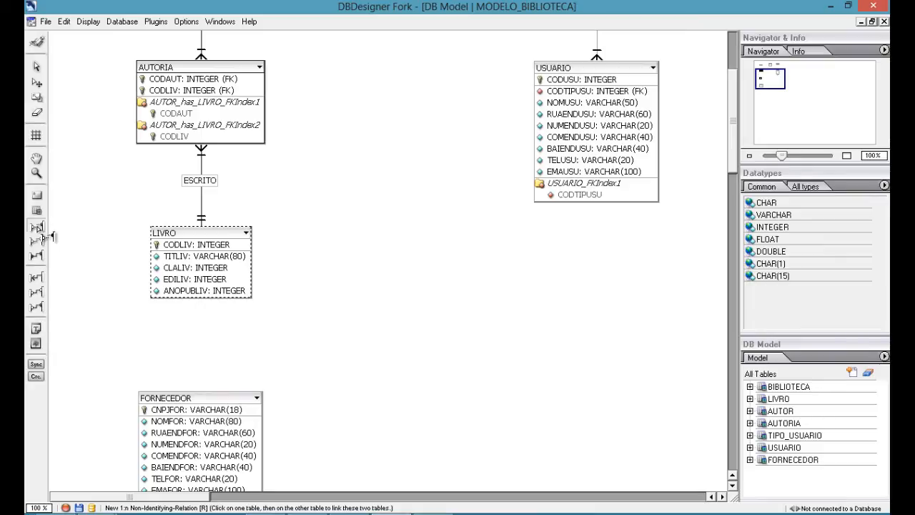
click(201, 414)
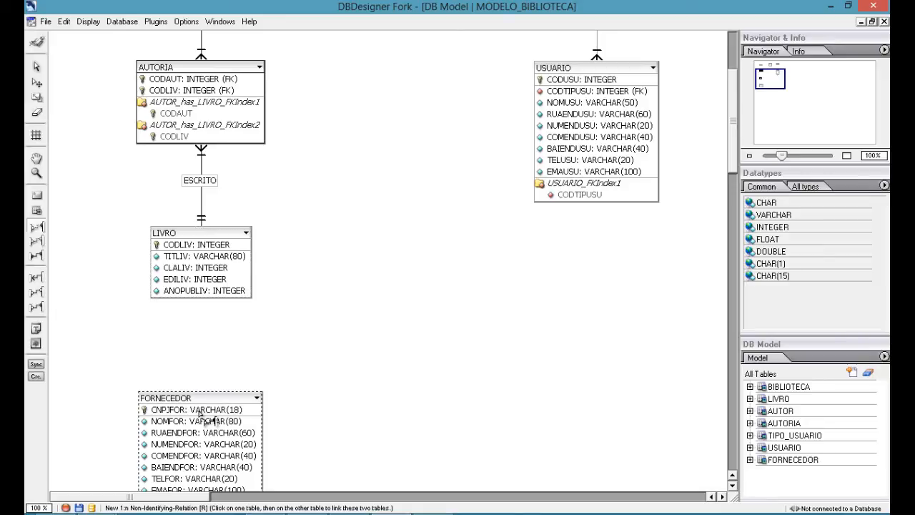
click(199, 258)
drag(222, 414, 220, 446)
drag(207, 360, 206, 384)
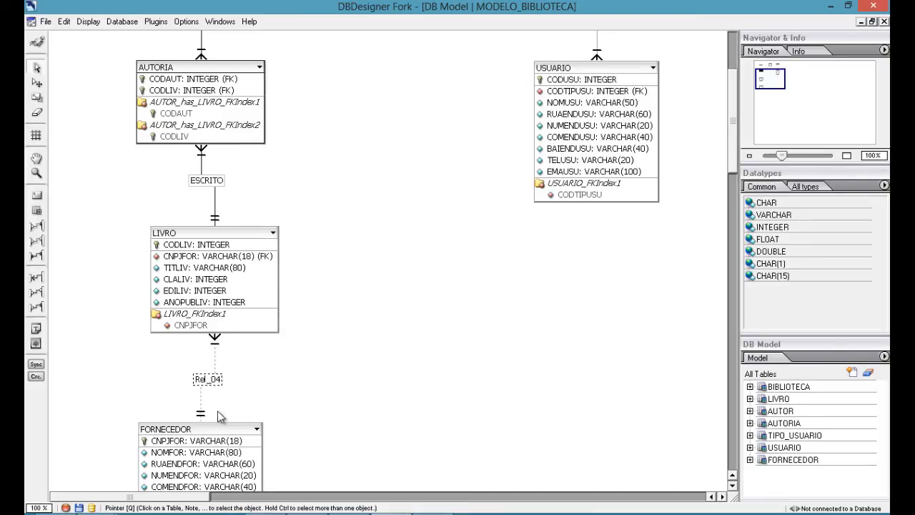
Rename the relation between FORNECEDOR and LIVRO to PUBLICA/EDITA.
double_click(209, 383)
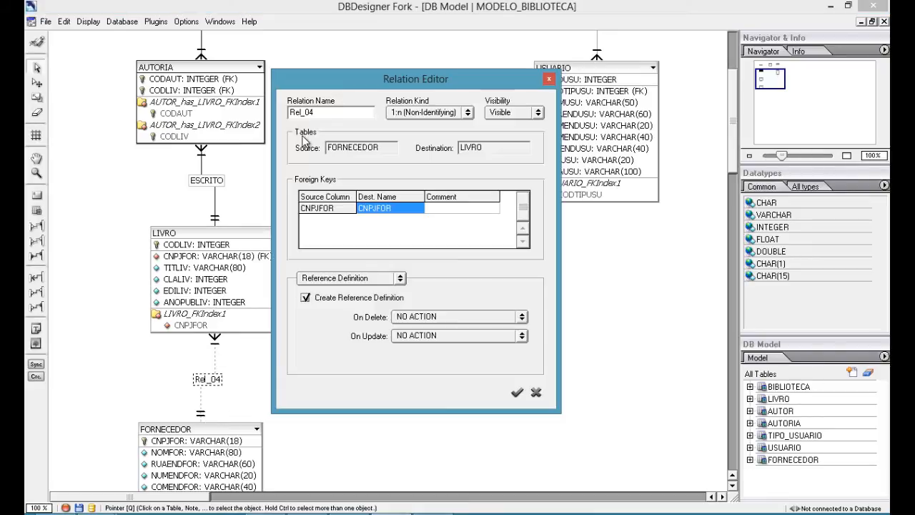
double_click(319, 115)
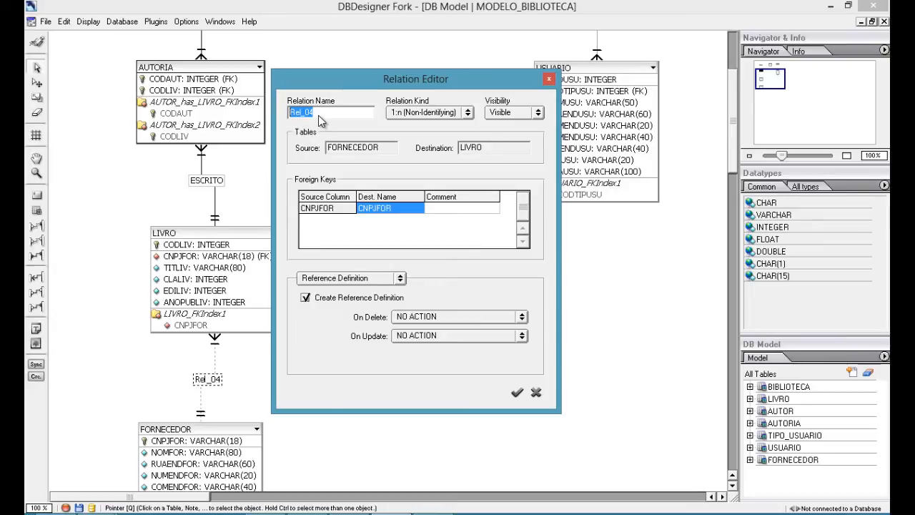
text(PUBLICA)
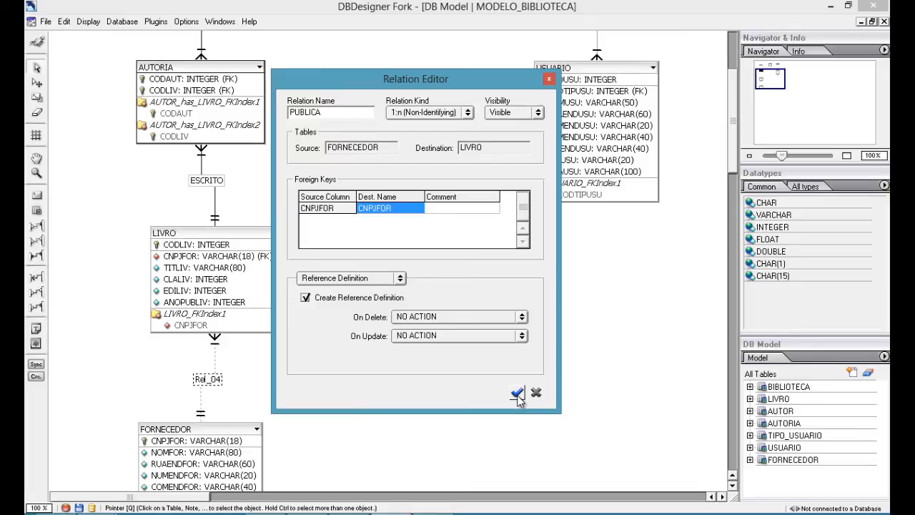
text(/EDITA)
click(517, 393)
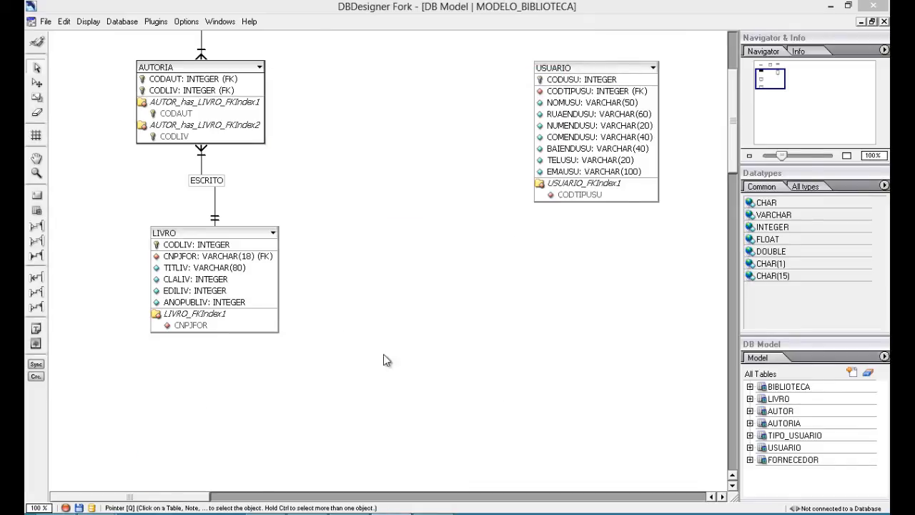
Save the model and align the LIVRO table vertically between AUTORIA and FORNECEDOR so the relation lines run straight.
click(49, 22)
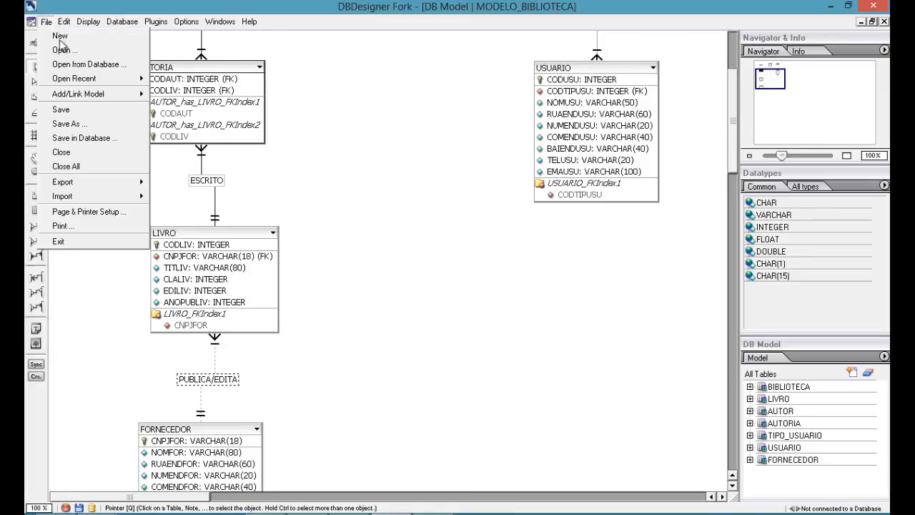
click(73, 113)
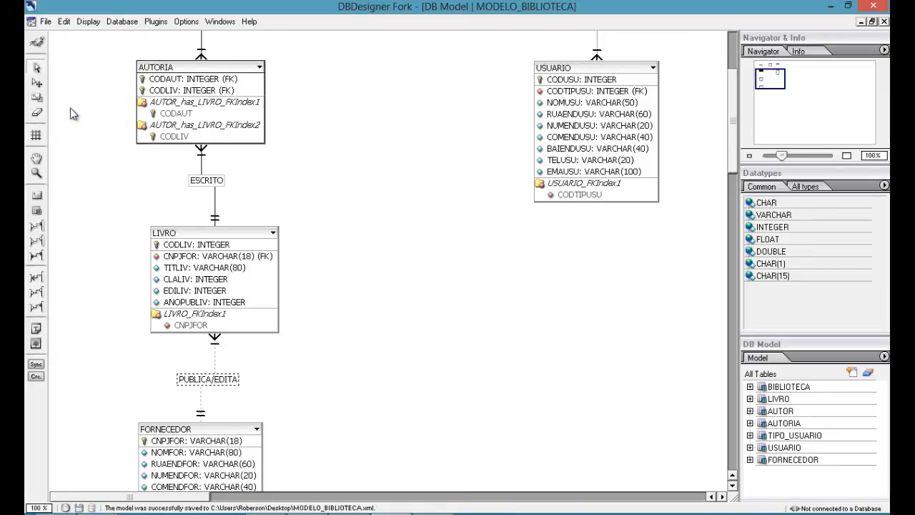
mouse_move(248, 234)
mouse_down()
mouse_move(227, 236)
mouse_move(236, 243)
mouse_up()
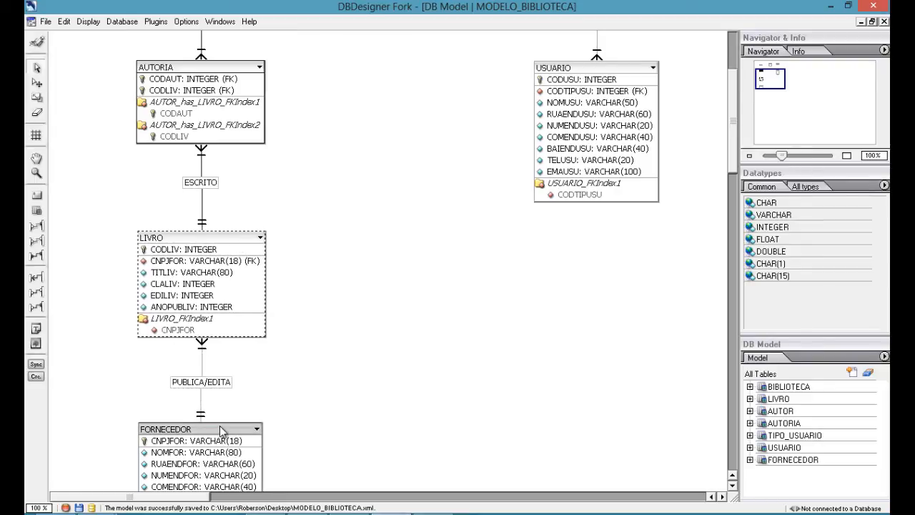
drag(220, 425, 220, 425)
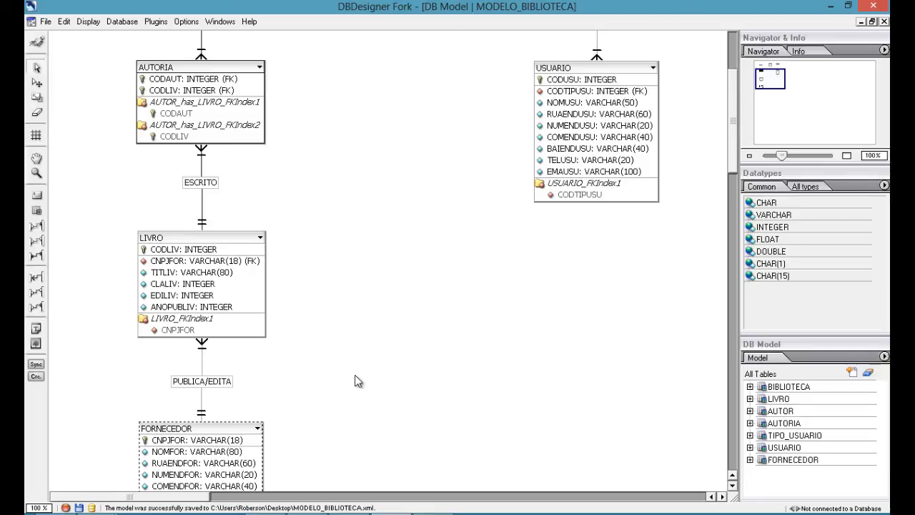
In modelo.docx, insert a blank line after the EMPRÉSTIMO entry and delete the blank line above FORNECEDOR.
click(308, 514)
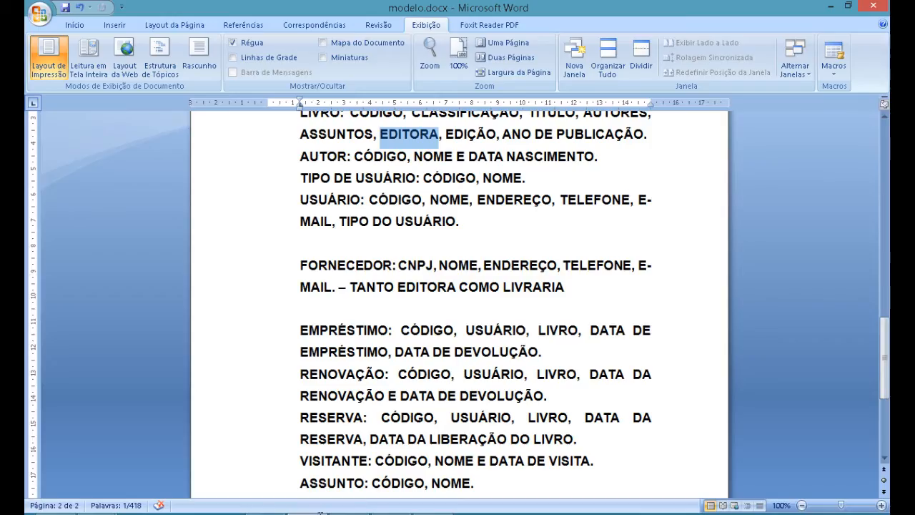
click(368, 351)
key(End)
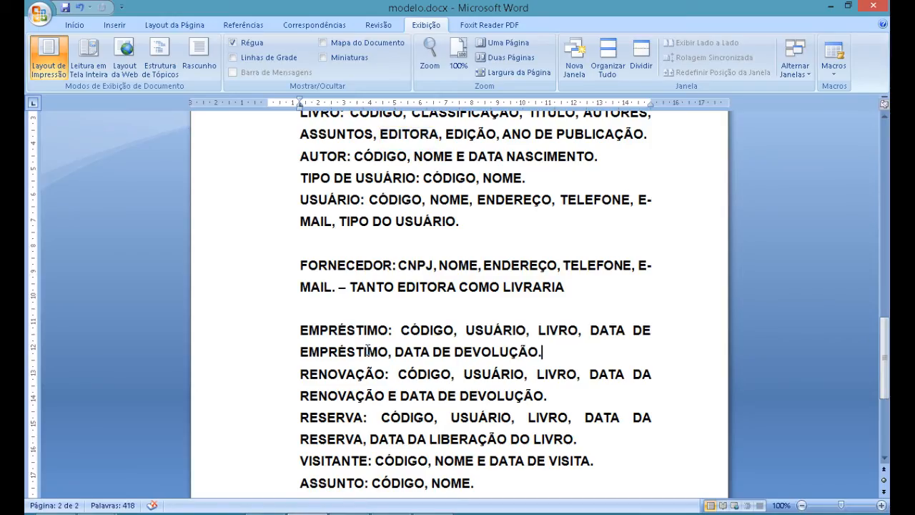
key(Return)
key(Up)
key(Up)
key(Up)
key(Up)
key(Up)
key(Up)
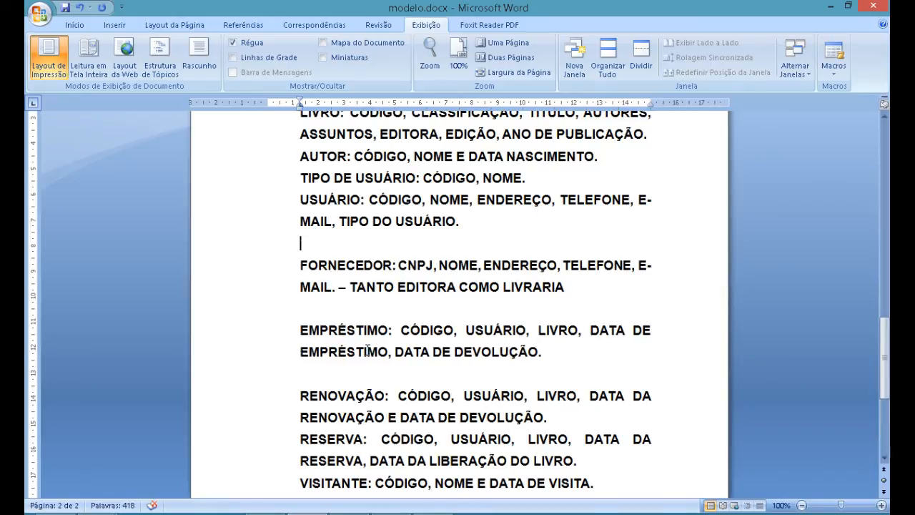
key(Delete)
key(Down)
key(Down)
key(Down)
key(Down)
key(Down)
key(Down)
key(Down)
key(Down)
key(Down)
key(Down)
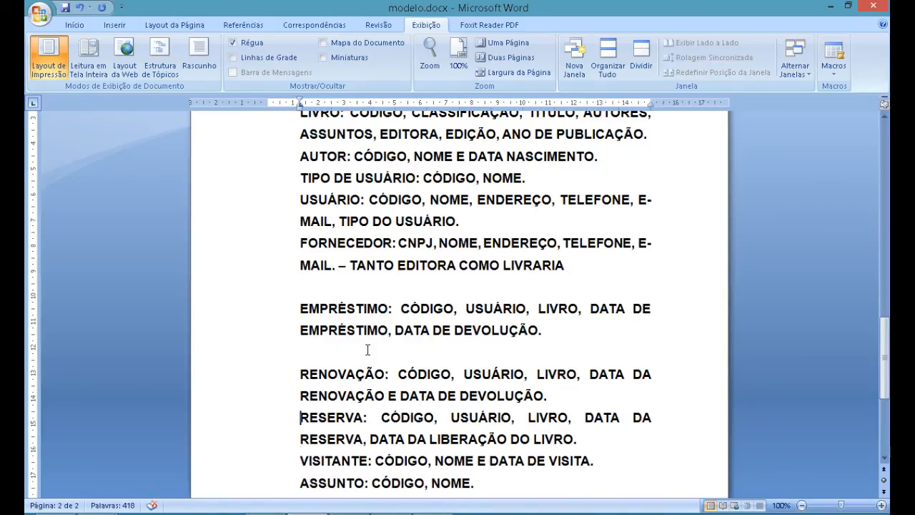
Examine the attributes listed for EMPRÉSTIMO and highlight the whole entry.
drag(885, 349, 885, 368)
double_click(506, 227)
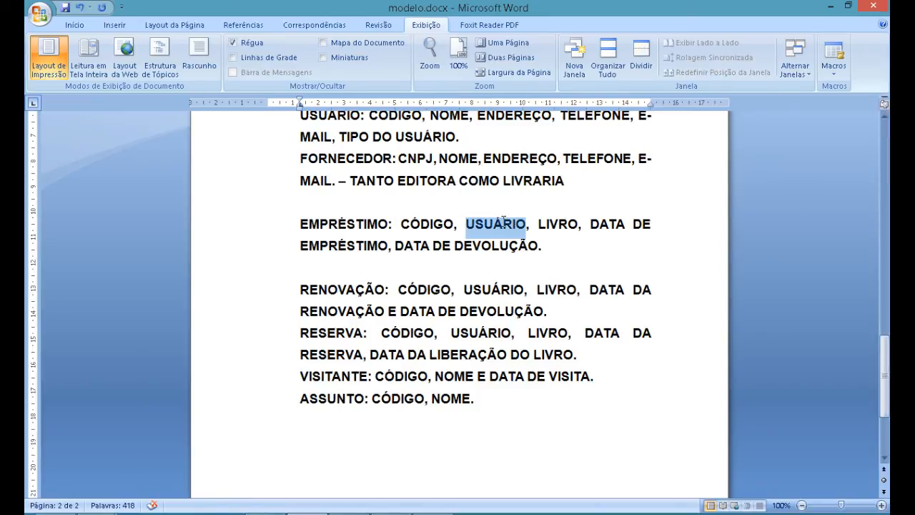
triple_click(562, 224)
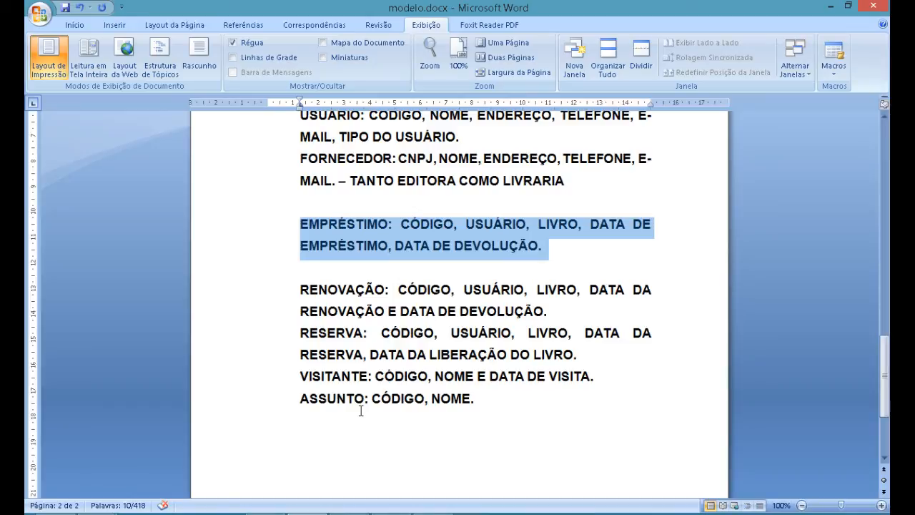
Switch to DBDesigner Fork and add a new table named EMPRESTIMO in the empty area between LIVRO and USUARIO.
click(392, 513)
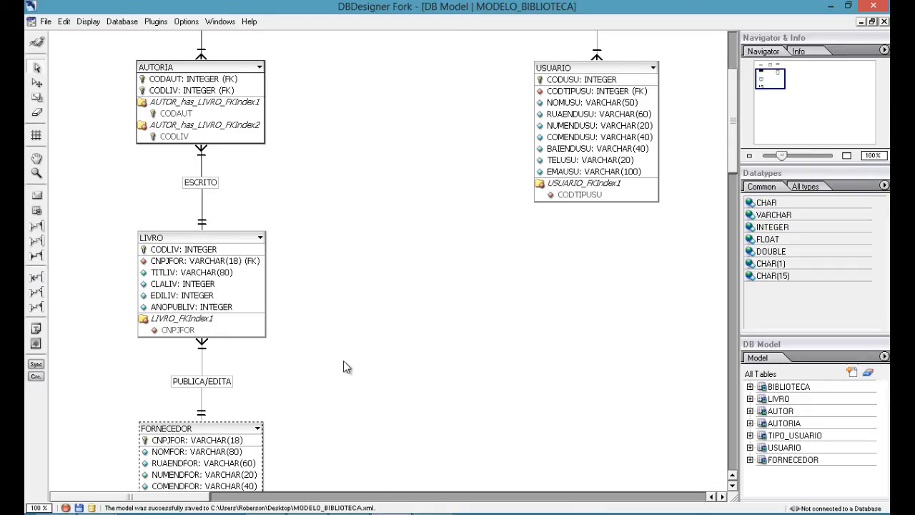
click(37, 211)
click(367, 284)
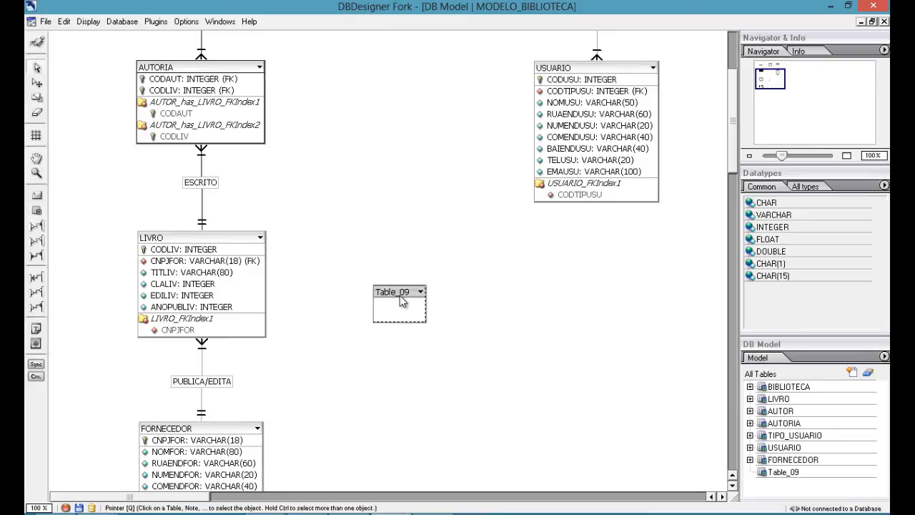
double_click(399, 295)
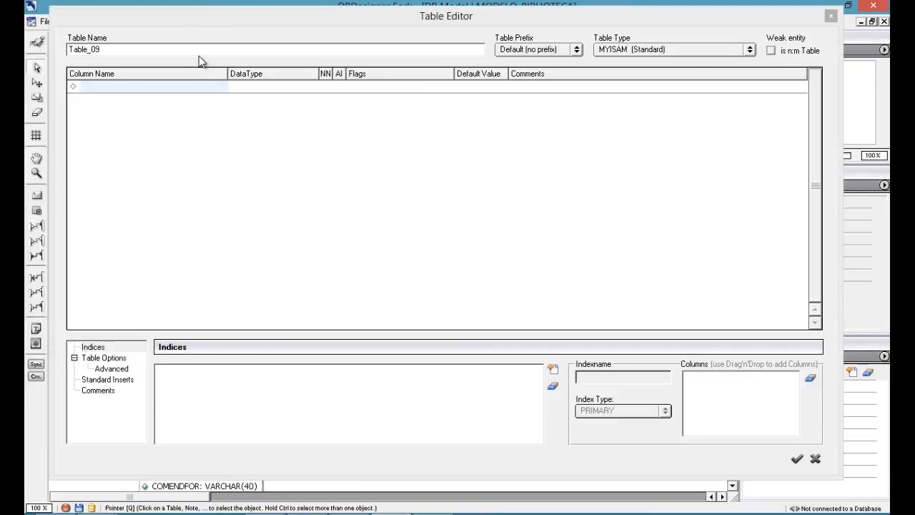
text(EMPRE)
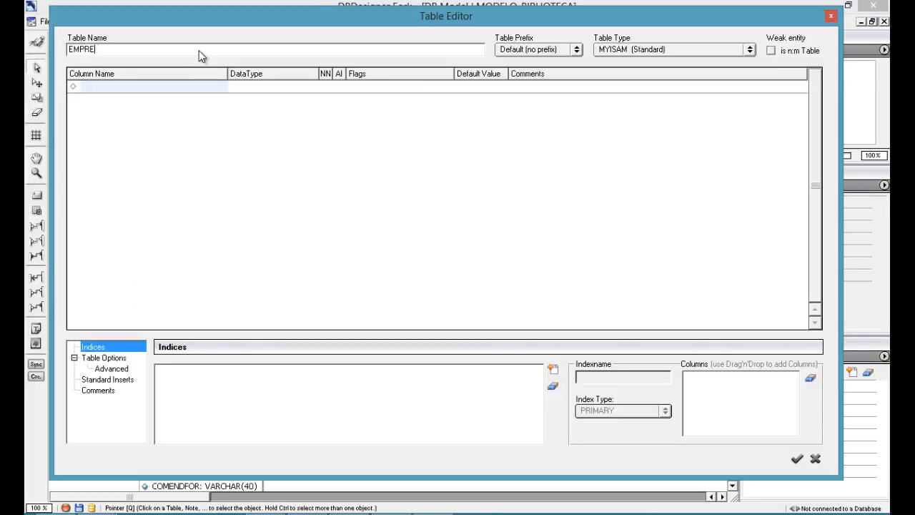
text(STIMO)
key(Tab)
Add CODEMP as the INTEGER primary key column of EMPRESTIMO with auto increment turned off.
text(CODEMP)
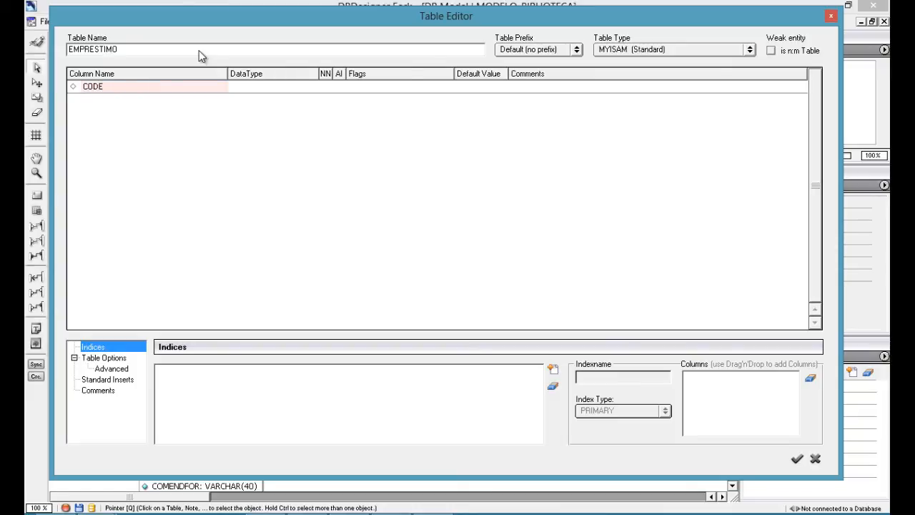
key(Return)
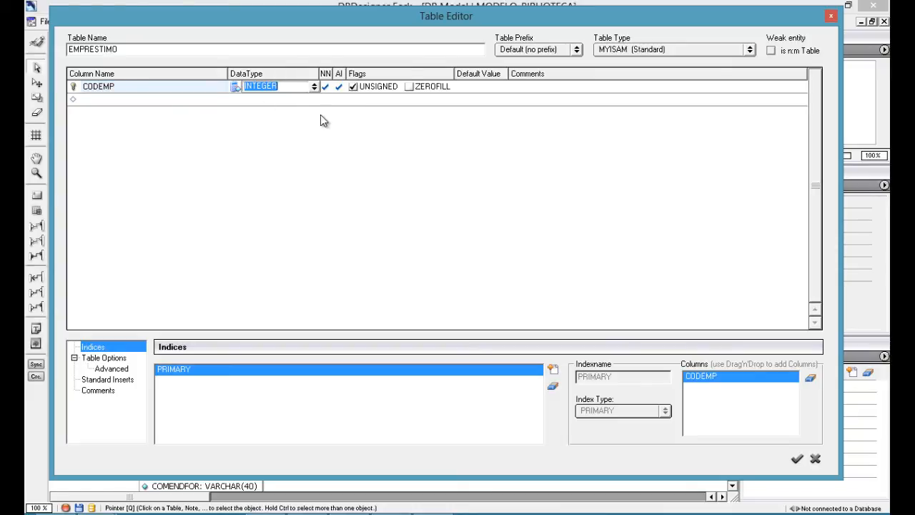
click(340, 88)
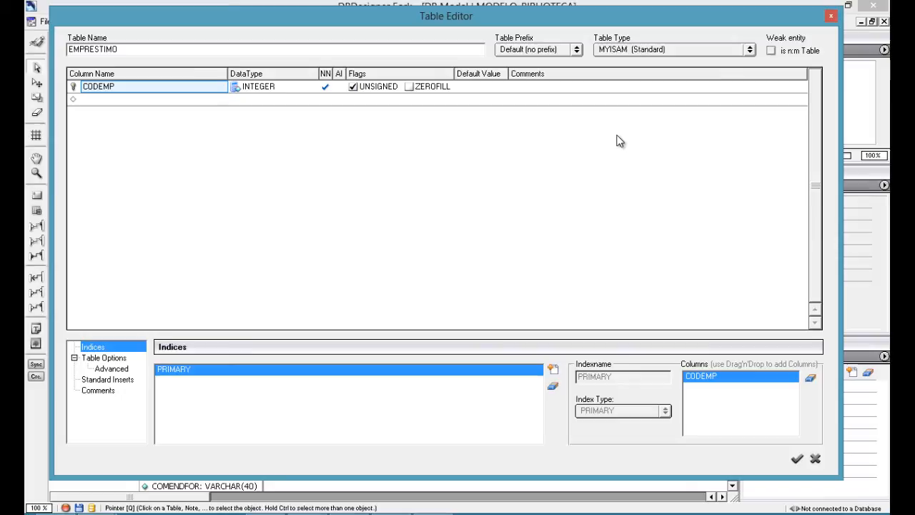
Add the comment CÓDIGO DO EMPRÉSTIMO to the CODEMP column.
click(577, 89)
text(cÓDIGO)
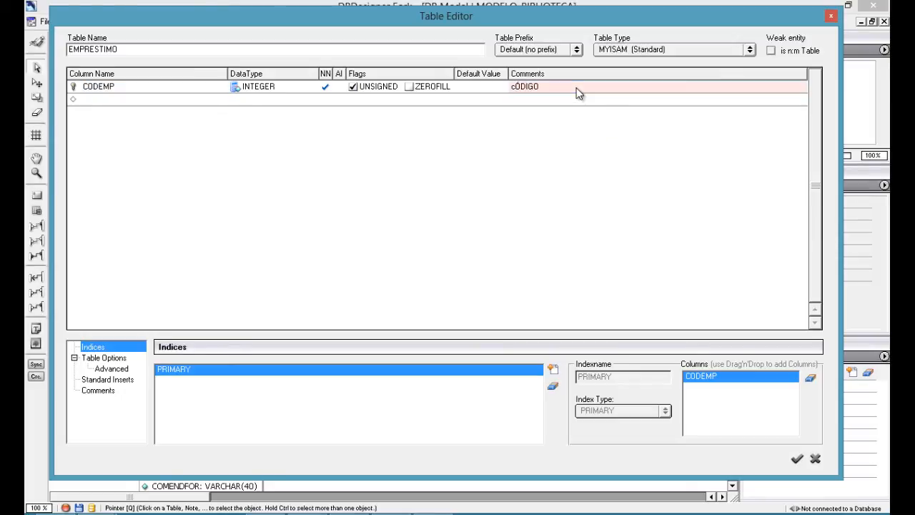
key(BackSpace)
key(BackSpace)
key(BackSpace)
key(BackSpace)
key(BackSpace)
key(BackSpace)
text(CÓDIGO DO EMPRESTIMO)
key(Return)
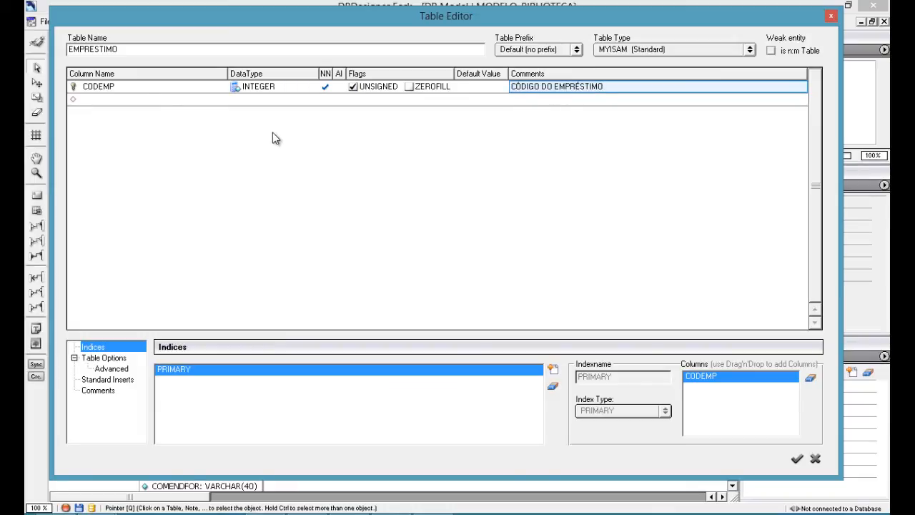
Add a DATEMP column of type TIMESTAMP with the comment DATA DE EMPRÉSTIMO.
click(141, 102)
text(DATA)
key(BackSpace)
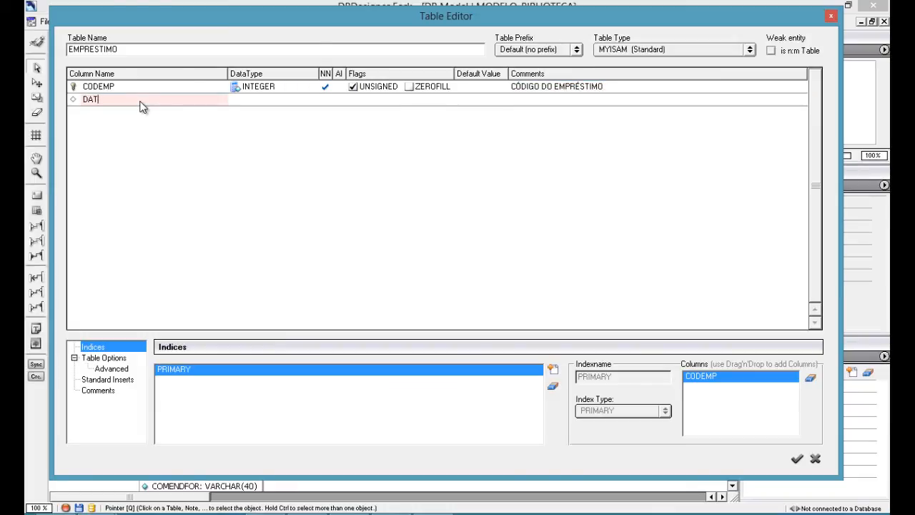
text(EMP)
key(Return)
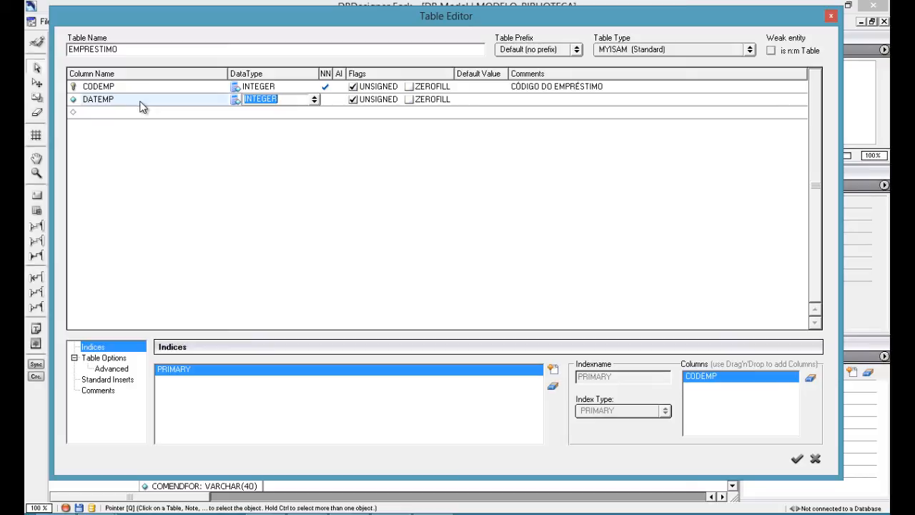
text(TIMESTAMP)
key(Return)
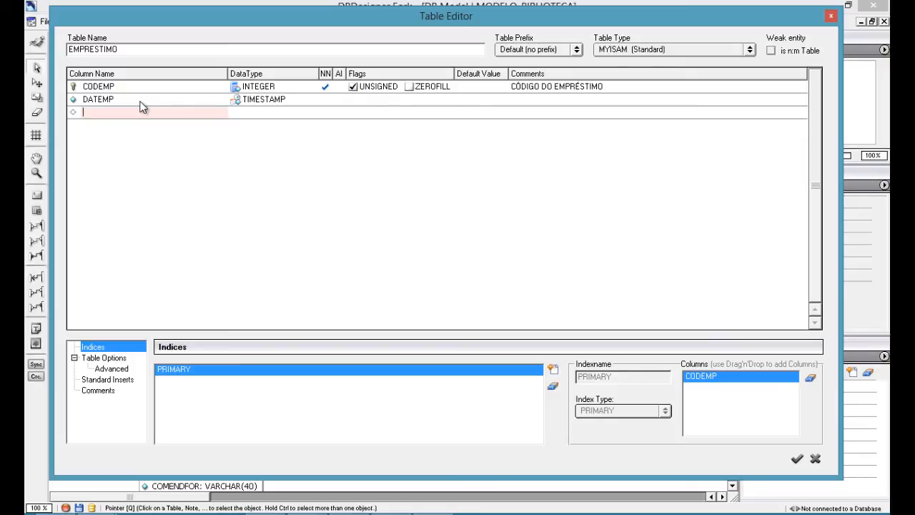
click(546, 99)
text(DATA DE)
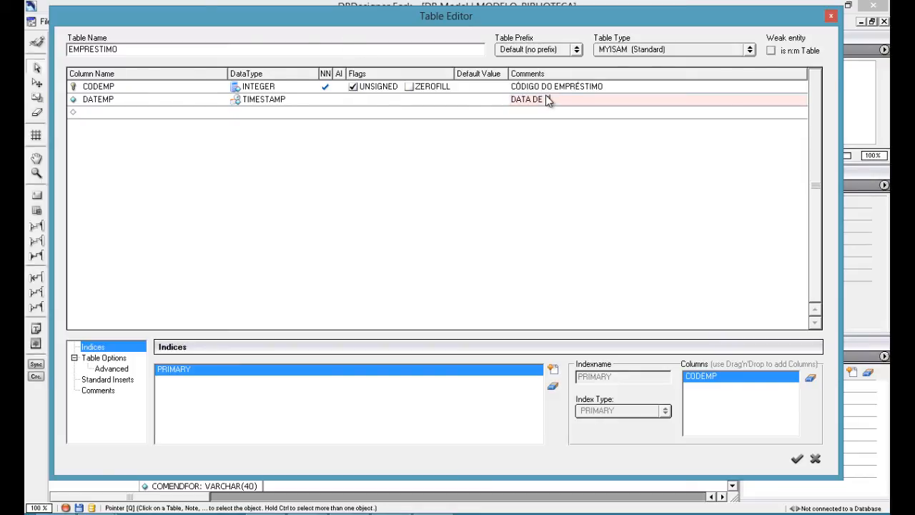
text( EMPRÉSTIMO)
key(Return)
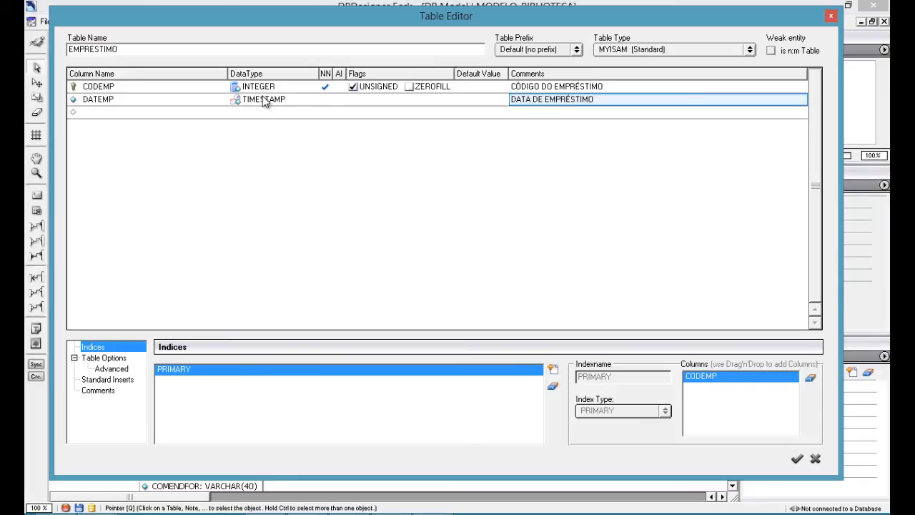
Add a DATDEV column of type TIMESTAMP below DATEMP.
click(162, 112)
text(DAT)
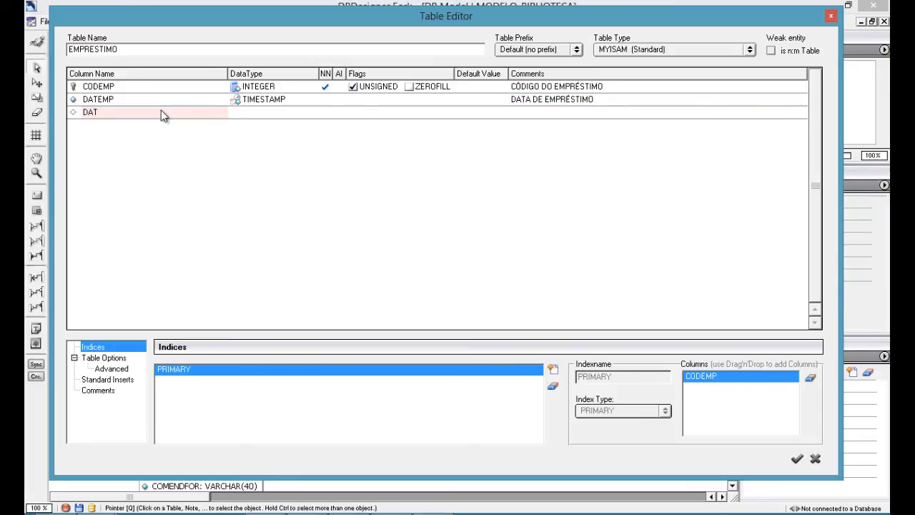
text(DEV)
key(Tab)
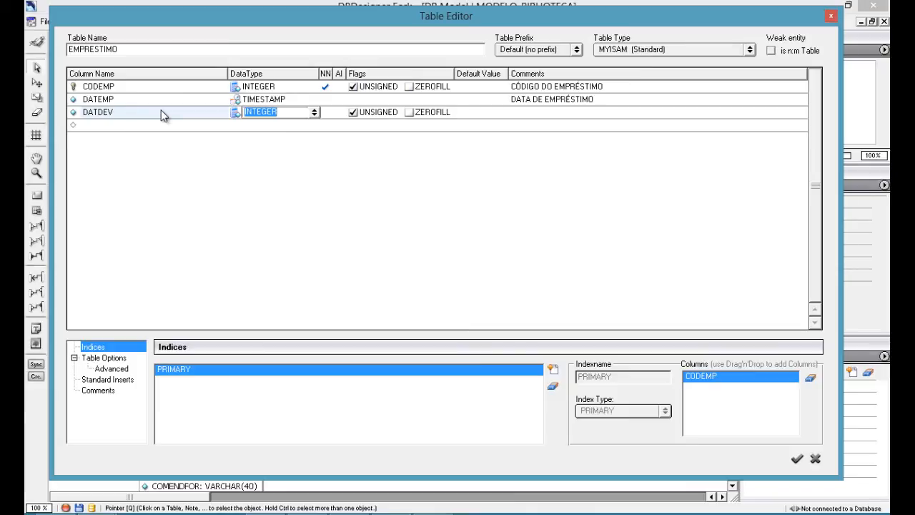
text(TIMESTAMP)
key(Return)
Make DATEMP and DATDEV not null, comment DATDEV as DATA DE DEVOLUÇÃO, and apply the table changes.
click(325, 100)
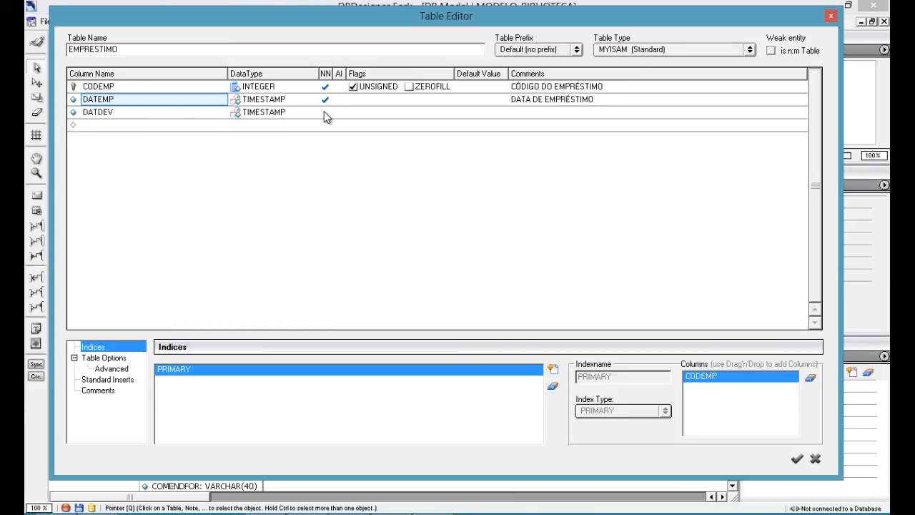
click(325, 112)
click(558, 112)
text(DATA DE DEVOLUÇÃO)
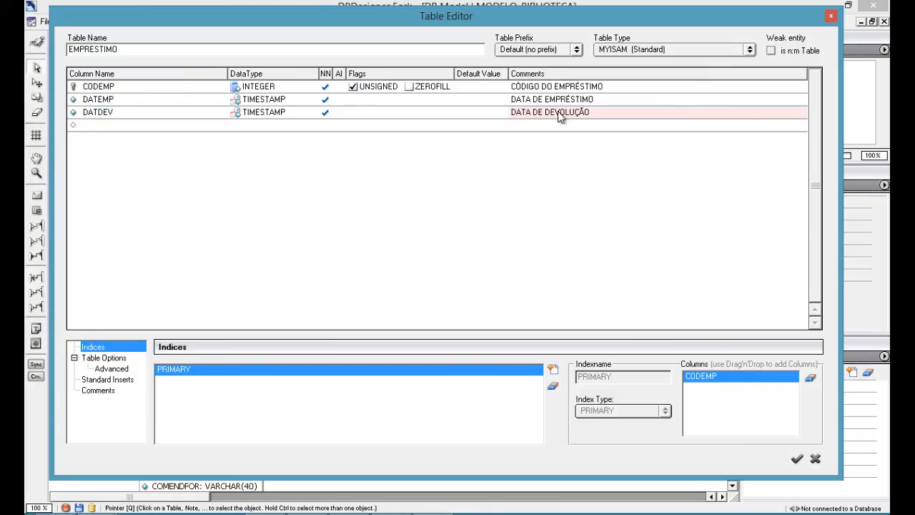
key(Return)
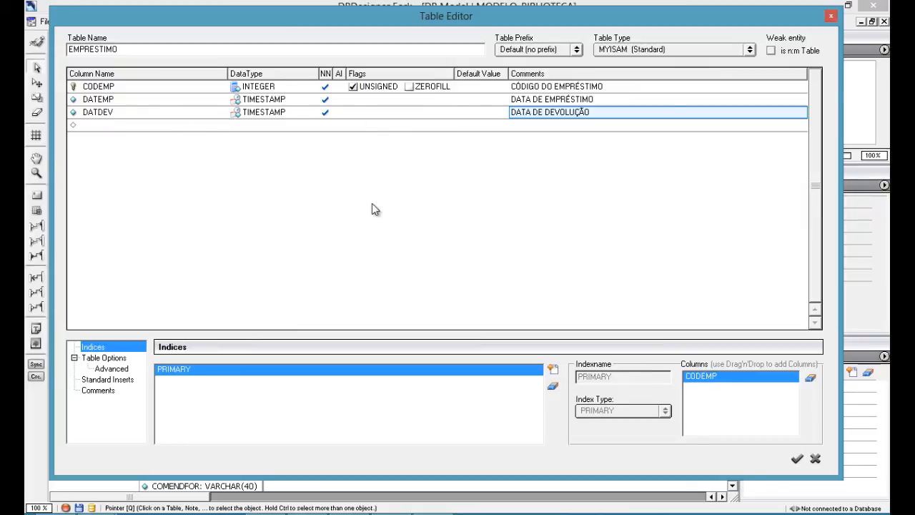
click(798, 460)
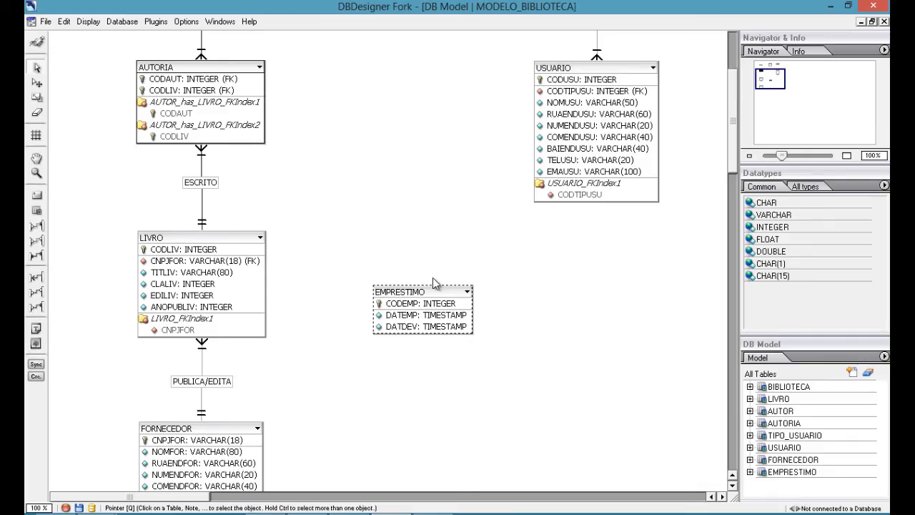
Move EMPRESTIMO below USUARIO and link LIVRO to it with a 1:n non-identifying relation.
drag(421, 292, 593, 318)
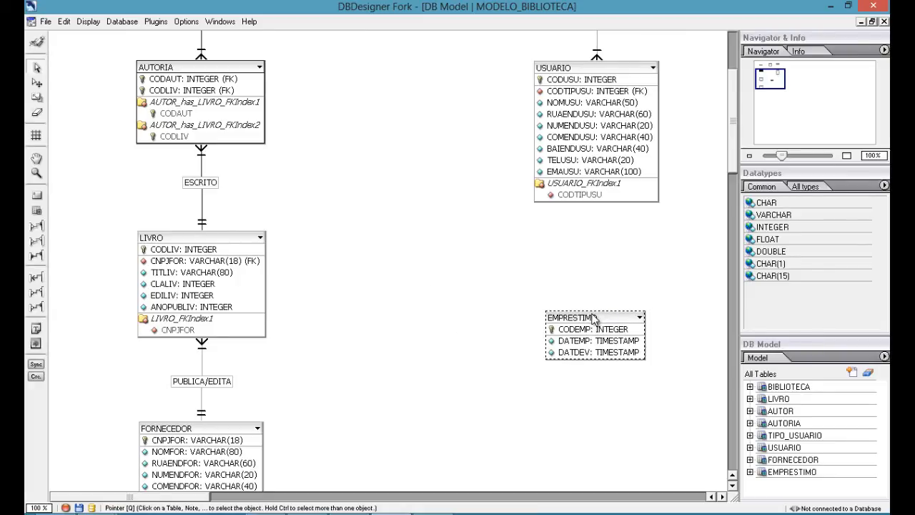
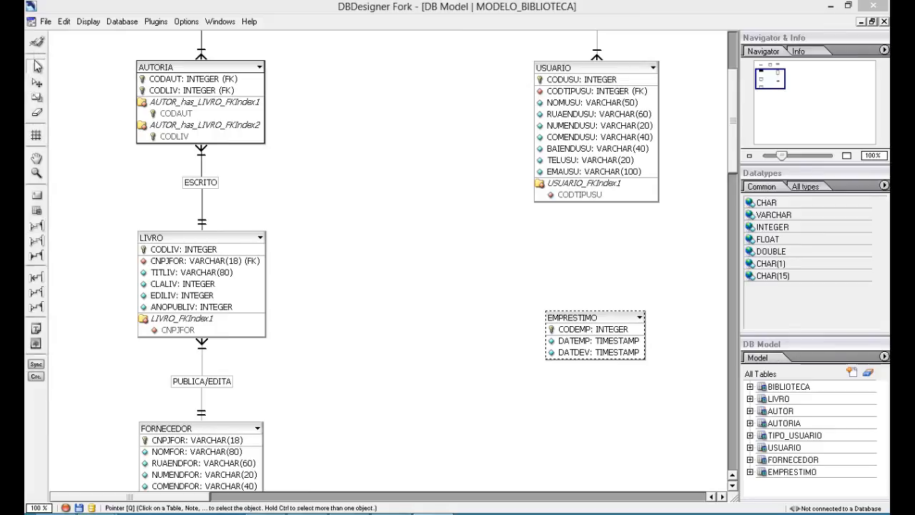
click(39, 231)
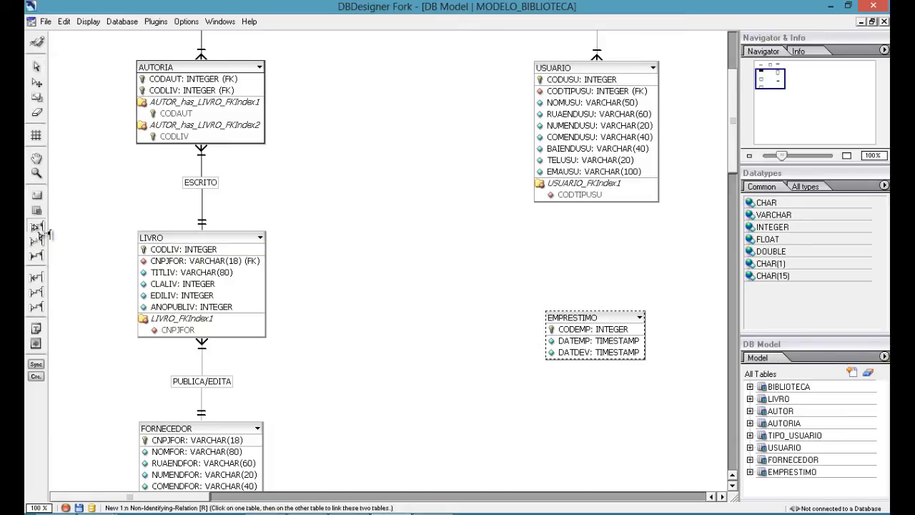
click(191, 252)
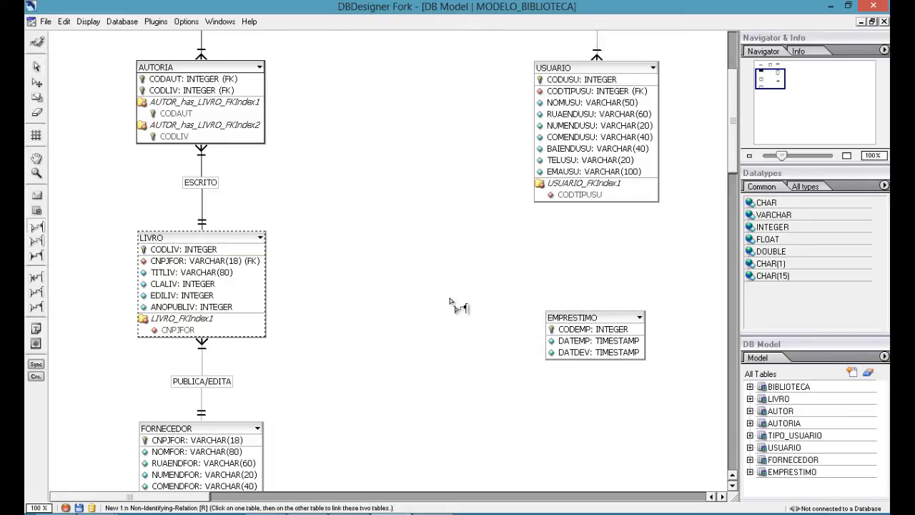
click(579, 330)
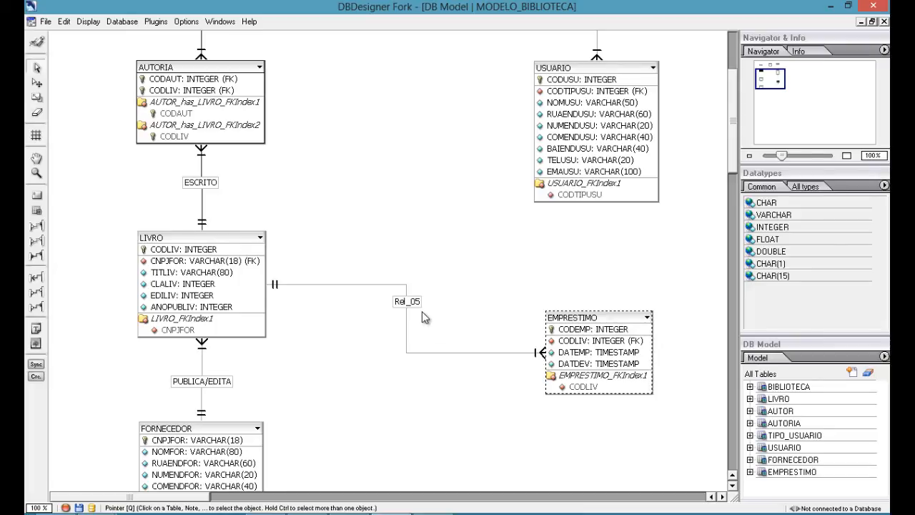
Name the relation between LIVRO and EMPRESTIMO SOFRE, lower its label, and shift EMPRESTIMO slightly toward LIVRO.
drag(409, 303, 412, 319)
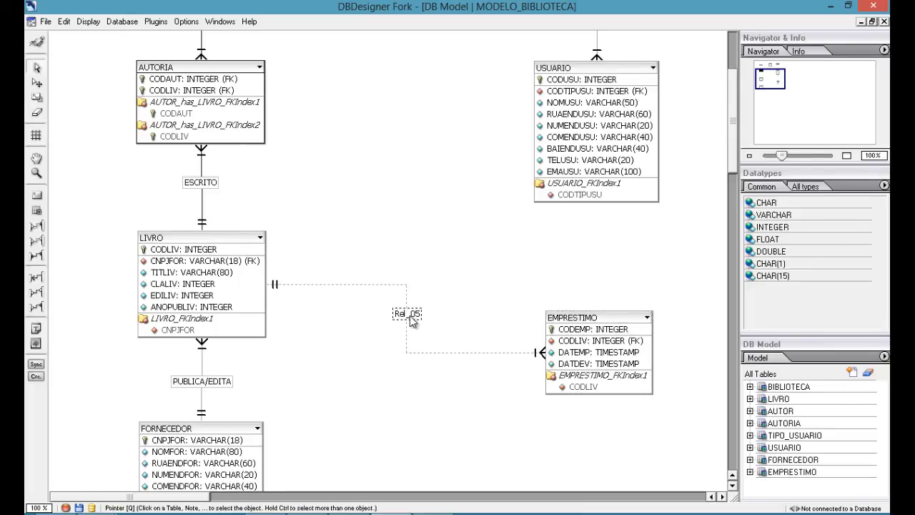
double_click(410, 315)
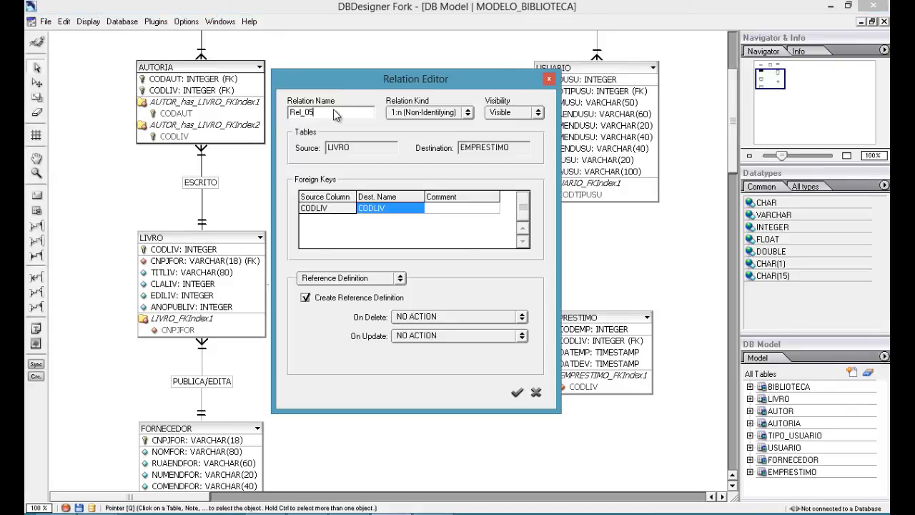
double_click(336, 116)
text(SOFRE)
click(517, 393)
click(558, 320)
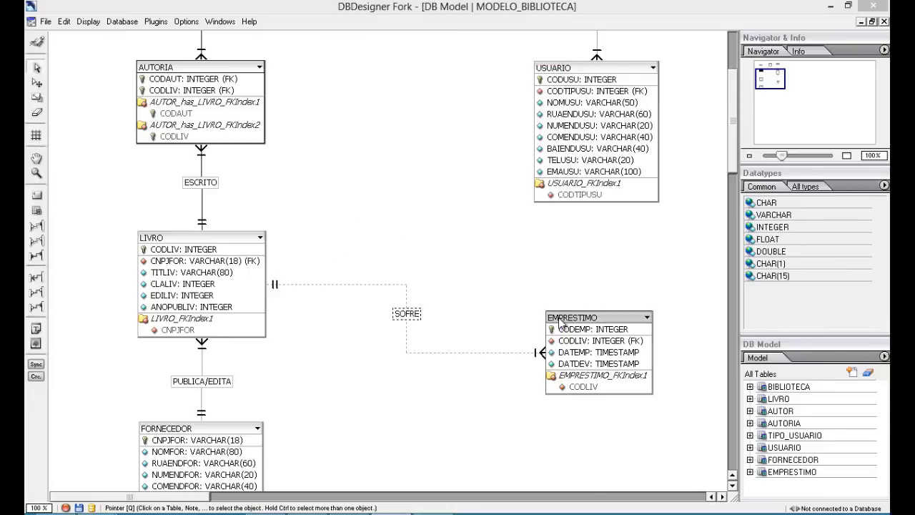
drag(558, 320, 541, 323)
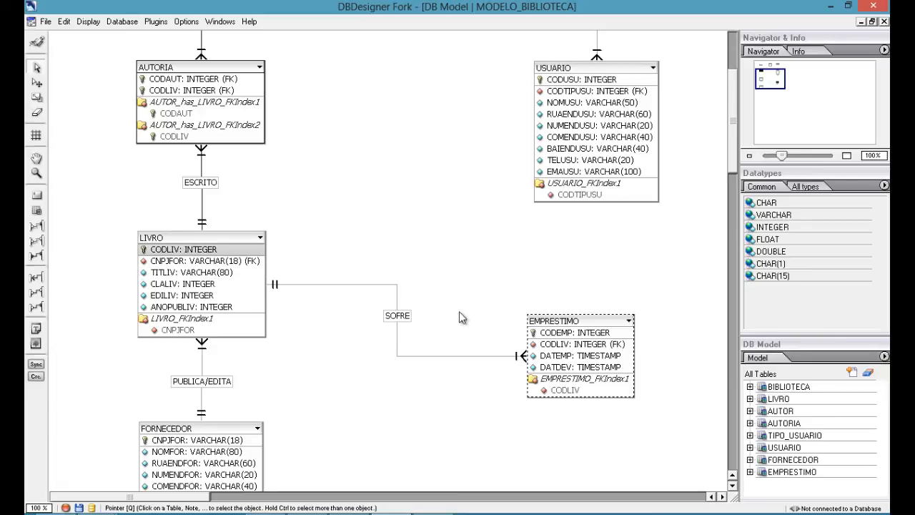
Examine the CODLIV foreign key column in the definition of the EMPRESTIMO table.
double_click(585, 326)
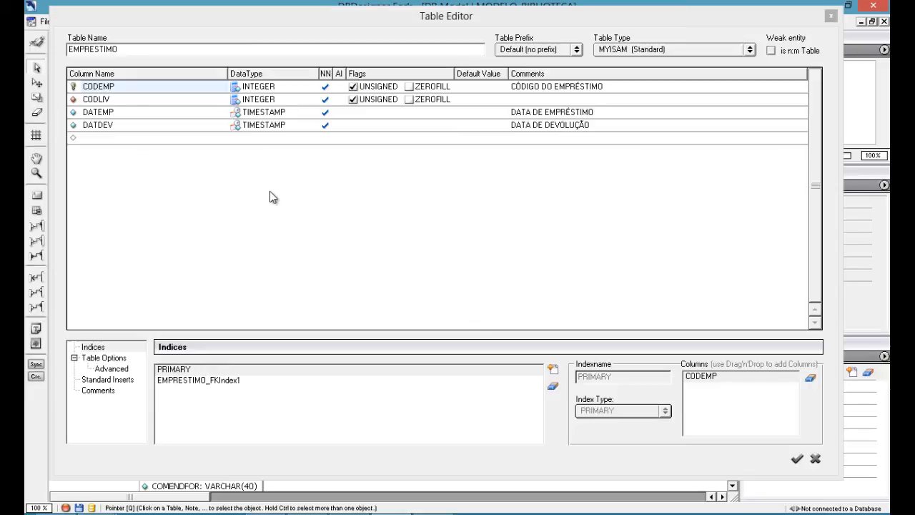
click(115, 100)
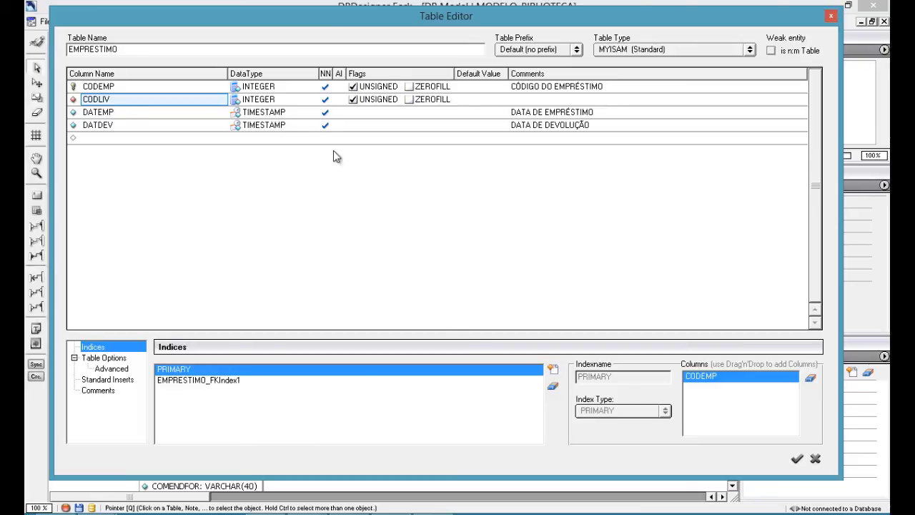
click(798, 460)
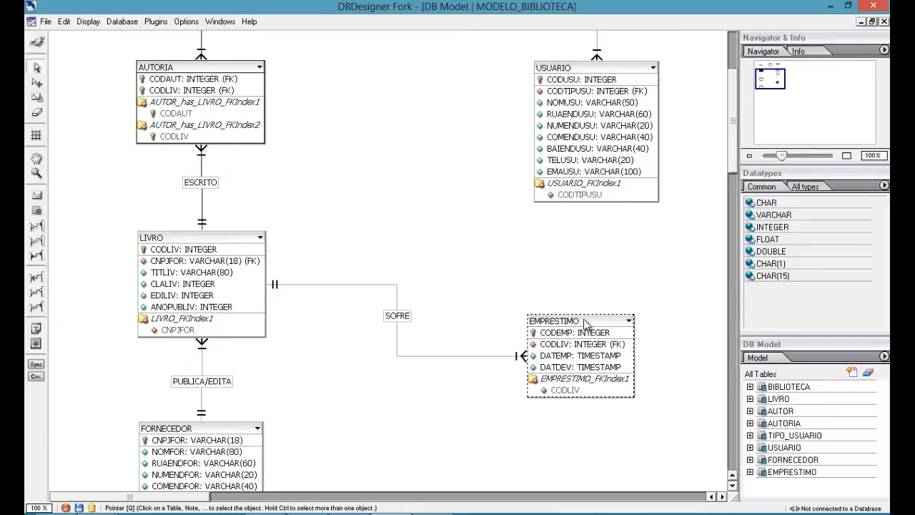
Move EMPRESTIMO further down and link USUARIO to it with a 1:n non-identifying relation.
drag(586, 322, 596, 351)
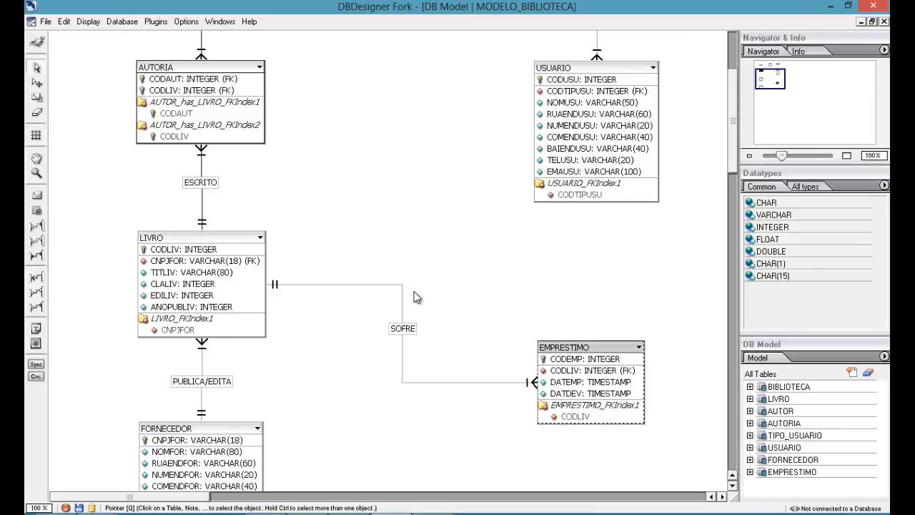
click(36, 228)
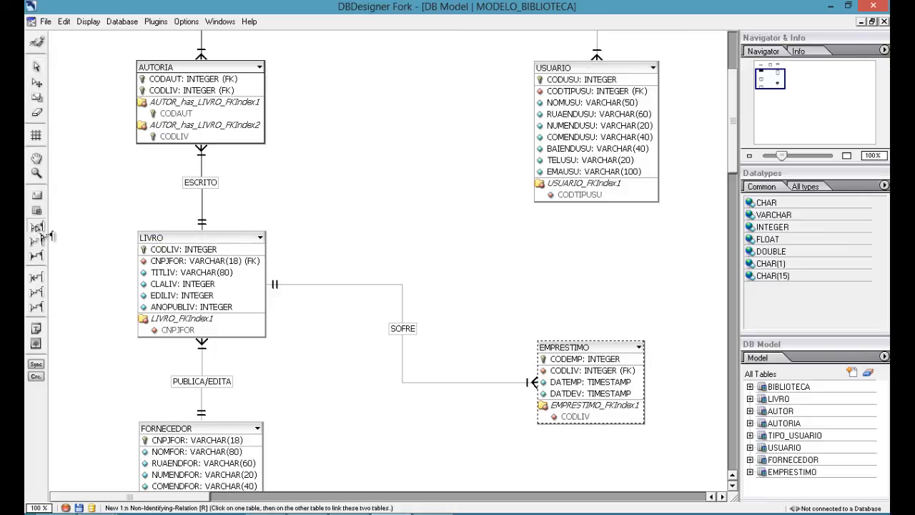
click(607, 111)
click(589, 356)
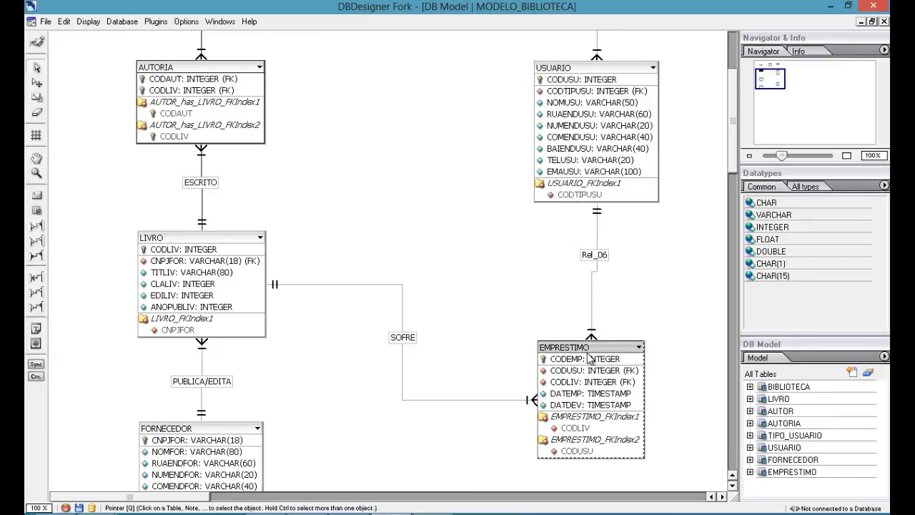
Lower the label of the relation between USUARIO and EMPRESTIMO and name the relation REALIZA.
drag(600, 262, 598, 281)
double_click(598, 281)
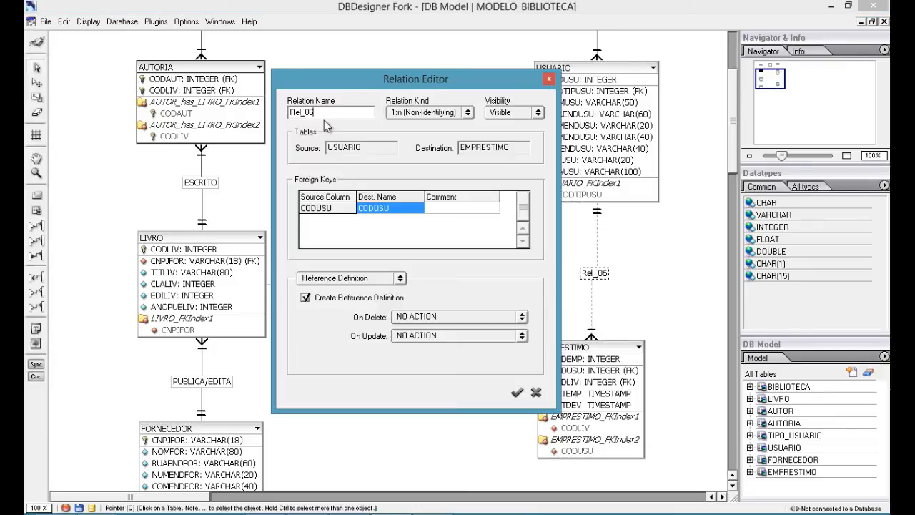
key(shift+Home)
text(REALIZA)
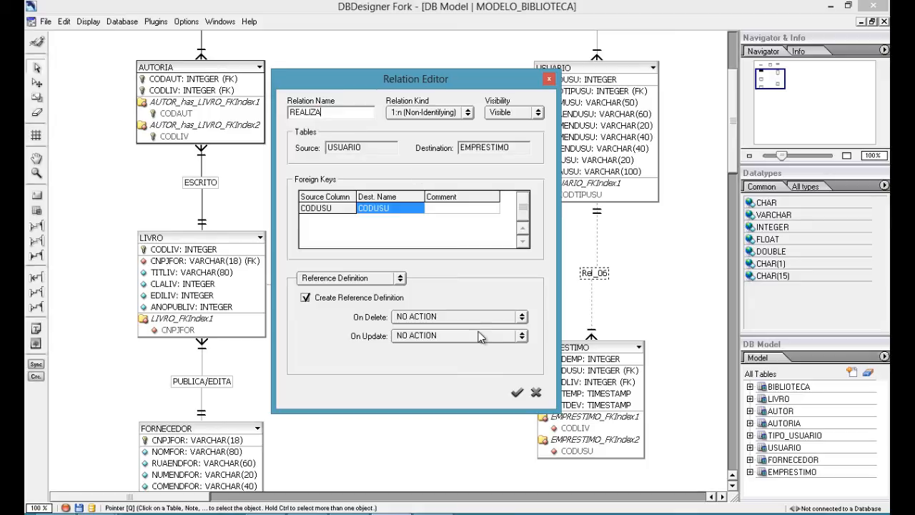
click(517, 392)
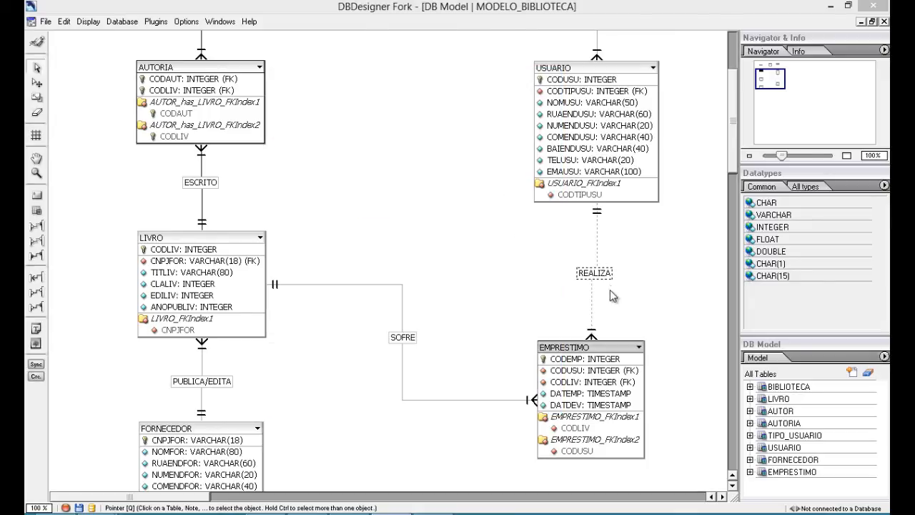
Examine the CODUSU foreign key column in the definition of the EMPRESTIMO table.
double_click(590, 349)
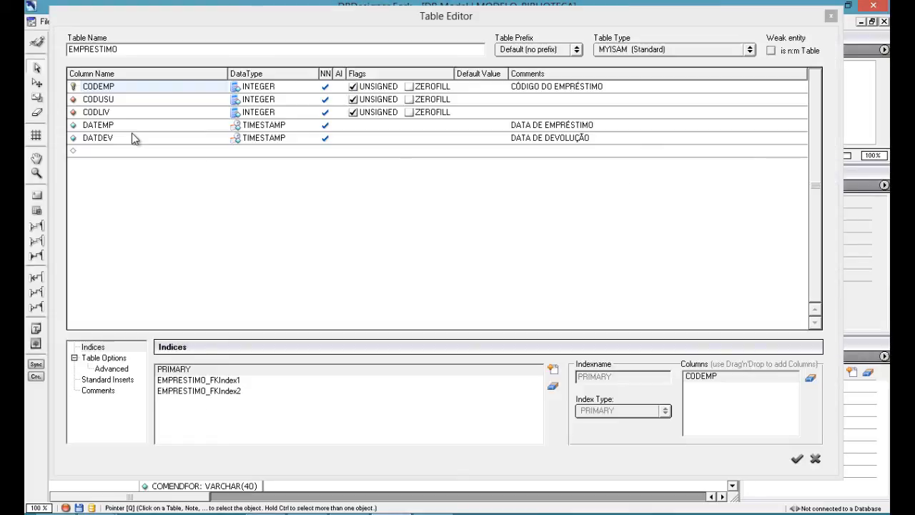
click(104, 100)
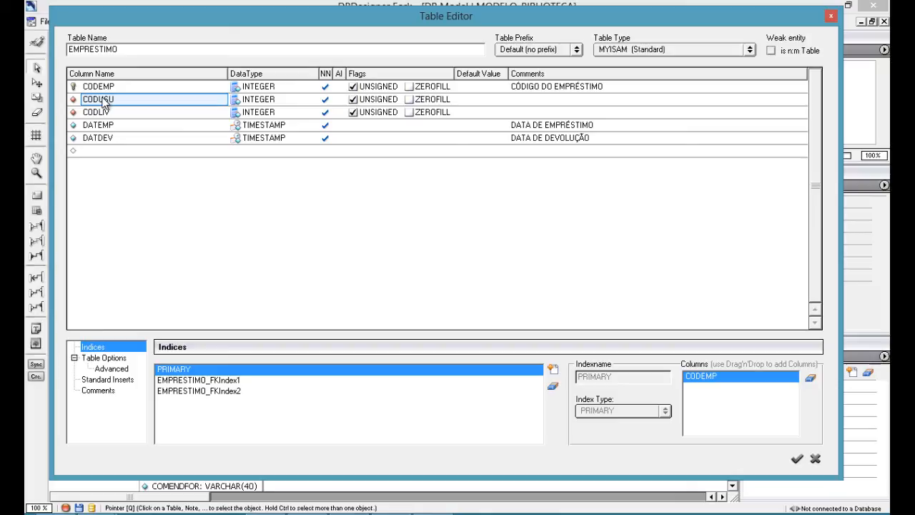
click(797, 460)
Deselect the EMPRESTIMO table and save the MODELO_BIBLIOTECA model.
click(386, 243)
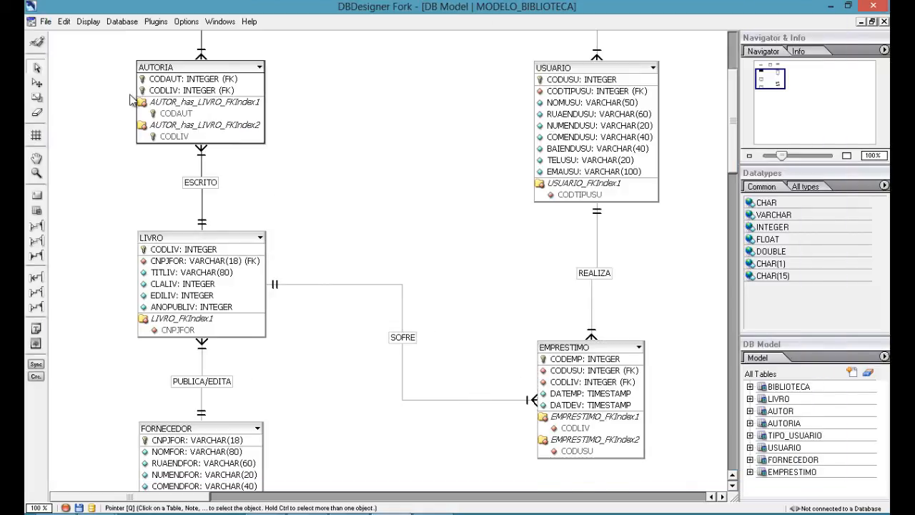
click(45, 21)
click(82, 111)
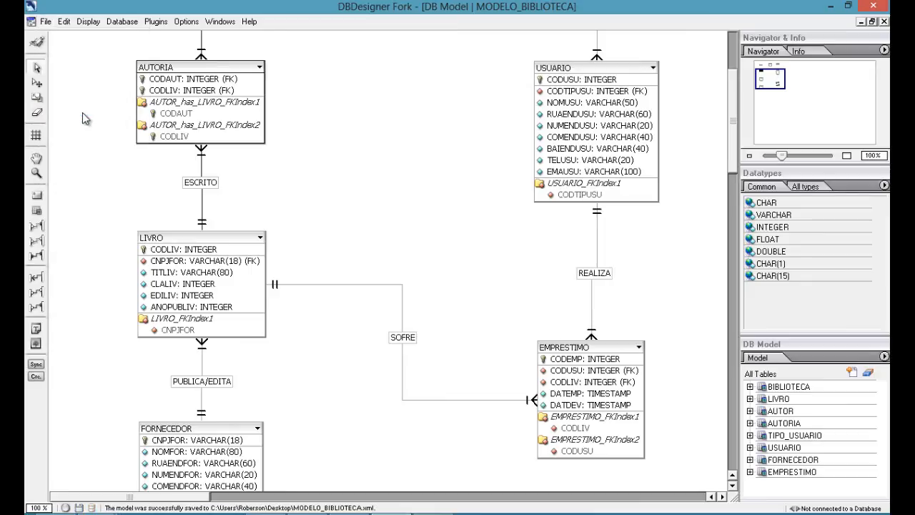
Move USUARIO further right and EMPRESTIMO up between LIVRO and USUARIO, and save the model.
drag(572, 80, 661, 77)
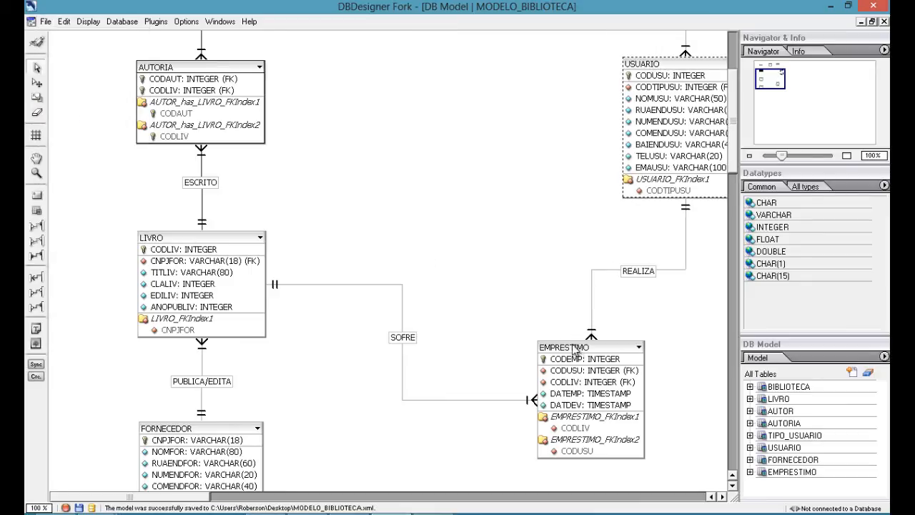
drag(578, 348, 439, 77)
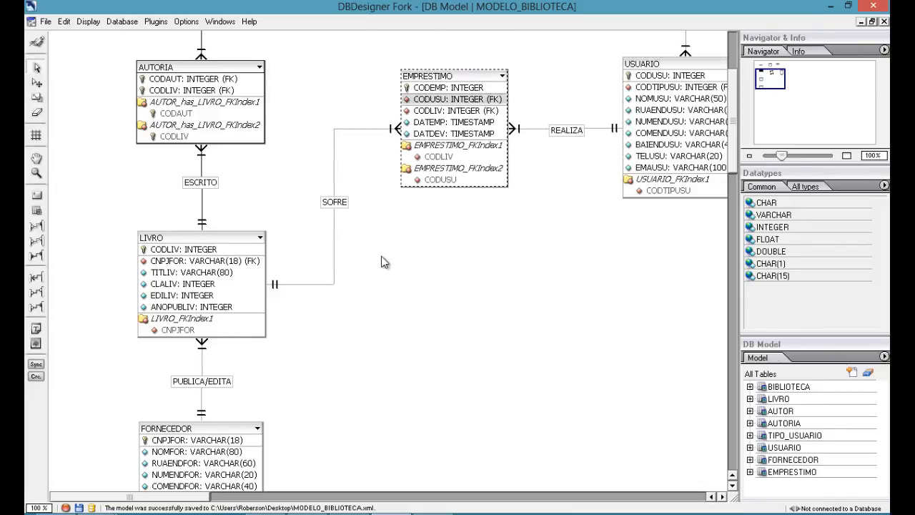
click(45, 21)
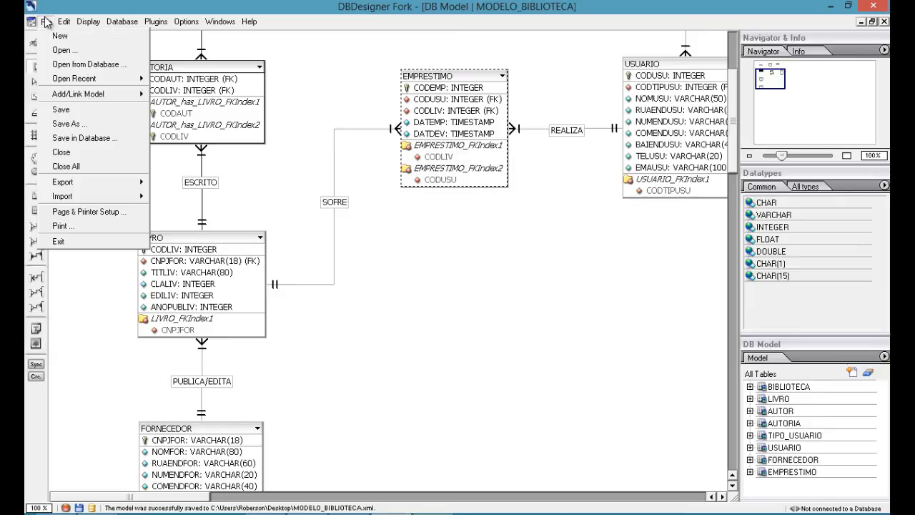
click(66, 110)
In modelo.docx in Word, separate the RENOVAÇÃO, RESERVA, VISITANTE and ASSUNTO entries with blank lines and save the document.
key(alt+Tab)
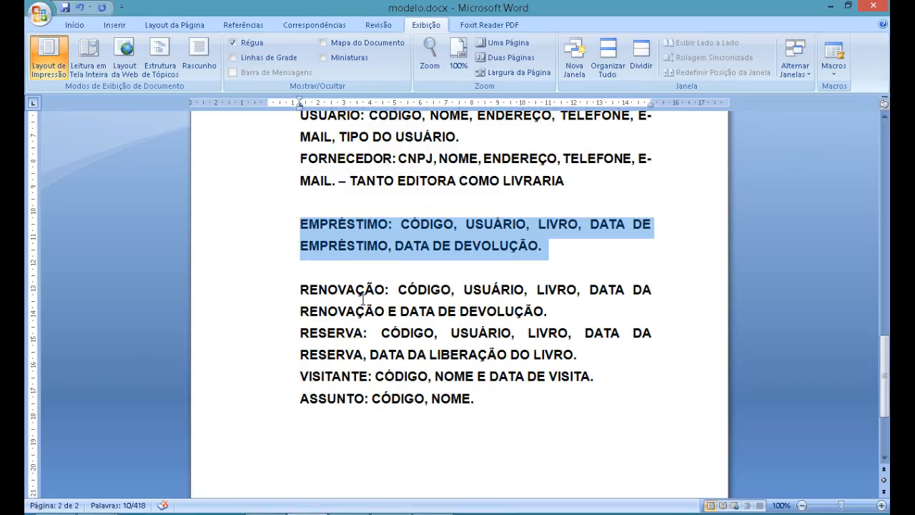
click(356, 319)
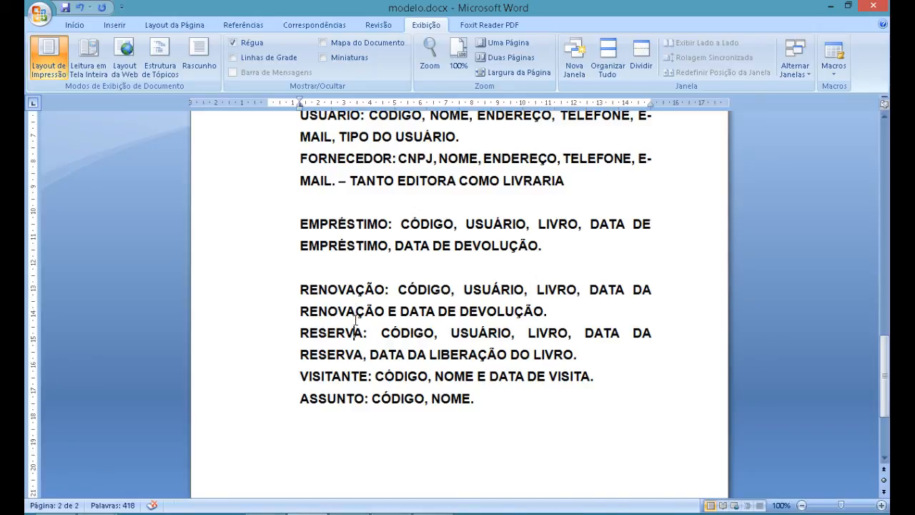
key(Down)
key(Down)
key(End)
key(Return)
key(Down)
key(Left)
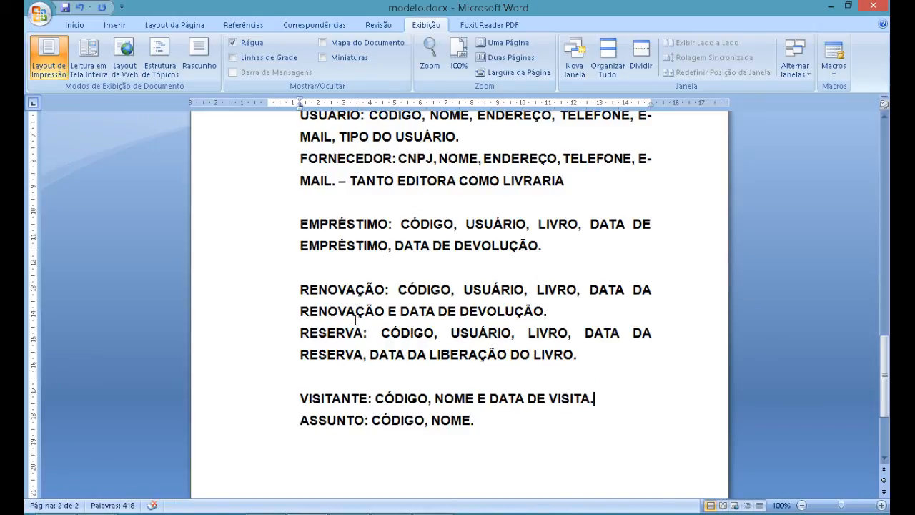
key(Return)
key(Up)
key(Up)
key(Up)
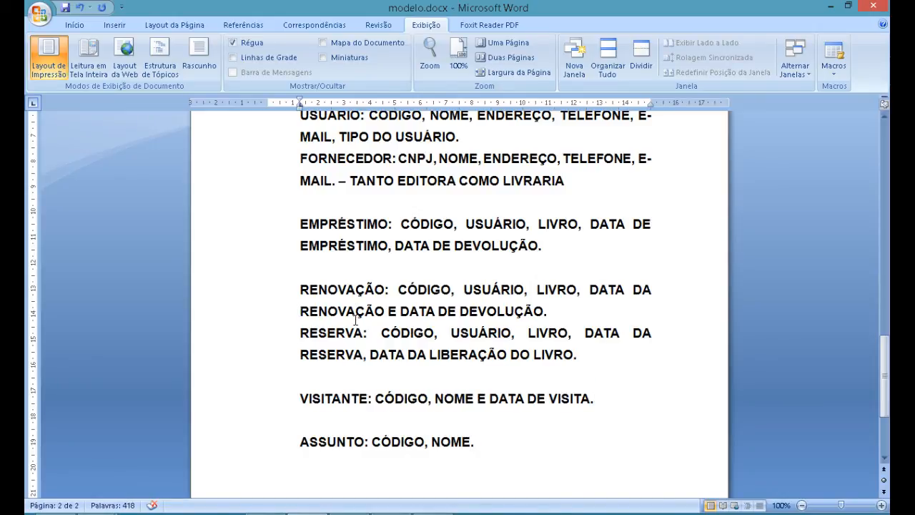
key(End)
key(Return)
key(Down)
key(Down)
key(Down)
key(Down)
key(Down)
key(Down)
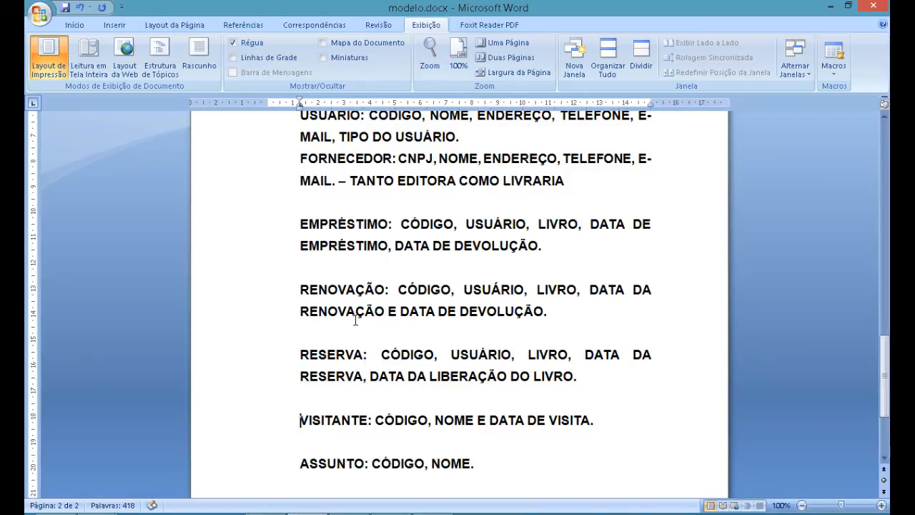
click(65, 8)
Delete the RENOVAÇÃO entry from the entity list, keeping one blank line between EMPRÉSTIMO and RESERVA.
click(572, 308)
key(shift+Home)
key(shift+Up)
key(shift+Up)
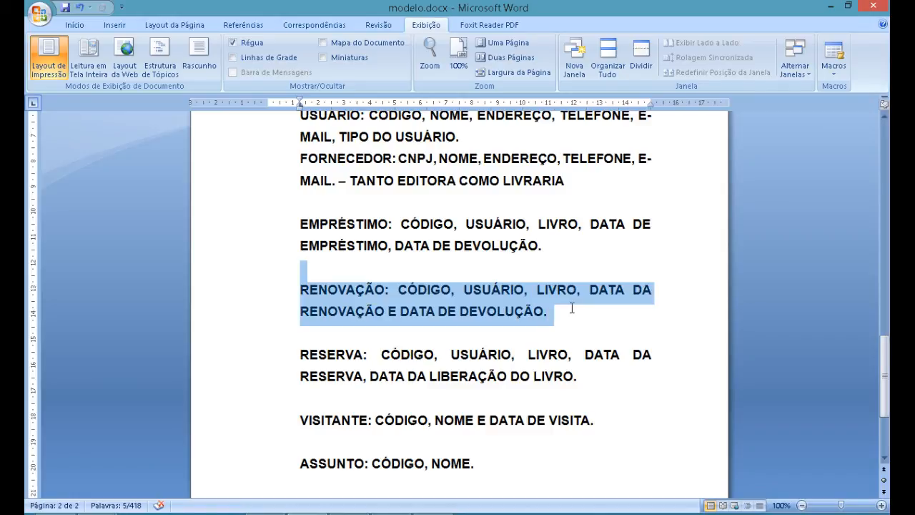
key(Delete)
key(Delete)
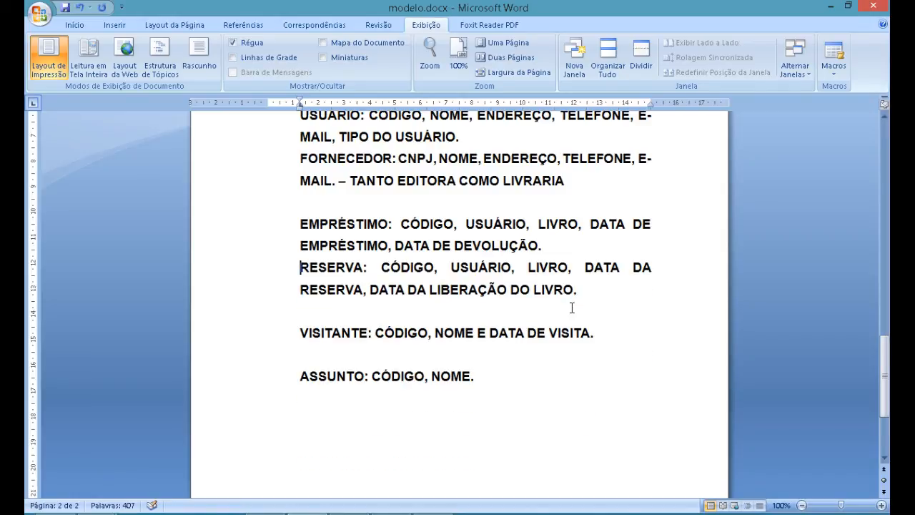
key(Return)
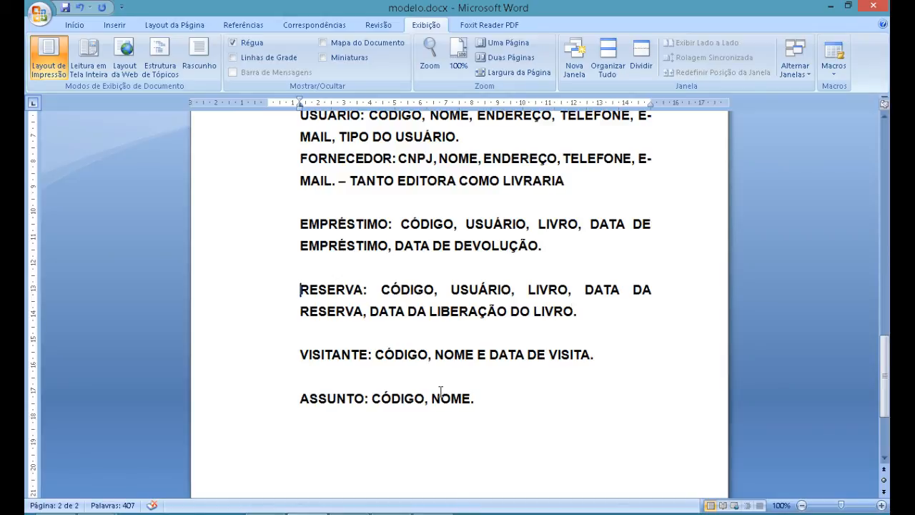
Switch to DBDesigner Fork and add a new table in the empty area below EMPRESTIMO.
click(390, 513)
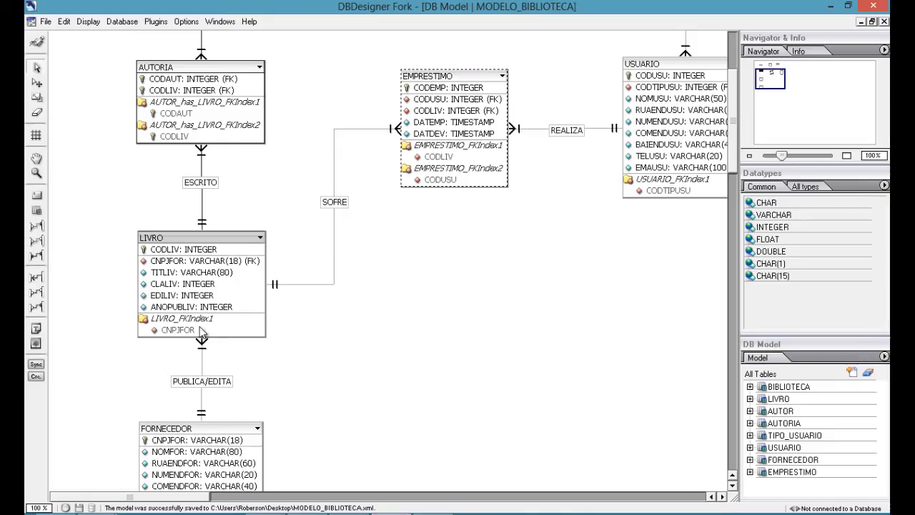
click(37, 210)
click(492, 327)
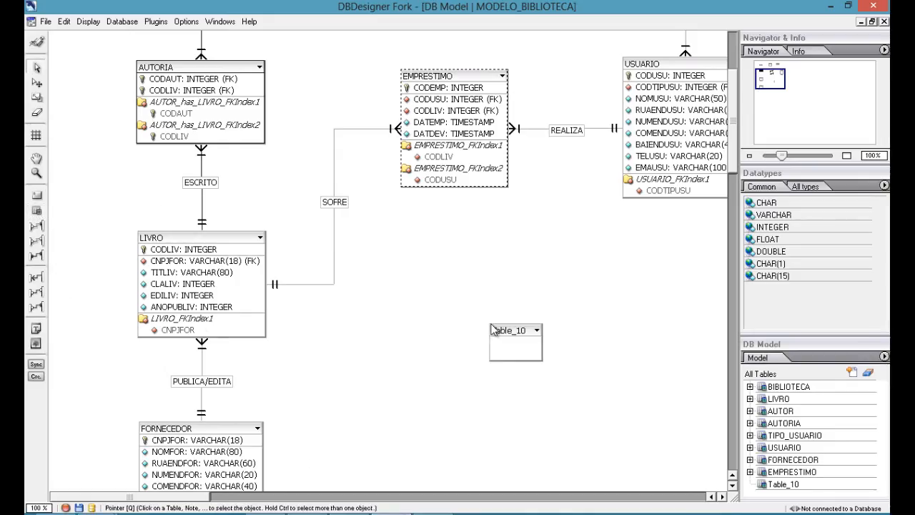
drag(492, 329, 499, 347)
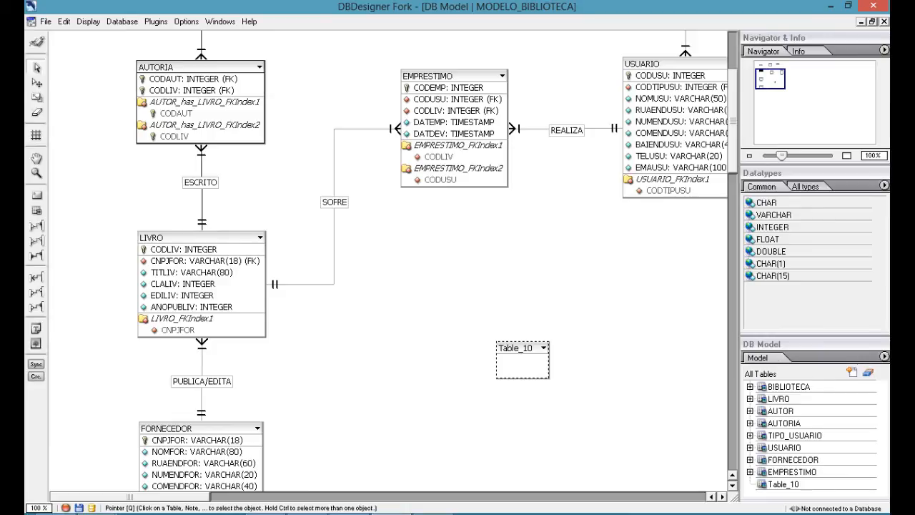
Check the attributes of RESERVA in modelo.docx and name the new table RESERVA.
click(307, 513)
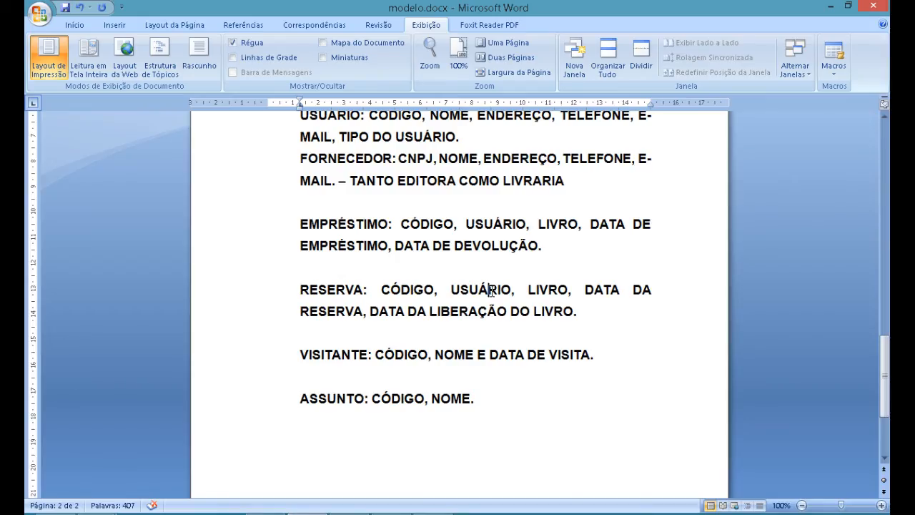
click(491, 289)
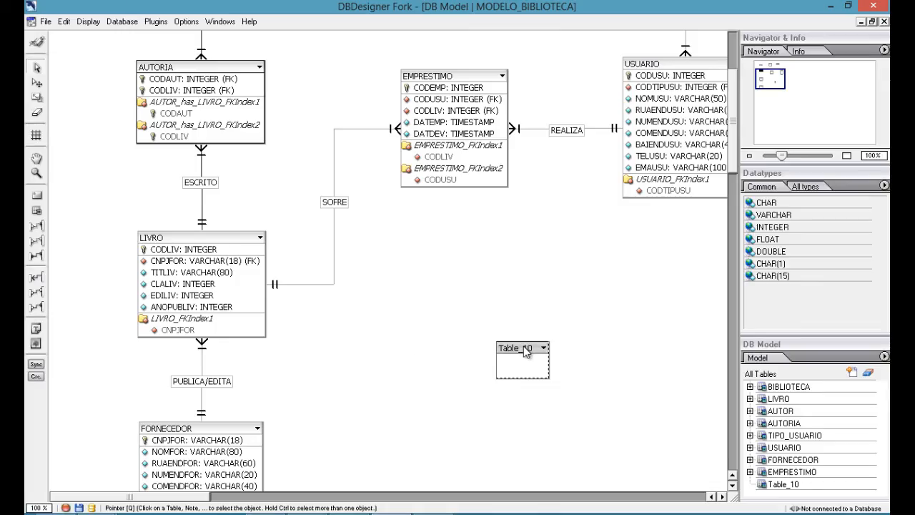
double_click(526, 350)
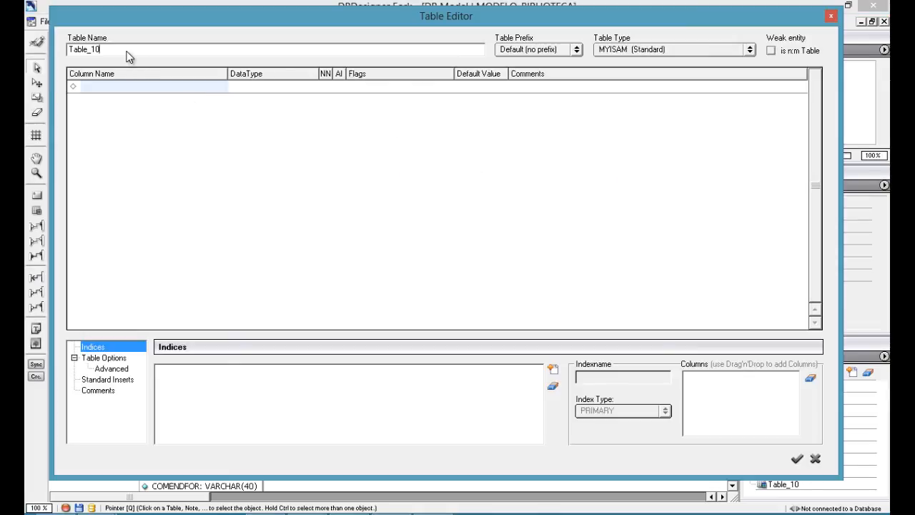
double_click(127, 52)
text(DATA)
key(BackSpace)
key(BackSpace)
key(BackSpace)
key(BackSpace)
text(RESERVA)
key(Return)
Add the primary key column CODRES as INTEGER without auto-increment, with the comment "CÓDIGO DA RESERVA".
text(CODRES)
key(Return)
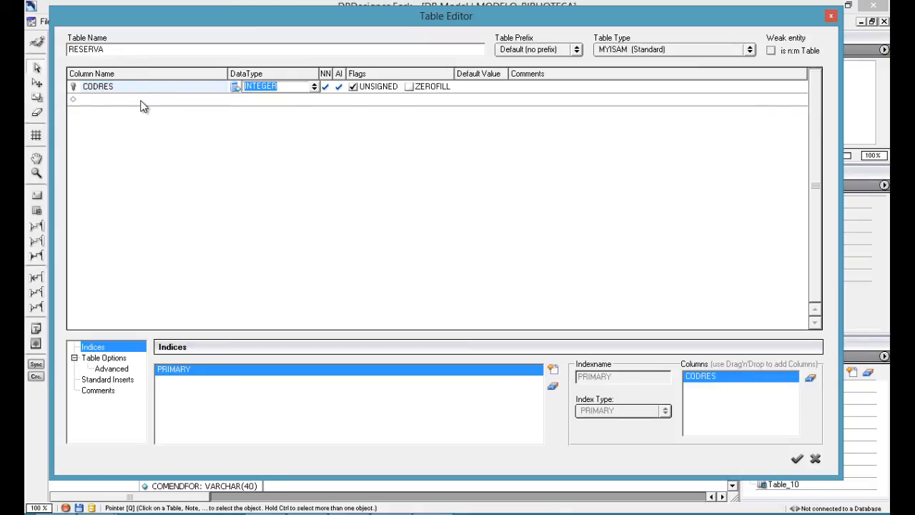
click(337, 90)
click(581, 82)
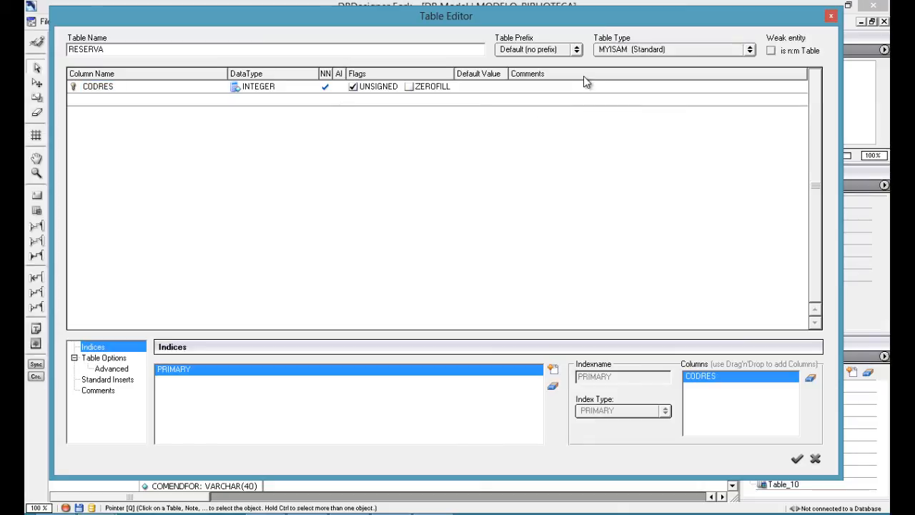
text(CÓDIGO DA RESERVA)
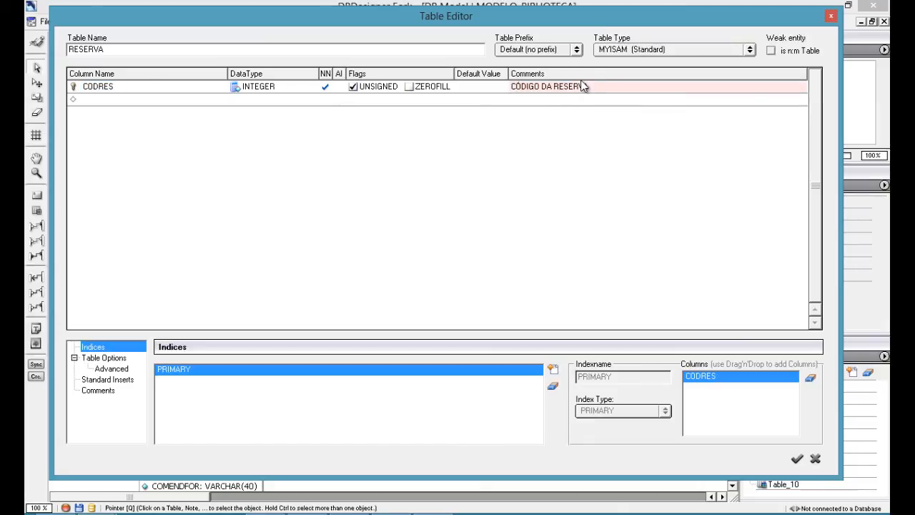
key(Return)
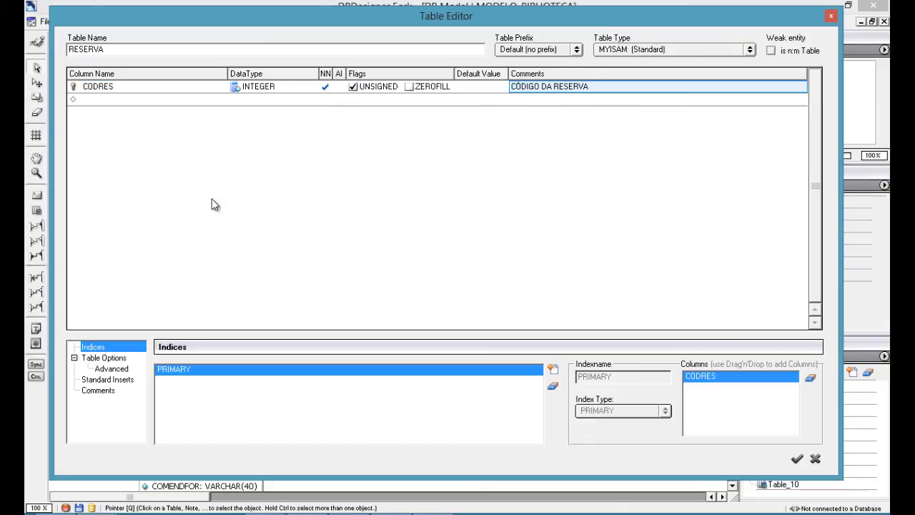
Add a DATRES column to RESERVA and try to set its data type to TIMESTAMP.
click(109, 105)
click(104, 101)
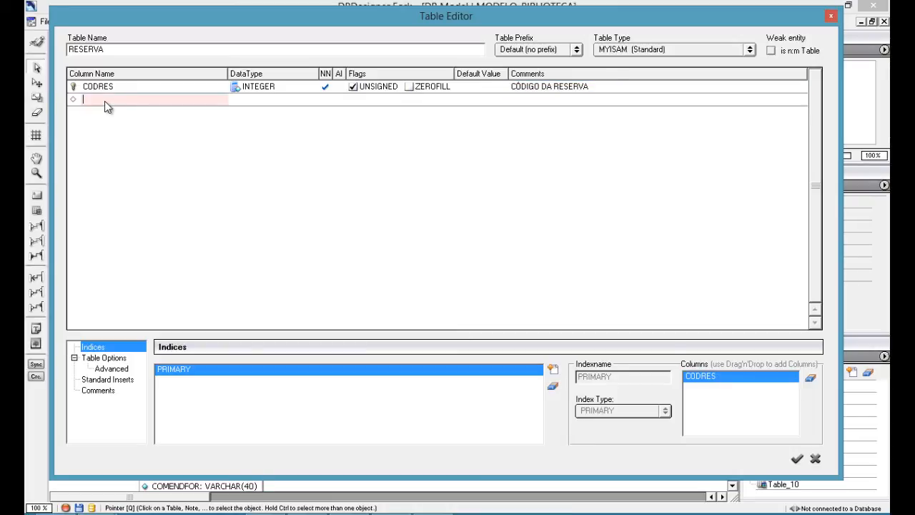
text(DATRES)
key(Tab)
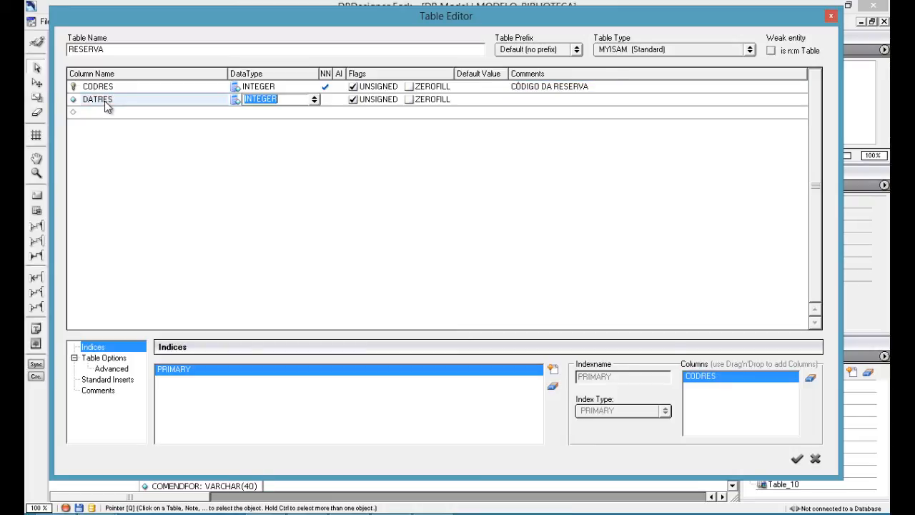
text(DA)
key(BackSpace)
key(BackSpace)
key(BackSpace)
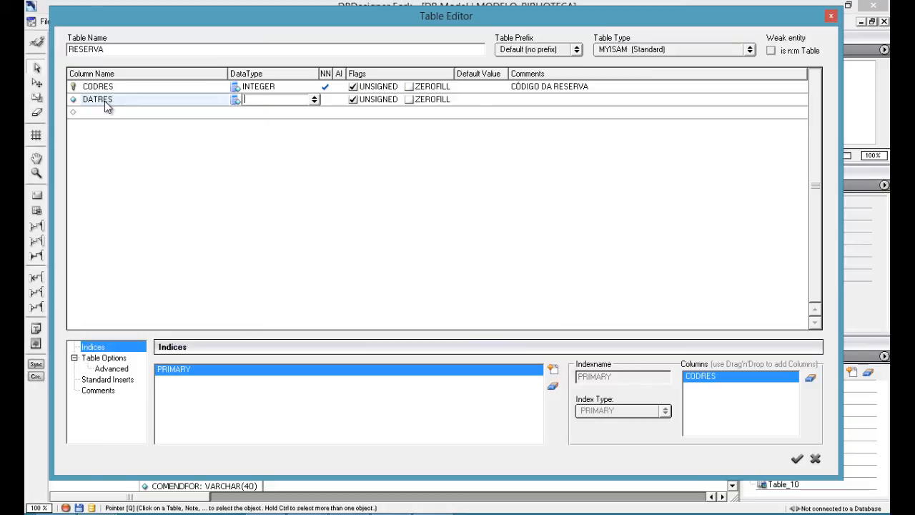
text(TIMESSTAMP)
key(Return)
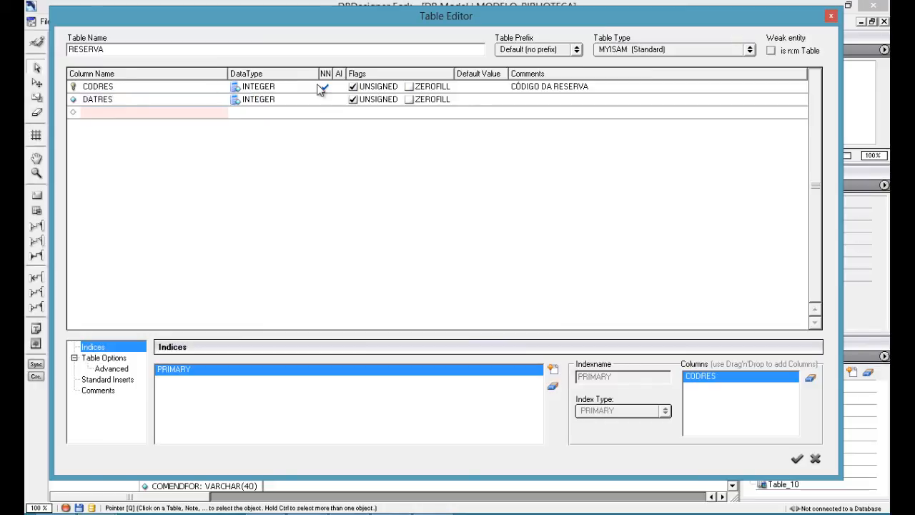
Make DATRES not null and give it the comment "DATA DA RESERVA".
click(326, 100)
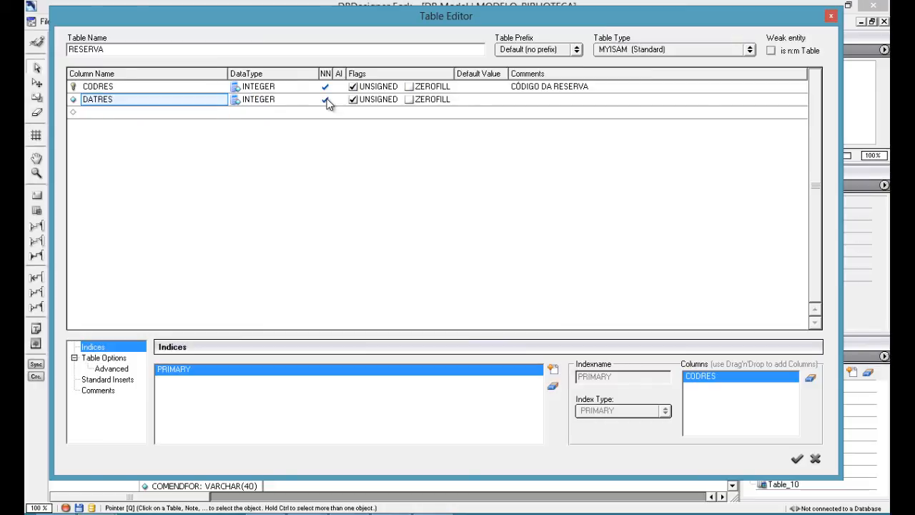
click(541, 105)
click(541, 106)
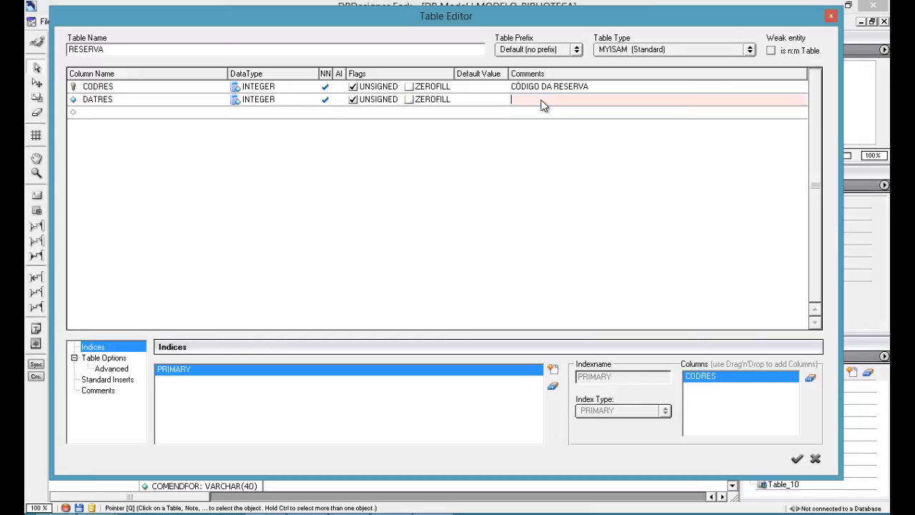
text(DATA DA RESERVA)
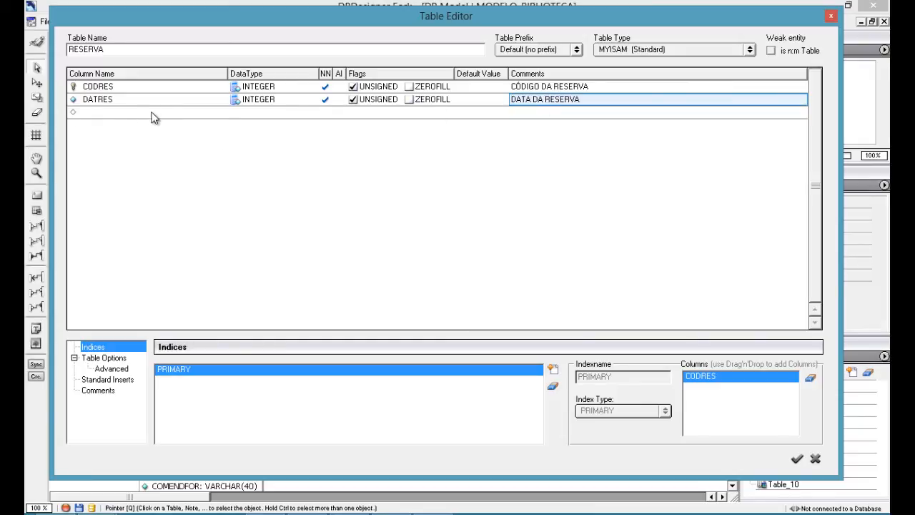
Add a third column named DATLIBRES to the RESERVA table.
click(149, 114)
text(DATL)
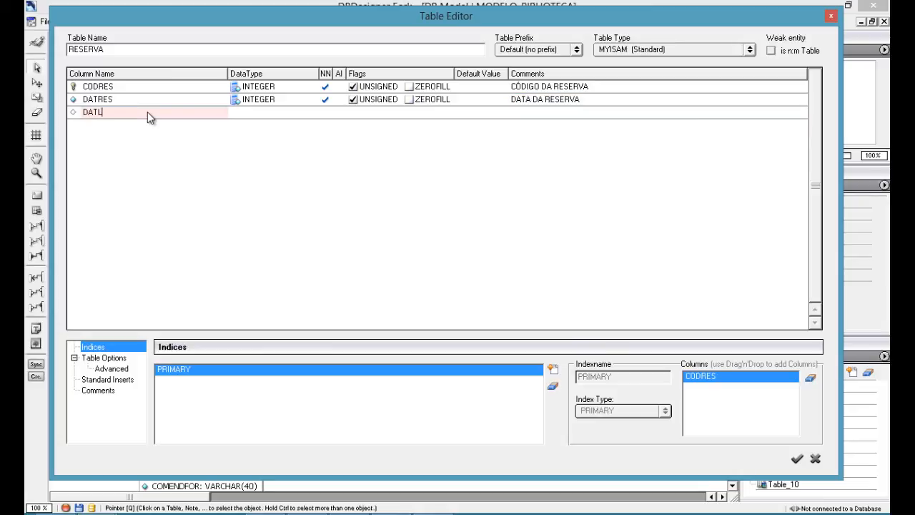
text(IBRES)
key(Tab)
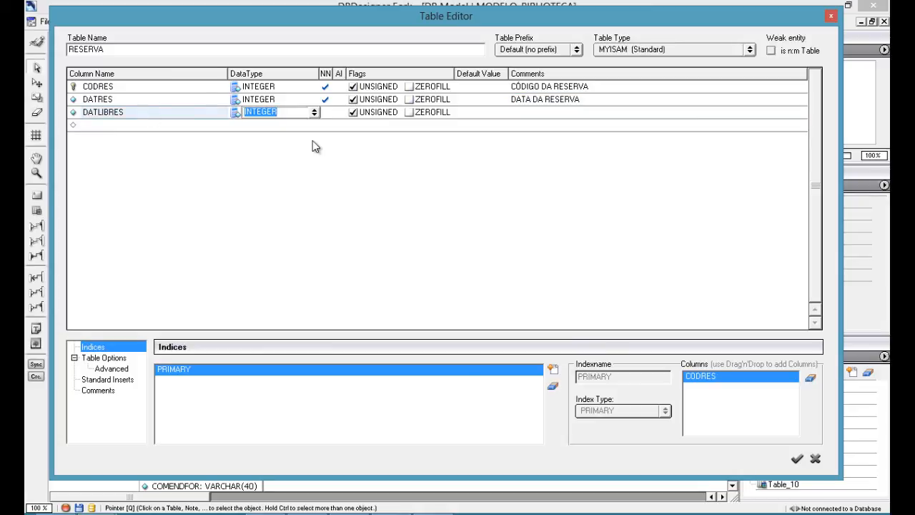
click(272, 100)
text(TIMEST)
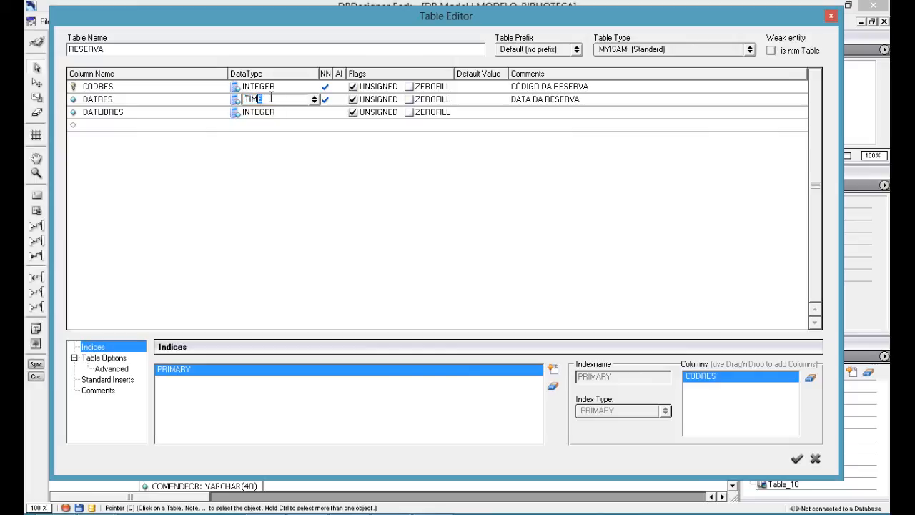
key(BackSpace)
key(BackSpace)
key(BackSpace)
key(BackSpace)
key(BackSpace)
key(BackSpace)
key(BackSpace)
click(269, 115)
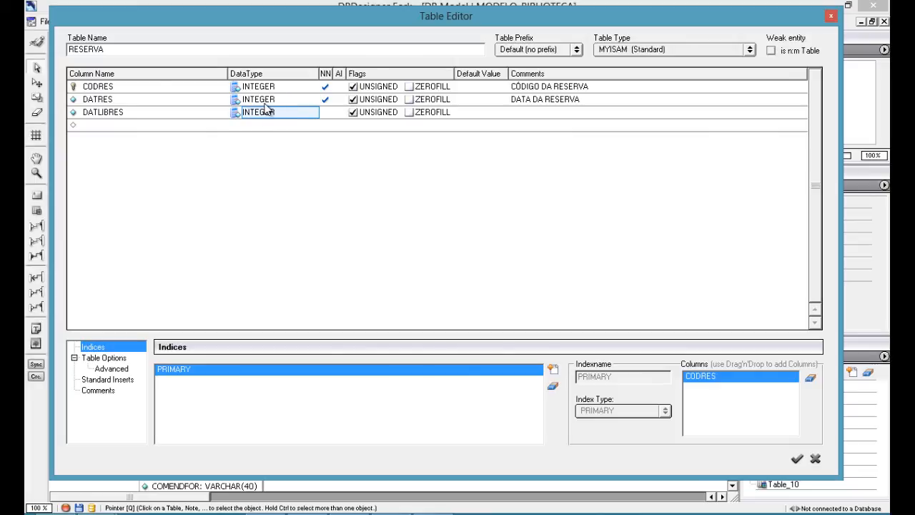
Set the data type of the DATRES column to TIMESTAMP.
click(265, 101)
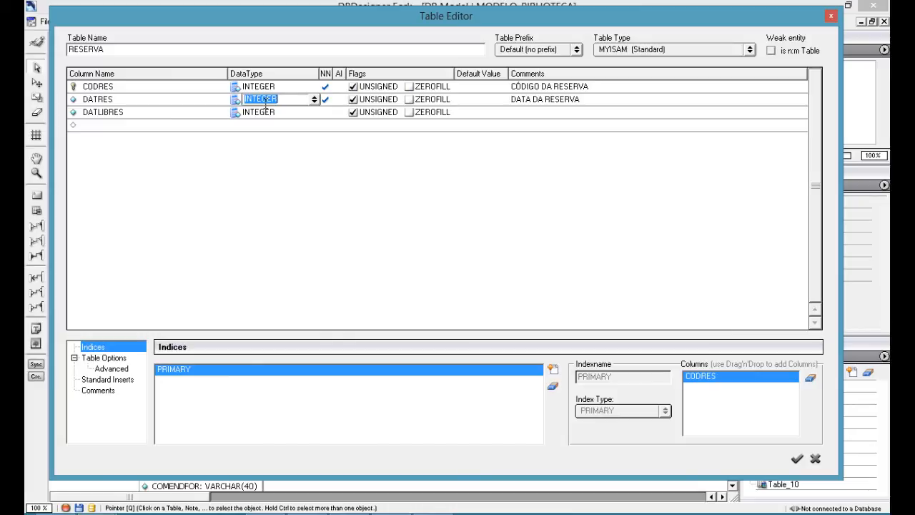
text(TIMESTAMP)
key(Return)
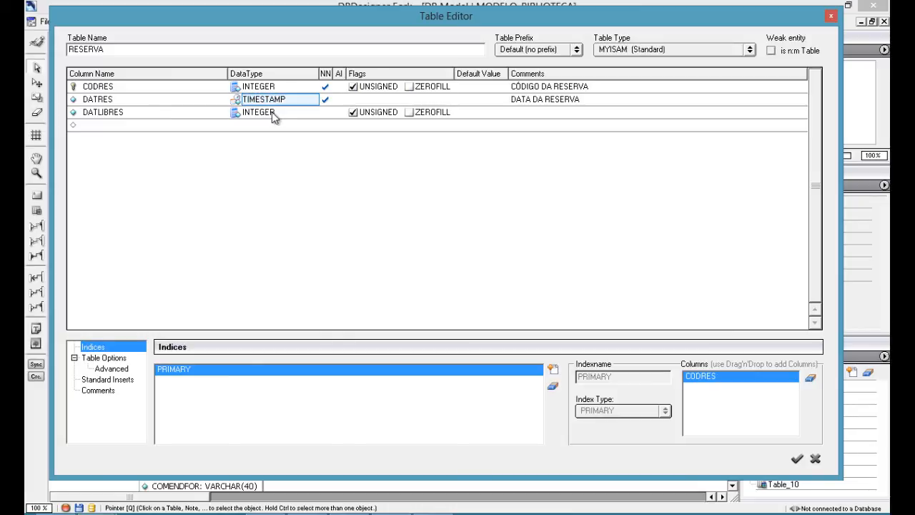
Set the DATLIBRES column's data type to TIMESTAMP, comment it "DATA DA LIBERAÇÃO DA RESERVA" and accept the RESERVA table.
click(271, 112)
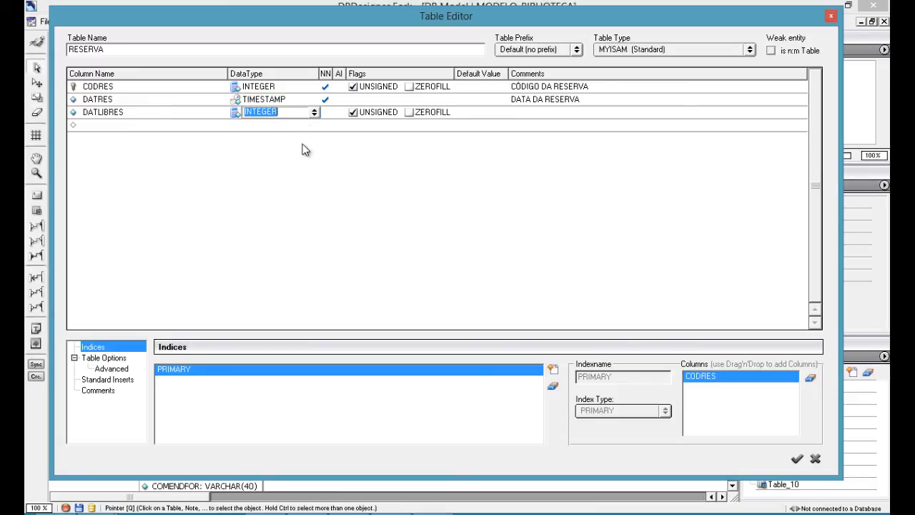
text(TIMESTAMP)
key(Return)
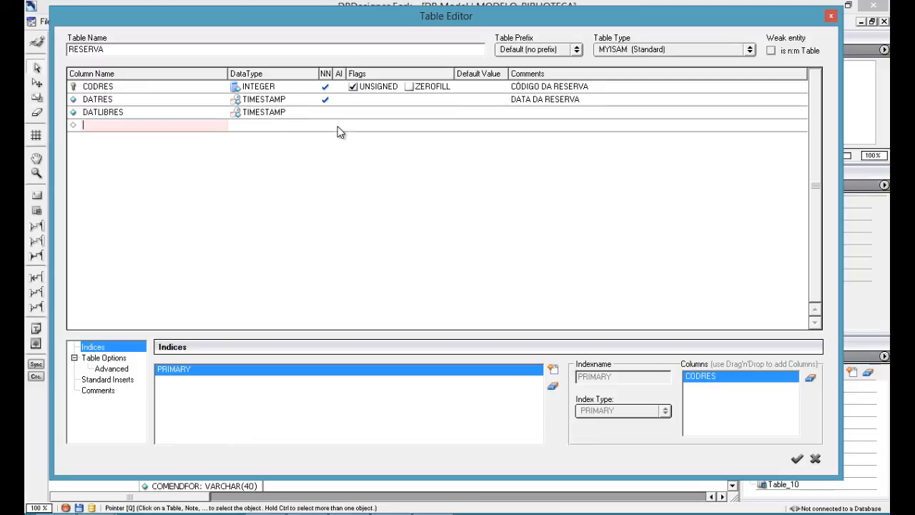
click(535, 111)
text(DATA DA LIBER)
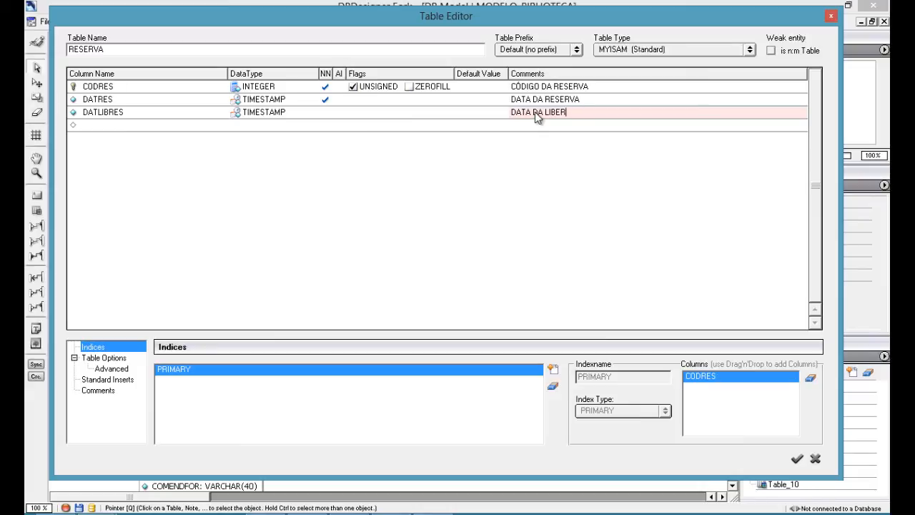
text(AÇÃO DA RESERVA)
key(Return)
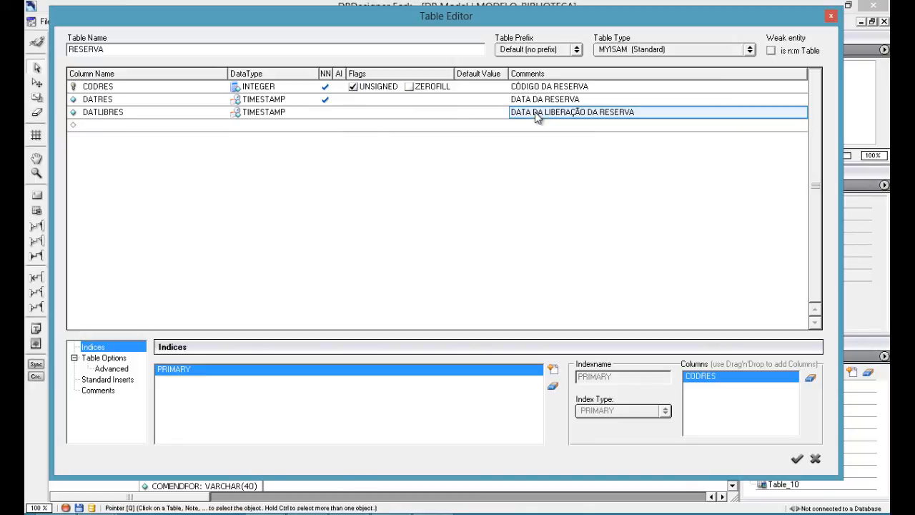
click(269, 119)
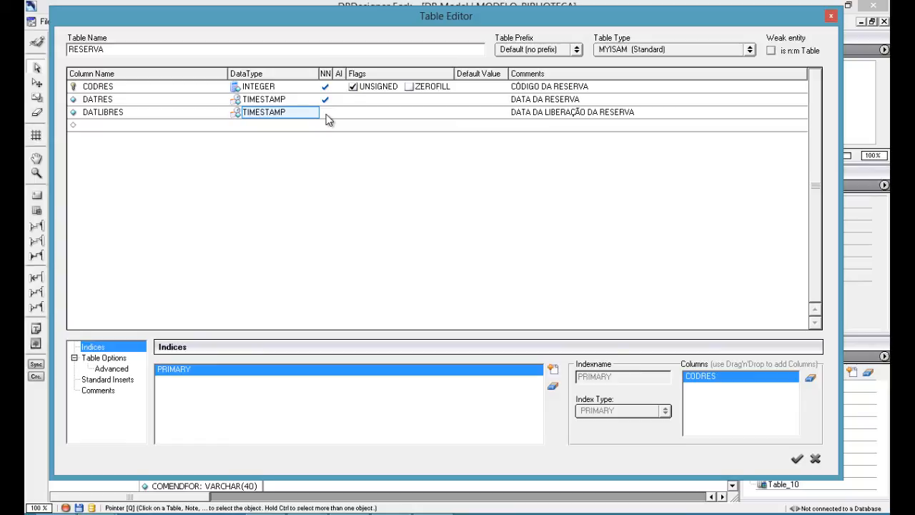
click(800, 455)
Place the RESERVA table in the free space below EMPRESTIMO and link LIVRO to it with a 1:n non-identifying relation.
drag(534, 351, 481, 379)
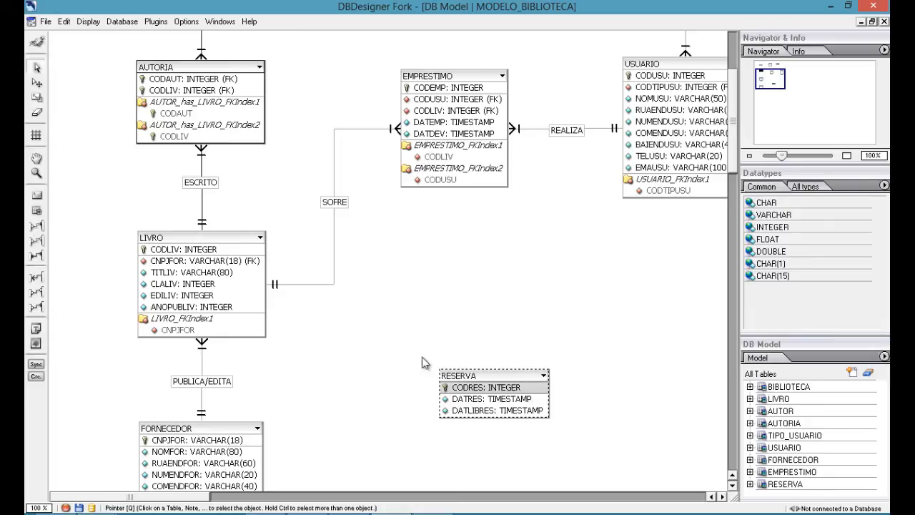
click(40, 226)
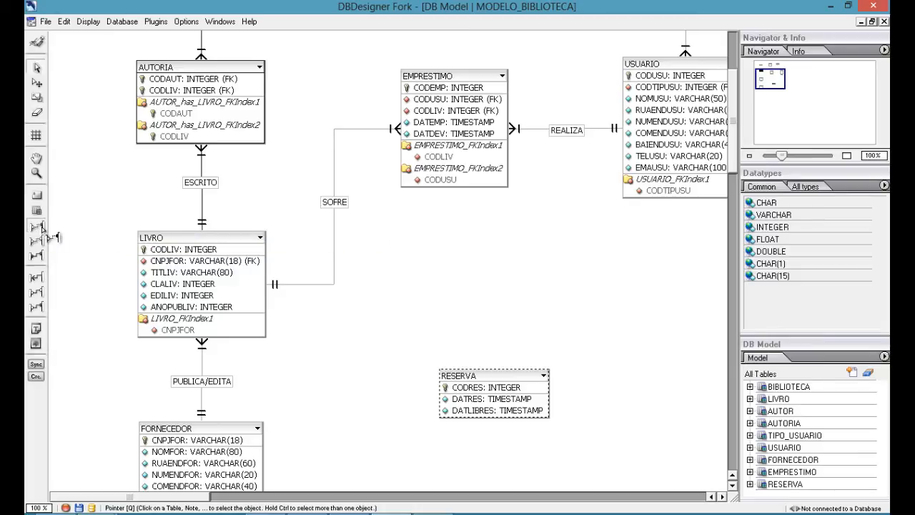
click(244, 286)
click(495, 379)
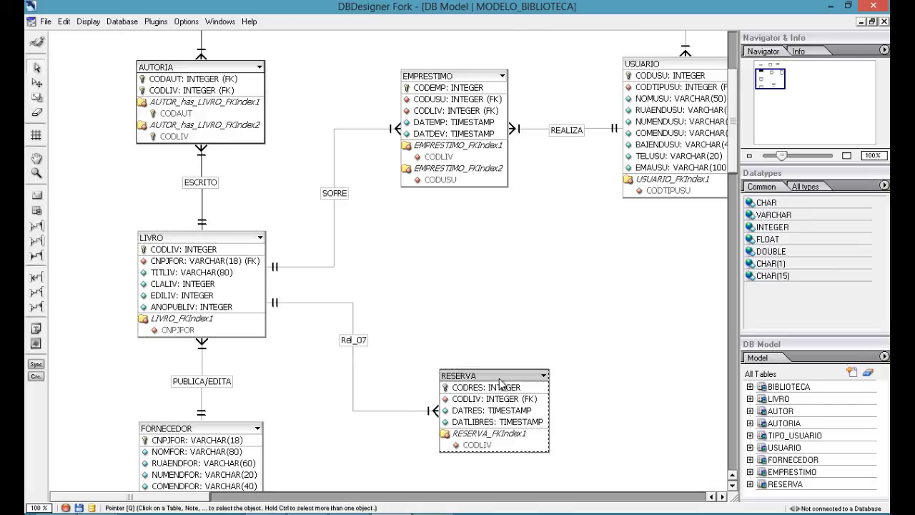
drag(499, 383, 510, 383)
Create a 1:n non-identifying relation from USUARIO to RESERVA and name it FAZ.
click(39, 226)
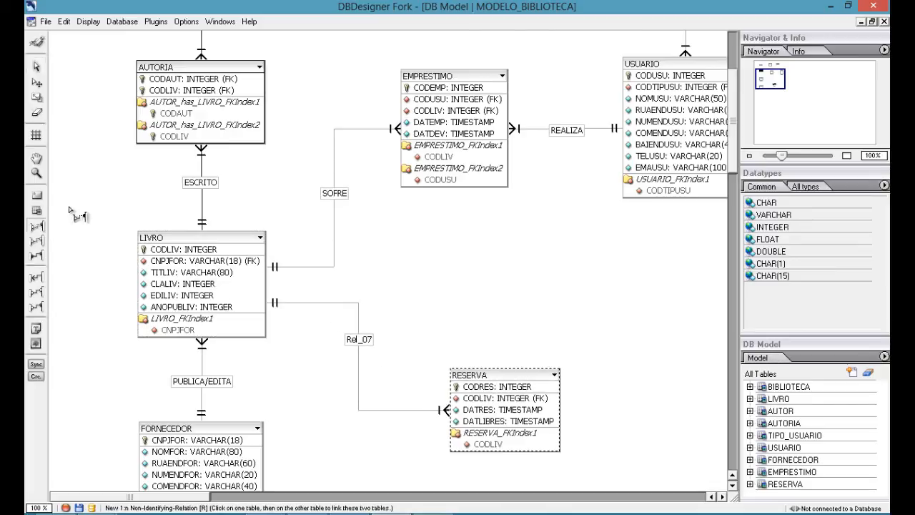
click(694, 120)
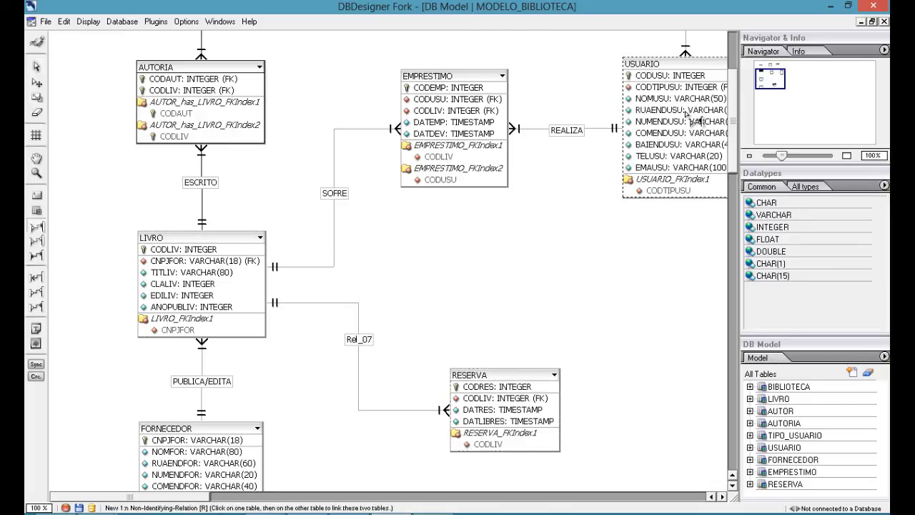
click(525, 379)
click(605, 275)
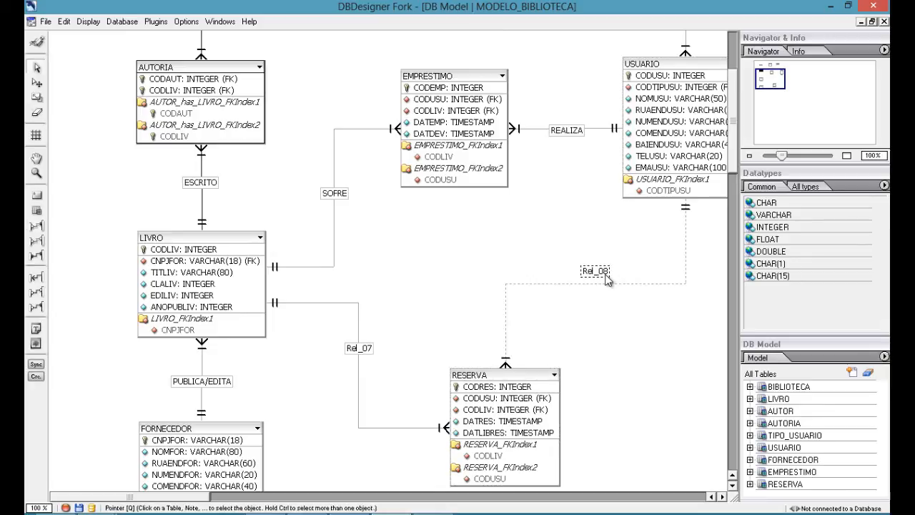
double_click(605, 274)
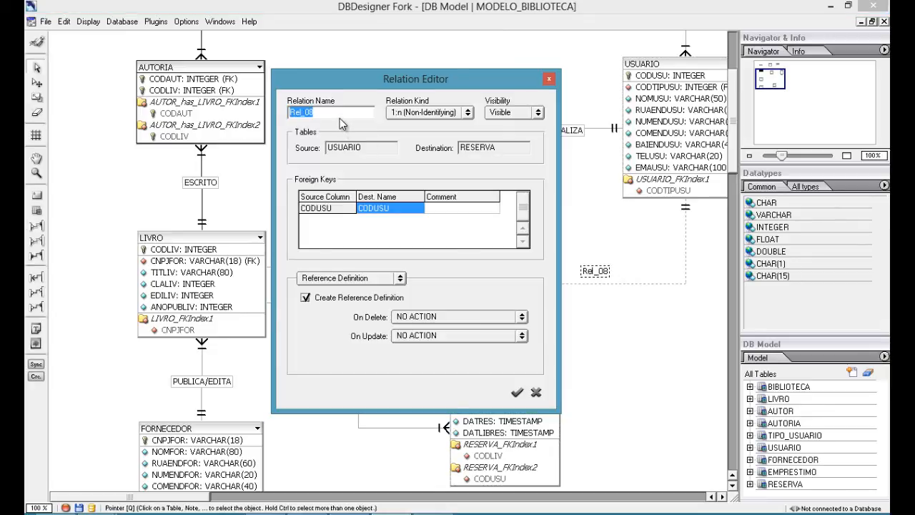
text(FAZ)
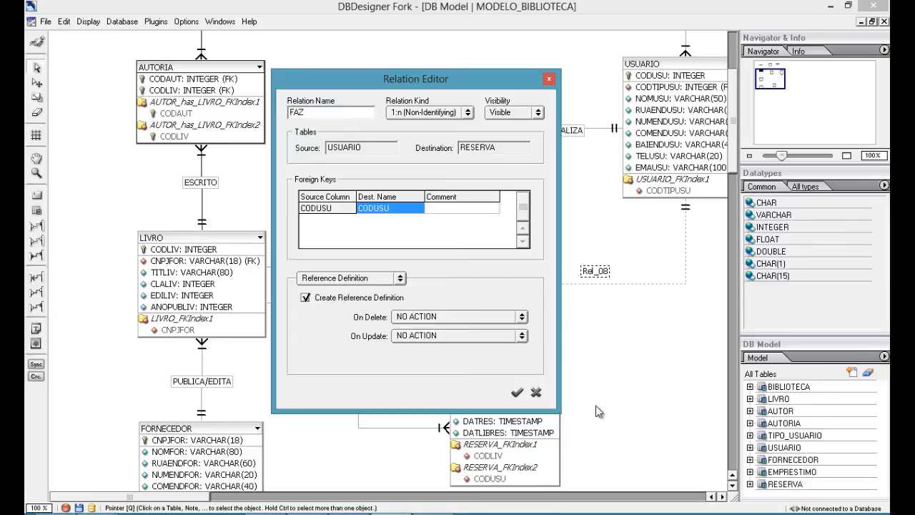
click(517, 393)
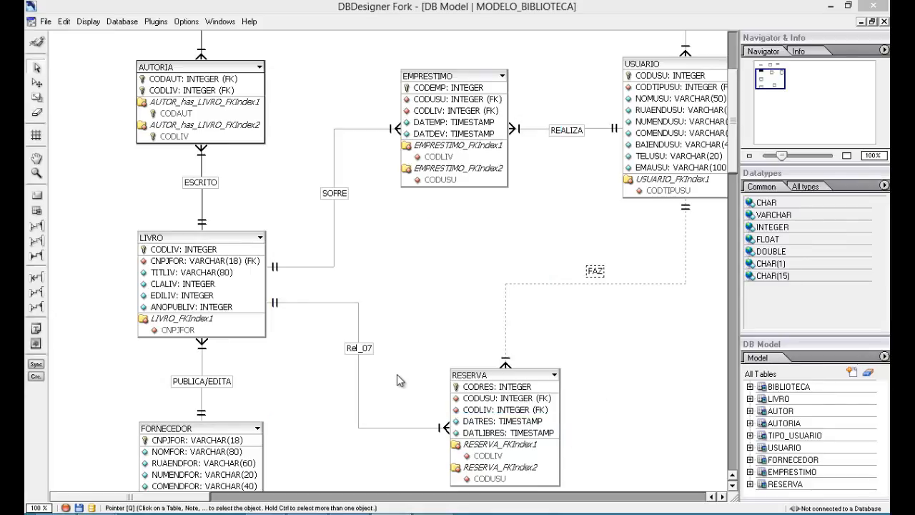
Rename the relation between LIVRO and RESERVA as SOFRE.
double_click(358, 349)
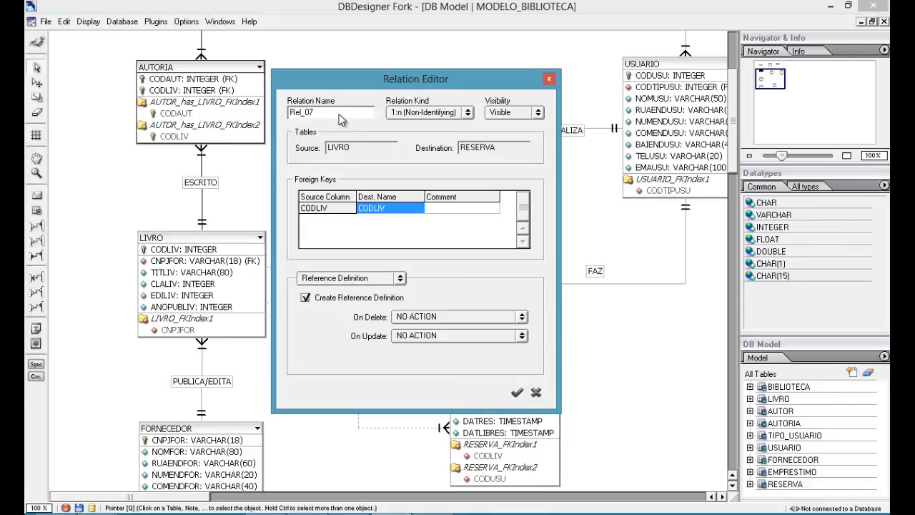
double_click(339, 116)
text(SOF)
key(BackSpace)
key(BackSpace)
text(OFRE)
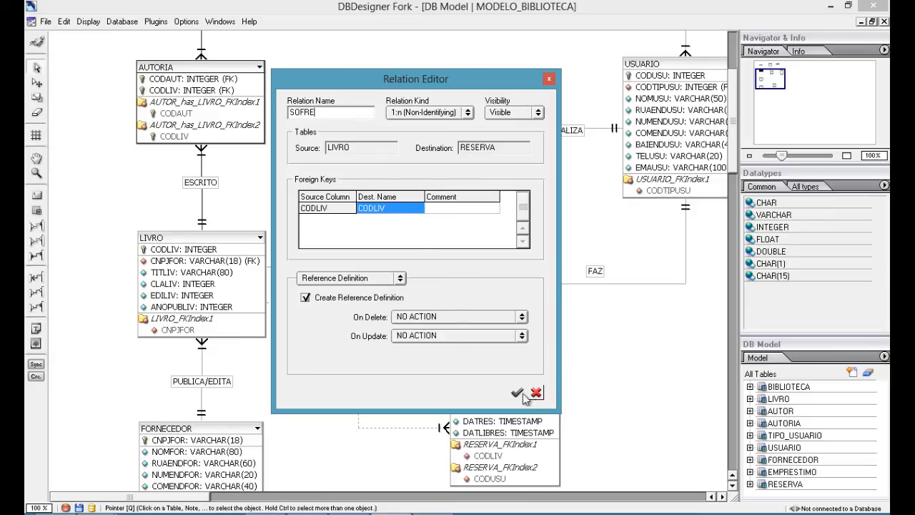
click(521, 392)
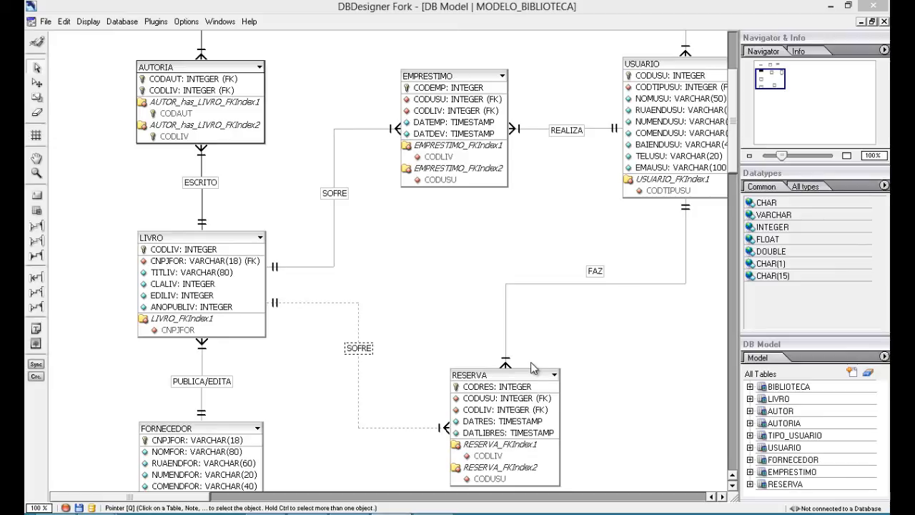
Move the RESERVA table slightly upward in the diagram and save the model.
drag(529, 375, 526, 349)
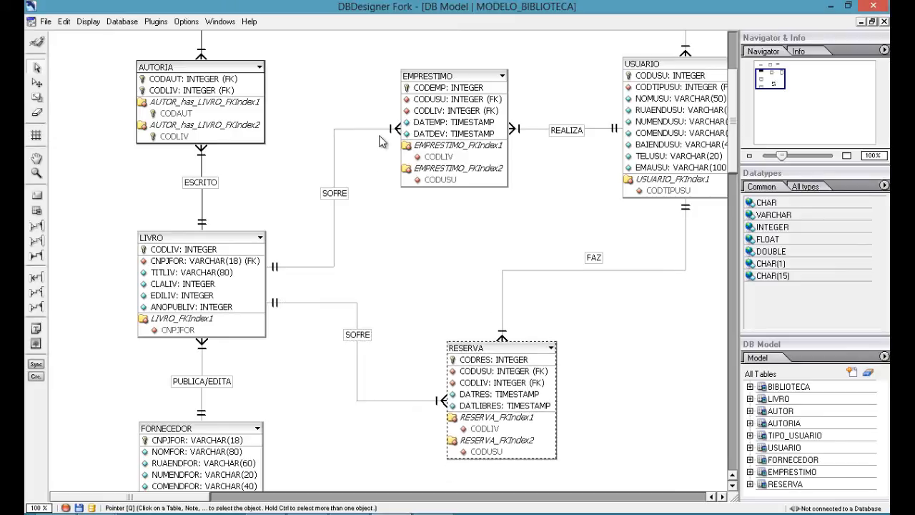
click(341, 196)
click(360, 337)
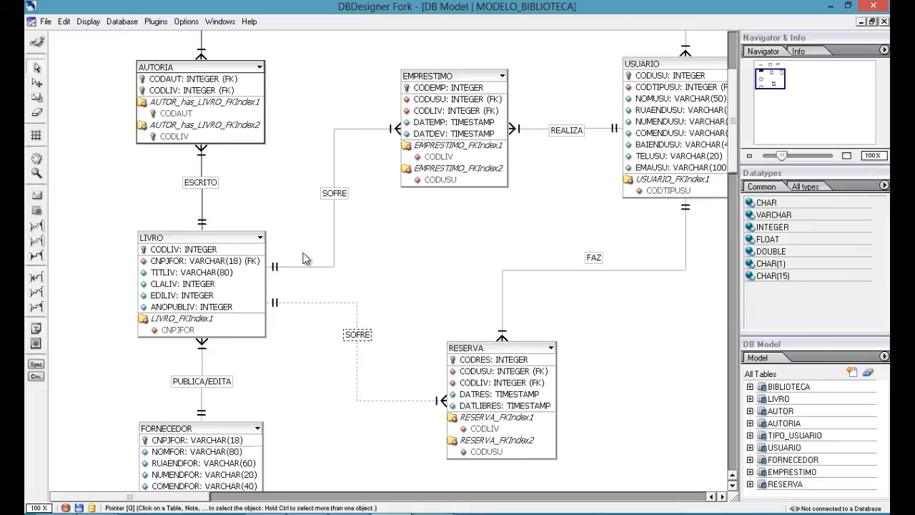
click(45, 21)
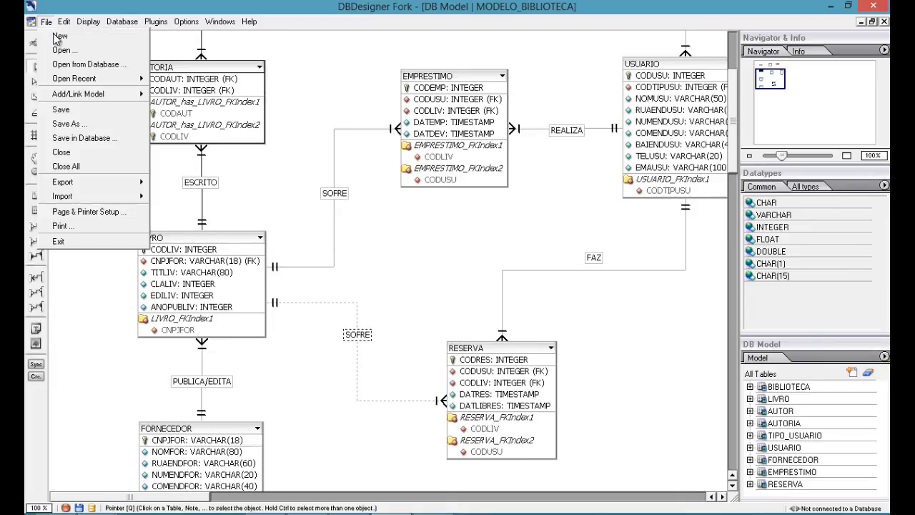
click(70, 112)
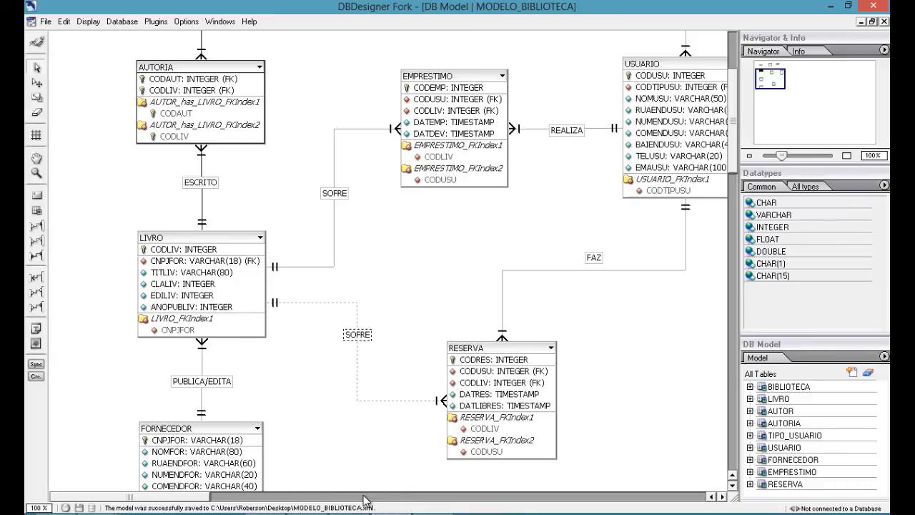
Check the remaining entities in modelo.docx in Word, and back in DBDesigner Fork shift LIVRO, EMPRESTIMO, USUARIO and RESERVA rightward to free space.
click(307, 514)
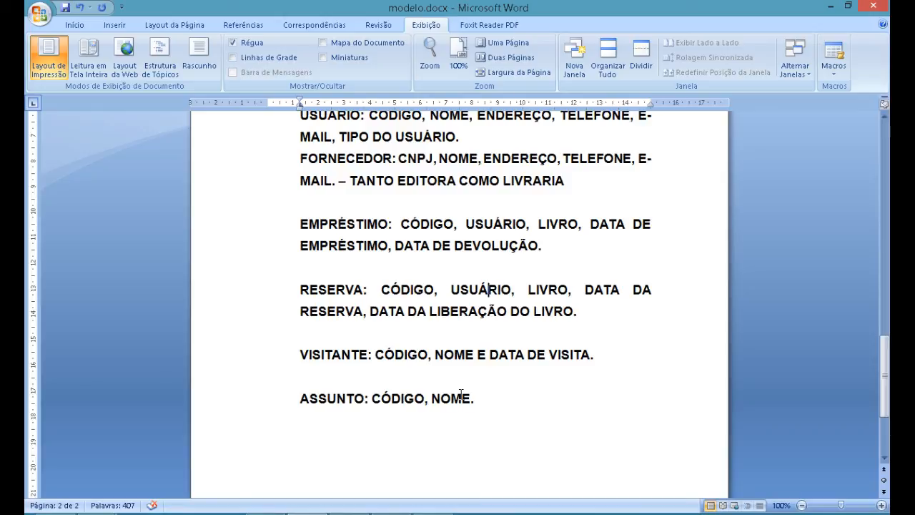
key(alt+Tab)
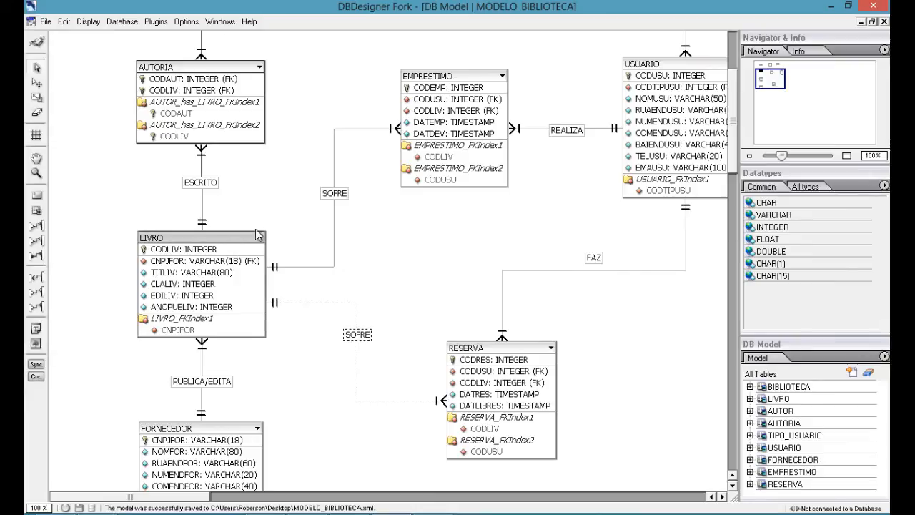
drag(258, 234, 311, 228)
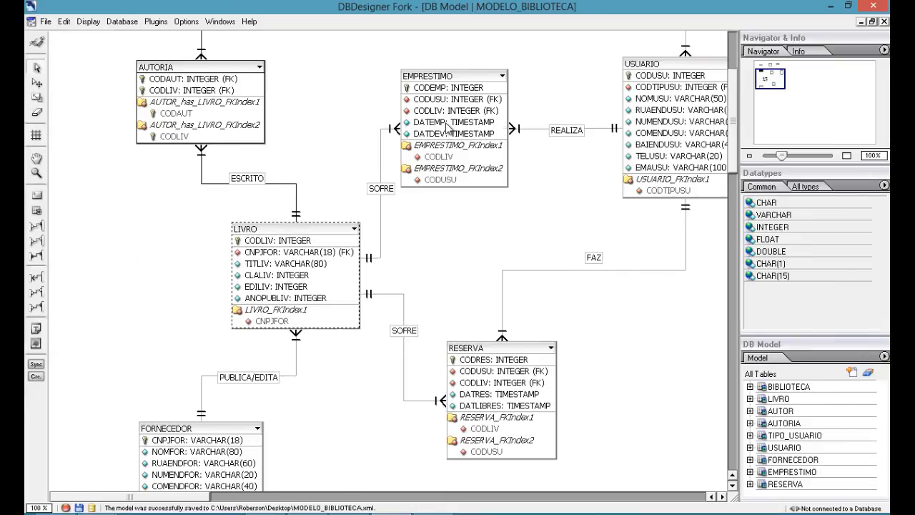
drag(448, 127, 502, 105)
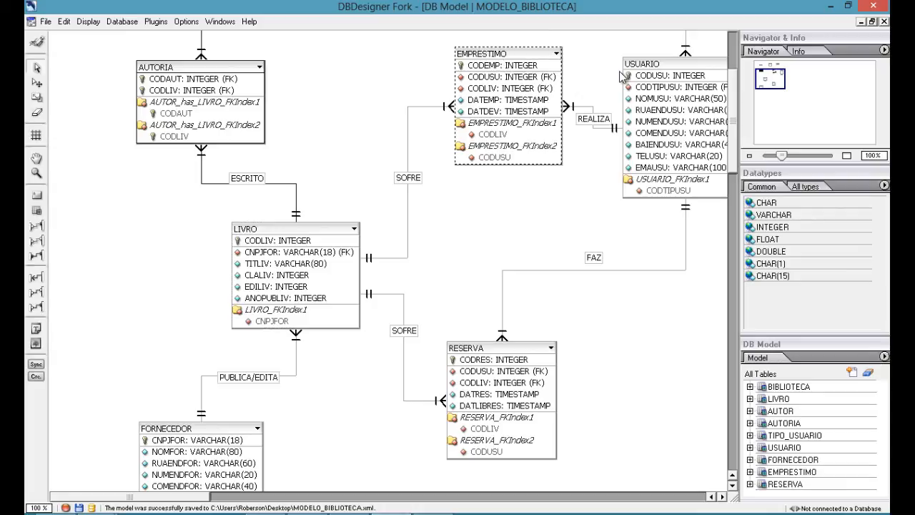
drag(621, 76, 686, 66)
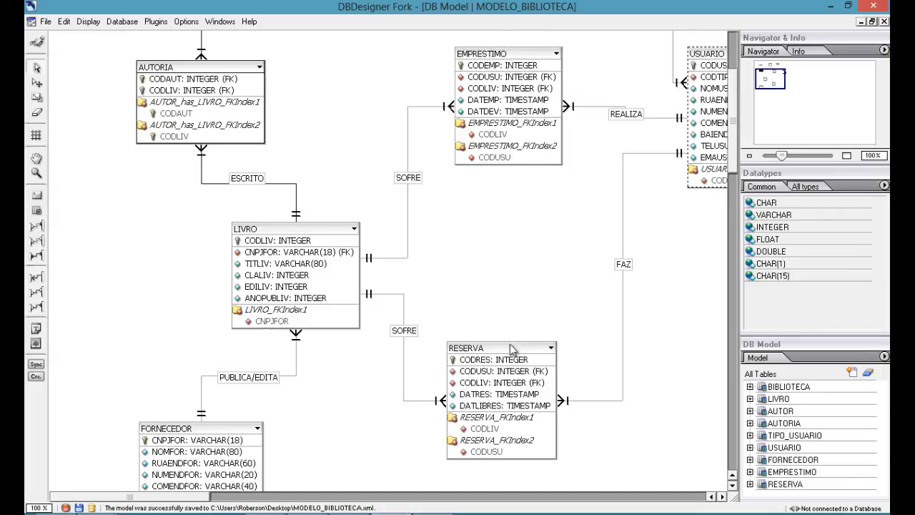
drag(511, 347, 643, 318)
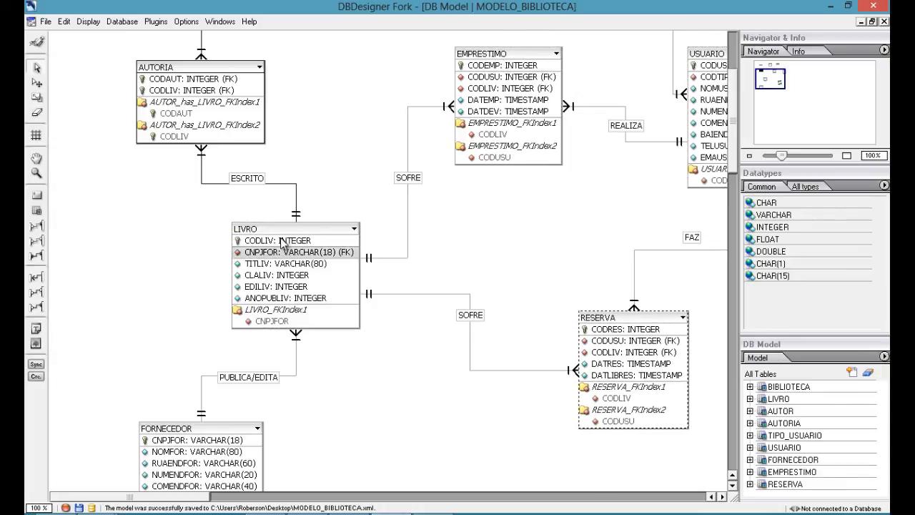
drag(281, 243, 360, 233)
drag(501, 71, 557, 71)
Add a new table in the free area beside LIVRO and name it ASSUNTO.
click(37, 210)
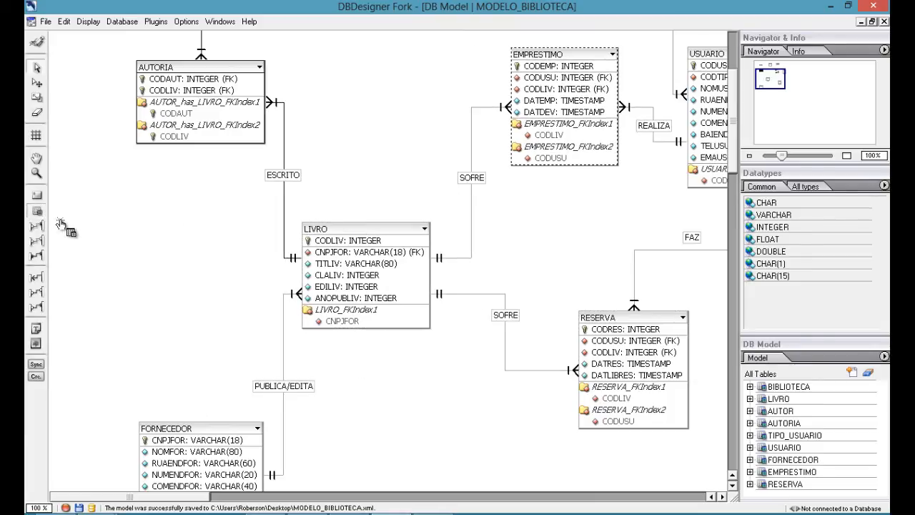
click(70, 227)
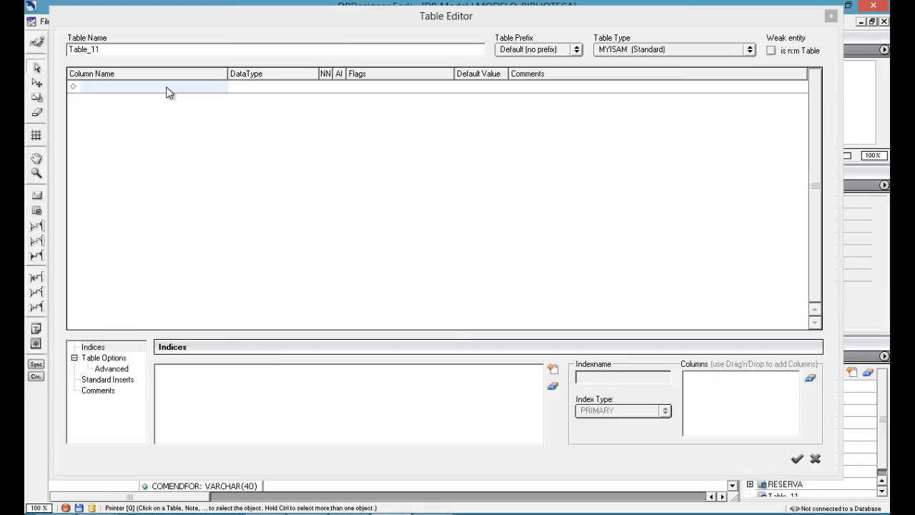
key(shift+Home)
text(ASSUNTO)
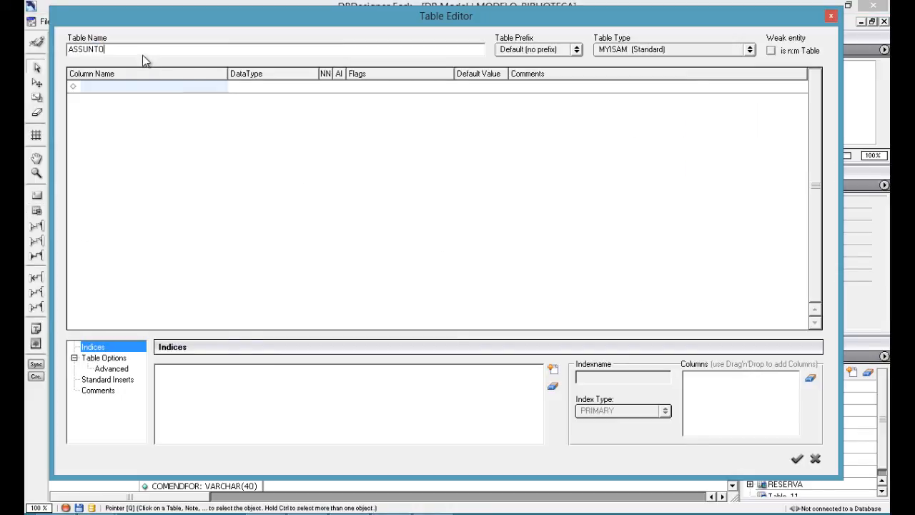
key(Tab)
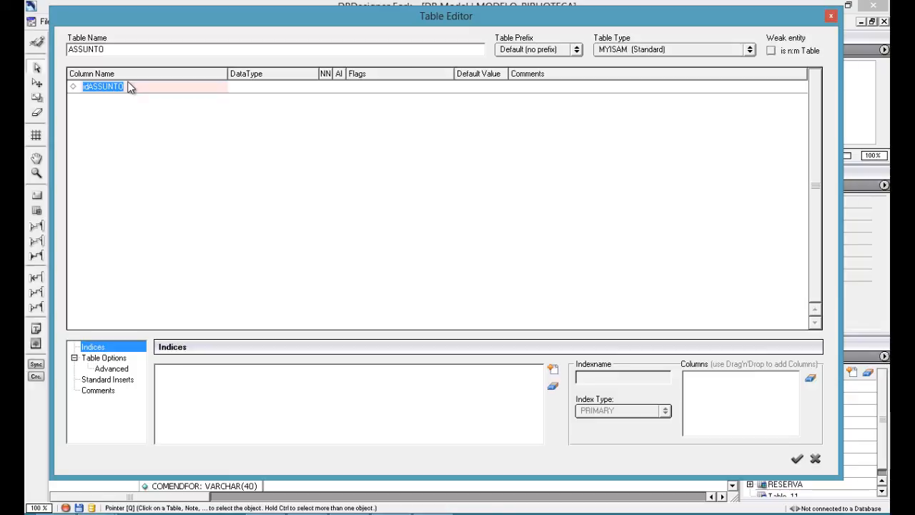
Add CODASU as the INTEGER key column of ASSUNTO and turn off its auto-increment.
text(CODASU)
key(Tab)
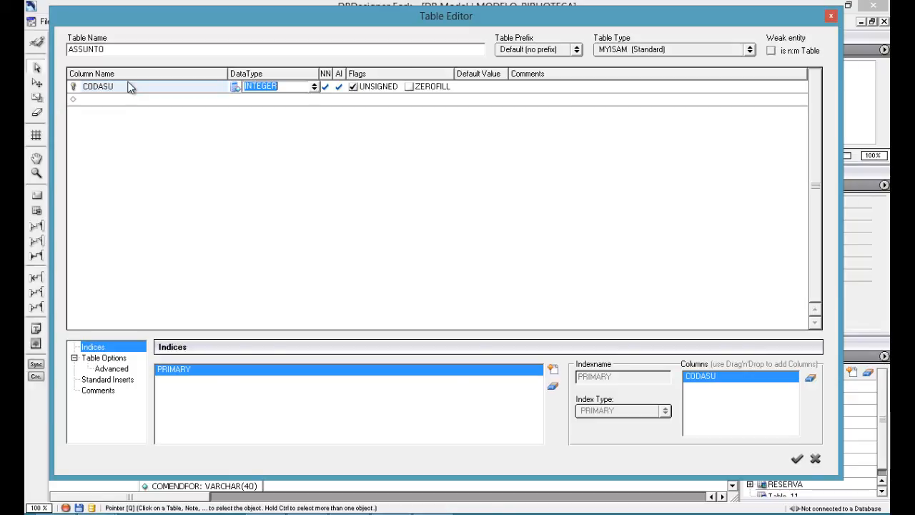
click(340, 87)
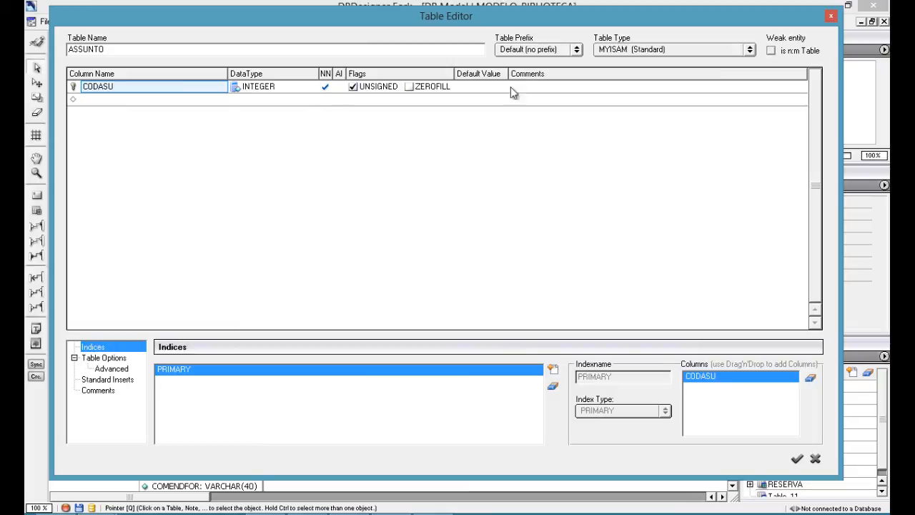
Try to give the CODASU column the comment "CÓDIGO DO ASSUNTO".
click(540, 89)
text(CÓDIGO)
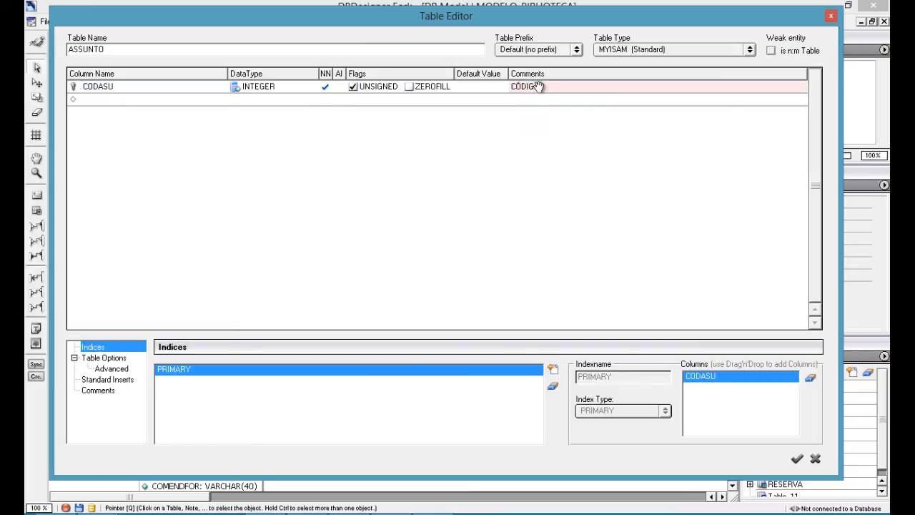
text( DO ASSUNTO)
key(Return)
click(129, 100)
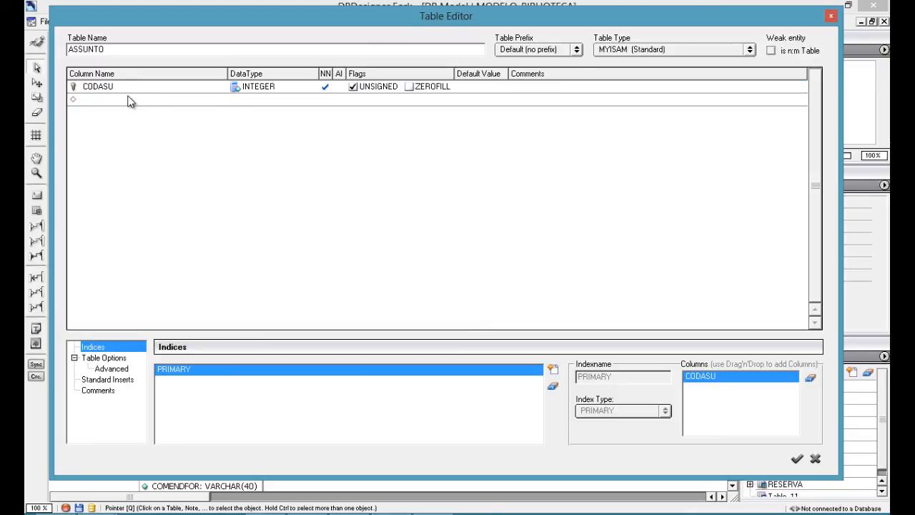
Add the column NOMASU with data type VARCHAR(40) to the ASSUNTO table.
text(NOMASU)
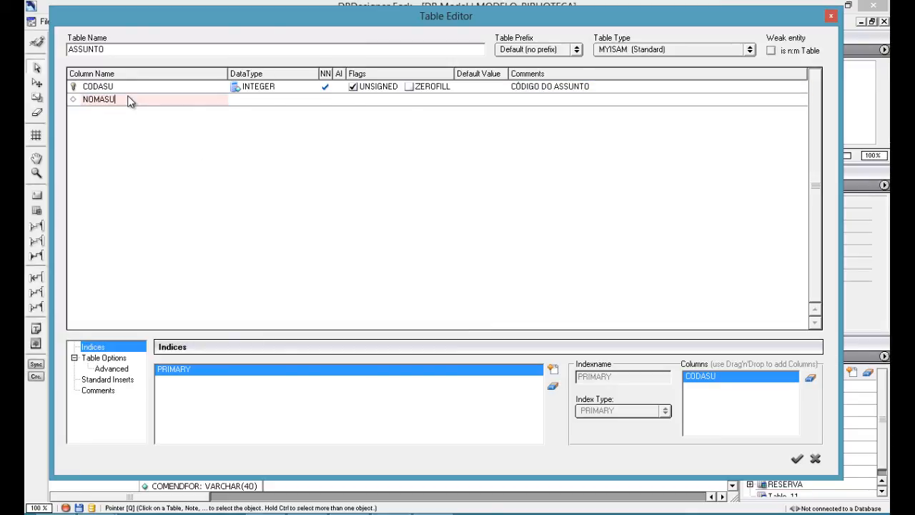
key(Tab)
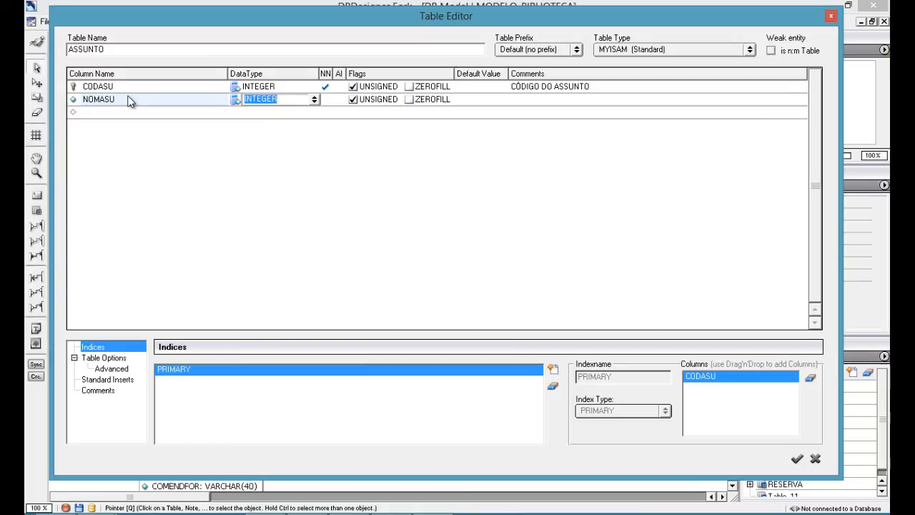
text(VARCHAR()
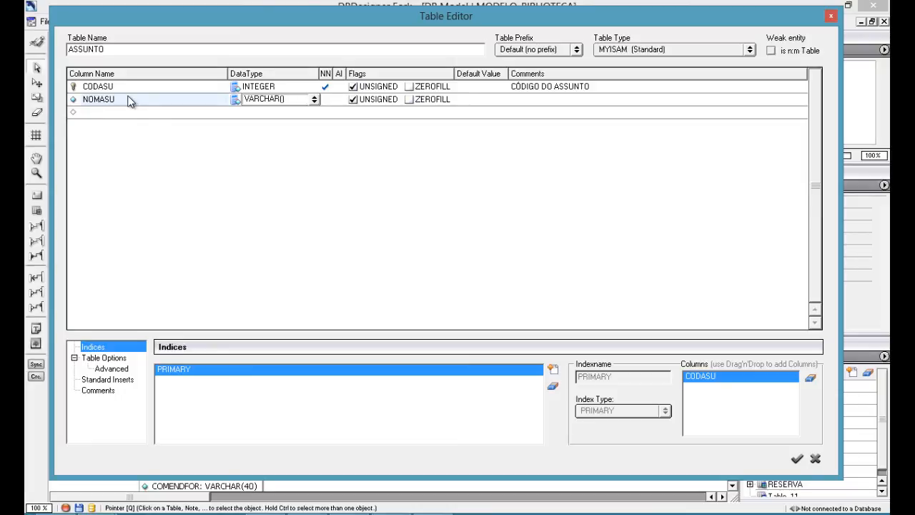
text(40)
key(Return)
Give NOMASU the comment "NOME DO ASSUNTO" and accept the ASSUNTO table definition.
click(542, 100)
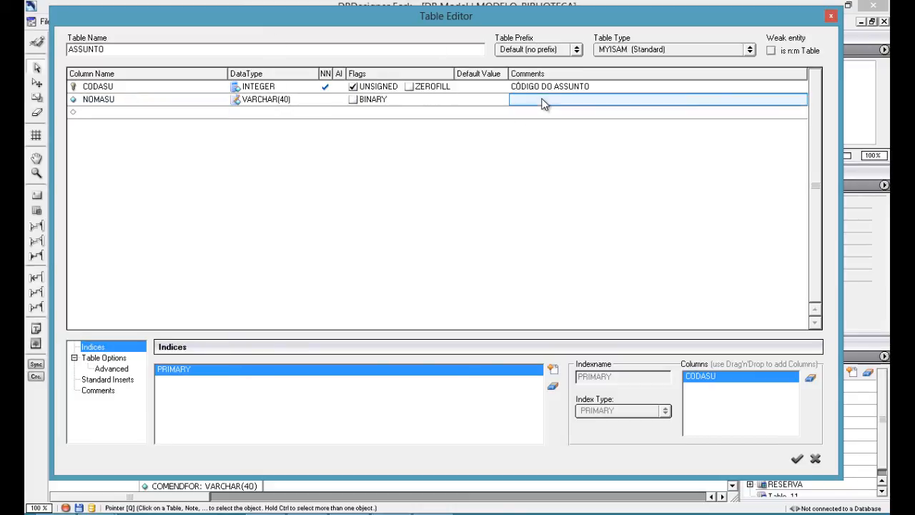
text(NOM)
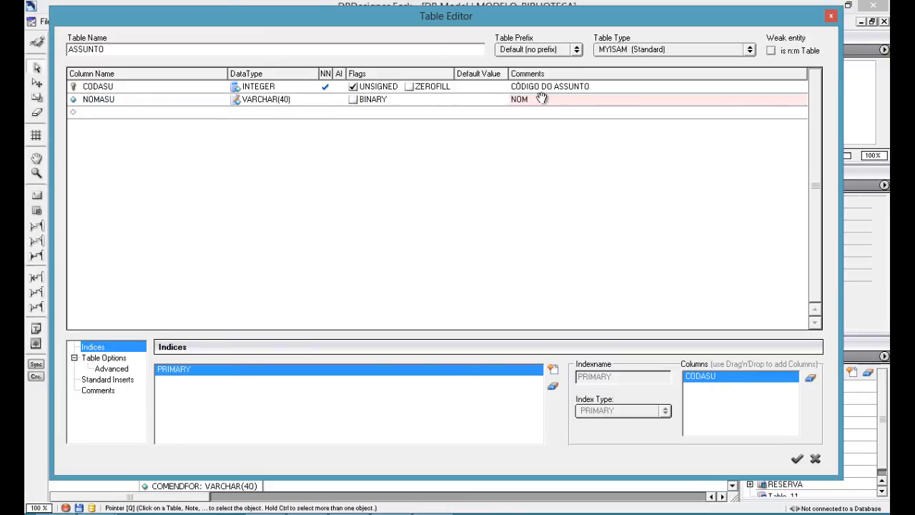
text(E DO ASSUNTO)
key(Return)
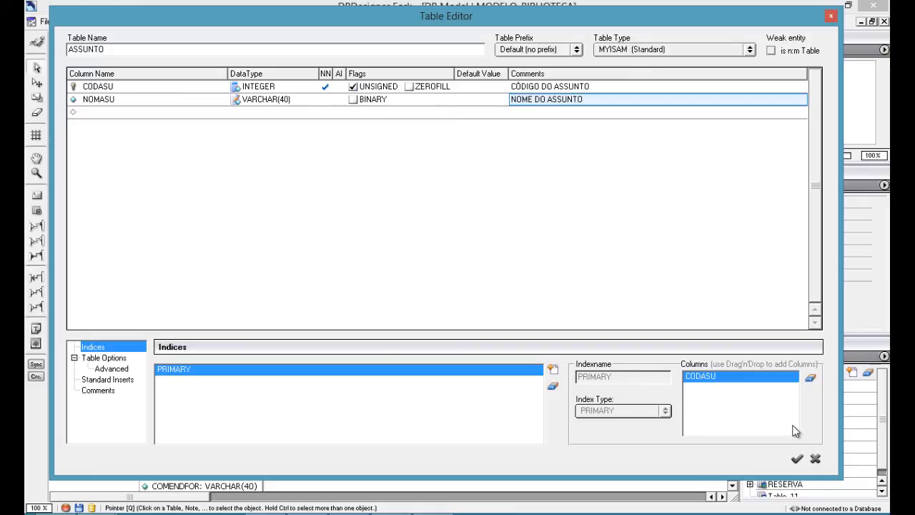
click(798, 463)
Rearrange ASSUNTO, LIVRO and FORNECEDOR to clear space between them, with ASSUNTO just below AUTORIA.
drag(152, 239, 145, 245)
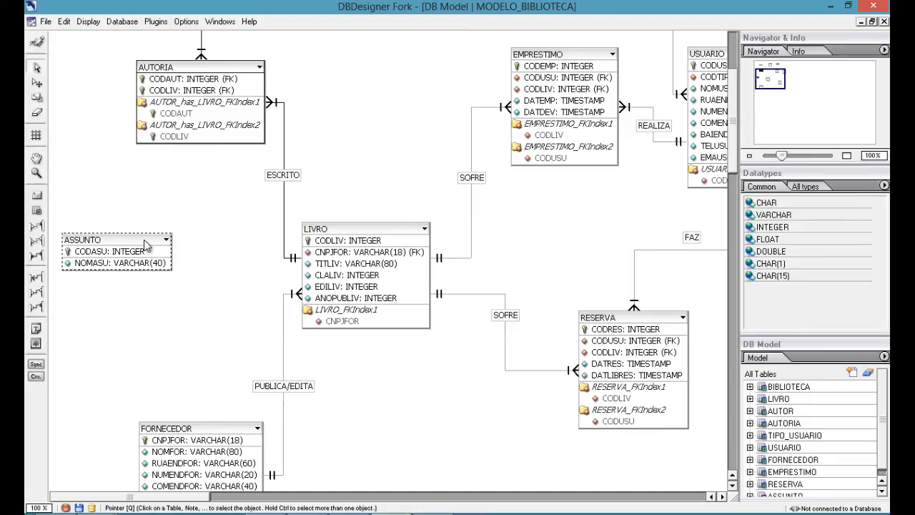
drag(360, 229, 412, 212)
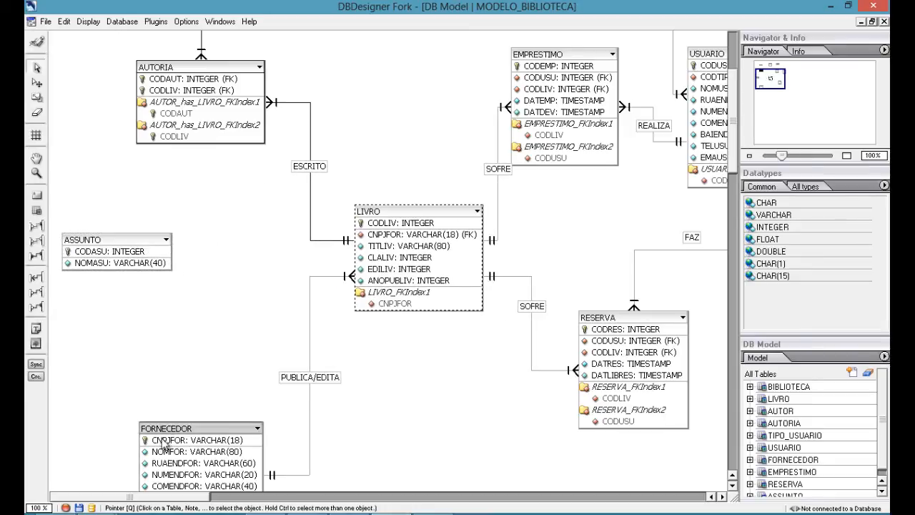
drag(171, 438, 158, 441)
drag(106, 245, 98, 181)
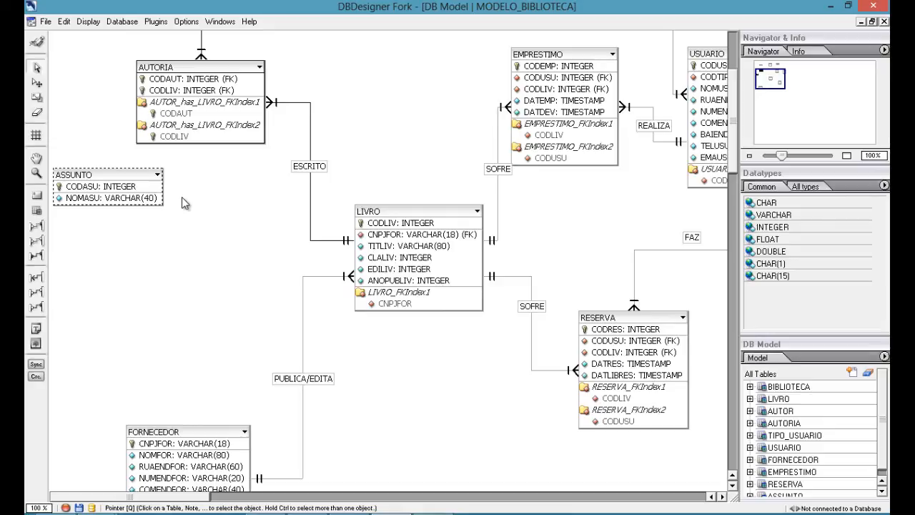
Link ASSUNTO and LIVRO with an n:m relation, place the junction table below ASSUNTO and nudge LIVRO upward.
click(41, 260)
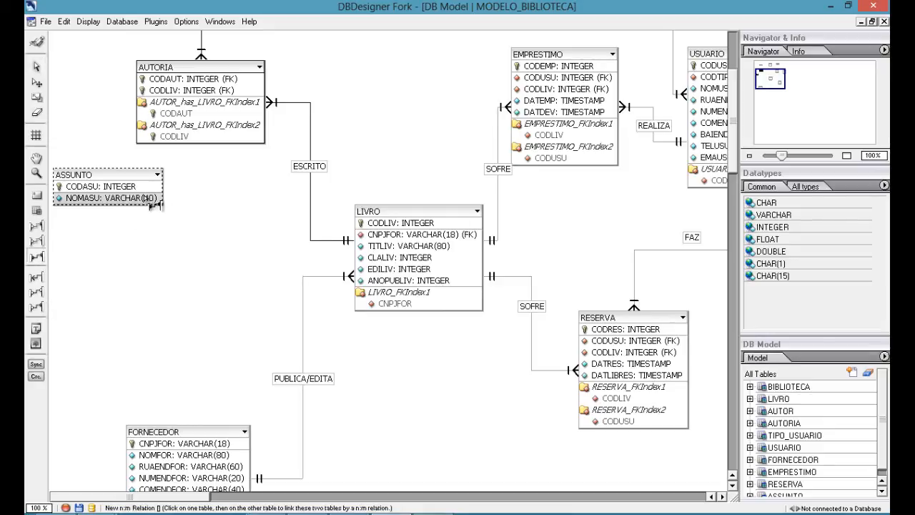
click(129, 186)
click(401, 225)
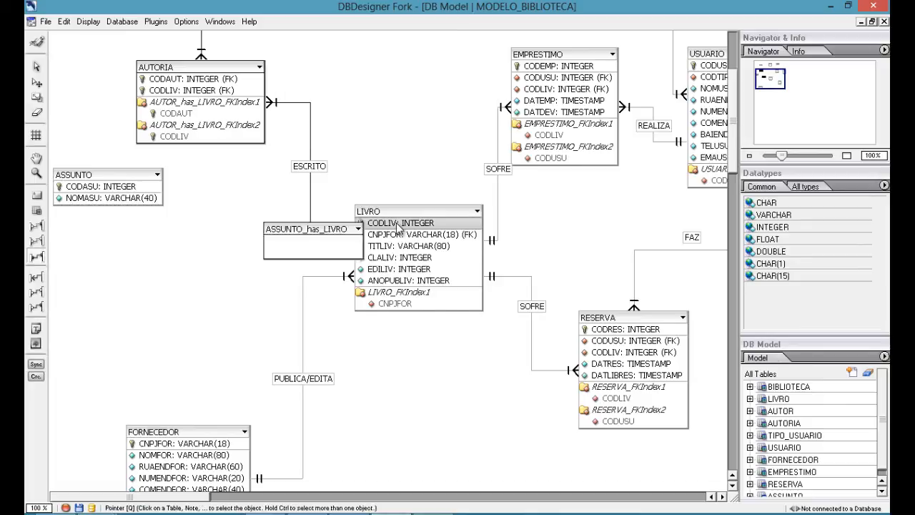
drag(275, 217, 128, 306)
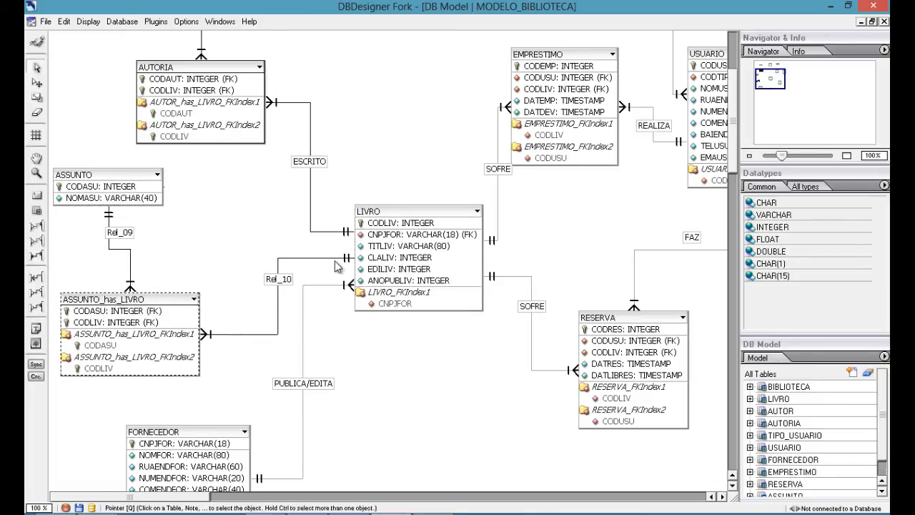
drag(390, 218, 388, 200)
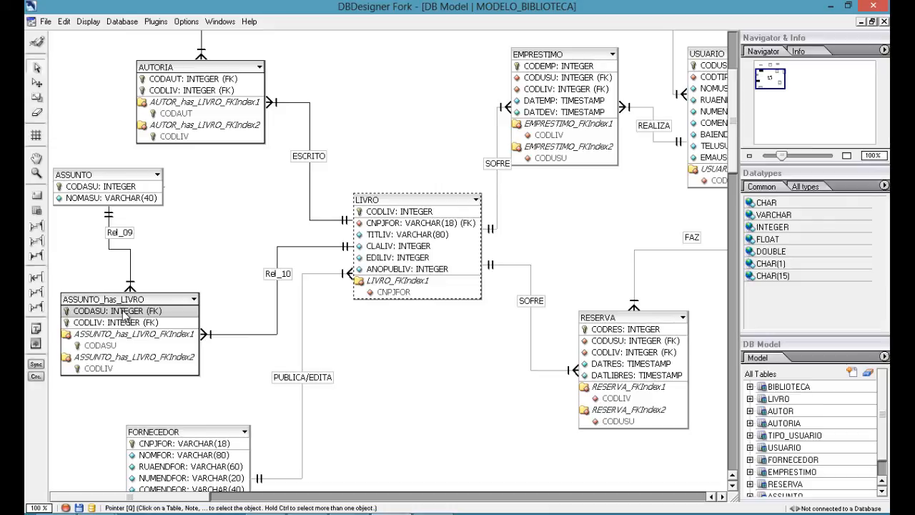
Rename the junction table between ASSUNTO and LIVRO as LIVRO_ASSUNTO.
double_click(133, 309)
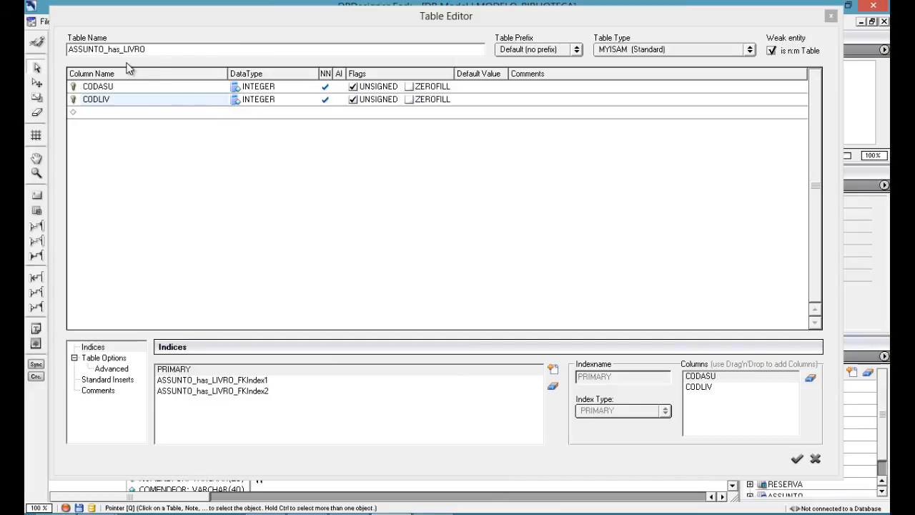
double_click(123, 50)
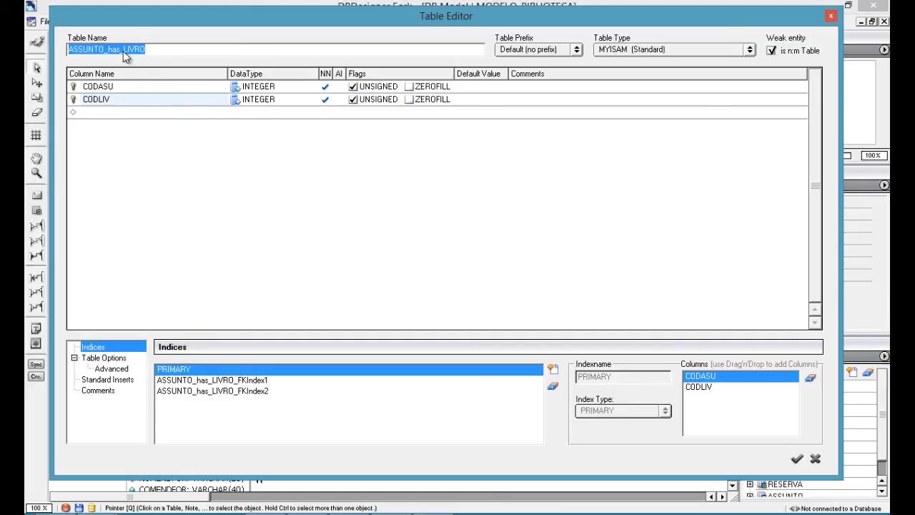
text(LIVRO_ASSUNTO)
click(797, 459)
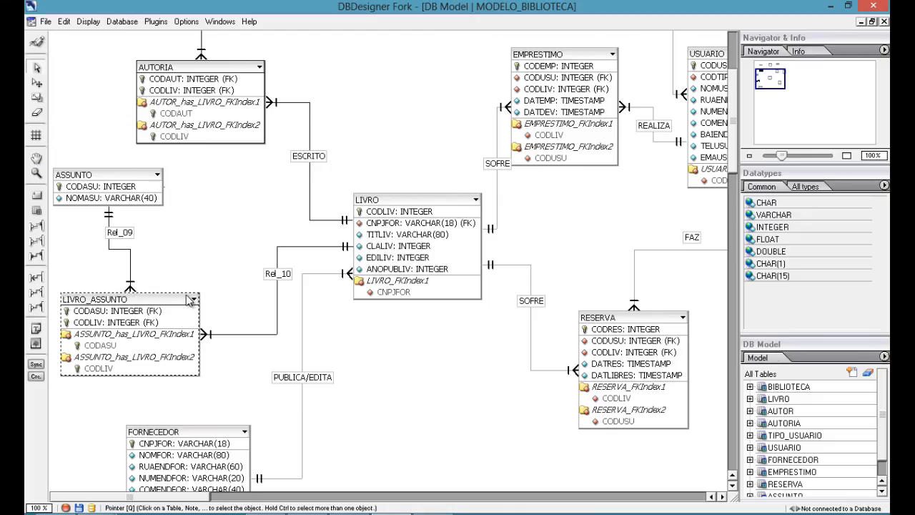
click(122, 237)
click(120, 233)
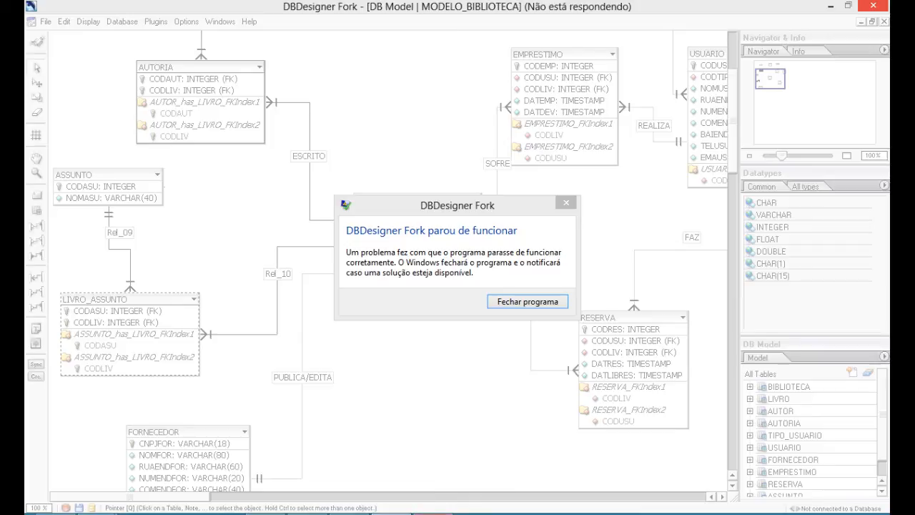
click(433, 514)
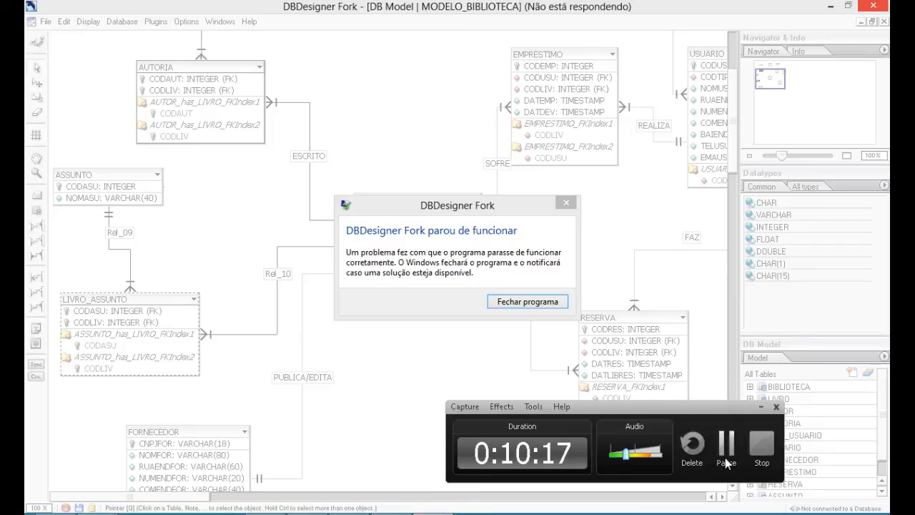
click(763, 440)
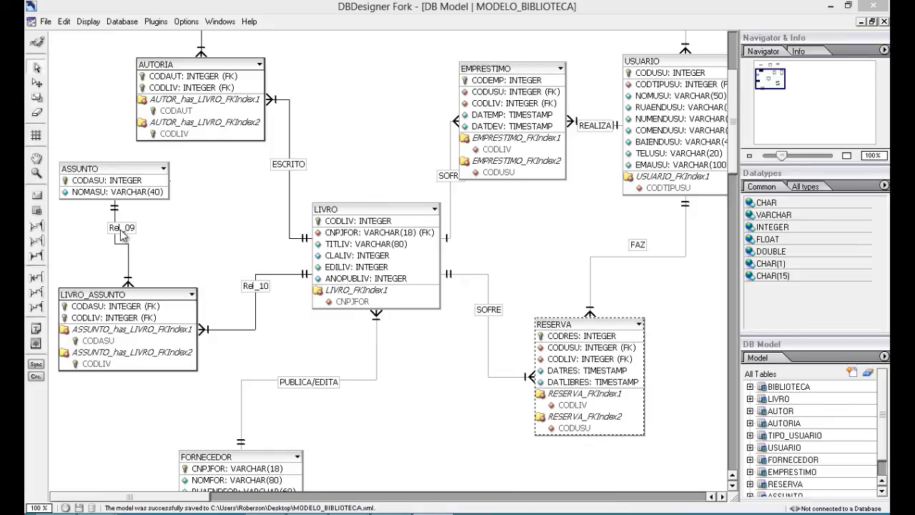
Rename the relation between ASSUNTO and LIVRO_ASSUNTO as IDENTIFICA.
drag(122, 235, 123, 245)
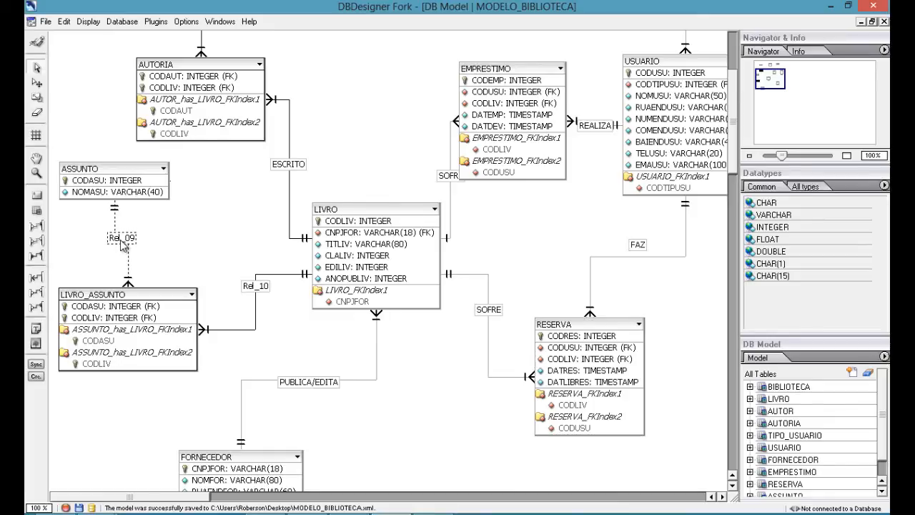
double_click(123, 243)
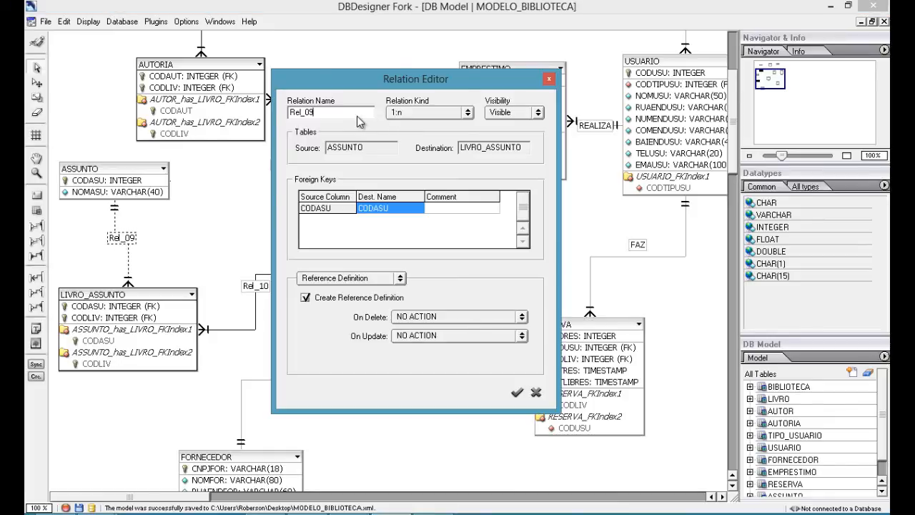
double_click(357, 115)
text(IDENTIC)
key(BackSpace)
text(FICA)
click(517, 392)
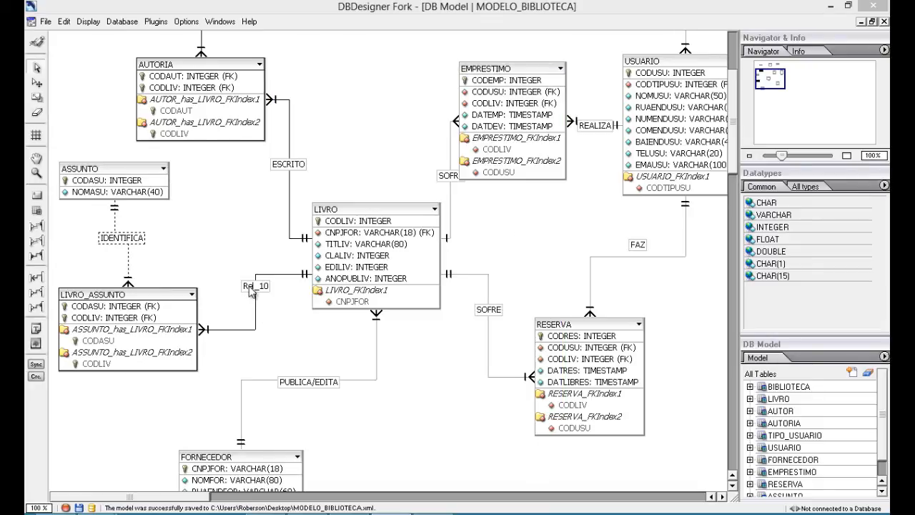
Rename the relation between LIVRO and LIVRO_ASSUNTO as POSSUI.
double_click(251, 293)
double_click(332, 112)
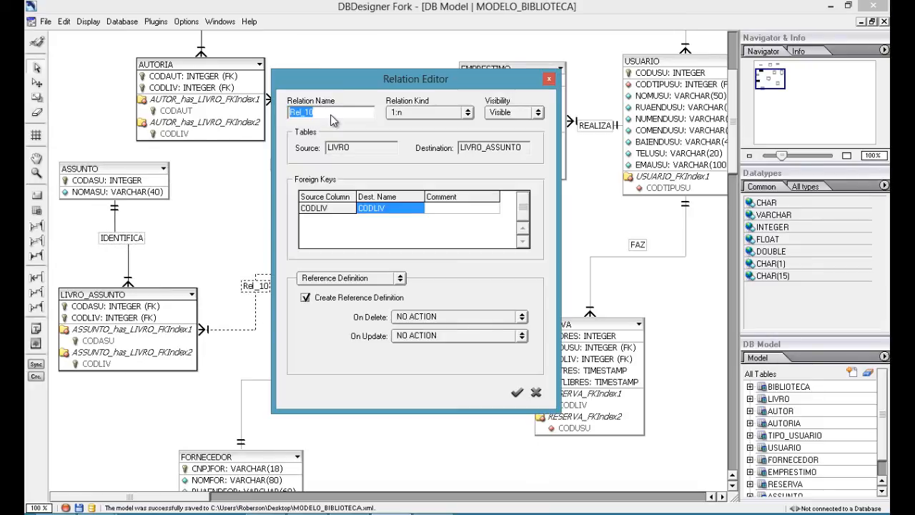
text(POSSUI)
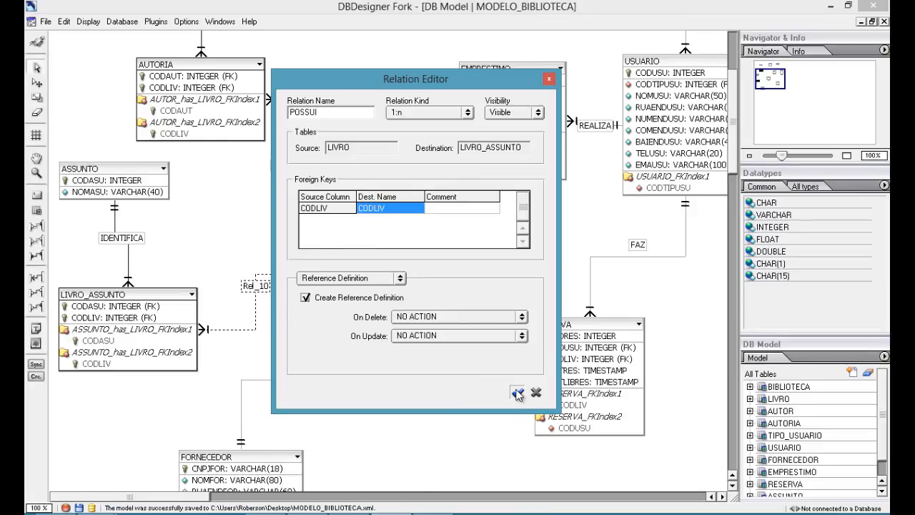
click(517, 393)
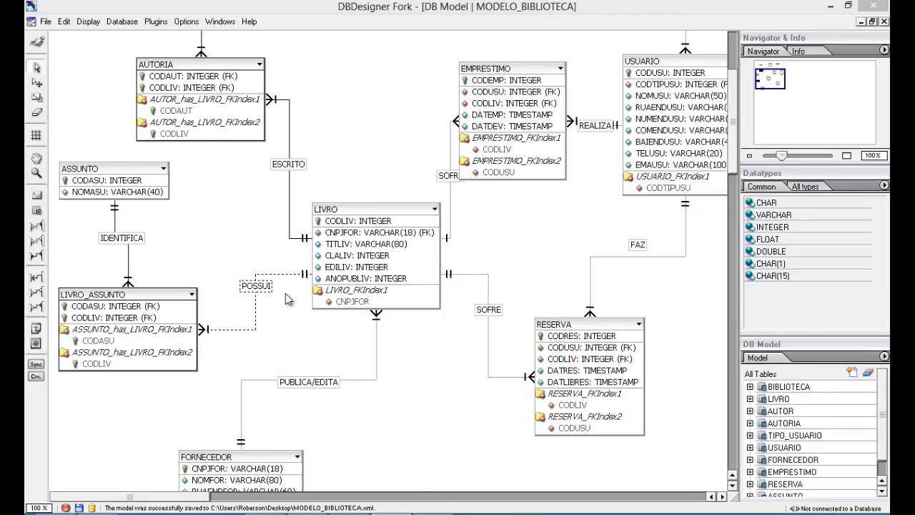
Save the model and shift the RESERVA table rightward beneath USUARIO.
click(45, 21)
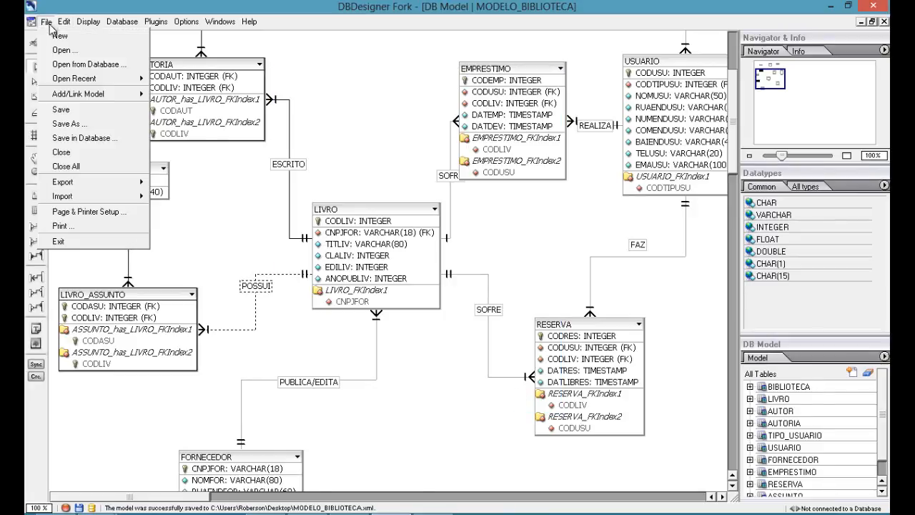
click(72, 111)
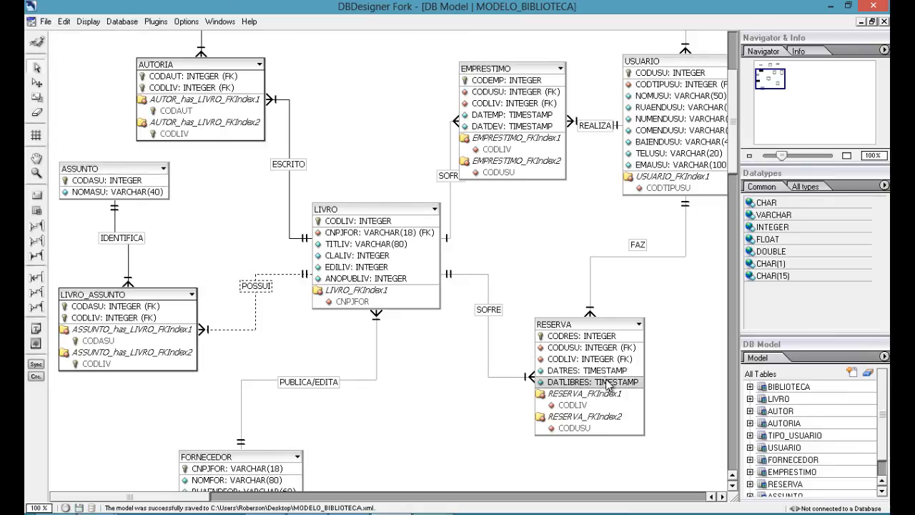
drag(588, 331, 680, 301)
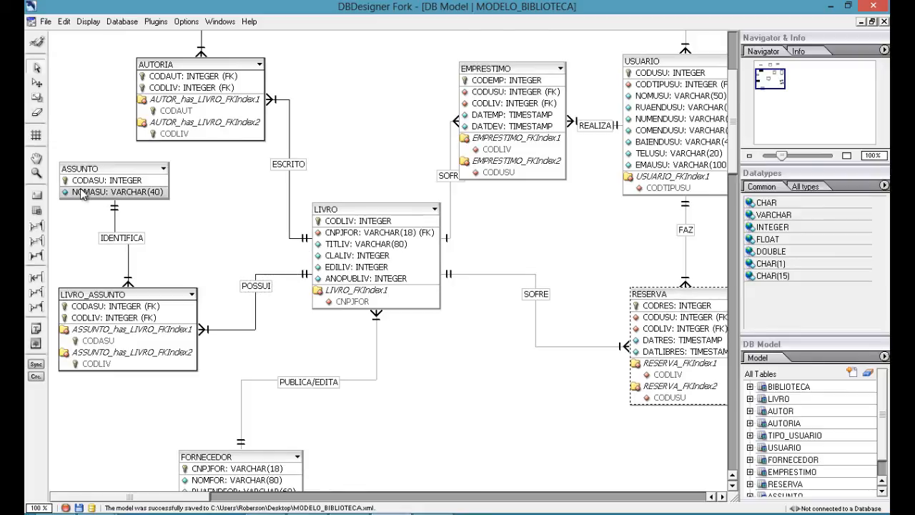
Switch to modelo.docx in Word and cut the VISITANTE line, closing the gap between RESERVA and ASSUNTO.
click(308, 514)
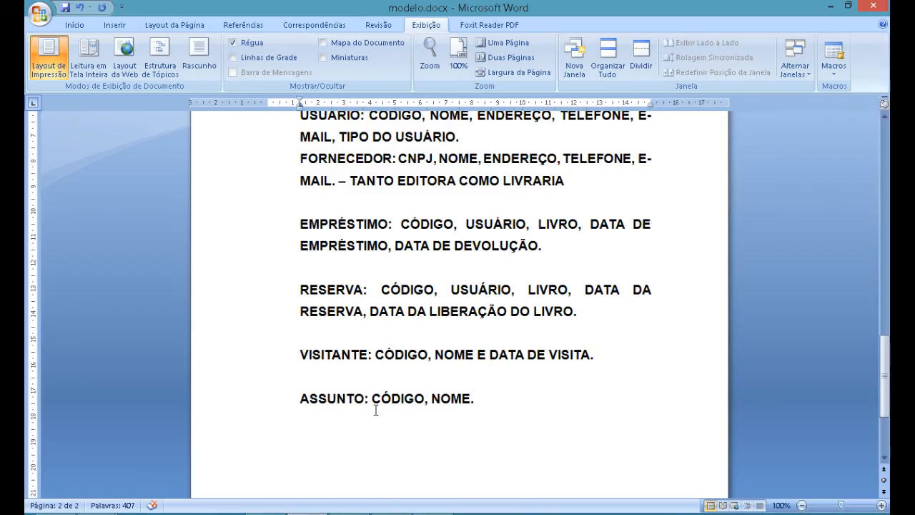
triple_click(355, 357)
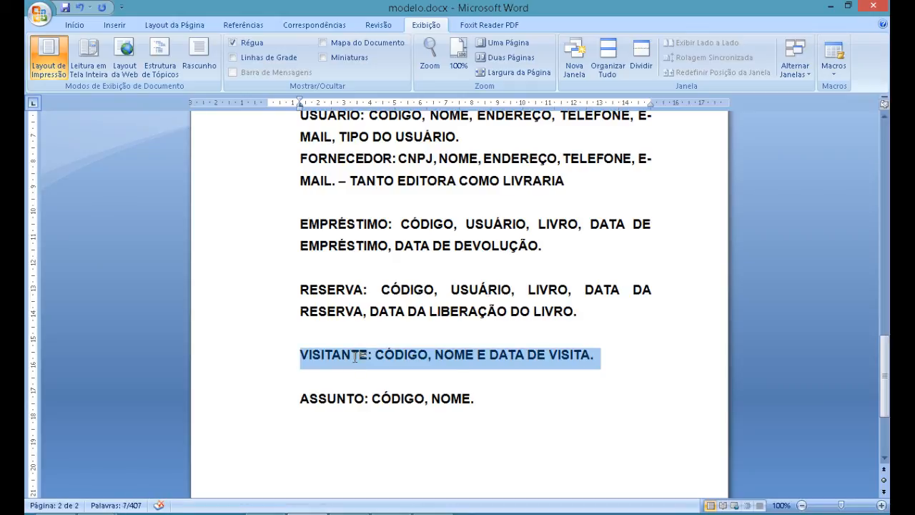
key(Delete)
key(Delete)
key(Delete)
key(Down)
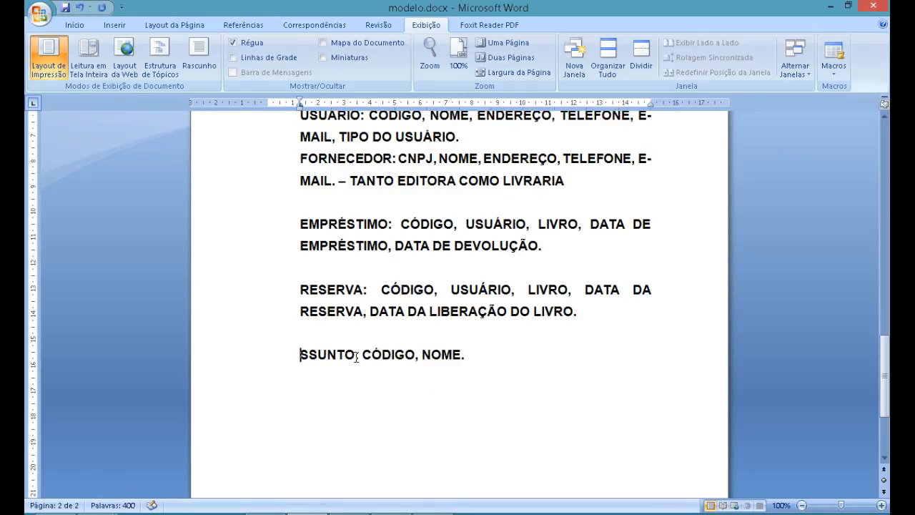
Reinsert the VISITANTE line directly below the ASSUNTO line and restore the capital A of ASSUNTO.
text(a)
key(End)
key(Home)
key(ctrl+z)
key(ctrl+z)
key(ctrl+z)
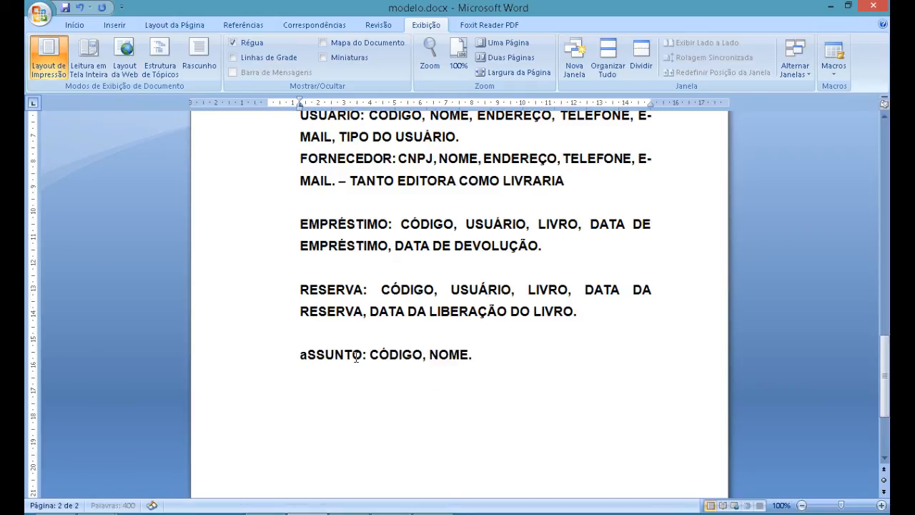
key(Up)
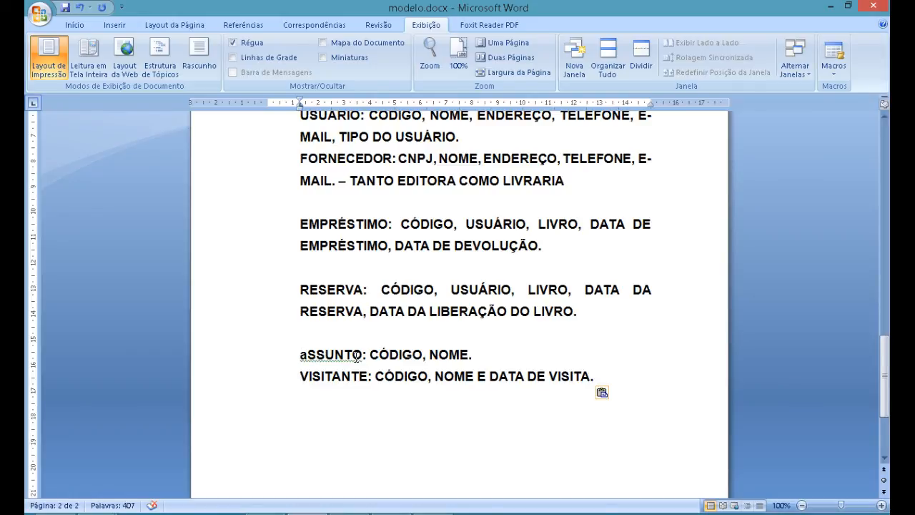
text(A)
key(Delete)
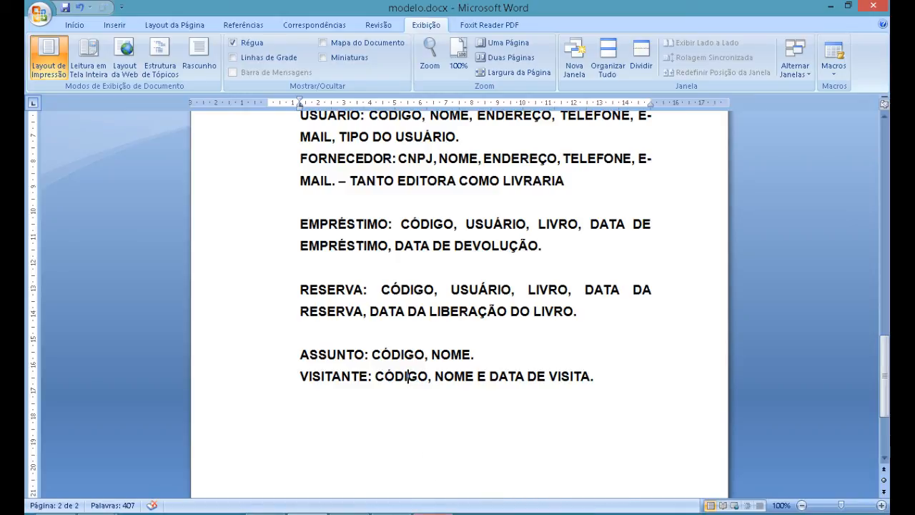
click(434, 513)
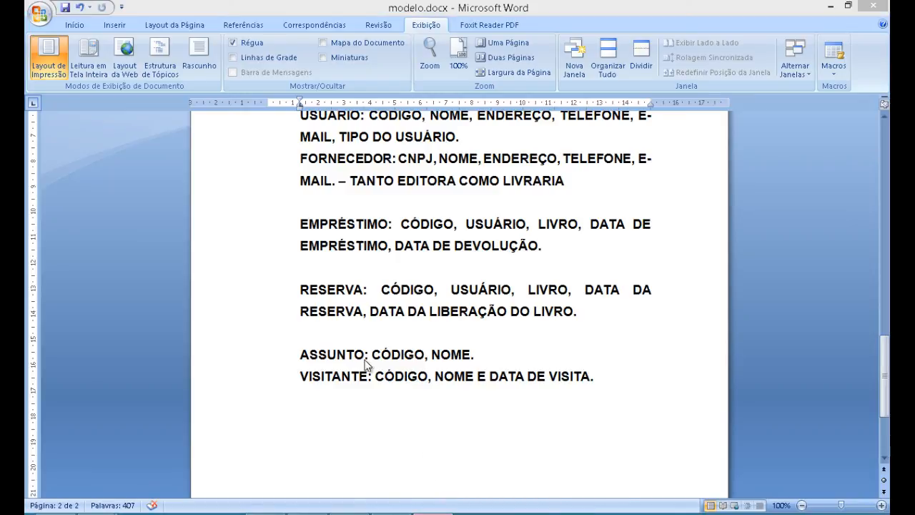
Switch to DBDesigner Fork and create a table named VISITANTE in the empty area between FORNECEDOR and RESERVA.
click(465, 346)
click(392, 513)
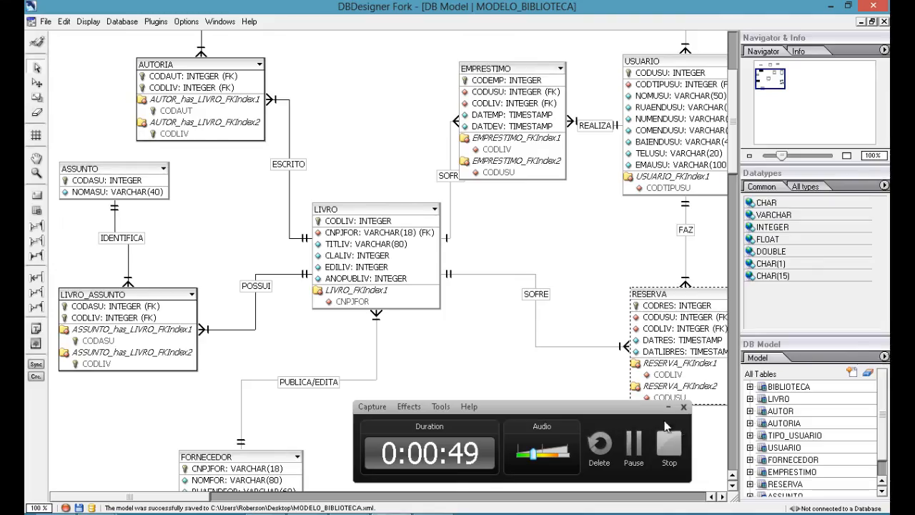
click(668, 406)
click(496, 387)
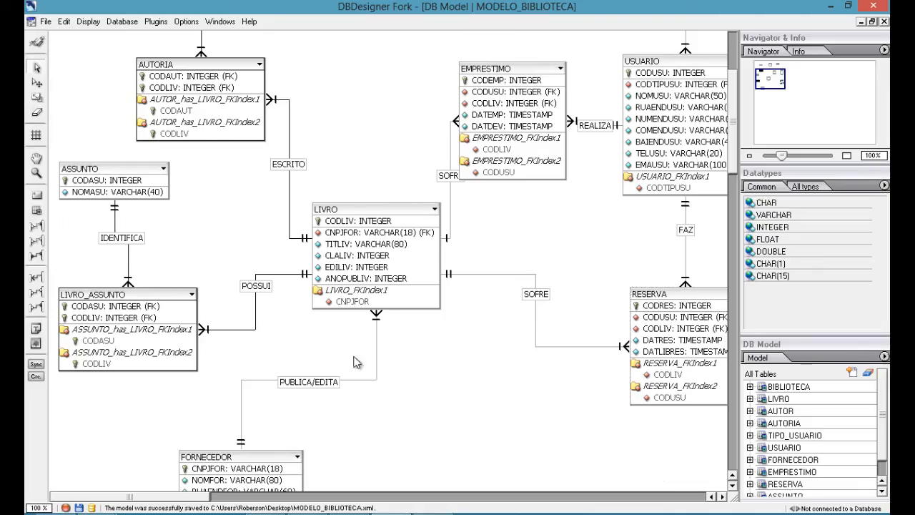
click(38, 212)
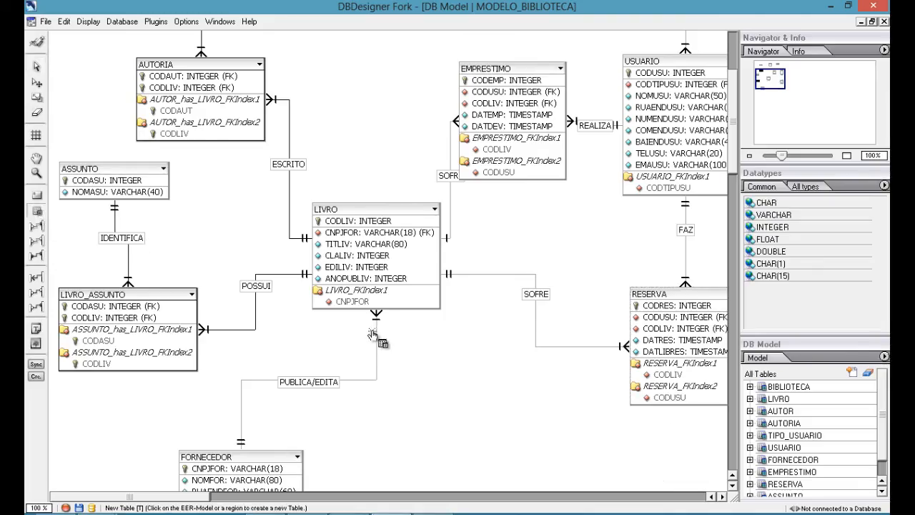
click(445, 365)
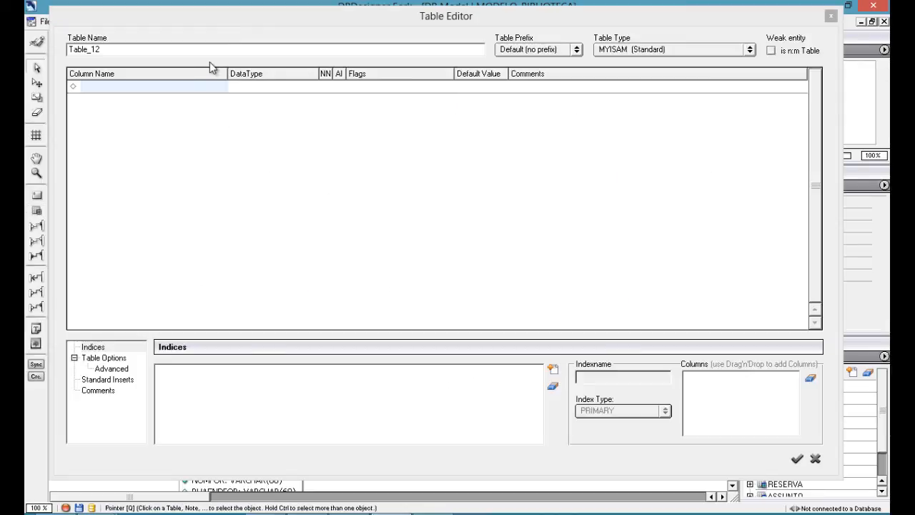
text(VISITANTE)
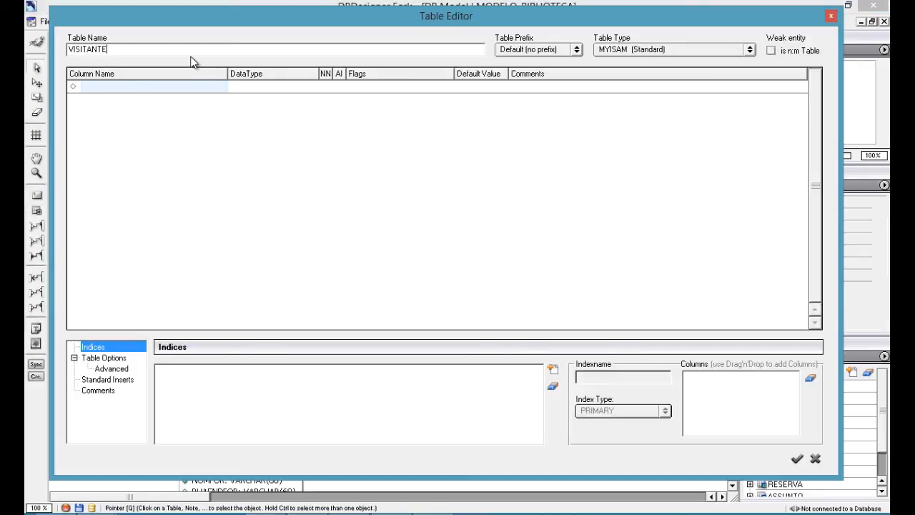
key(Return)
Add the INTEGER key column CODVIS to VISITANTE without auto-increment, with the comment CÓDIGO DO VISITANTE.
text(CODVIS)
key(Tab)
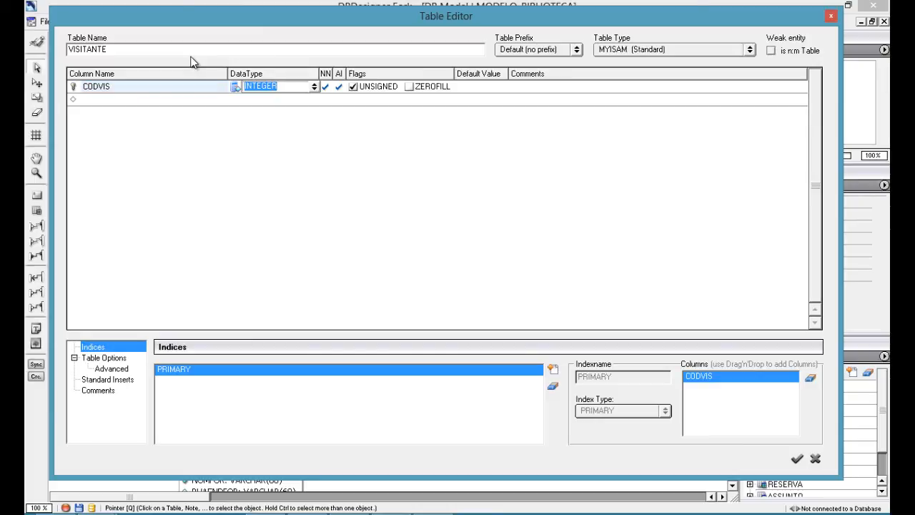
click(341, 87)
click(530, 87)
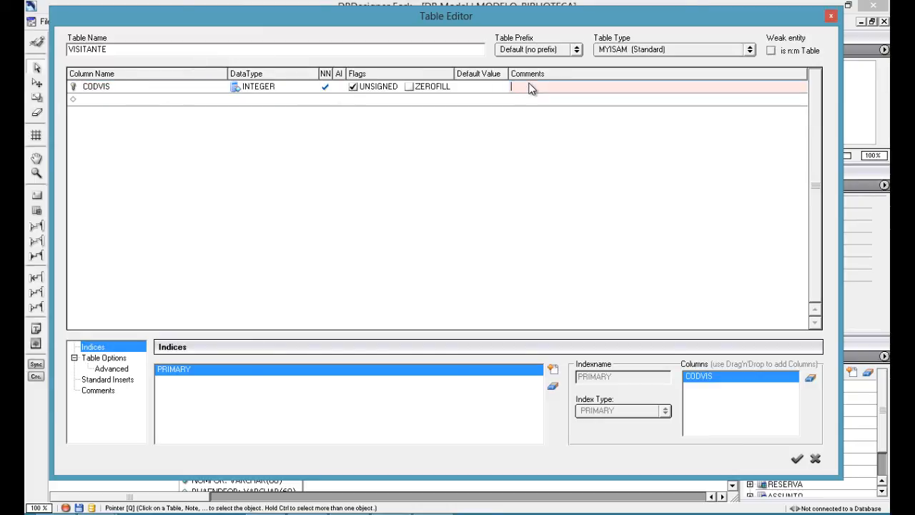
text(CÓDIGO DO VISITANTE)
key(Return)
Add the column NOMVIS as VARCHAR(50) with the comment NOME DO VISITANTE.
click(166, 98)
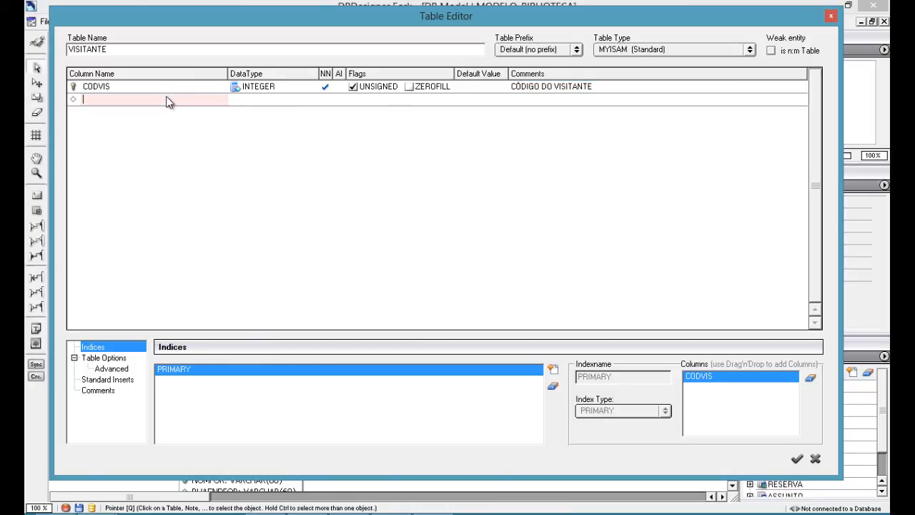
text(NOMVIS)
key(Tab)
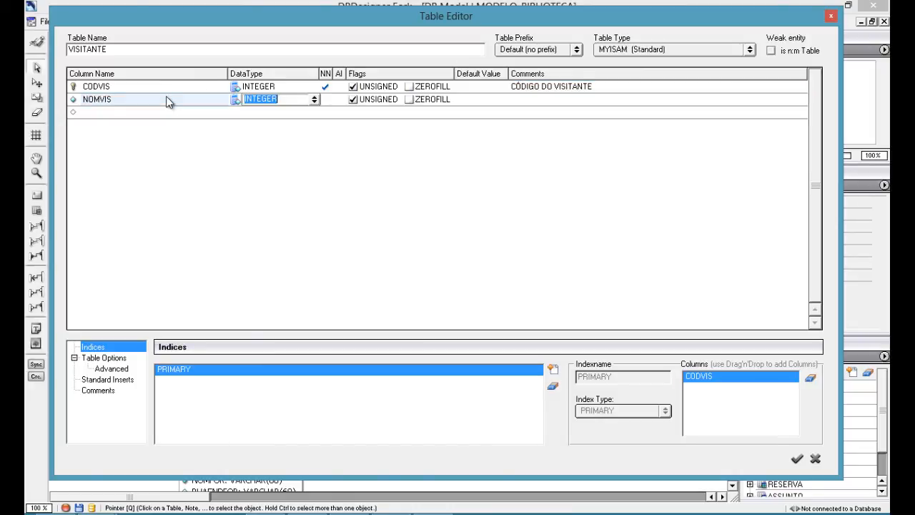
text(VARCHAR(50))
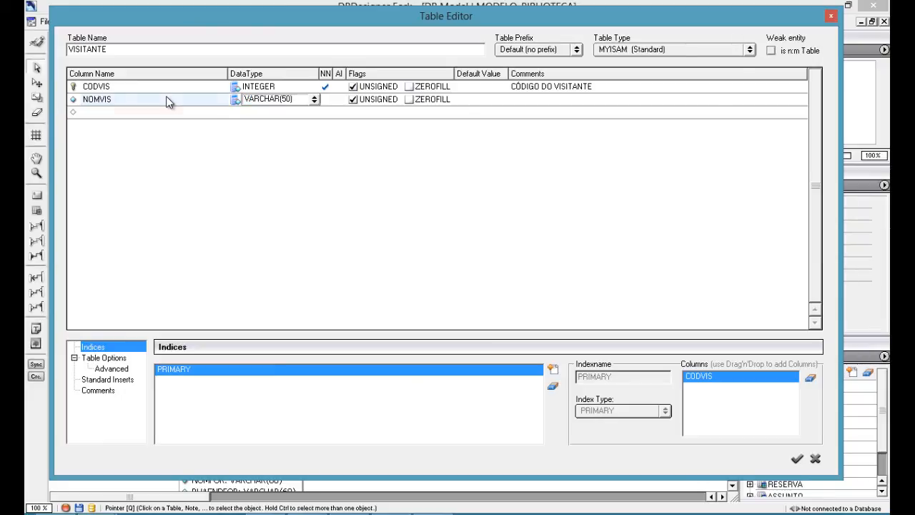
key(Return)
click(537, 101)
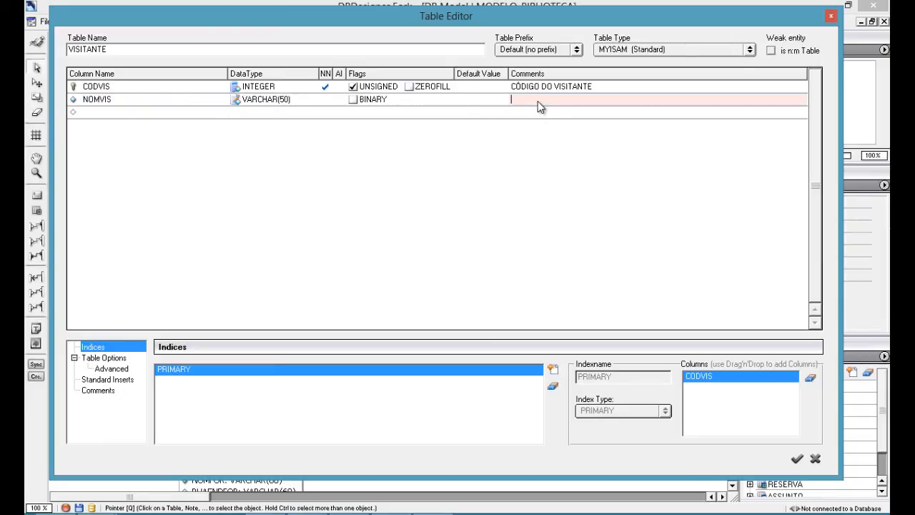
text(NOME DO VISITANTE)
Add the column DATVIS as DATE with the comment DATA DA VISITA and accept the VISITANTE table definition.
click(90, 114)
text(DATA)
key(BackSpace)
text(VISD)
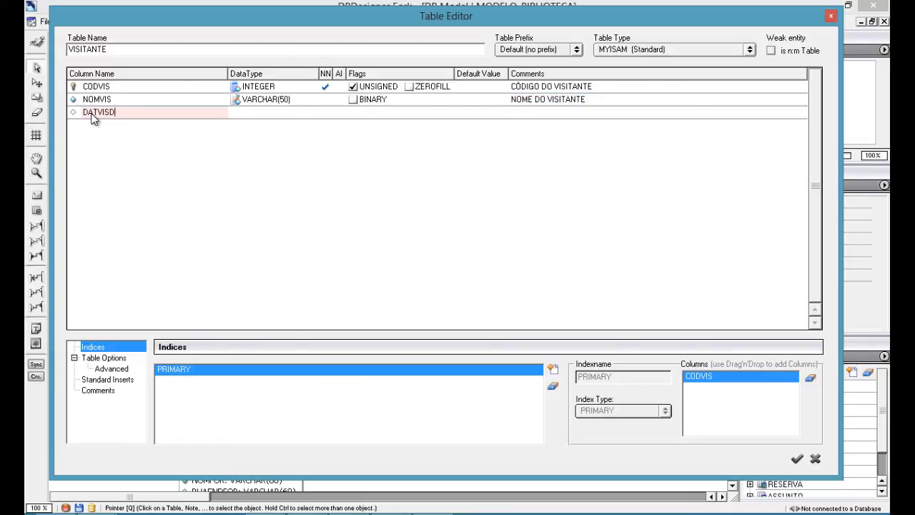
key(BackSpace)
key(BackSpace)
key(BackSpace)
text(S)
key(Tab)
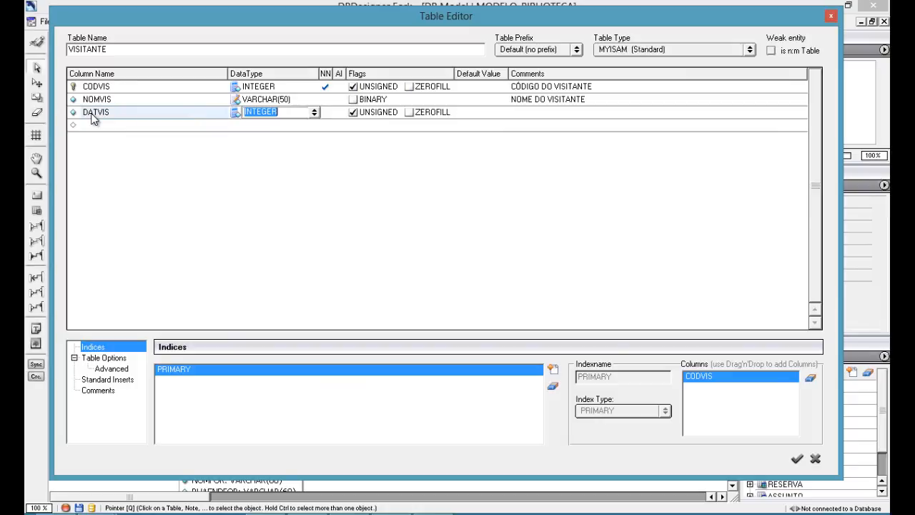
text(DATE)
key(Return)
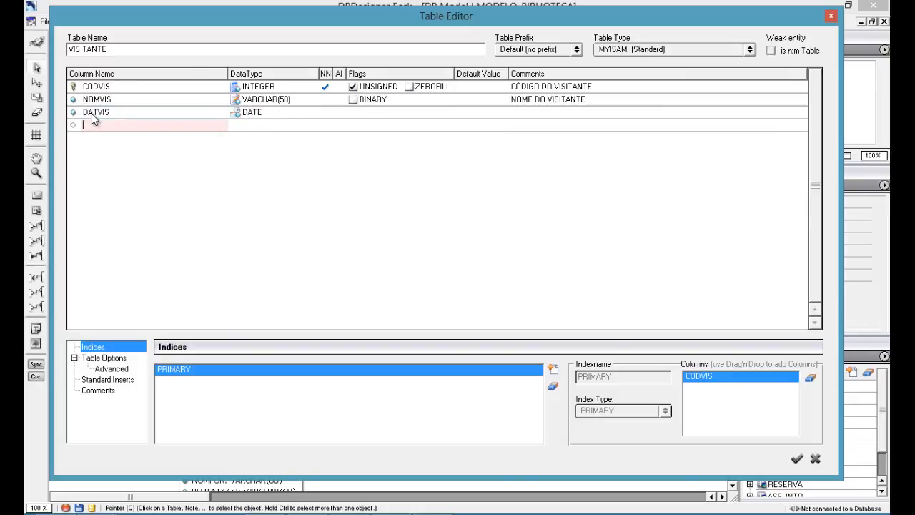
click(535, 116)
text(DATA DA VISITA)
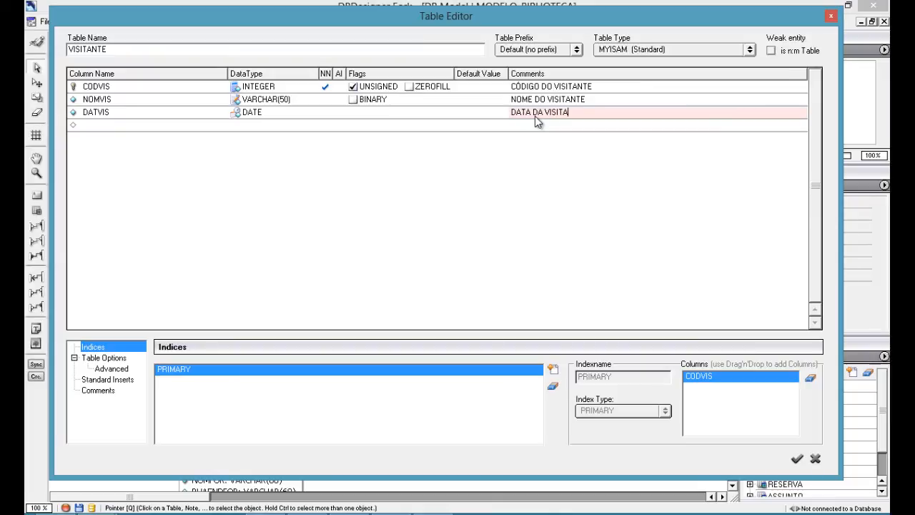
key(Return)
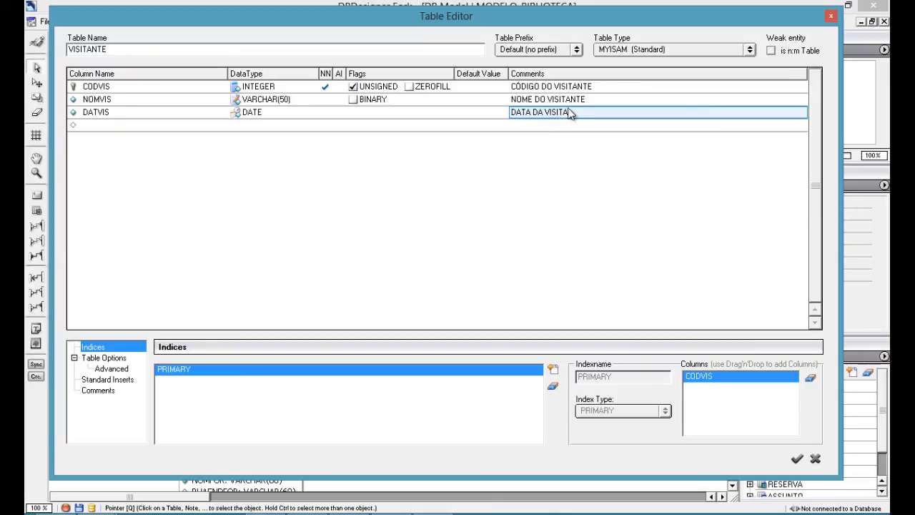
click(797, 459)
Nudge the VISITANTE table slightly down and leftward, and shift the BIBLIOTECA table leftward so it stands above LIVRO.
drag(486, 370, 472, 381)
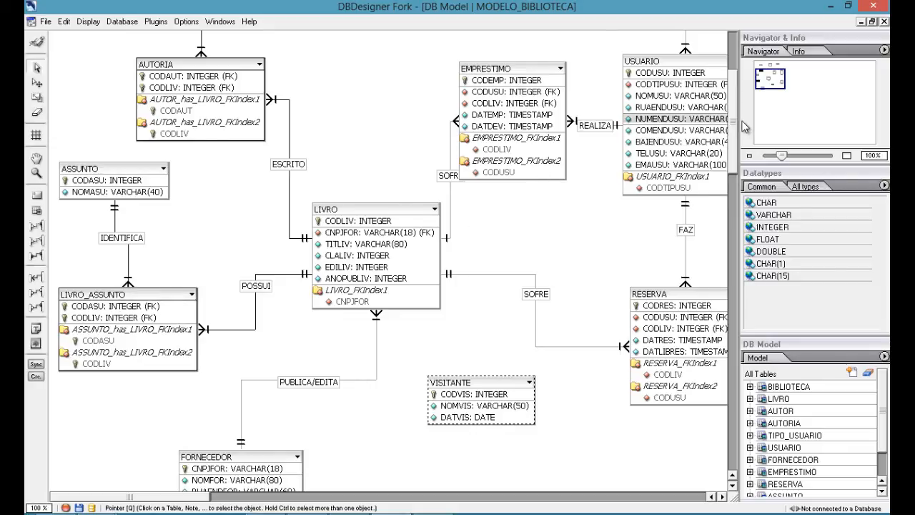
drag(736, 116, 735, 57)
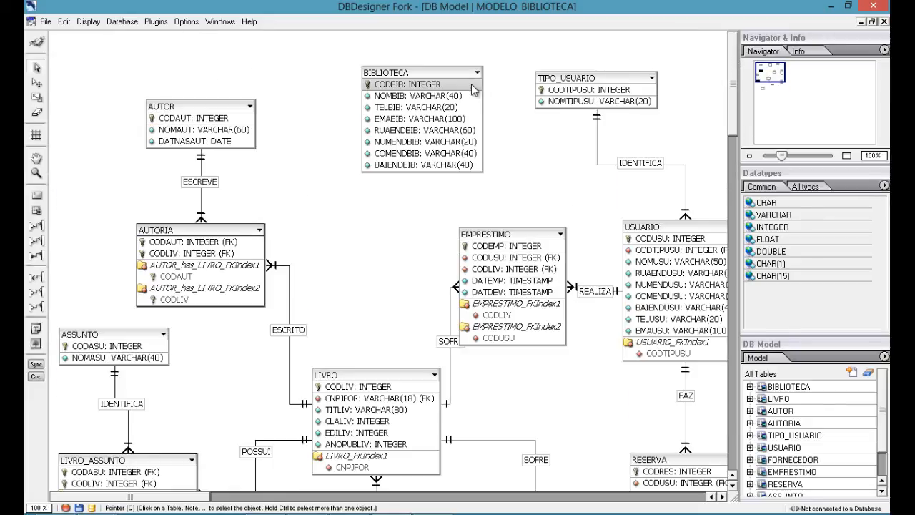
drag(437, 73, 390, 69)
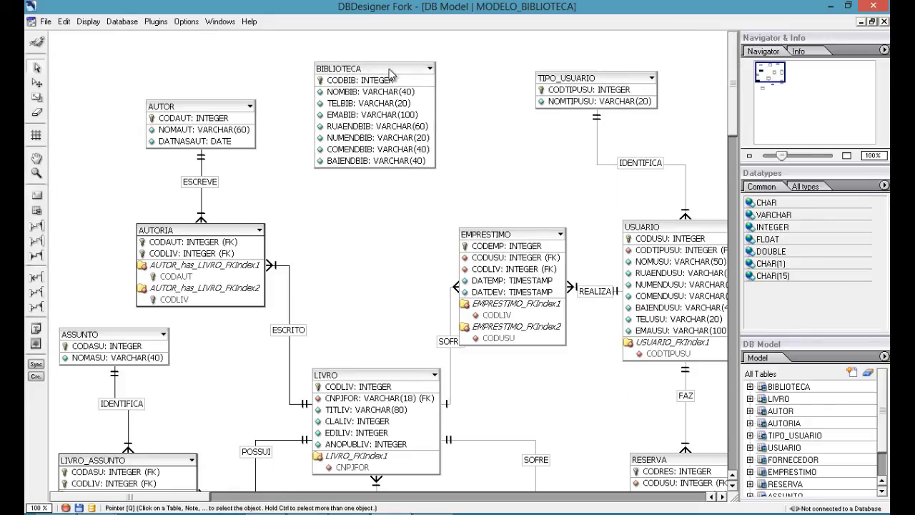
click(390, 73)
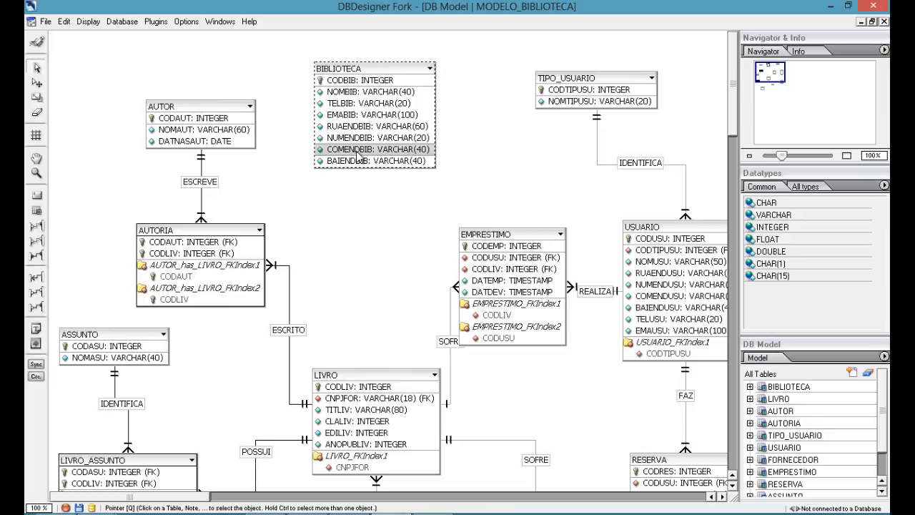
Link BIBLIOTECA to LIVRO with a 1:n non-identifying relation named POSSUI.
click(37, 228)
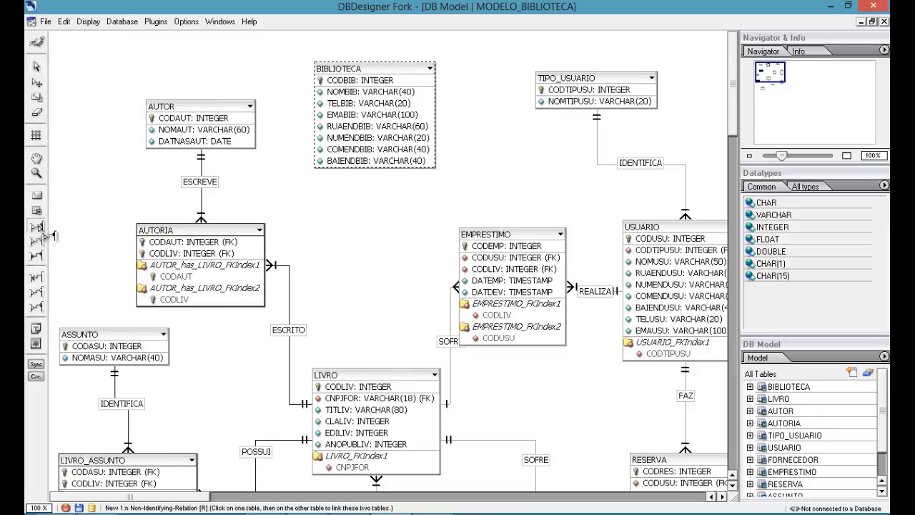
click(377, 404)
double_click(387, 256)
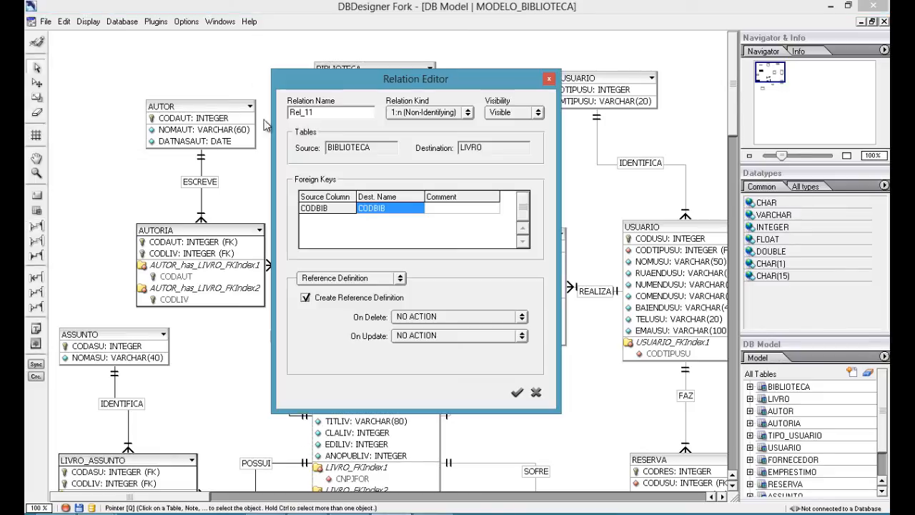
click(334, 112)
double_click(333, 112)
text(POSSUI)
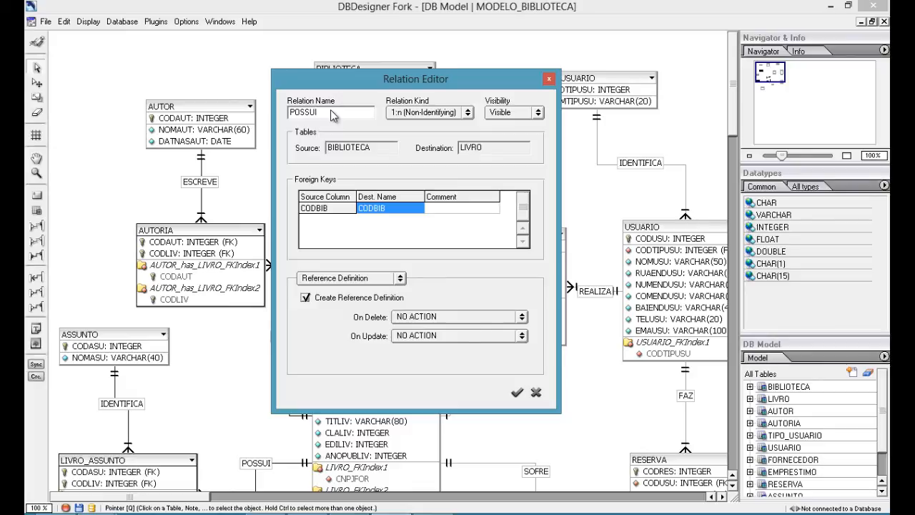
click(517, 396)
Move EMPRESTIMO down beside LIVRO and shift USUARIO farther right to space out the relation lines.
drag(536, 250, 558, 366)
drag(675, 252, 746, 222)
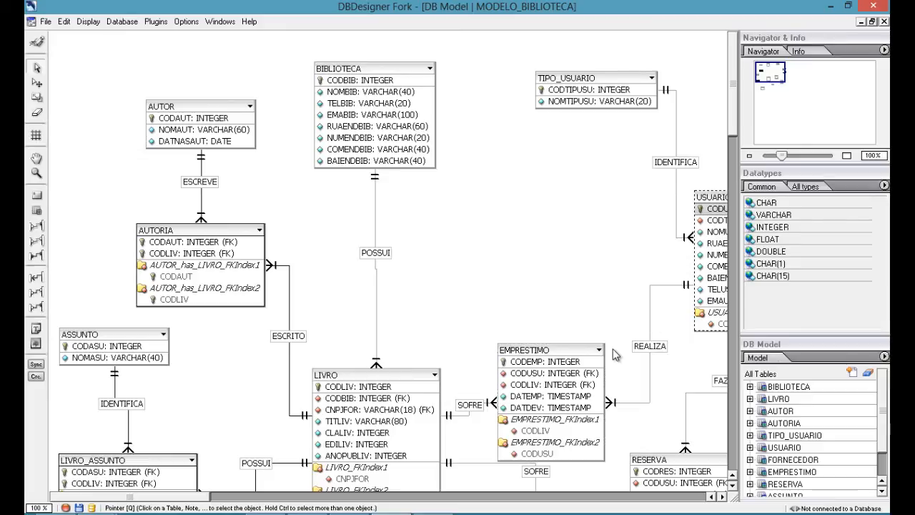
drag(565, 372, 578, 352)
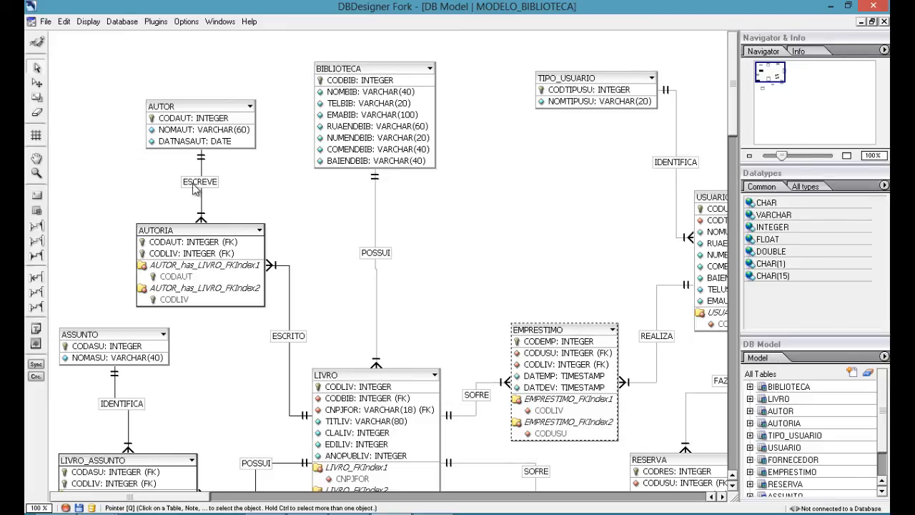
Link BIBLIOTECA to USUARIO with a 1:n non-identifying relation named POSSUI and save the model.
click(35, 227)
click(341, 108)
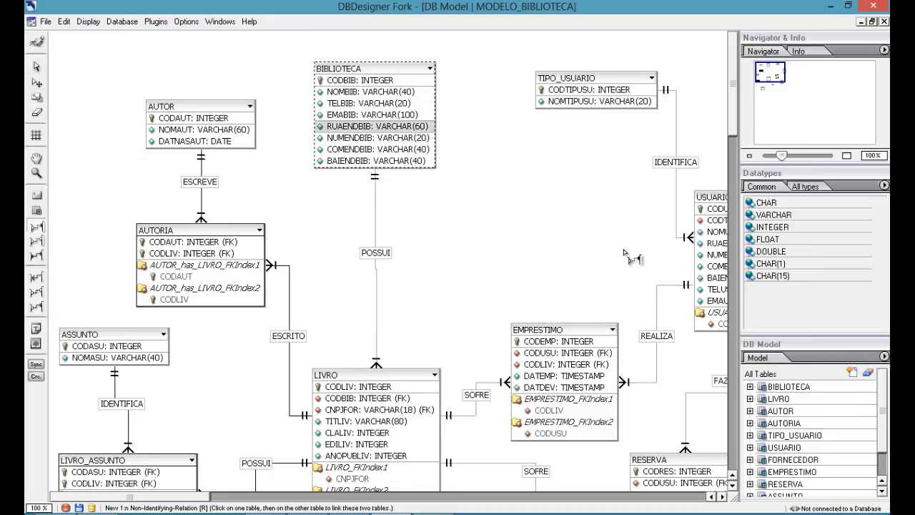
click(716, 255)
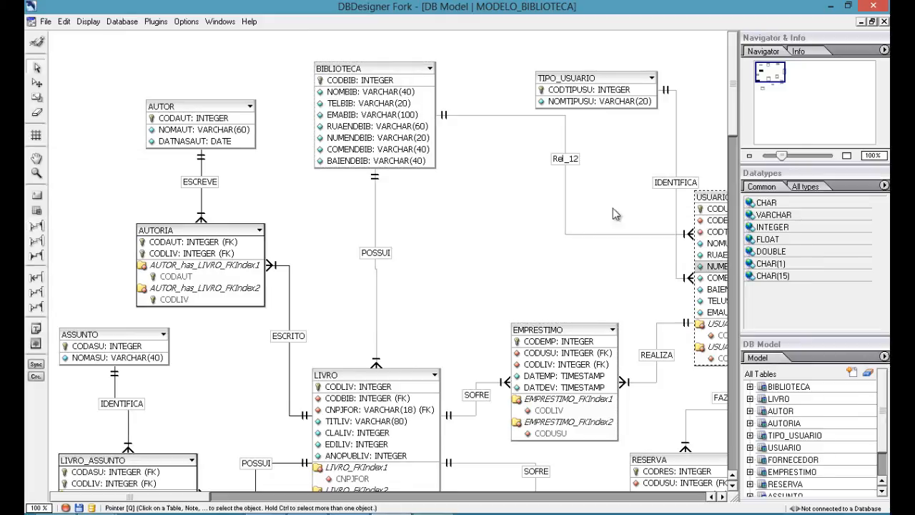
double_click(565, 166)
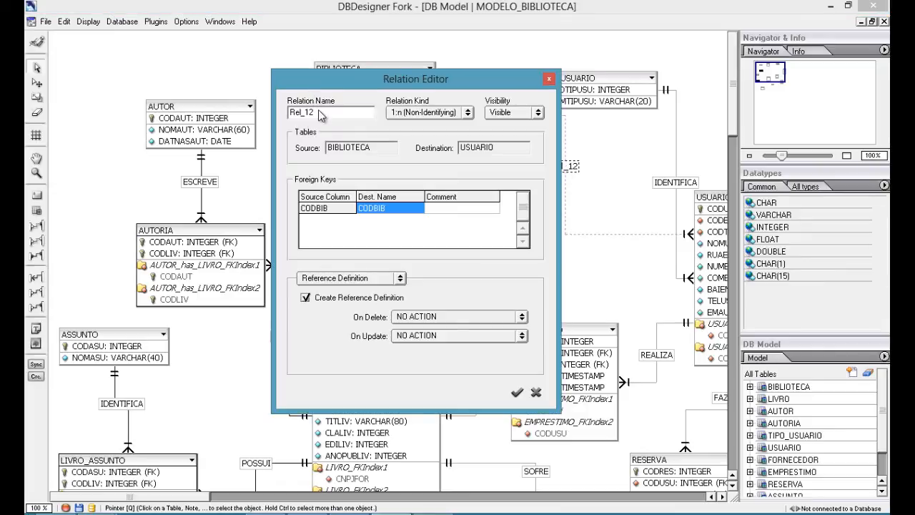
double_click(321, 114)
text(POSSUI)
click(517, 392)
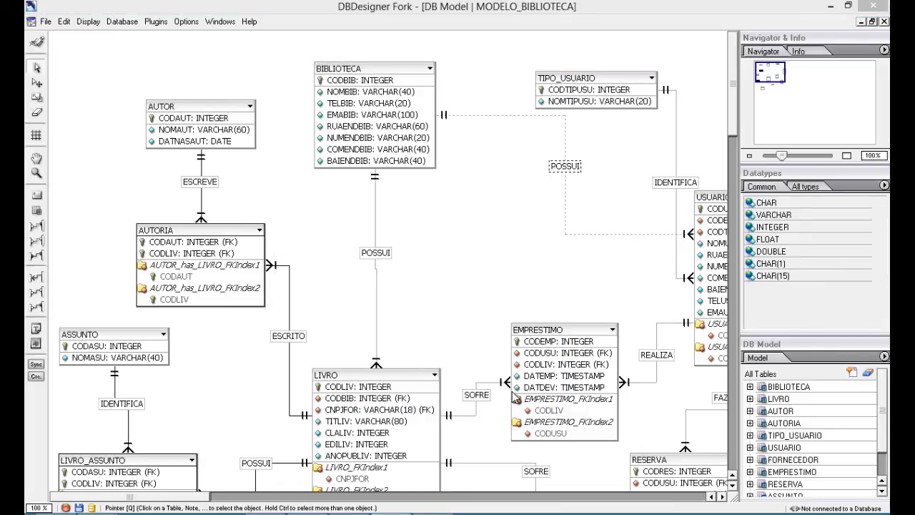
click(48, 23)
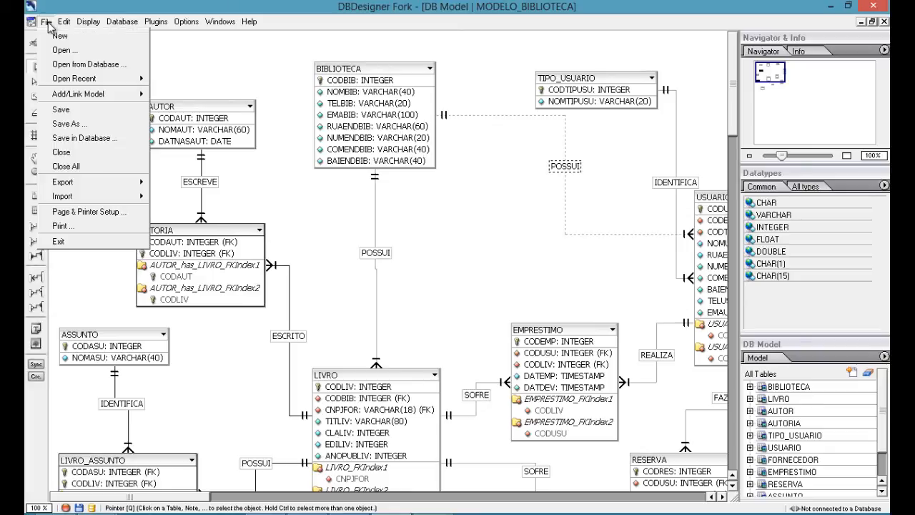
click(63, 109)
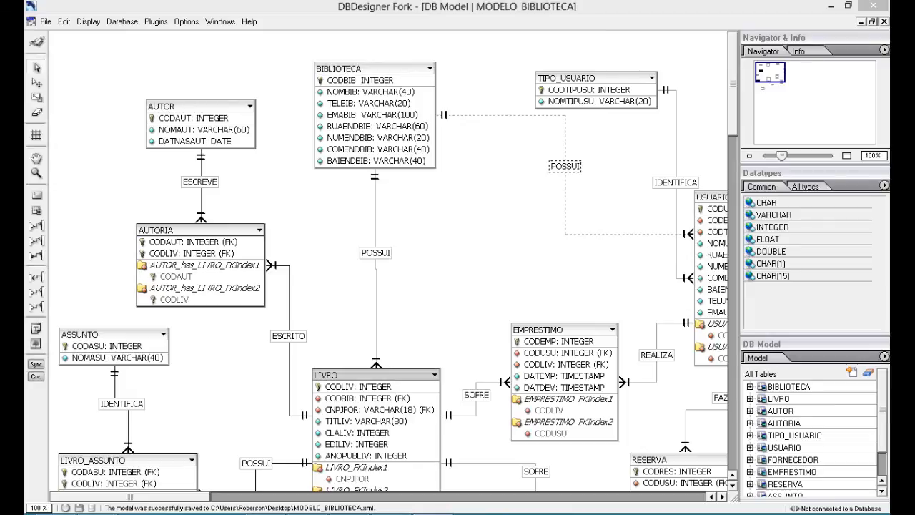
Switch to modelo.docx in Word and review the listed entities from BIBLIOTECA down to VISITANTE.
click(307, 514)
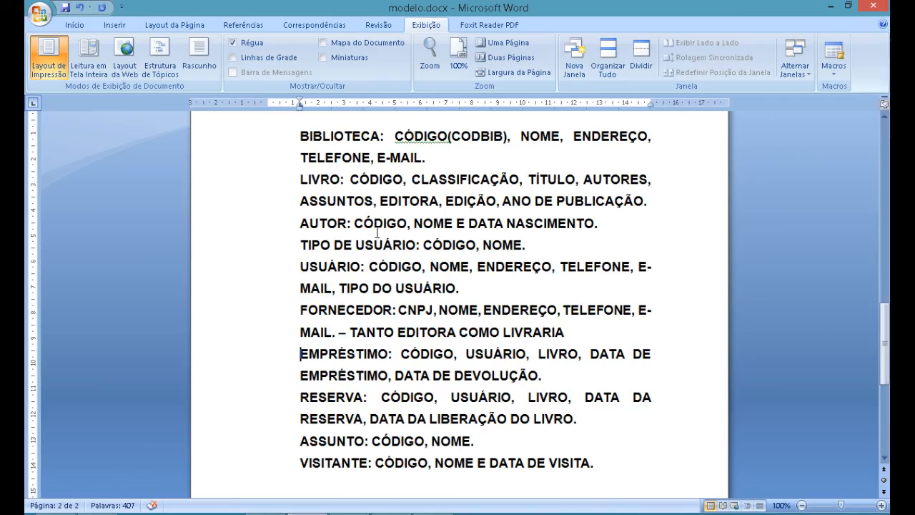
double_click(336, 136)
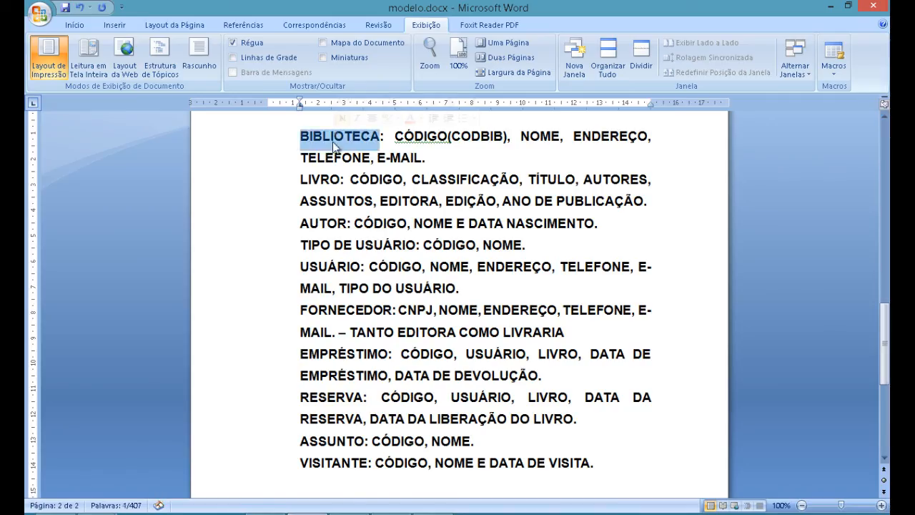
double_click(317, 180)
double_click(327, 200)
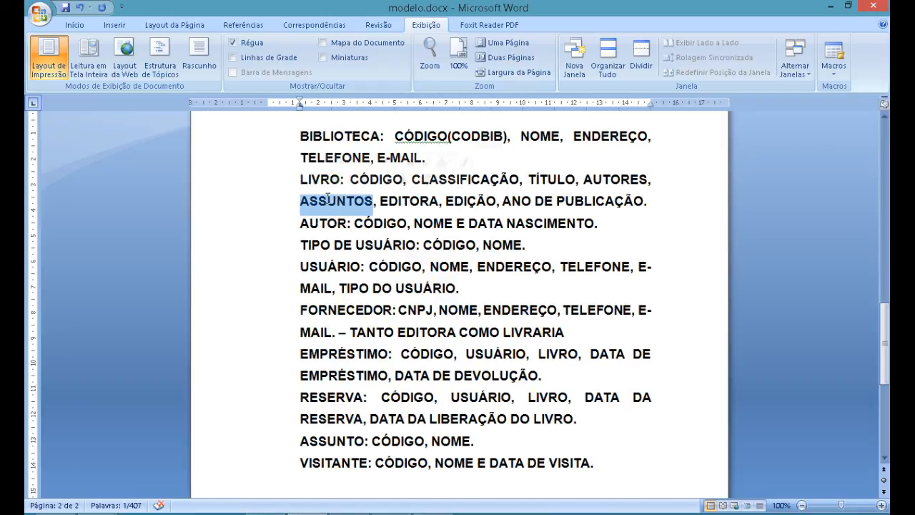
double_click(327, 221)
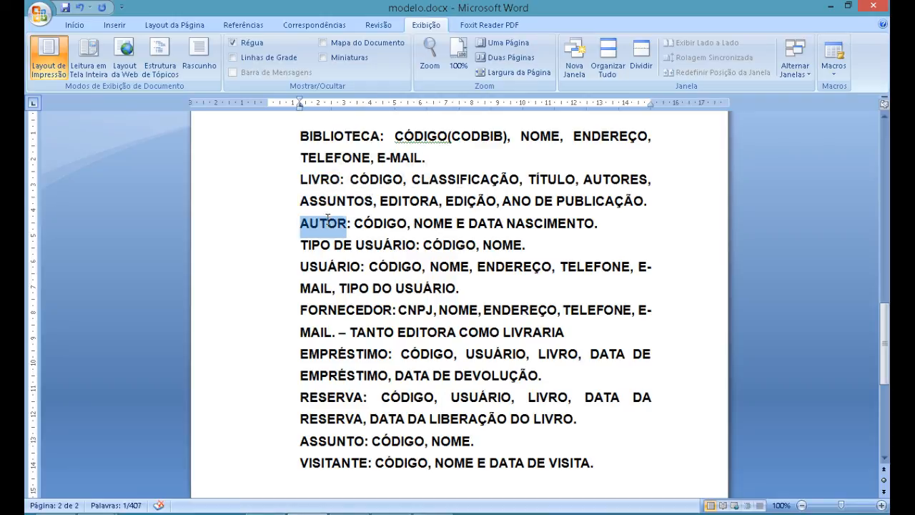
double_click(336, 267)
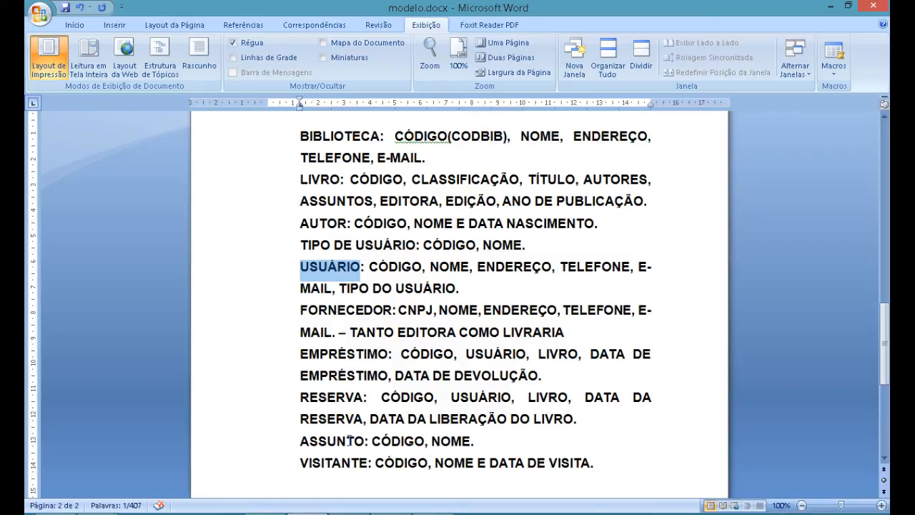
Return to the DBDesigner Fork model and check the TIPO_USUARIO, AUTOR, LIVRO, EMPRESTIMO, ASSUNTO, FORNECEDOR and VISITANTE tables against the entity list.
key(alt+Tab)
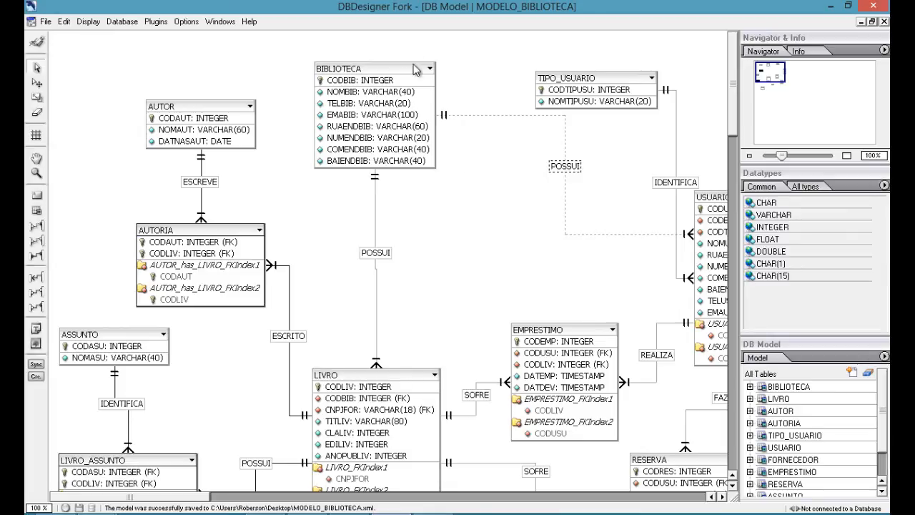
click(570, 100)
click(206, 103)
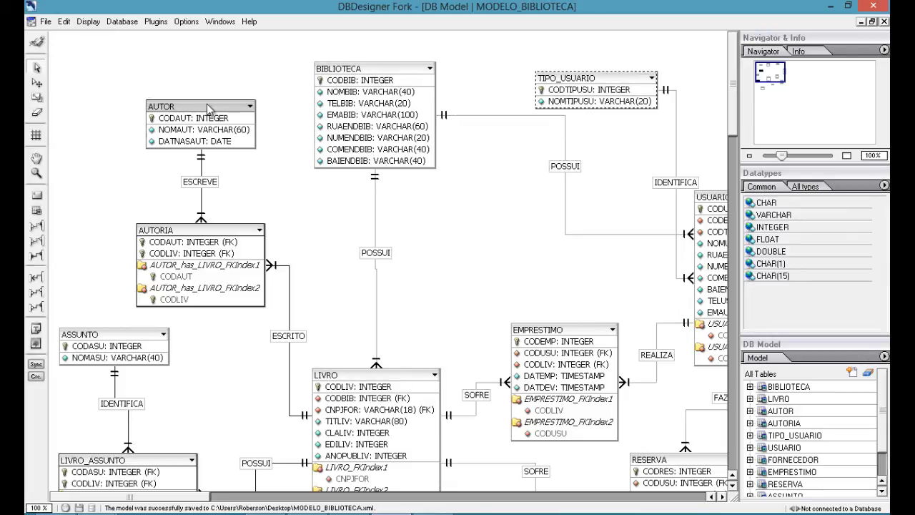
click(356, 383)
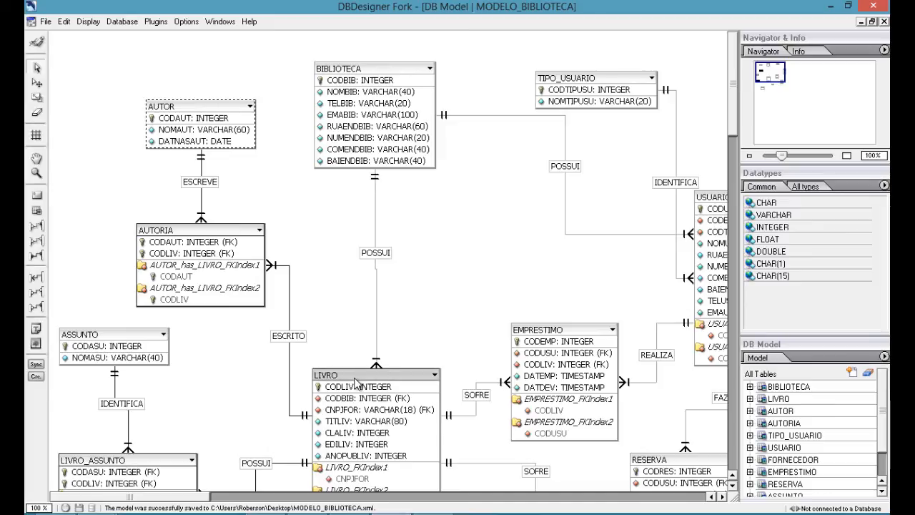
click(583, 330)
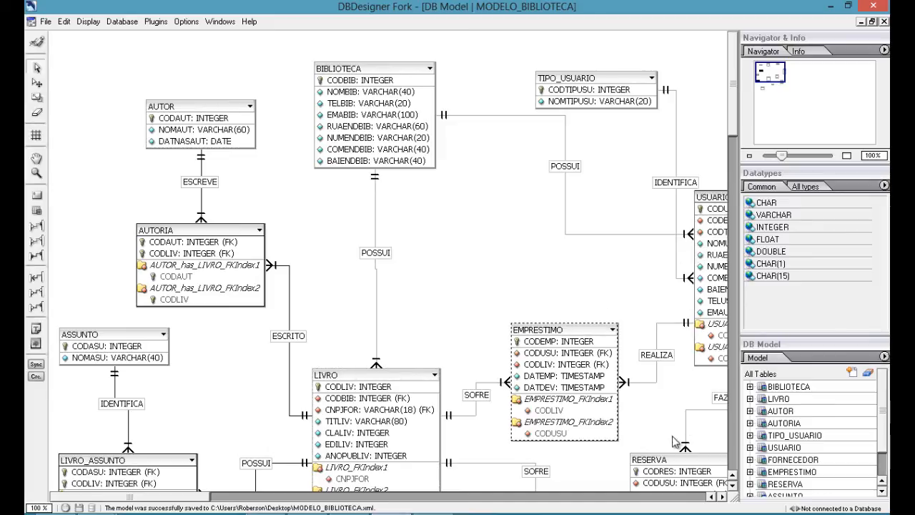
click(152, 356)
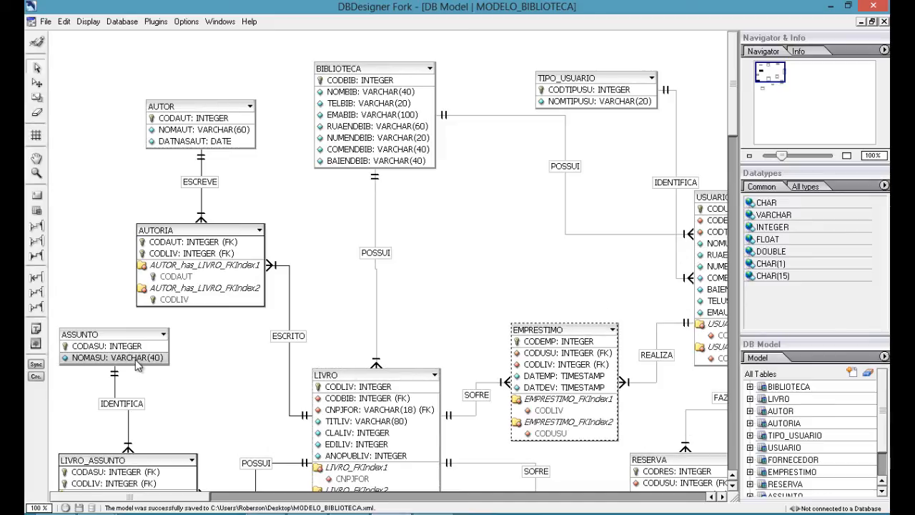
drag(735, 99, 728, 161)
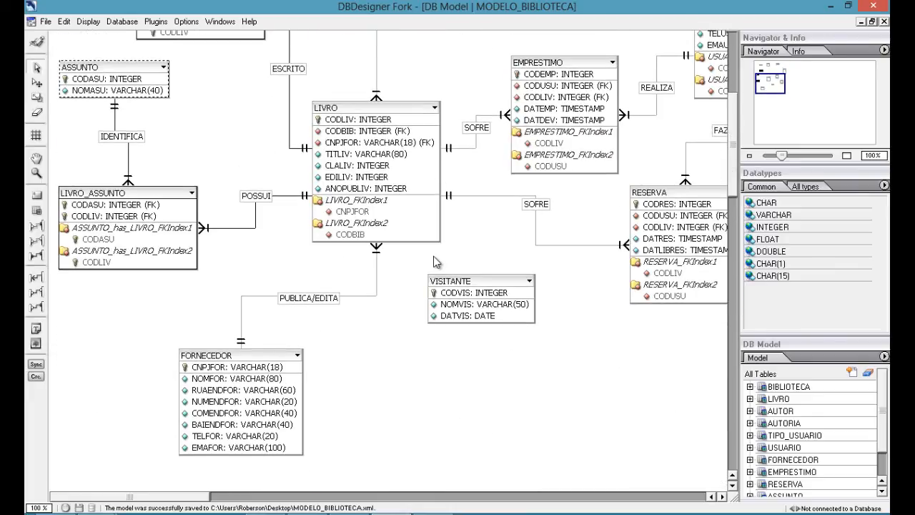
click(297, 390)
click(441, 304)
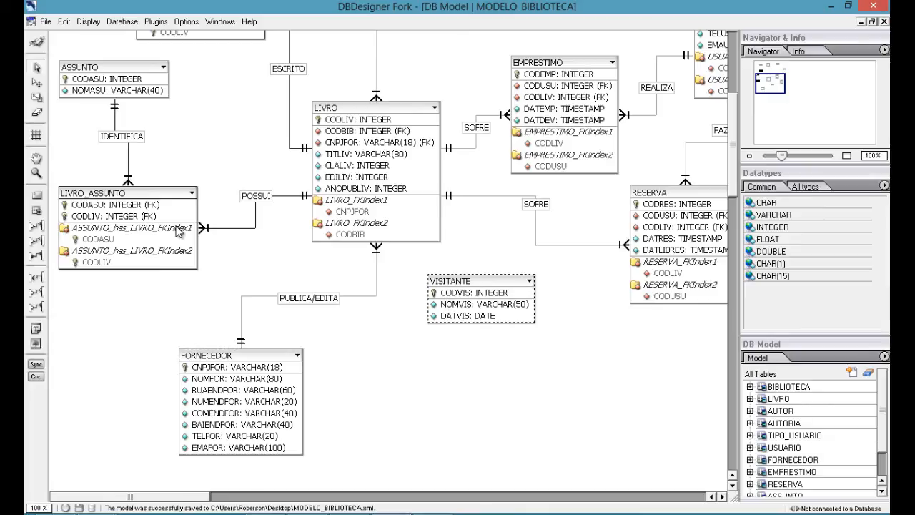
Examine the associative tables LIVRO_ASSUNTO and AUTORIA that link LIVRO with ASSUNTO and AUTOR.
click(127, 209)
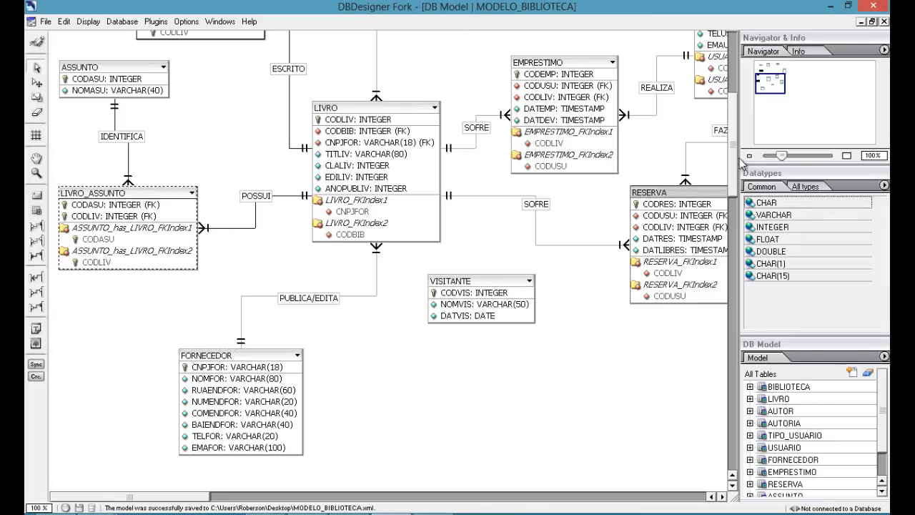
drag(734, 153, 735, 95)
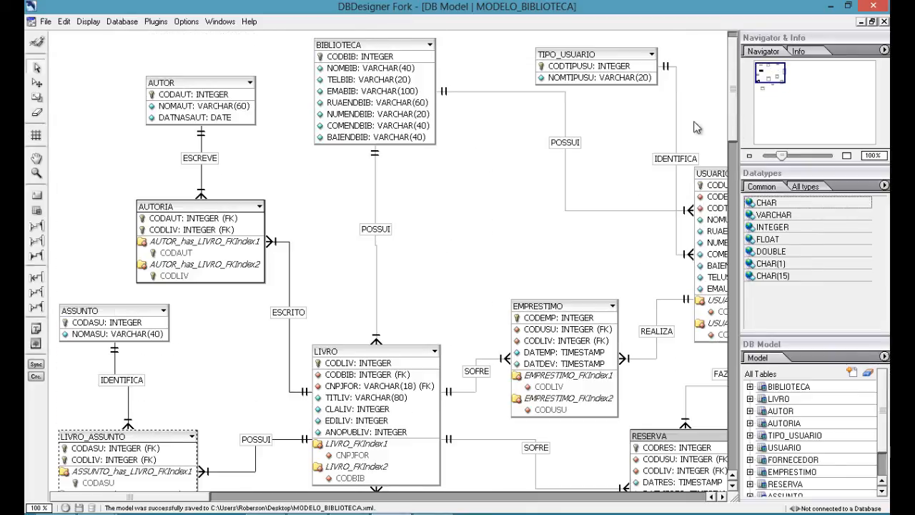
click(213, 223)
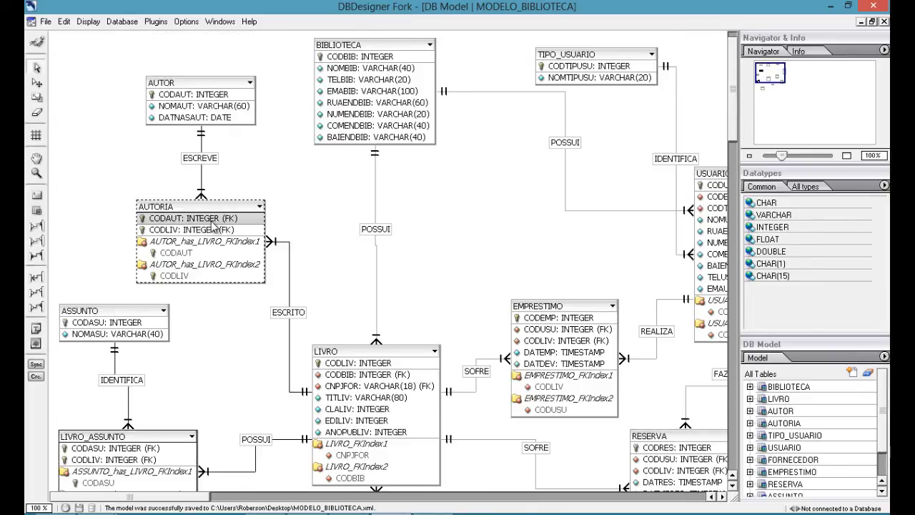